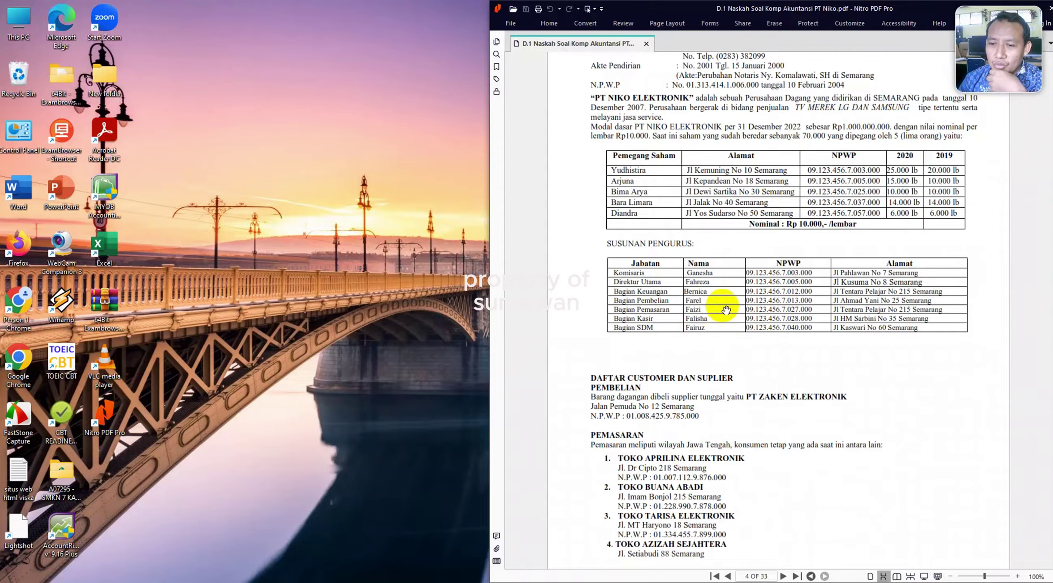
# Scroll the case PDF down to the page 6 trial balance totals 10.175.680.194 and 3.142.136.925.
pyautogui.scroll(-2, 724, 317)
pyautogui.scroll(-8, 725, 312)
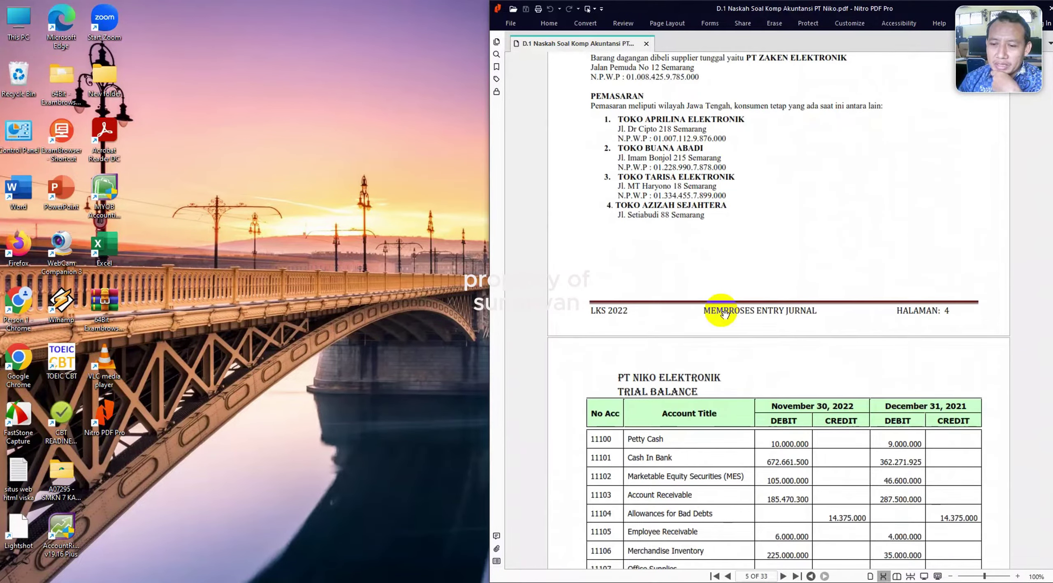
pyautogui.scroll(-19, 725, 315)
pyautogui.scroll(-20, 725, 316)
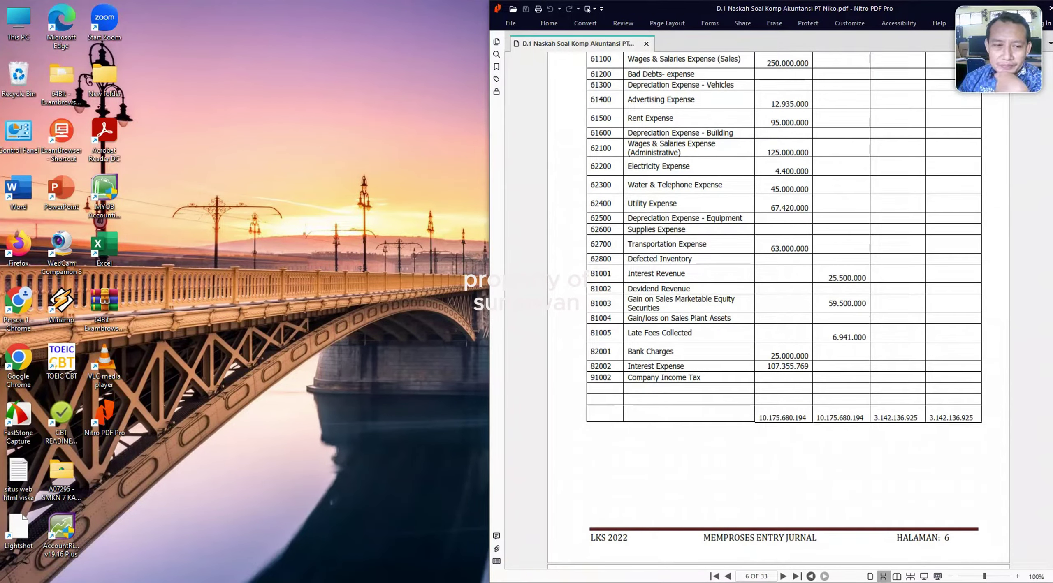
# Open the PT NIKO folder on DATA (D:) in File Explorer, then shrink and minimize the window.
pyautogui.click(538, 576)
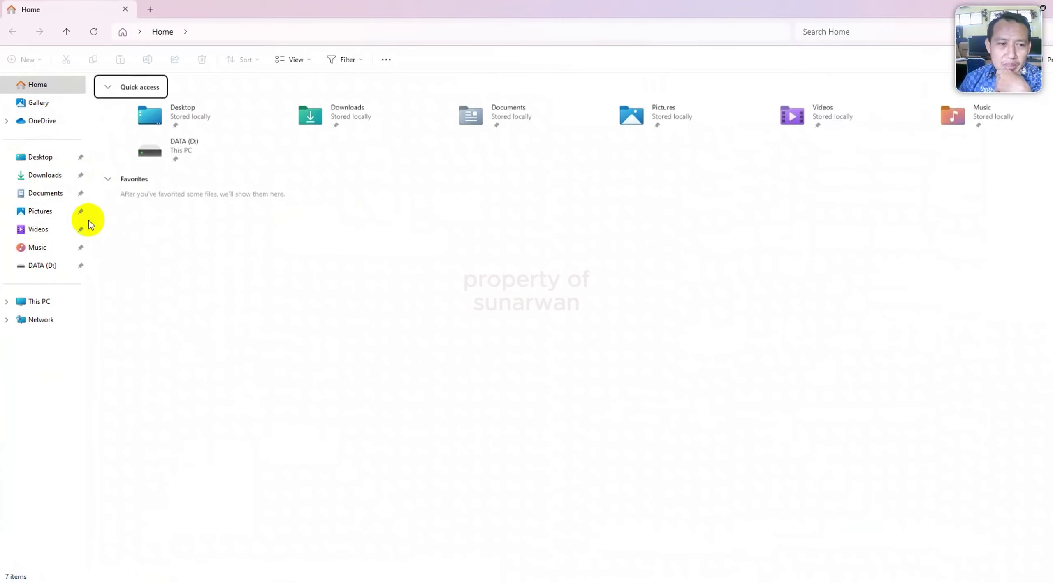
pyautogui.click(38, 266)
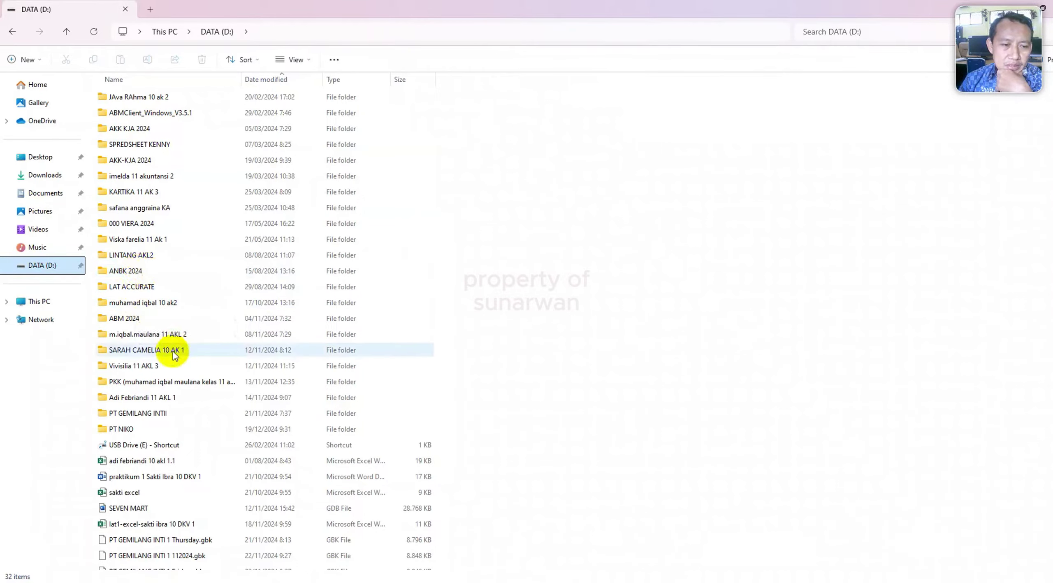
pyautogui.doubleClick(154, 431)
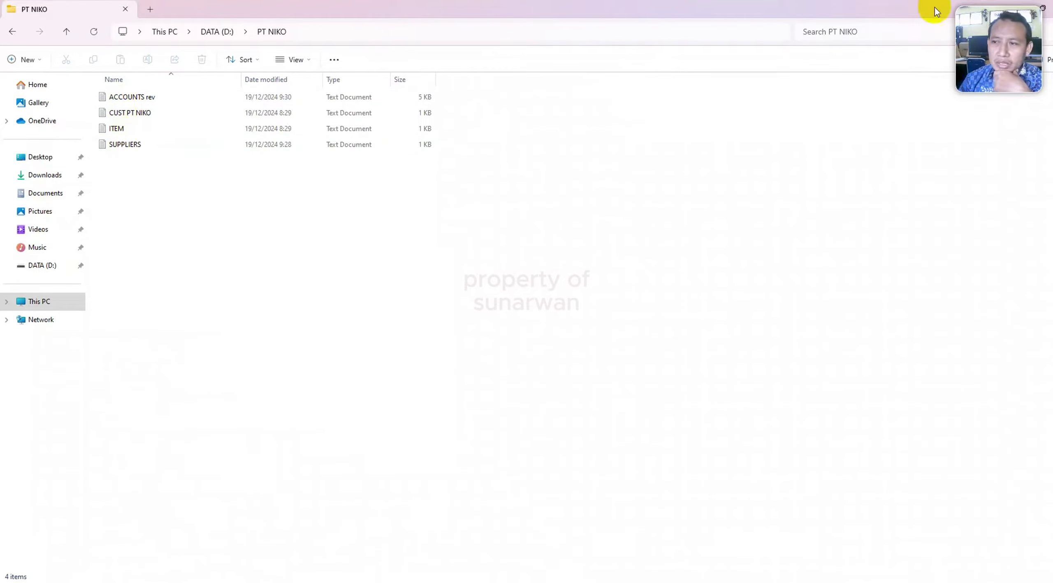
pyautogui.moveTo(908, 18); pyautogui.dragTo(774, 118)
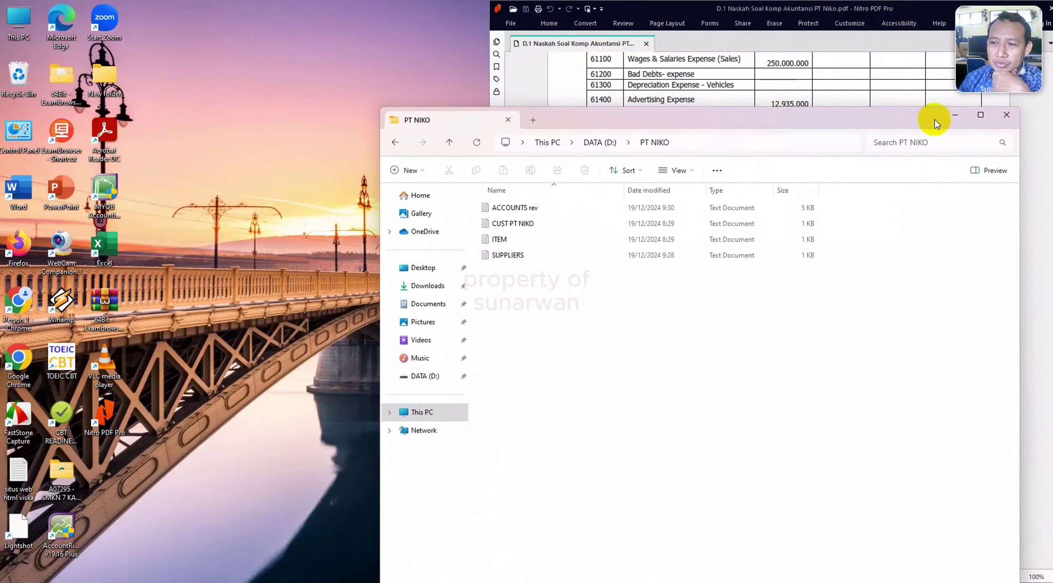
pyautogui.click(960, 110)
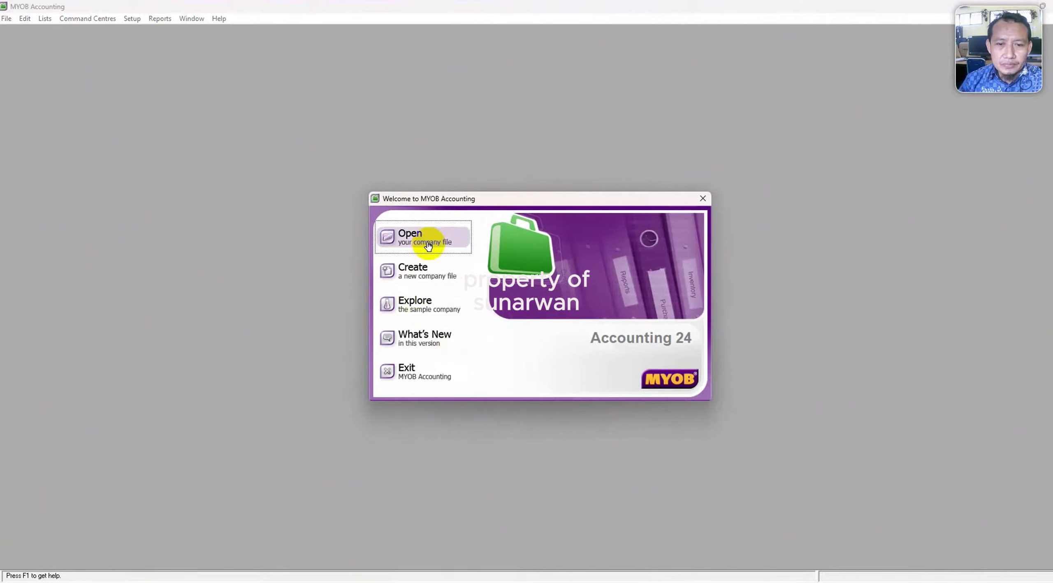
# Start a new company file and enter PT NIKO as the company name.
pyautogui.click(419, 273)
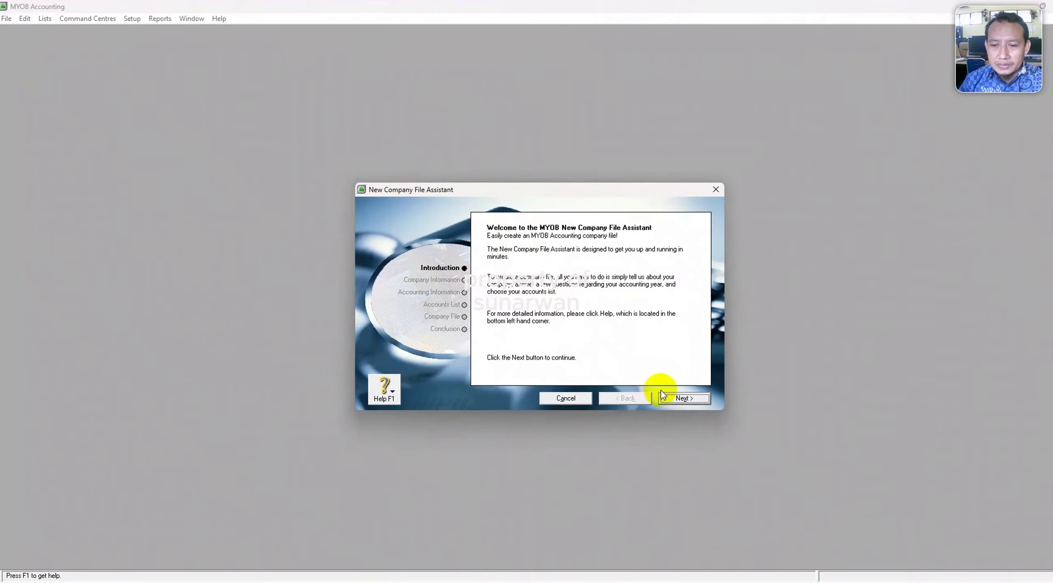
pyautogui.click(672, 398)
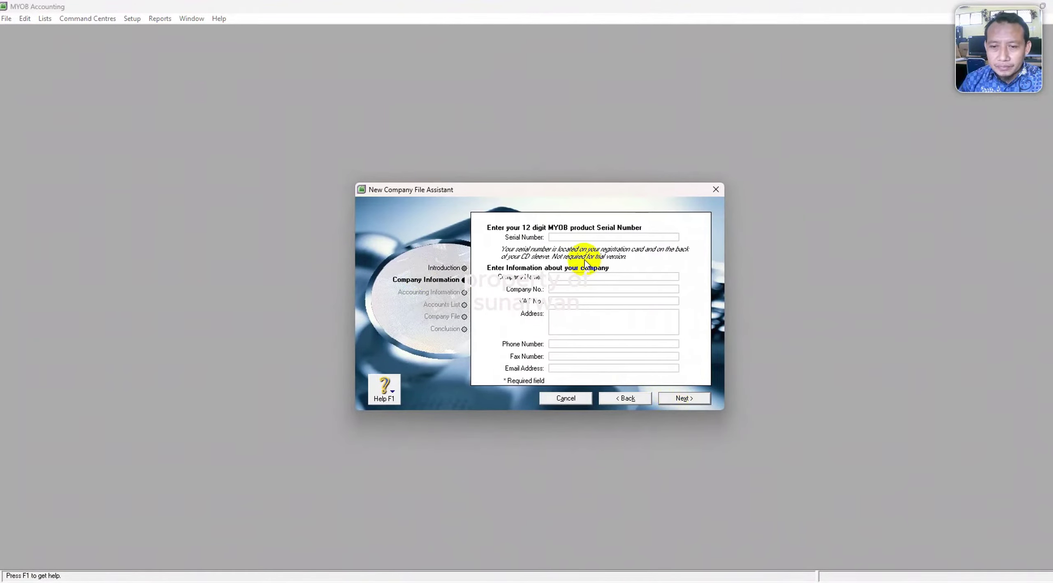
pyautogui.click(561, 278)
pyautogui.write('PT Aki')
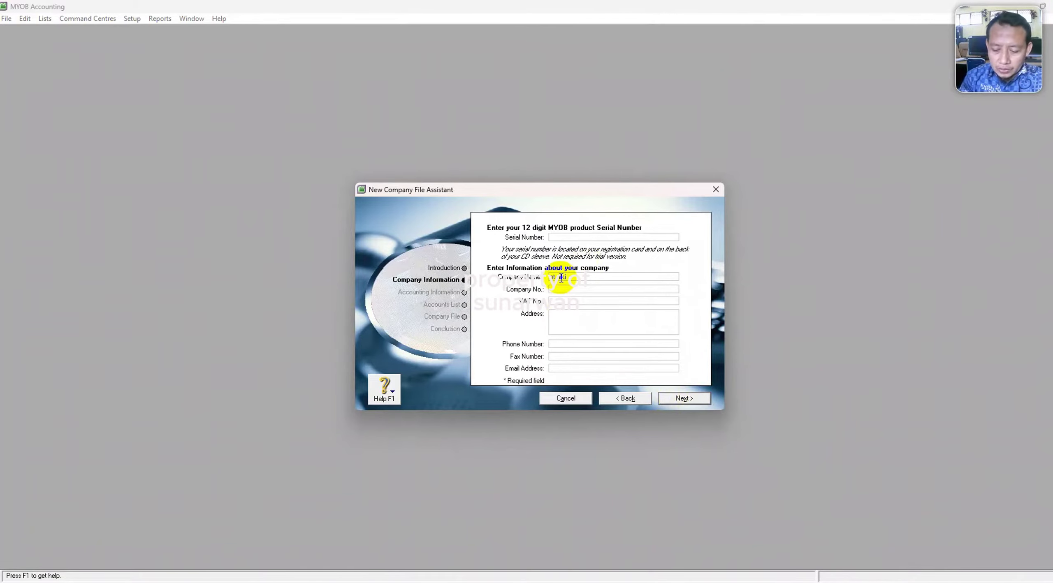
pyautogui.press('BackSpace')
pyautogui.press('BackSpace')
pyautogui.press('BackSpace')
pyautogui.write('MIKO')
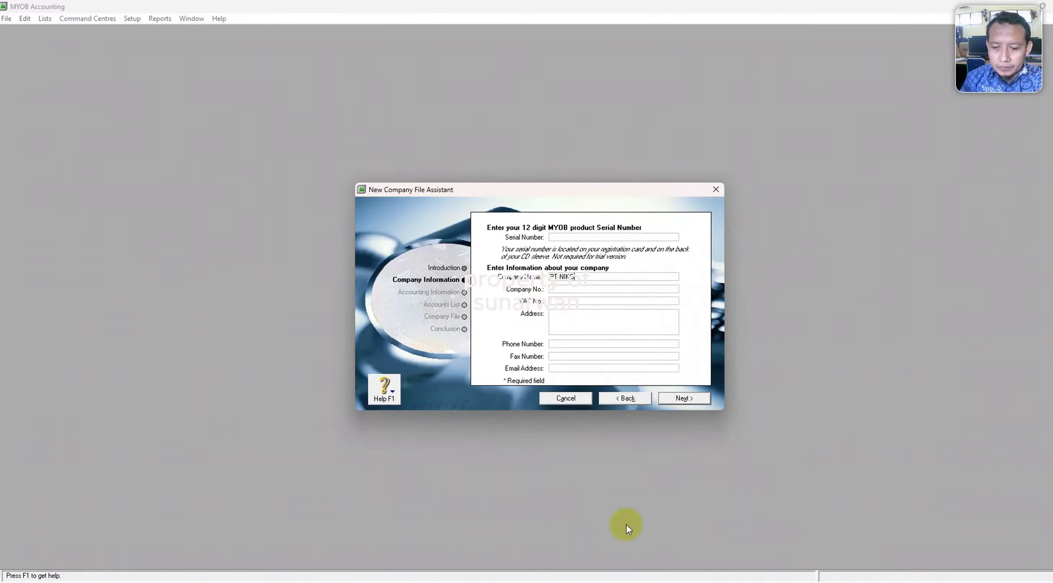
# Scroll up in the case PDF to the company identity details.
pyautogui.moveTo(728, 582)
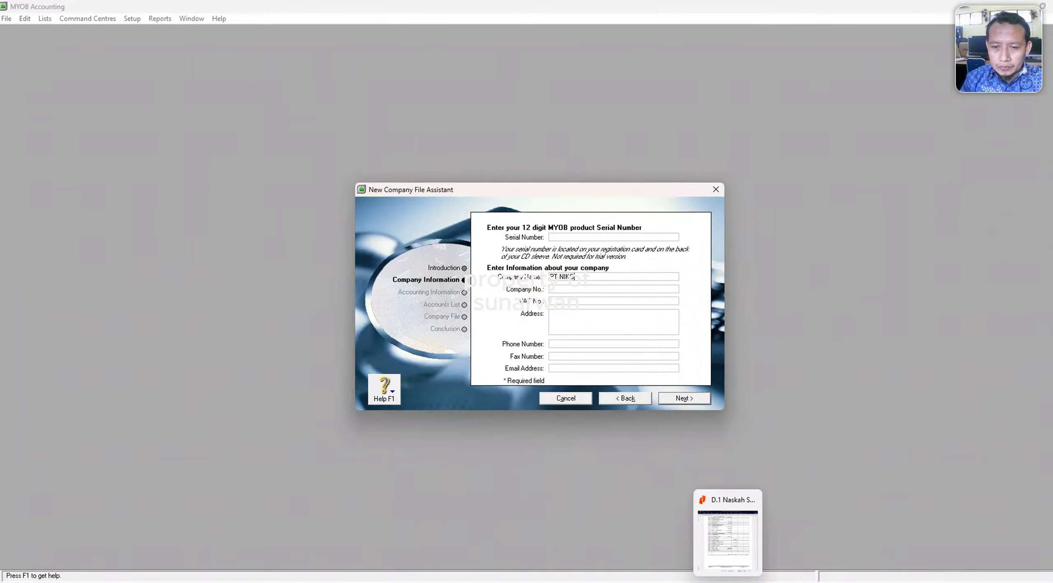
pyautogui.click(727, 535)
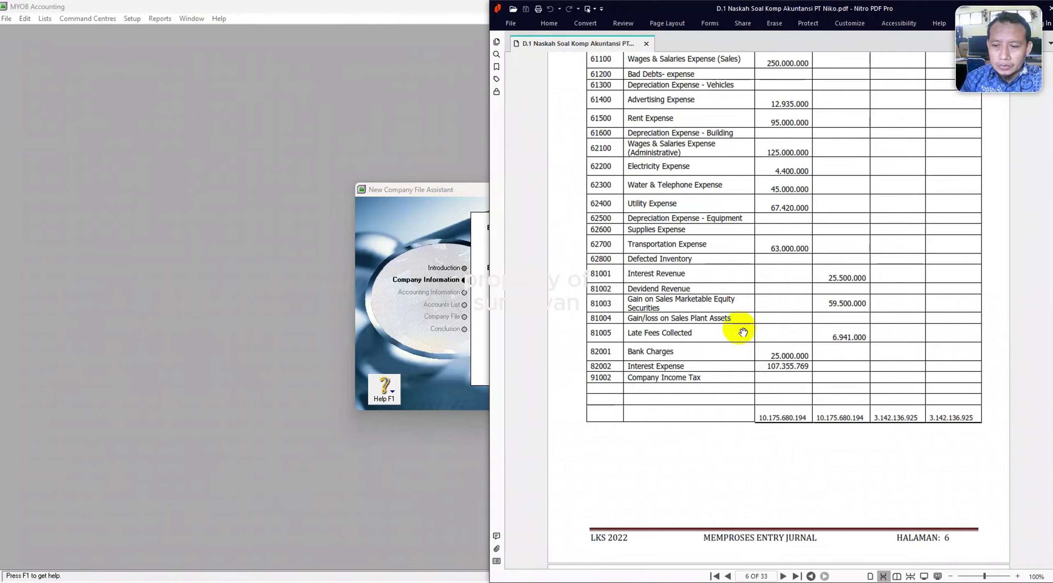
pyautogui.scroll(10, 740, 326)
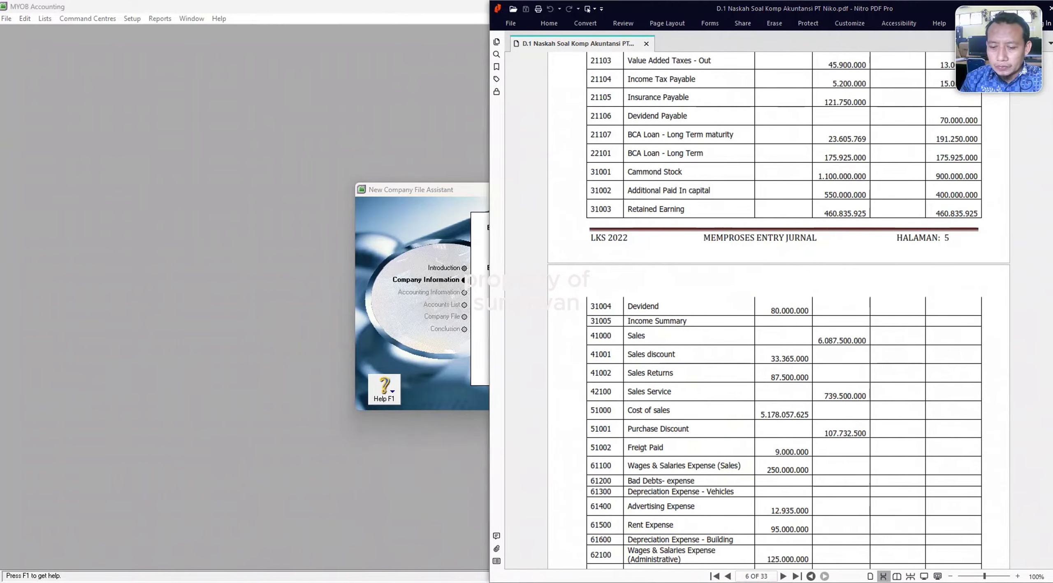
pyautogui.scroll(5, 654, 435)
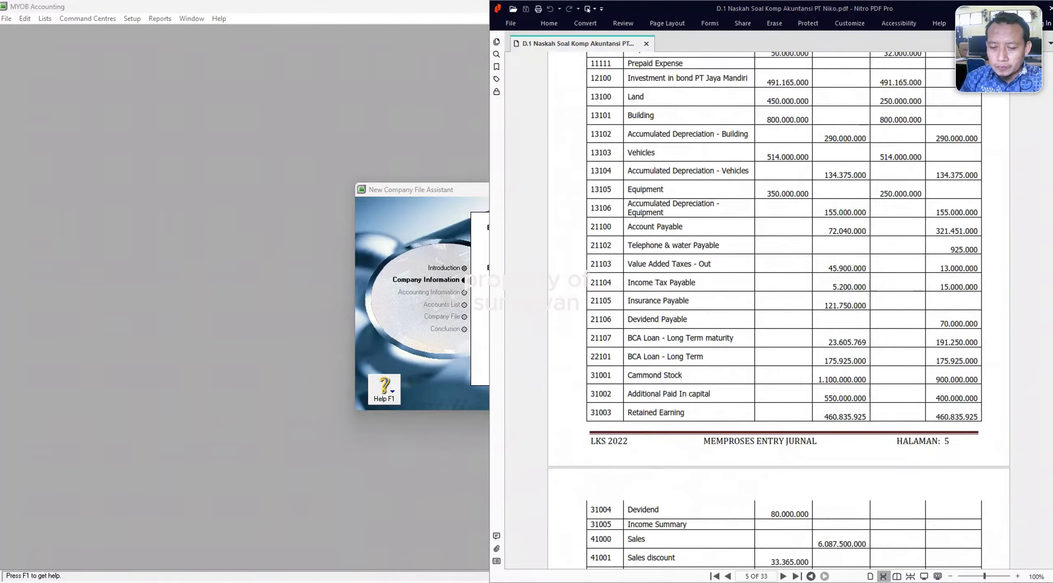
pyautogui.scroll(15, 740, 370)
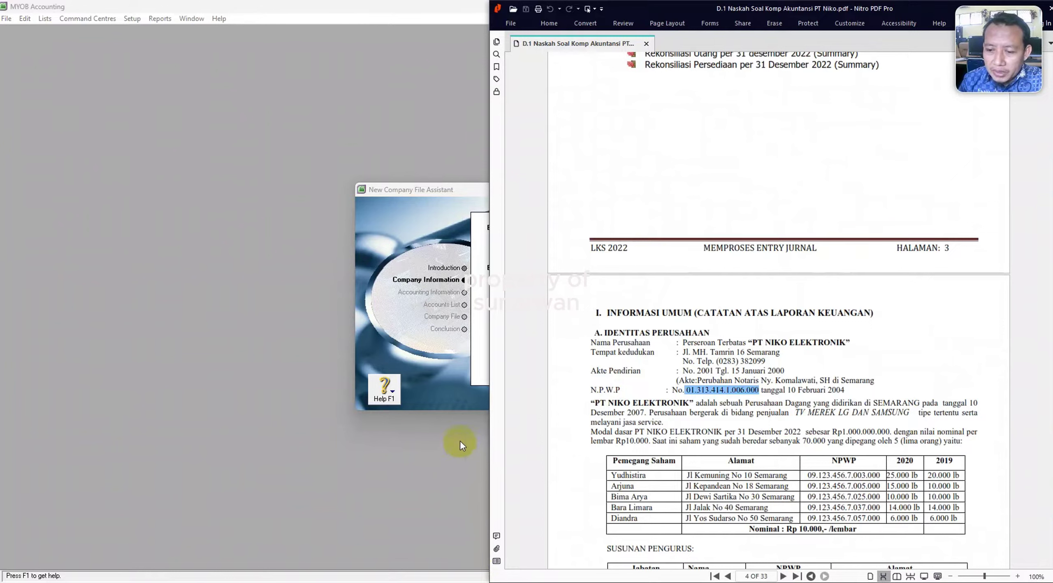
pyautogui.click(435, 400)
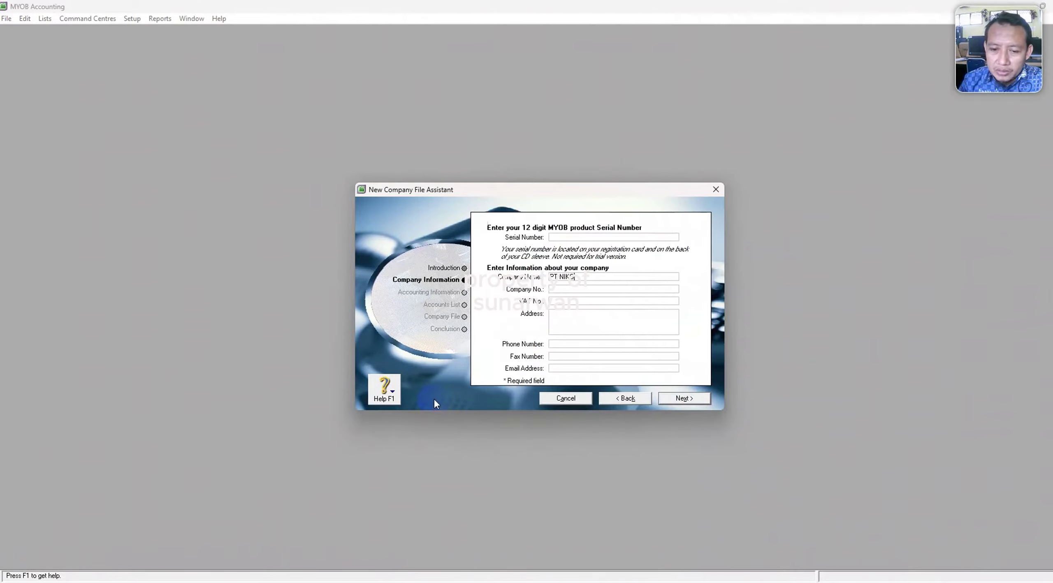
pyautogui.click(567, 315)
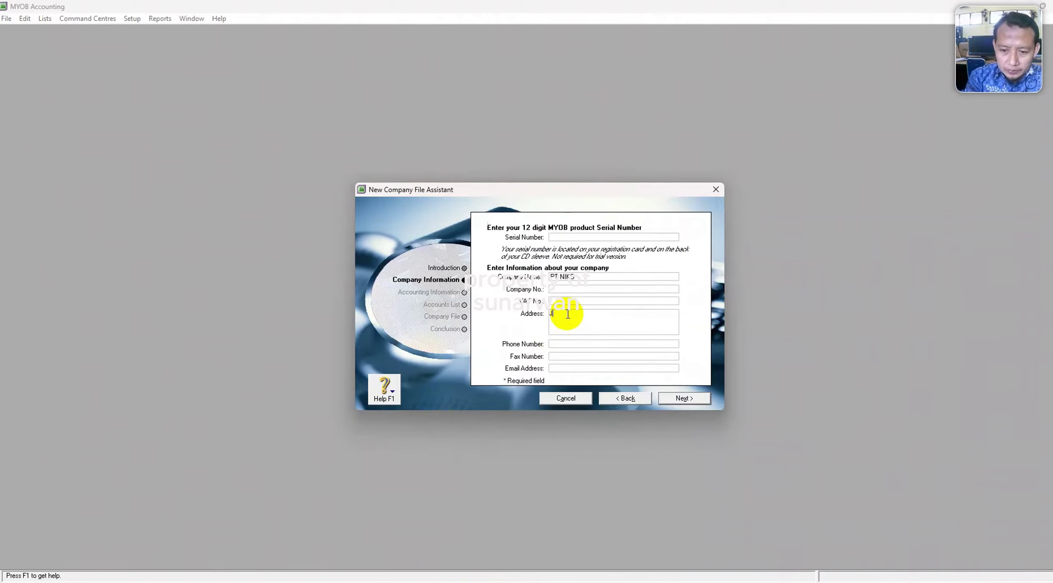
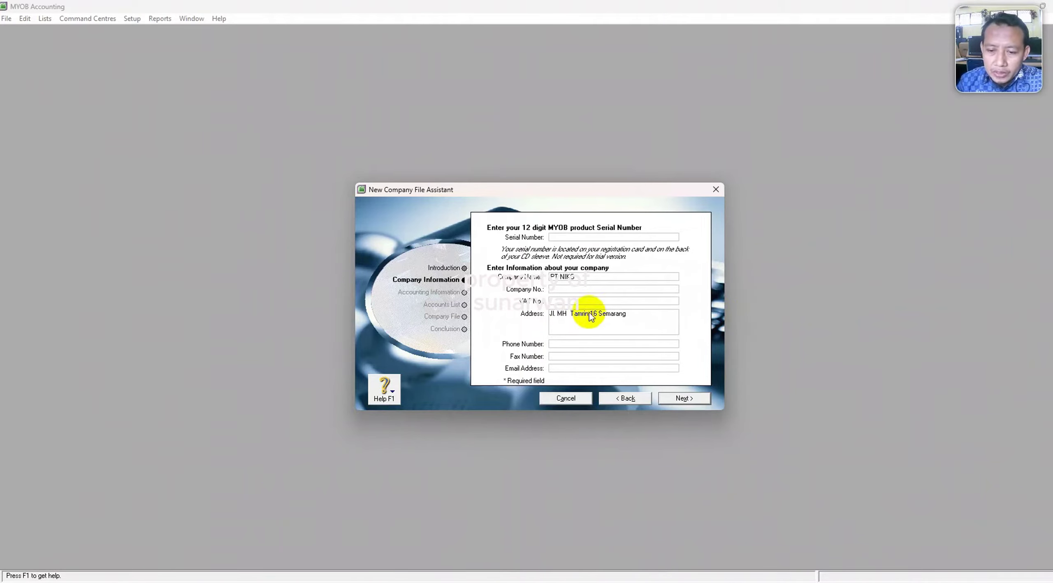
# Fill Company No. with the company's NPWP tax number, checking it against the PDF.
pyautogui.click(560, 290)
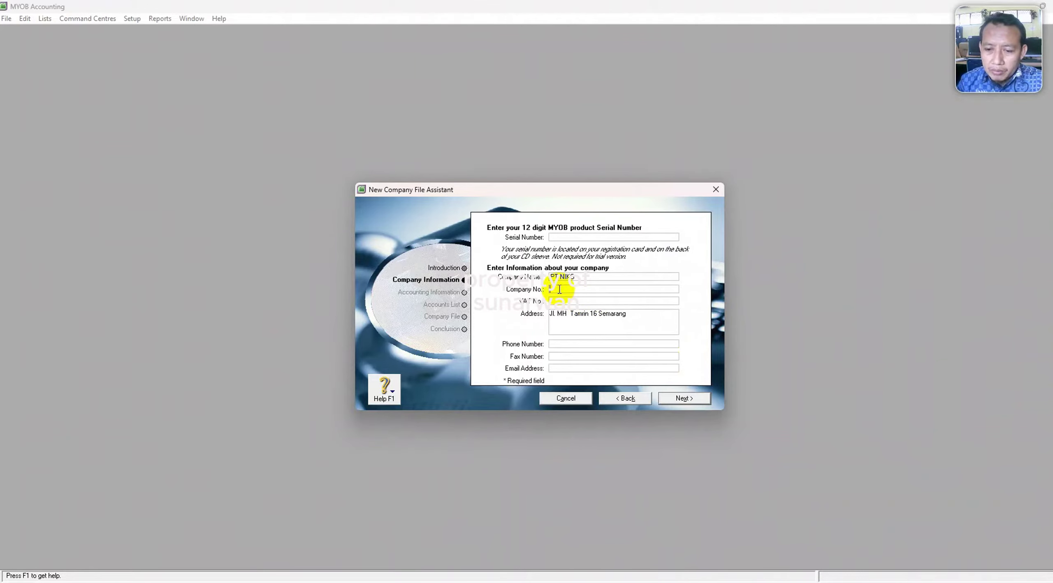
pyautogui.rightClick(560, 290)
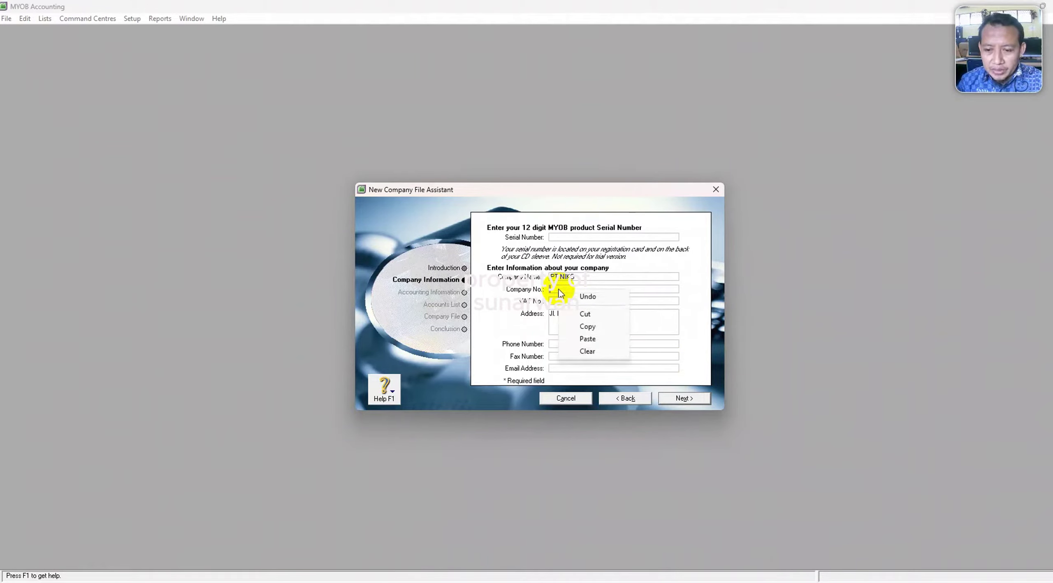
pyautogui.click(588, 340)
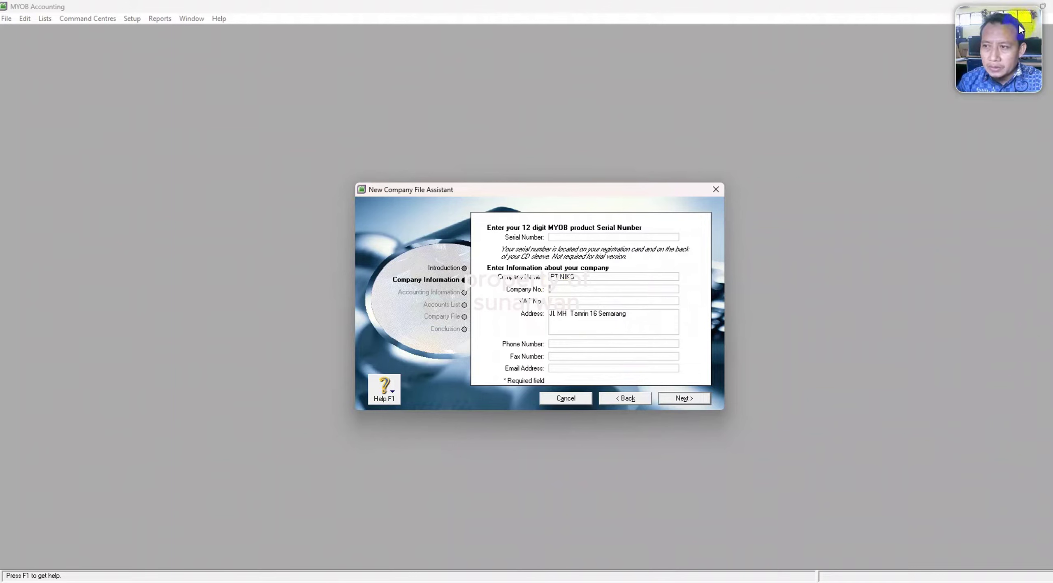
pyautogui.click(729, 531)
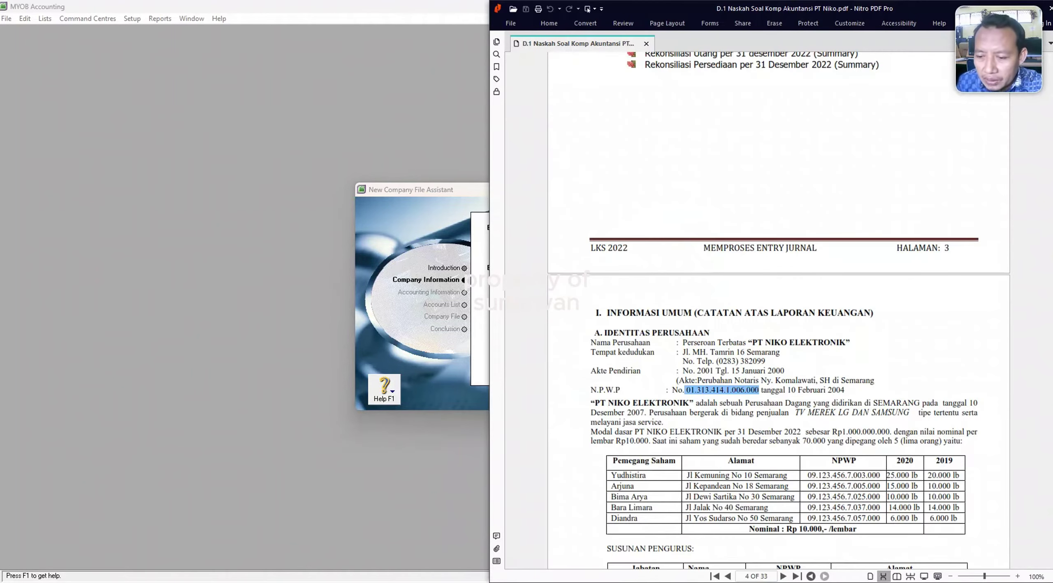
pyautogui.click(433, 233)
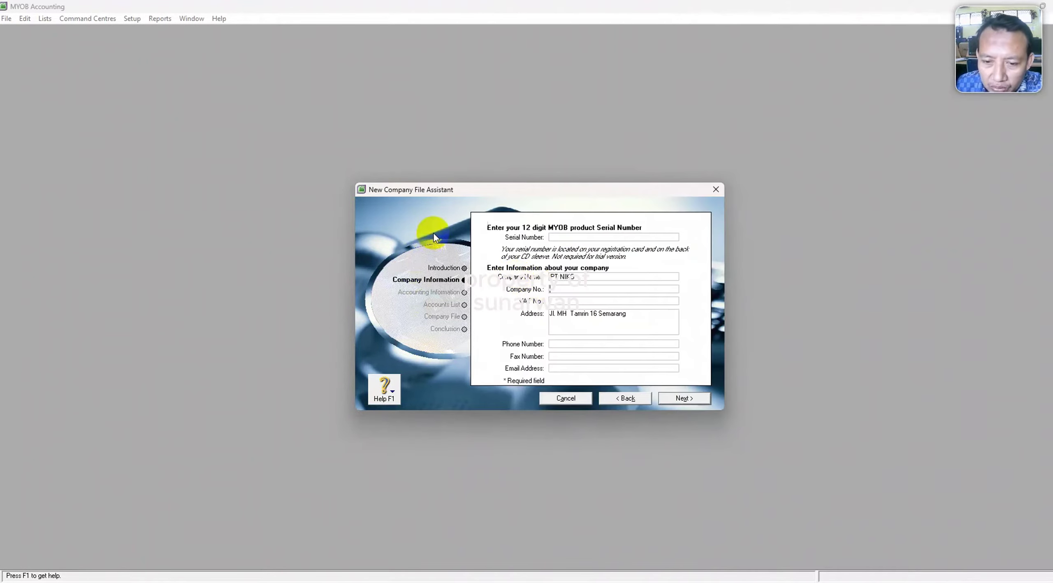
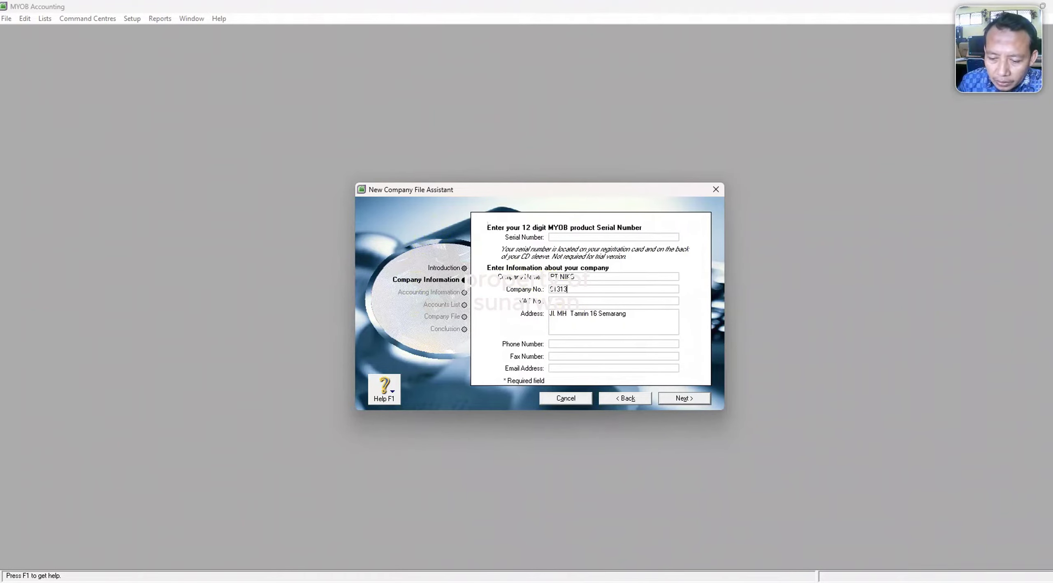
pyautogui.hotkey('alt', 'Tab')
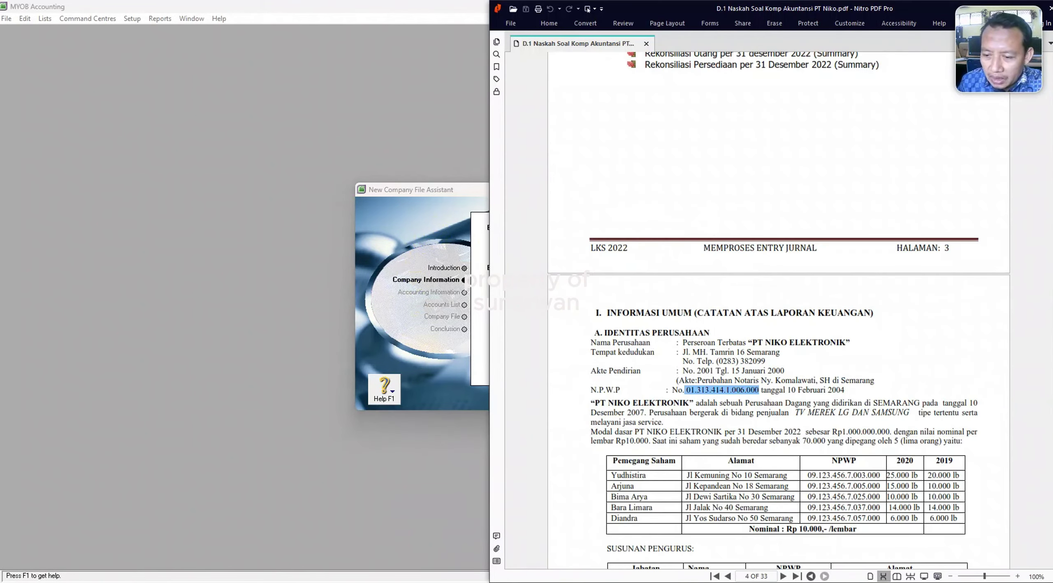
pyautogui.click(447, 357)
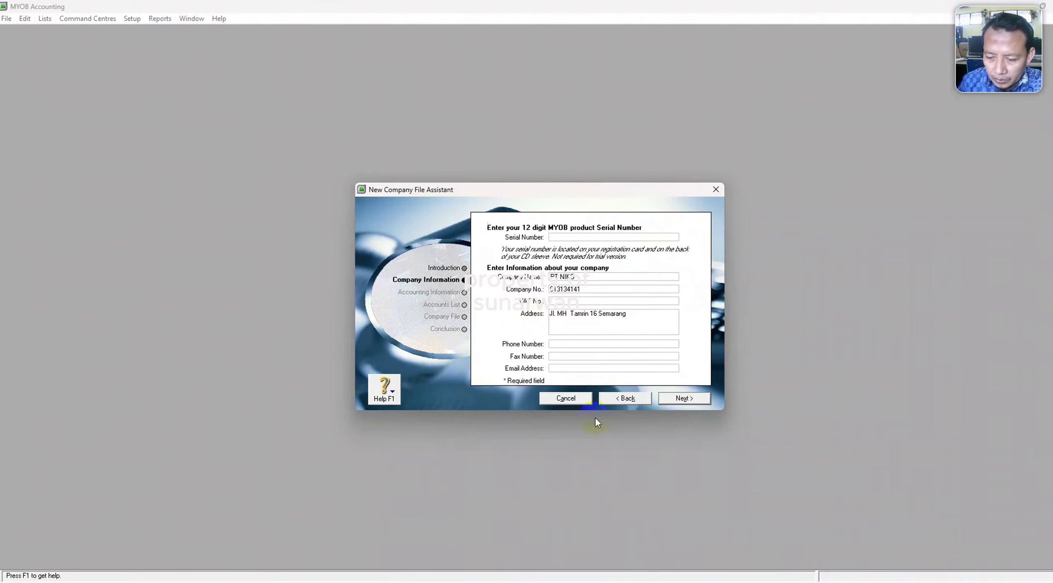
pyautogui.hotkey('alt', 'Tab')
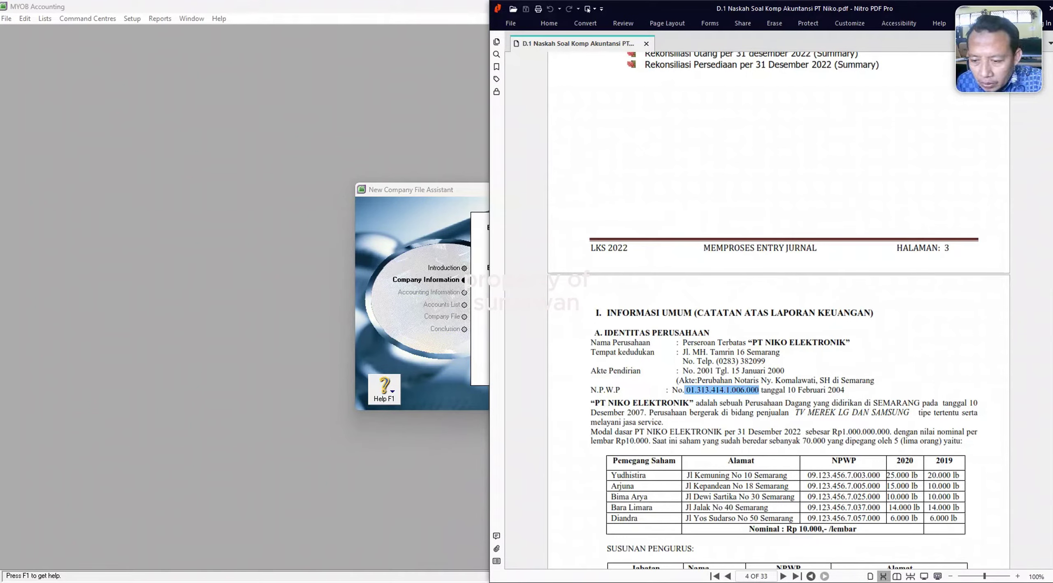
pyautogui.hotkey('alt', 'Tab')
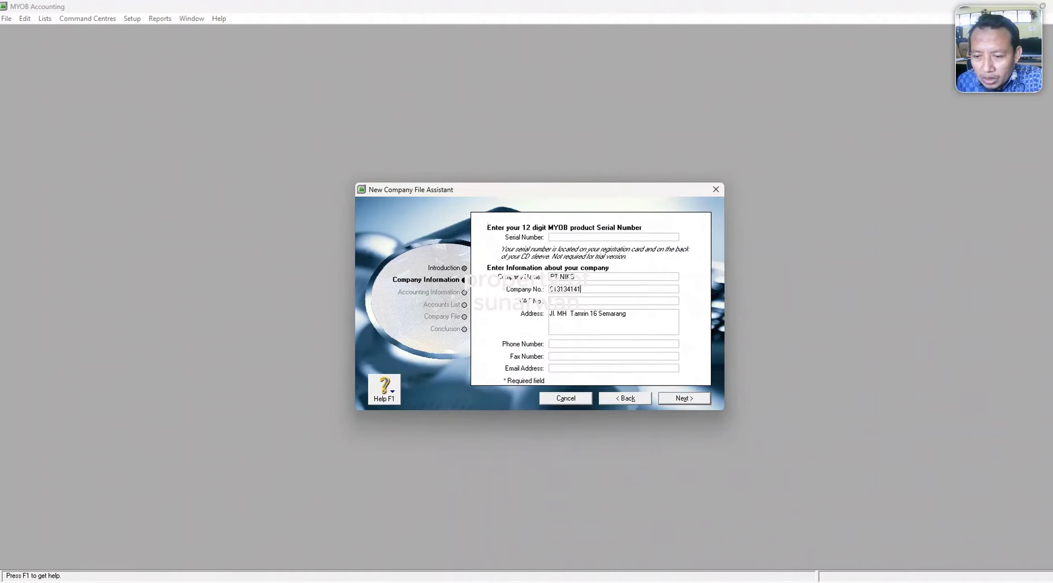
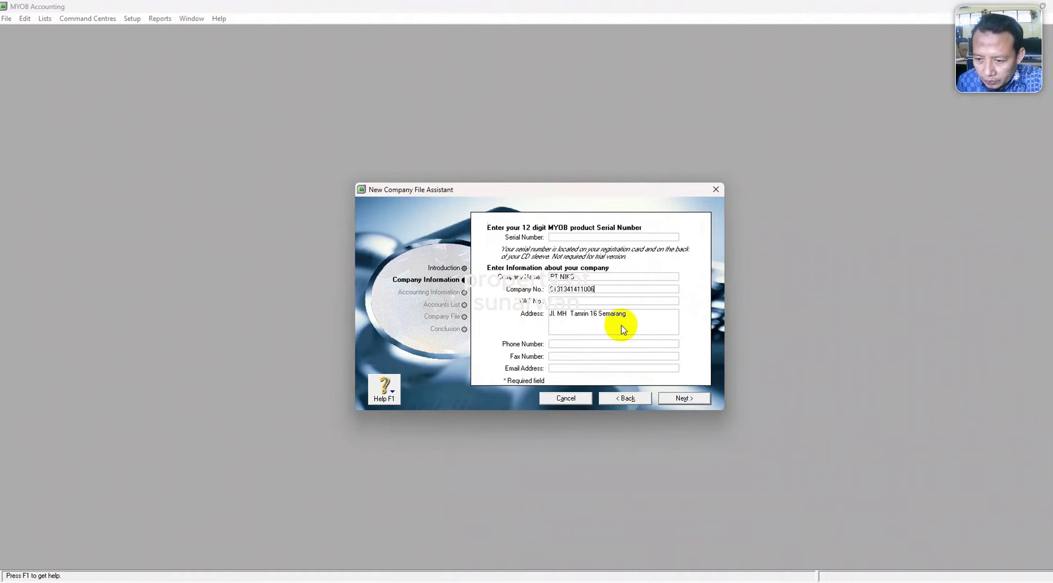
pyautogui.hotkey('alt', 'Tab')
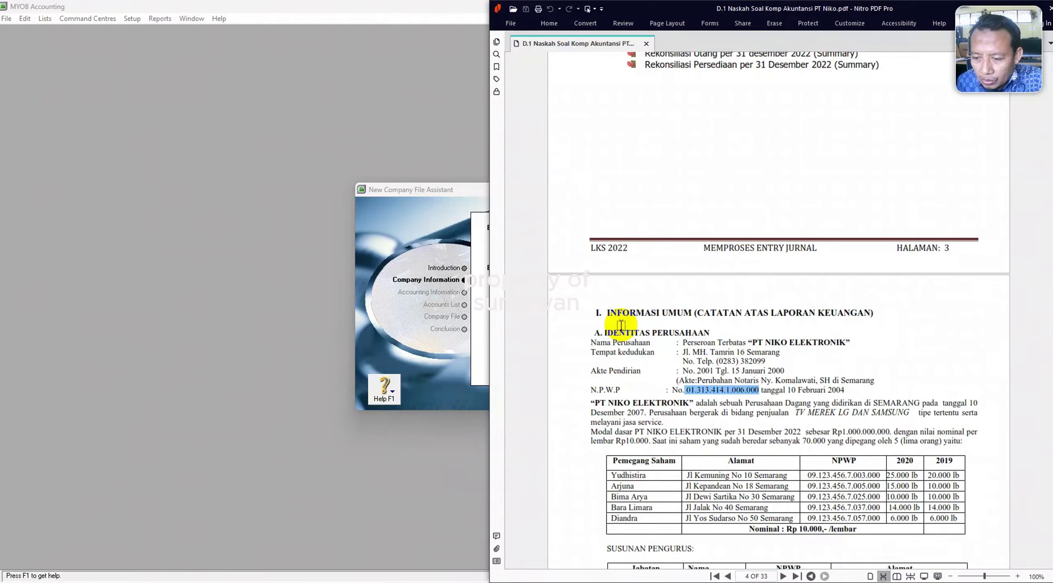
pyautogui.hotkey('alt', 'Tab')
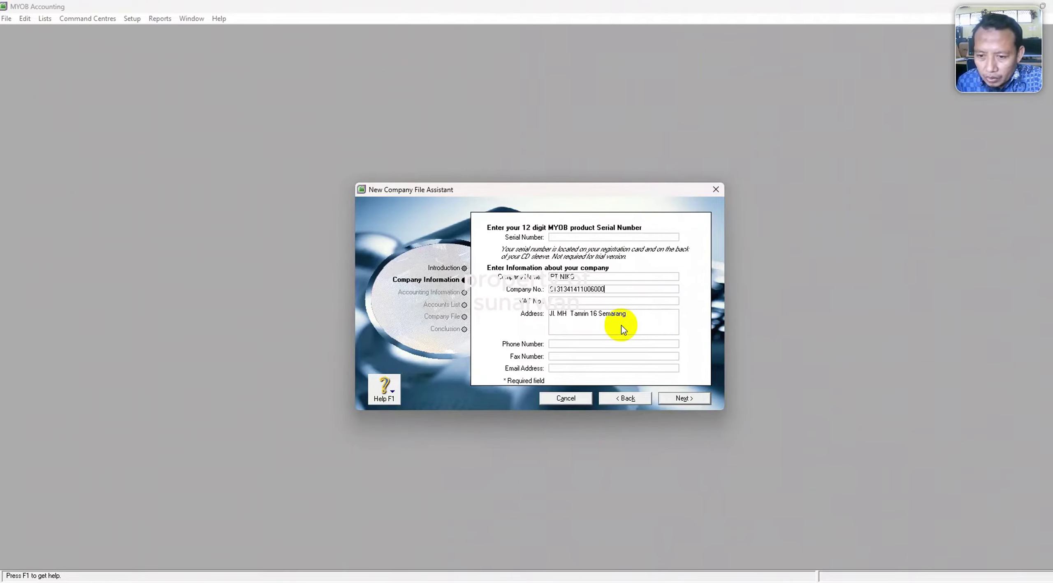
pyautogui.hotkey('alt', 'Tab')
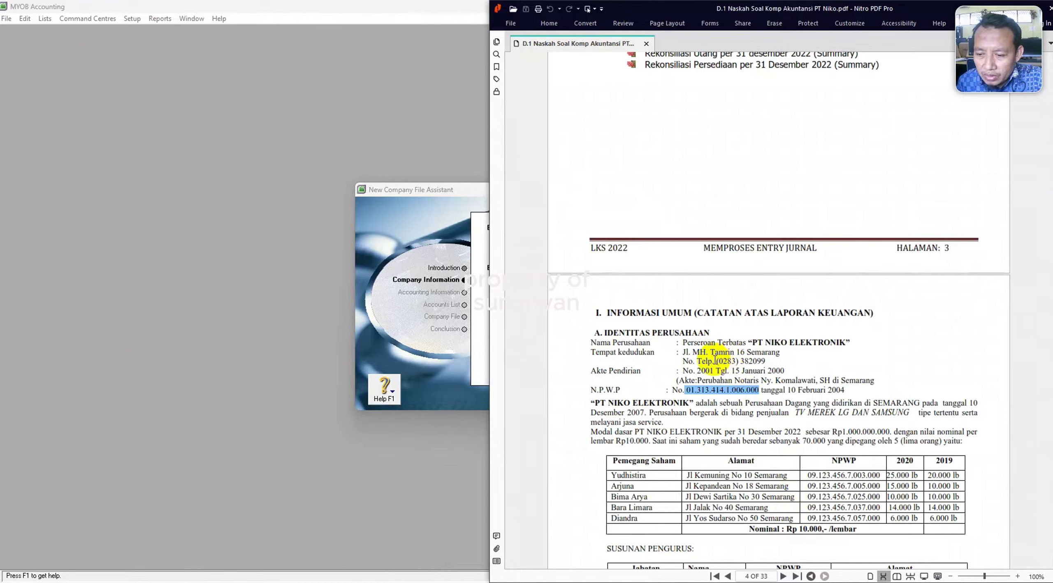
pyautogui.hotkey('alt', 'Tab')
# Enter the company phone number from the PDF and set the current financial year to 2022.
pyautogui.click(559, 346)
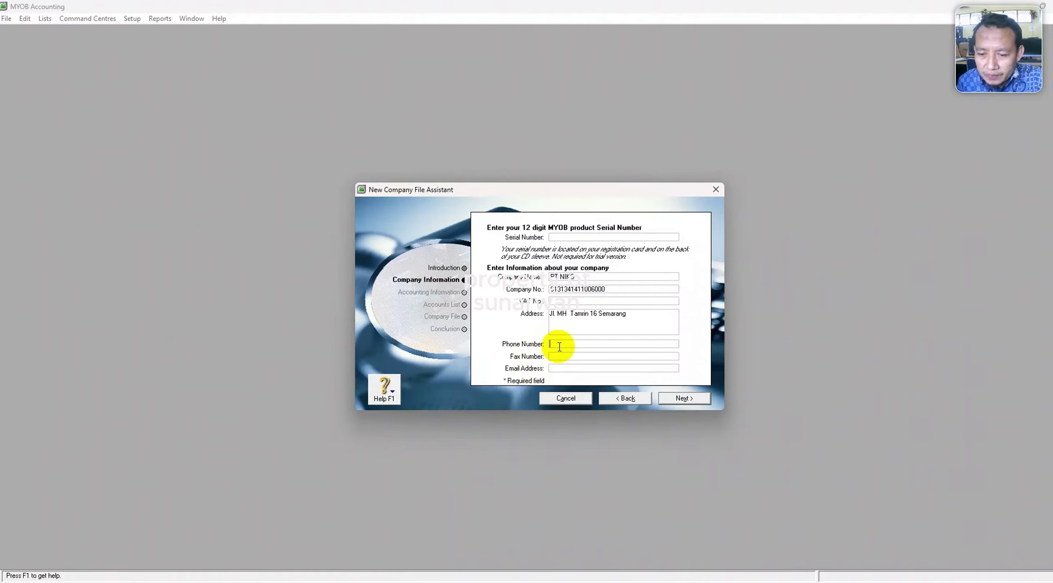
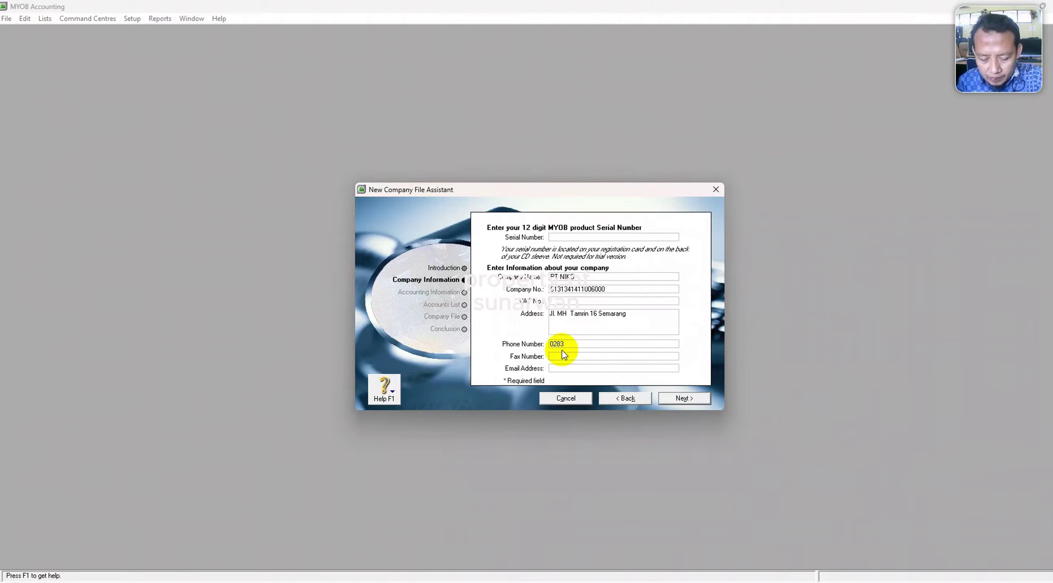
pyautogui.hotkey('alt', 'Tab')
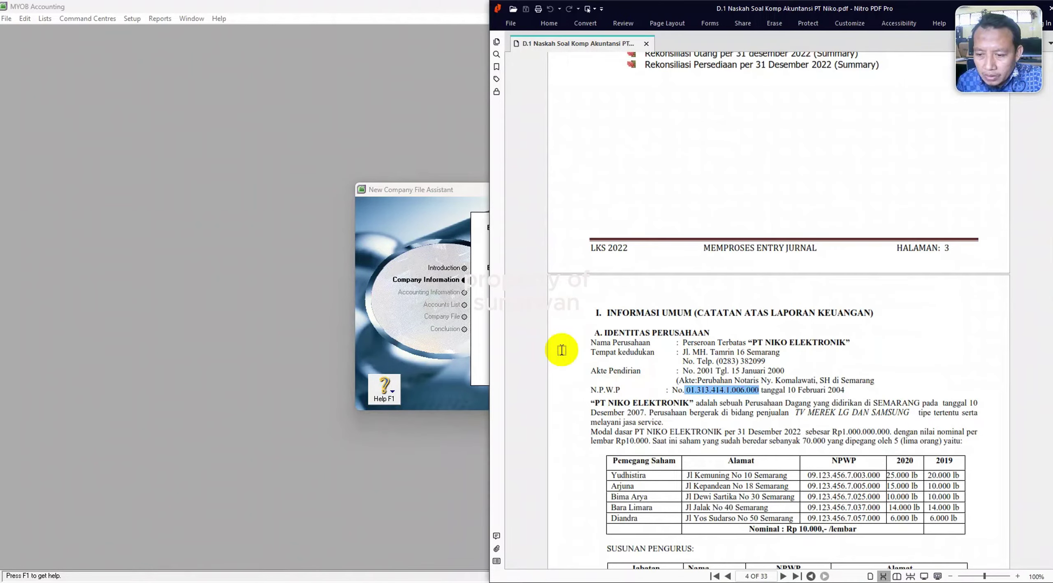
pyautogui.click(434, 201)
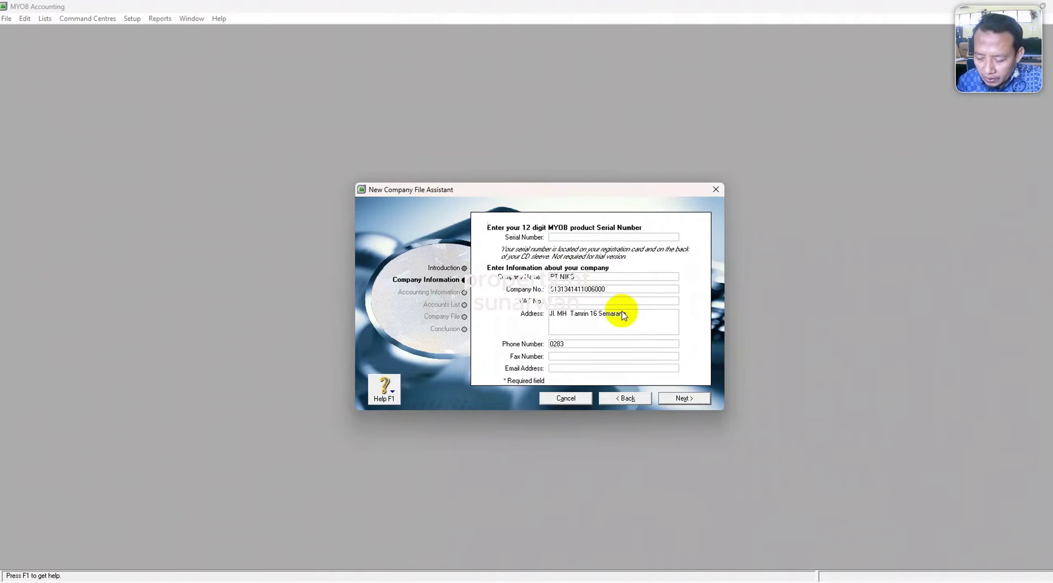
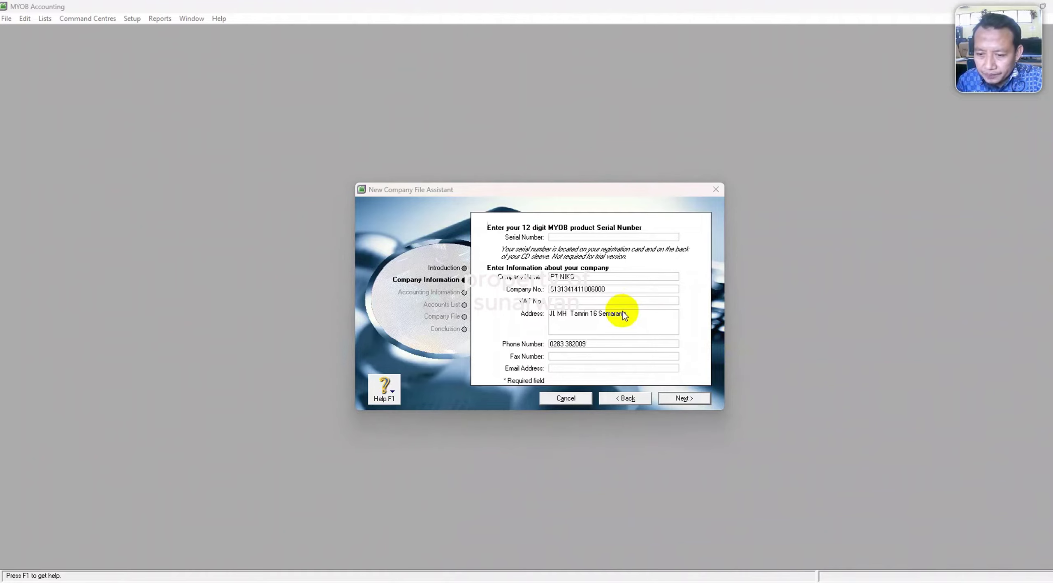
pyautogui.hotkey('alt', 'Tab')
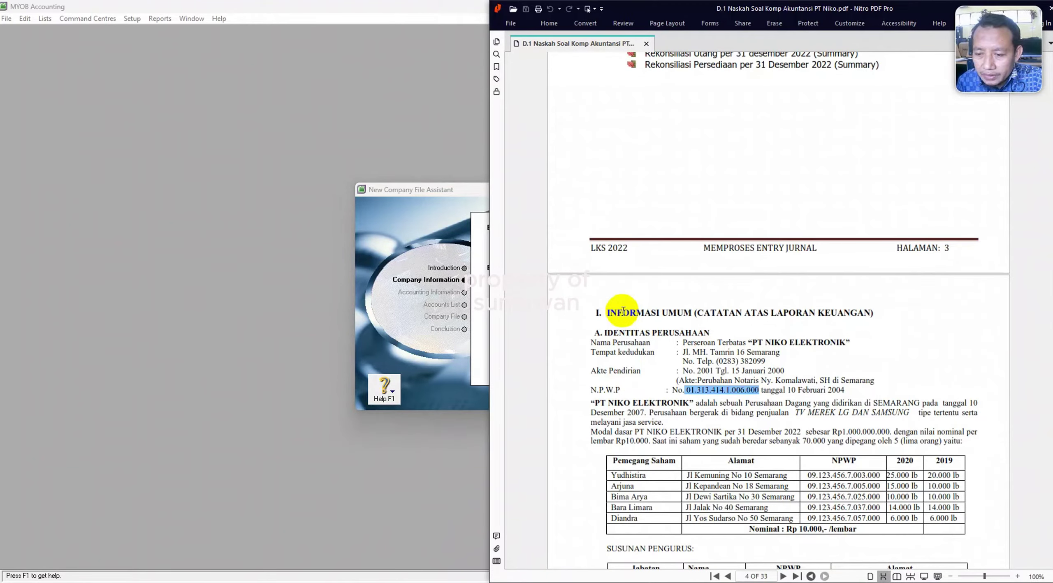
pyautogui.click(434, 440)
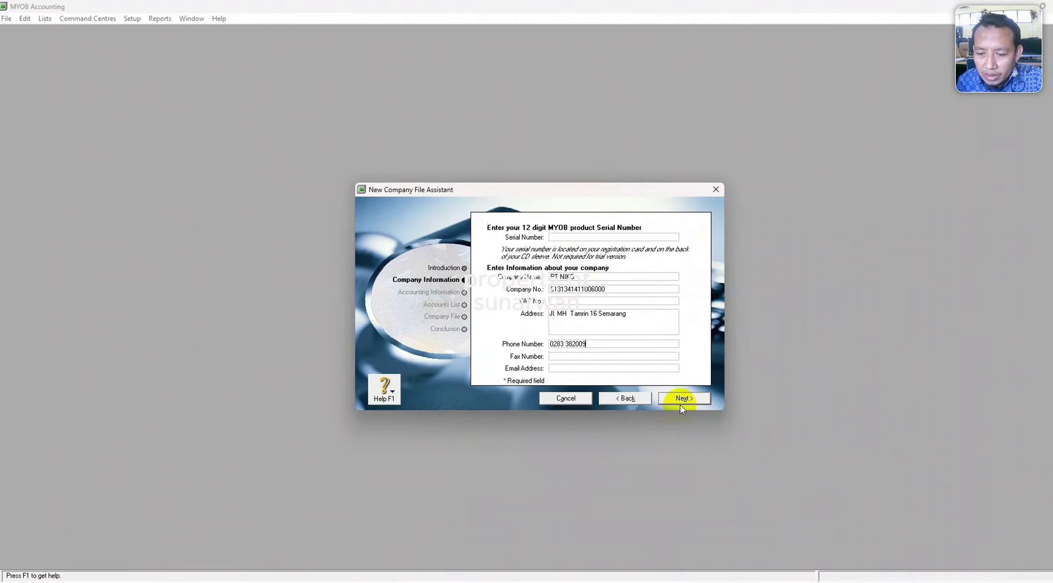
pyautogui.hotkey('alt', 'Tab')
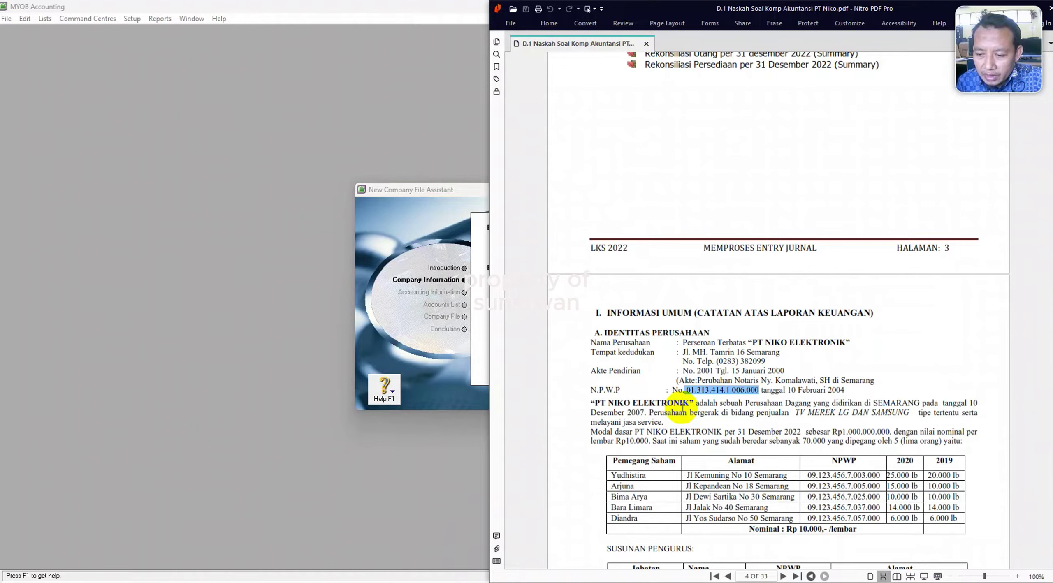
pyautogui.click(452, 456)
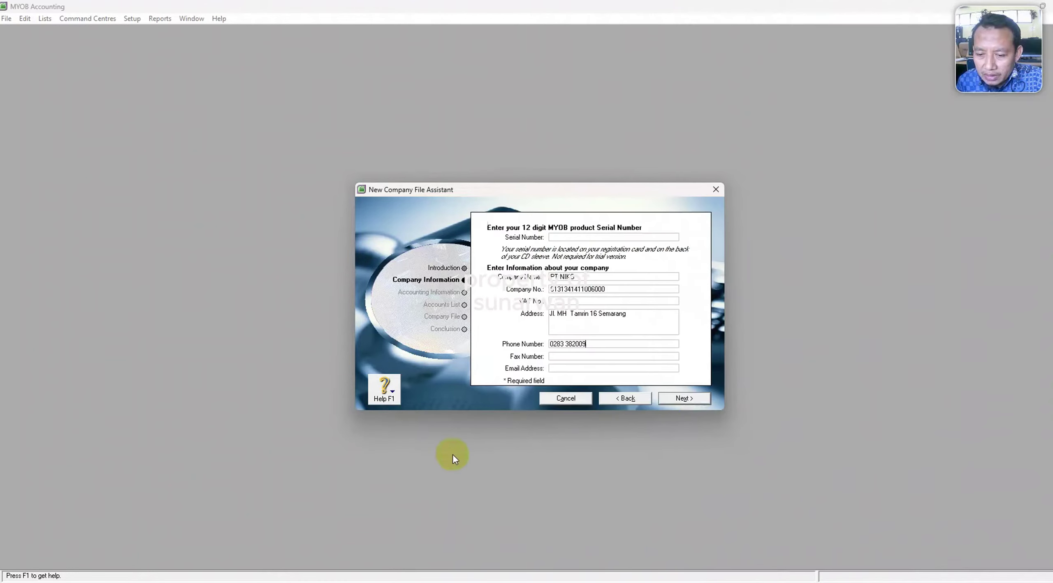
pyautogui.click(686, 400)
pyautogui.write('2022')
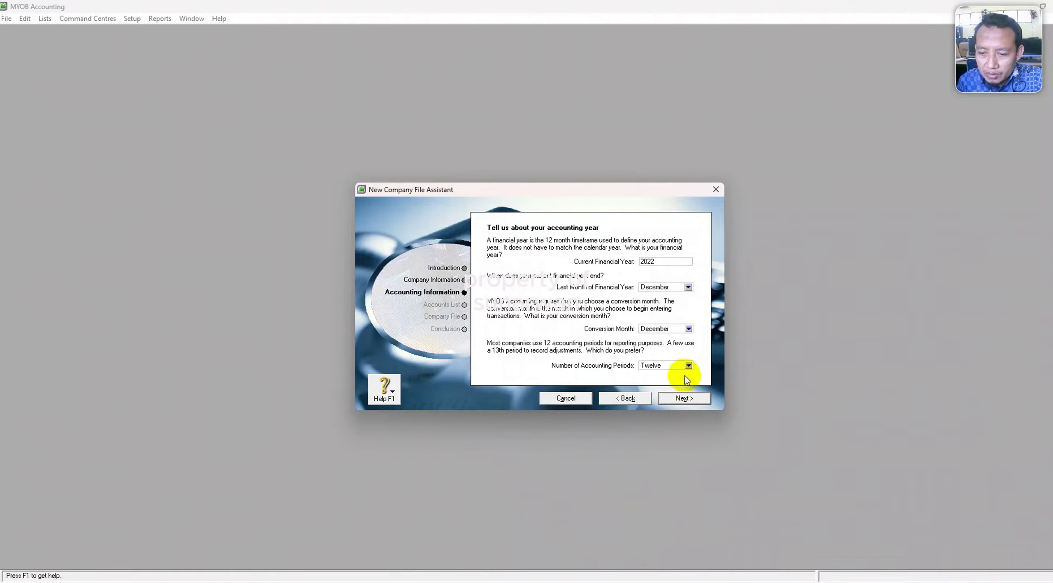
# Set thirteen accounting periods, matching the Periode Tigabelas requirement in the PDF.
pyautogui.click(689, 366)
pyautogui.click(673, 384)
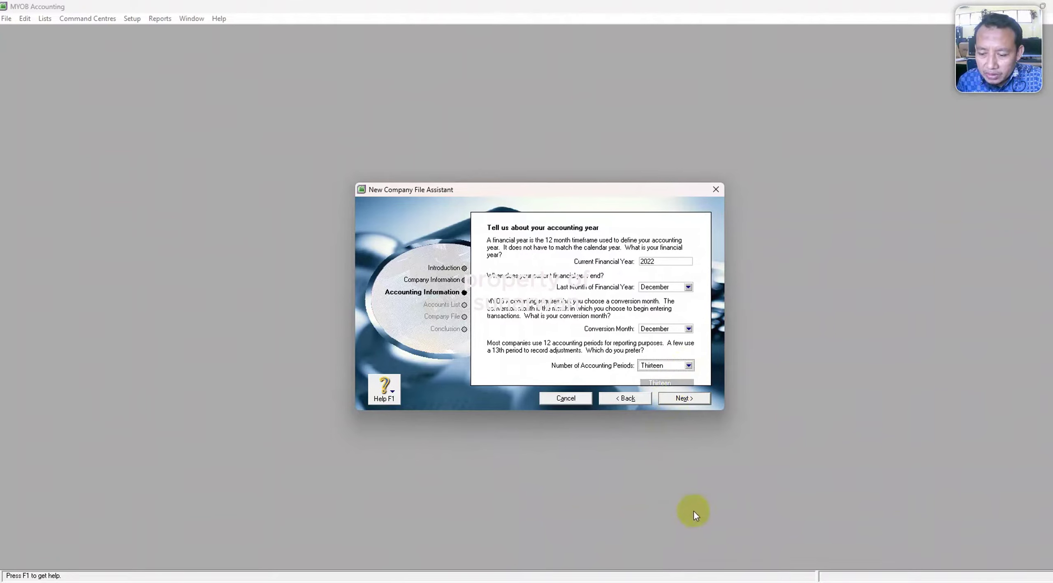
pyautogui.click(706, 582)
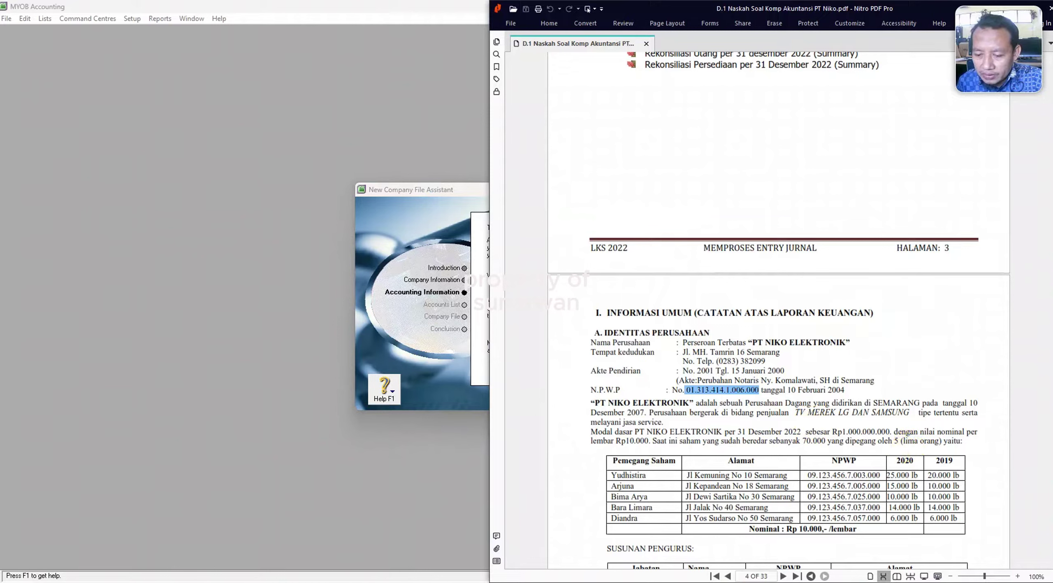
pyautogui.scroll(8, 674, 358)
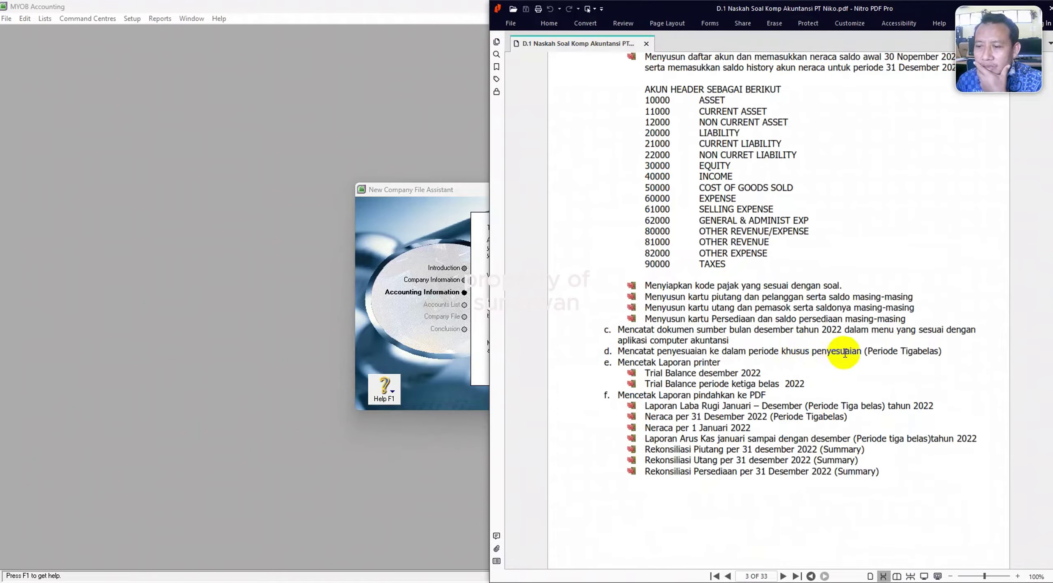
pyautogui.moveTo(864, 352); pyautogui.dragTo(947, 350)
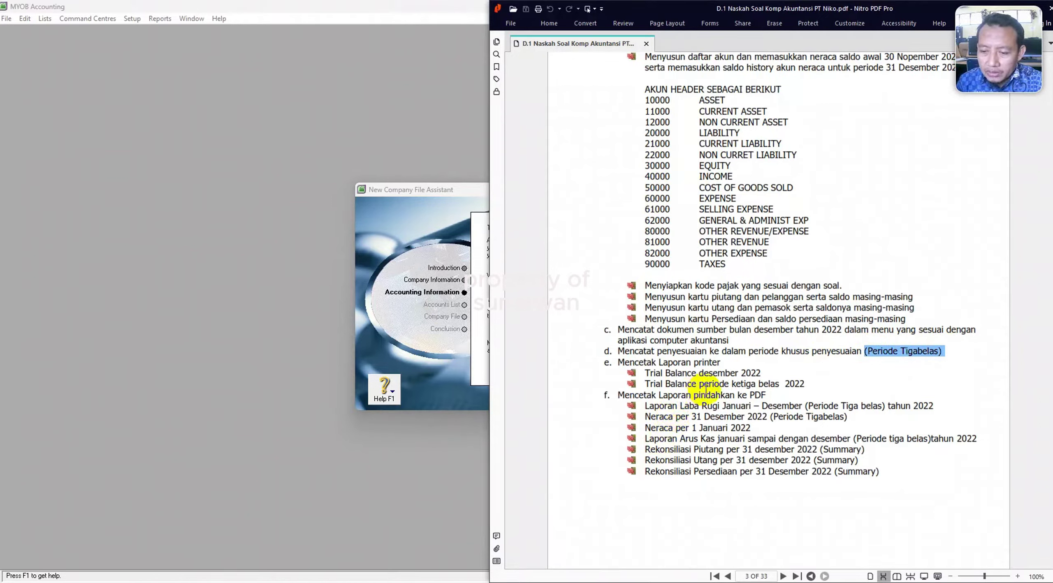
pyautogui.hotkey('alt', 'Tab')
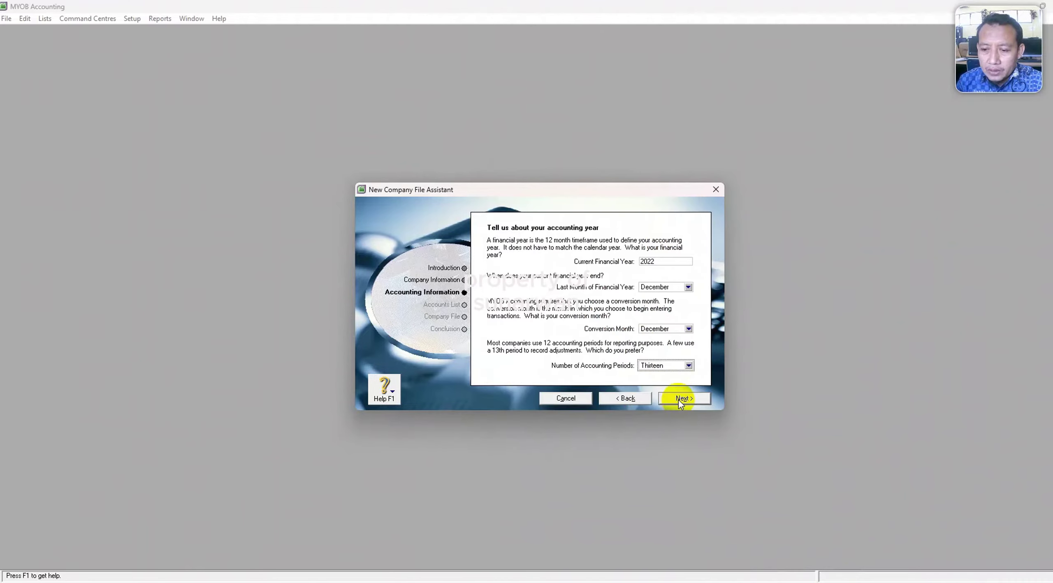
# Confirm the accounting information and choose to import the accountant's accounts list.
pyautogui.click(679, 400)
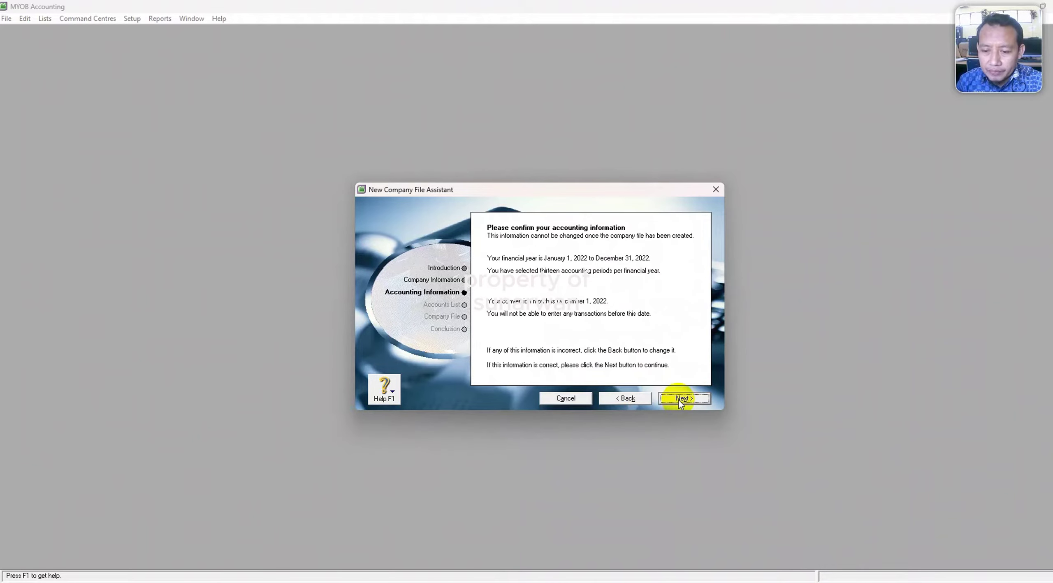
pyautogui.click(679, 400)
pyautogui.click(509, 314)
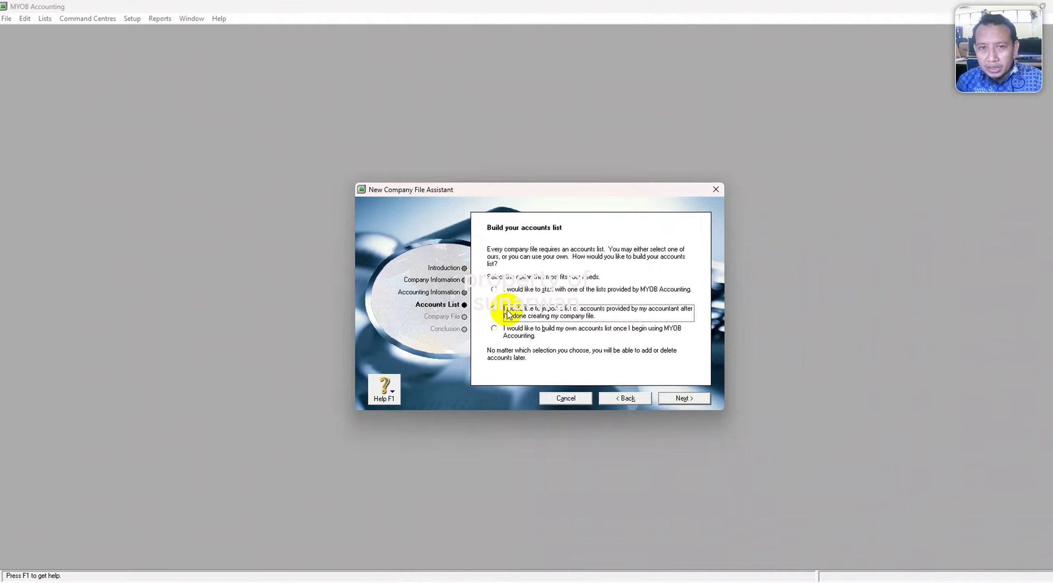
# Save the company file in DATA (D:) > PT NIKO, create it and open the Command Centre.
pyautogui.click(689, 399)
pyautogui.click(503, 335)
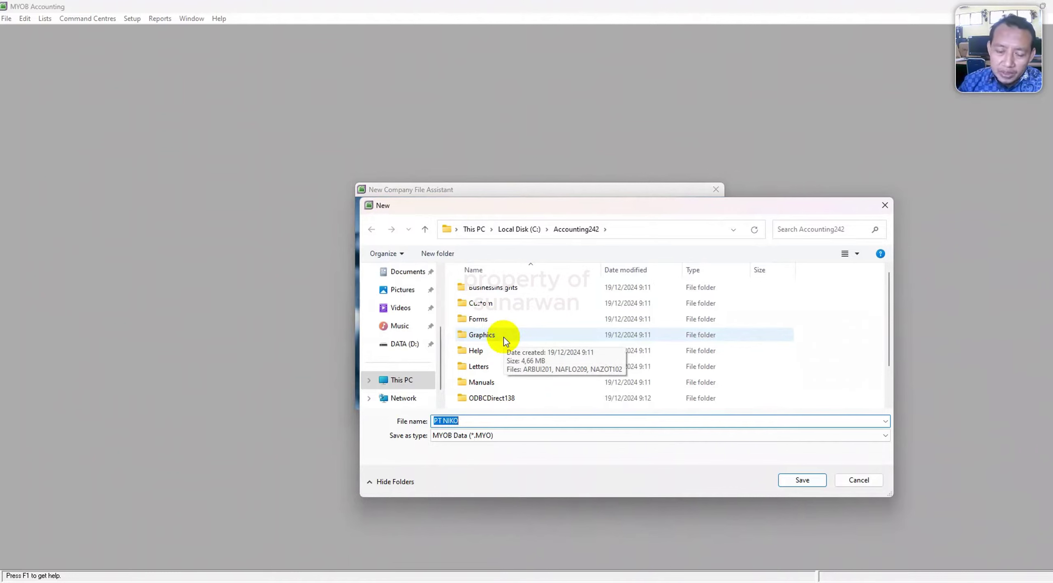
pyautogui.click(397, 346)
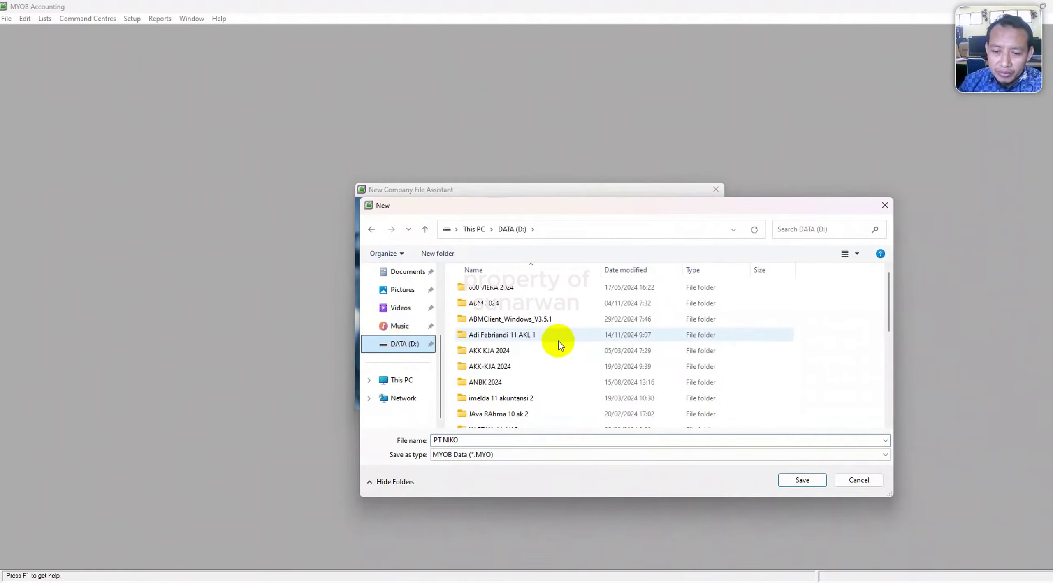
pyautogui.scroll(-5, 499, 400)
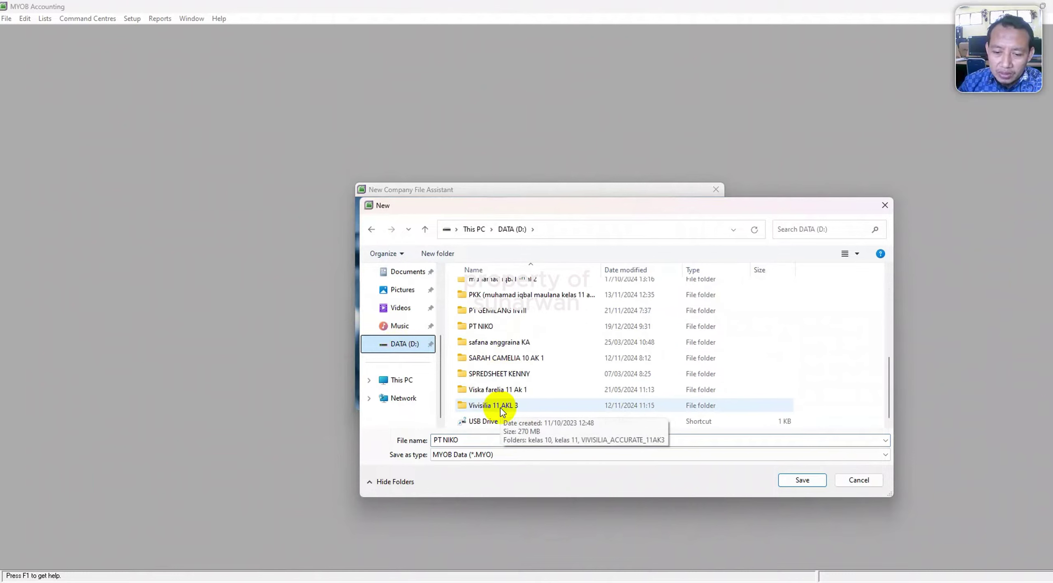
pyautogui.click(479, 326)
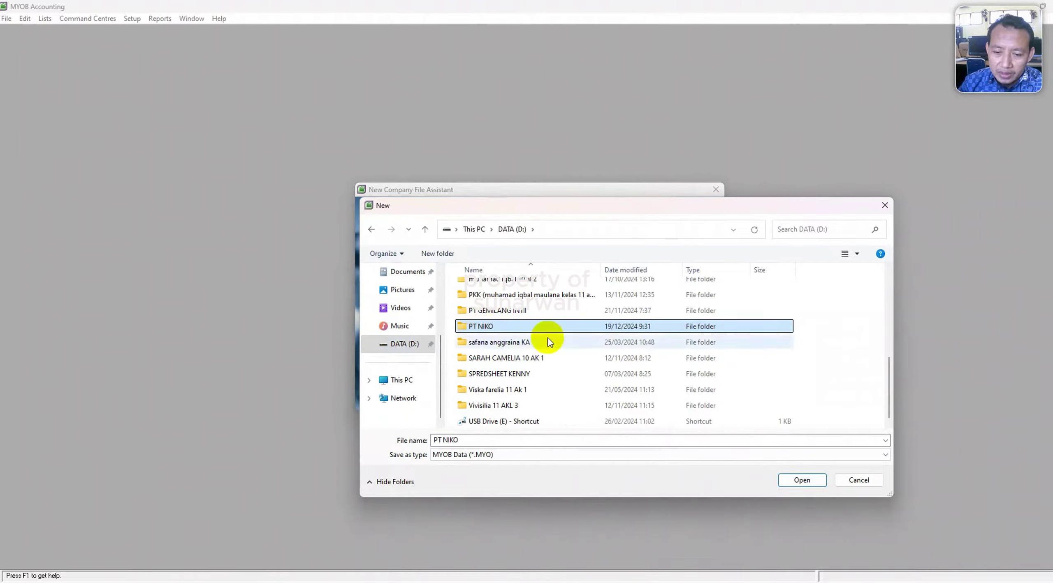
pyautogui.click(797, 481)
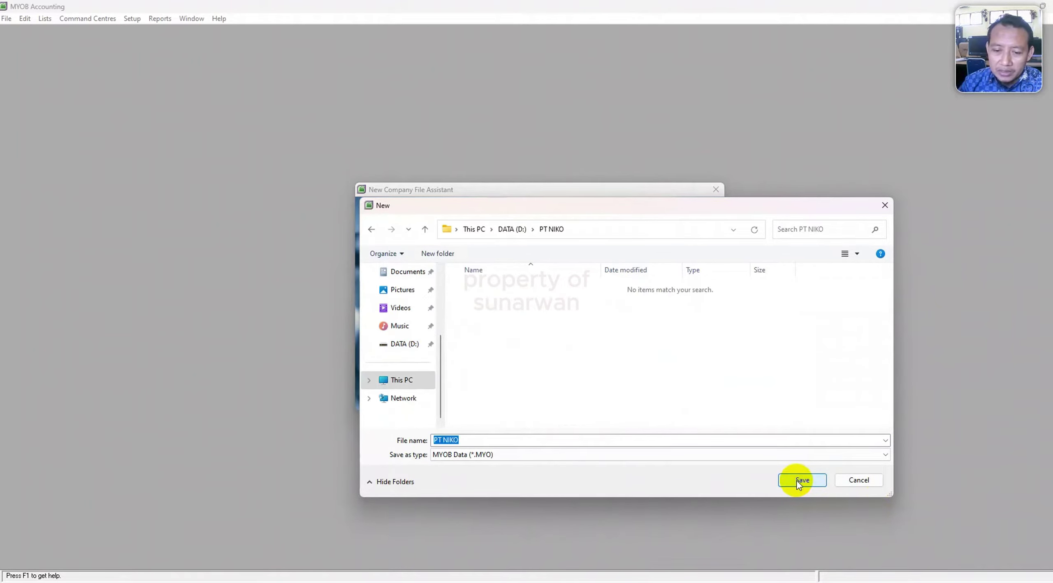
pyautogui.click(797, 481)
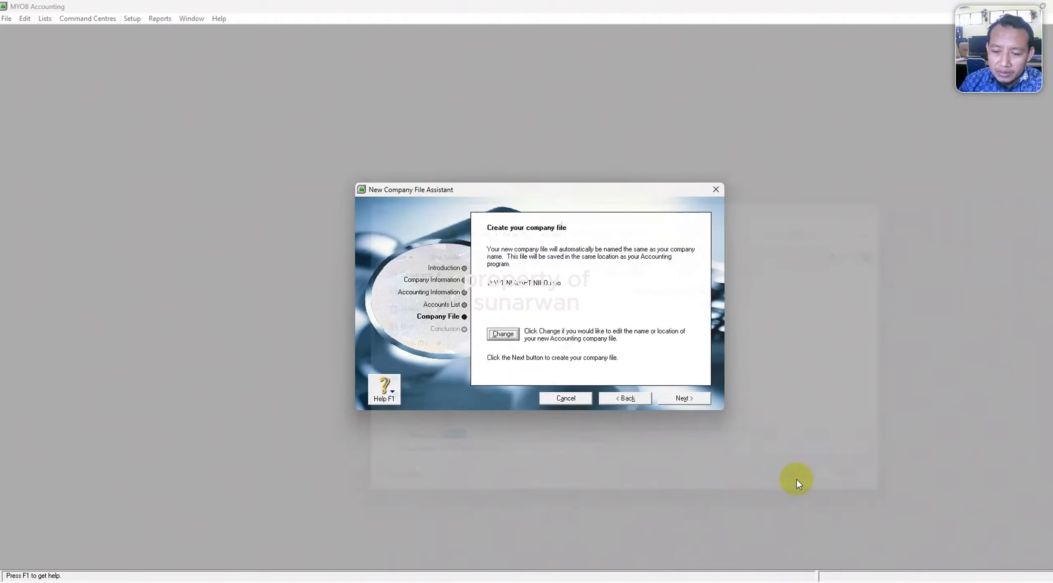
pyautogui.click(698, 401)
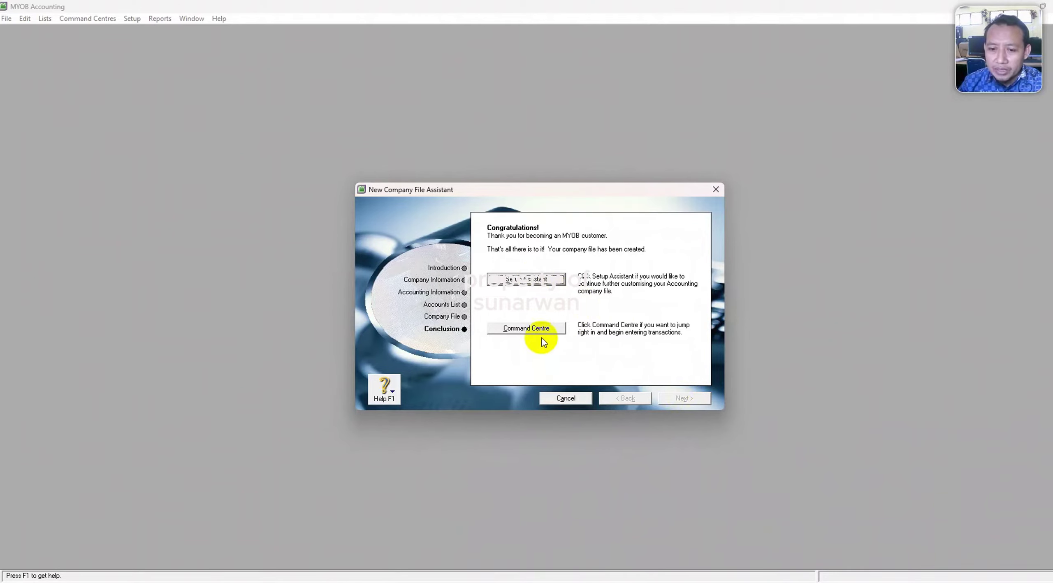
pyautogui.click(535, 329)
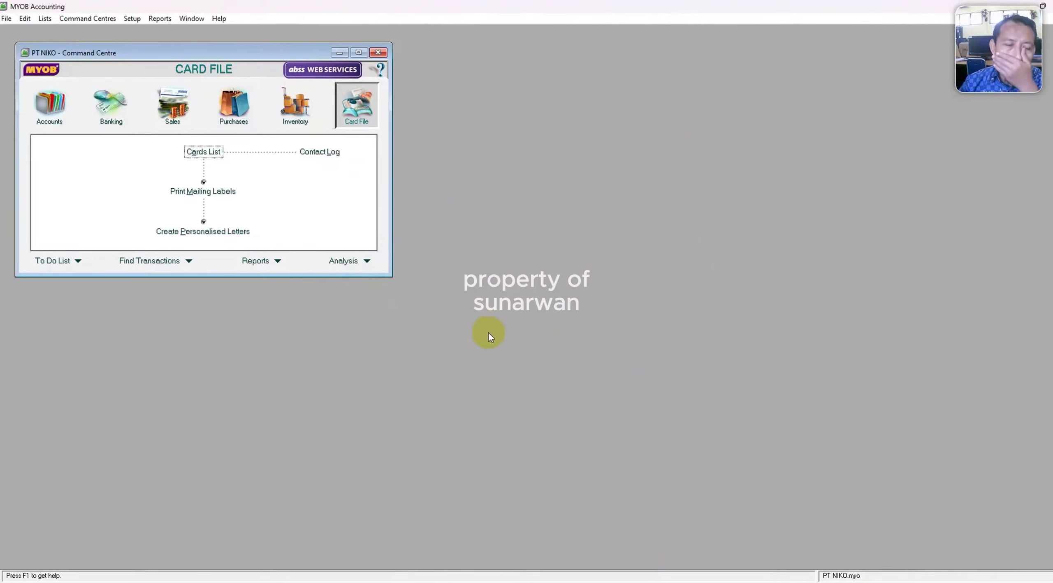
# Look over the import options, then open the Accounts List from the Accounts command centre.
pyautogui.click(6, 19)
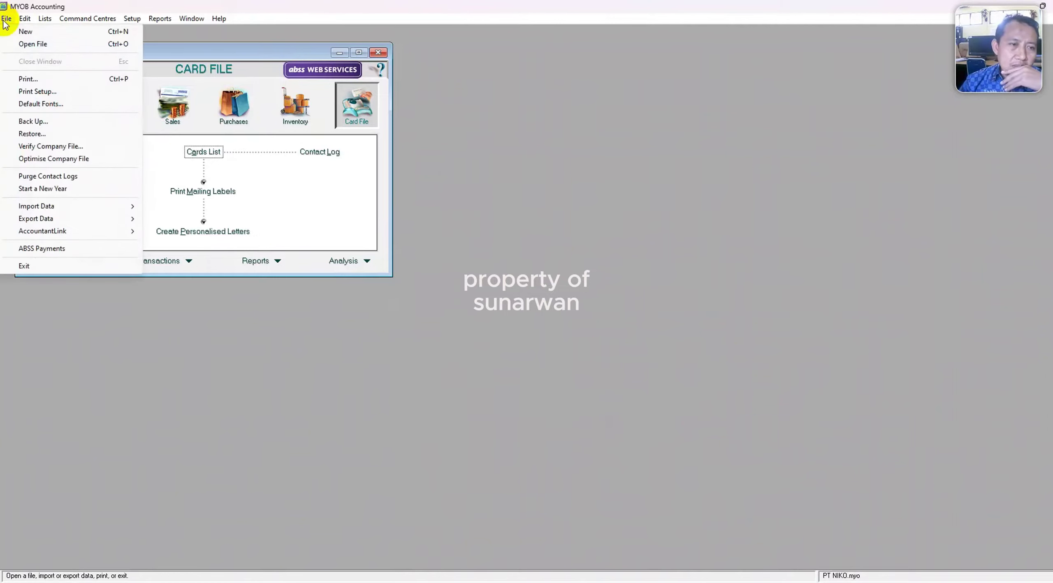
pyautogui.moveTo(49, 208)
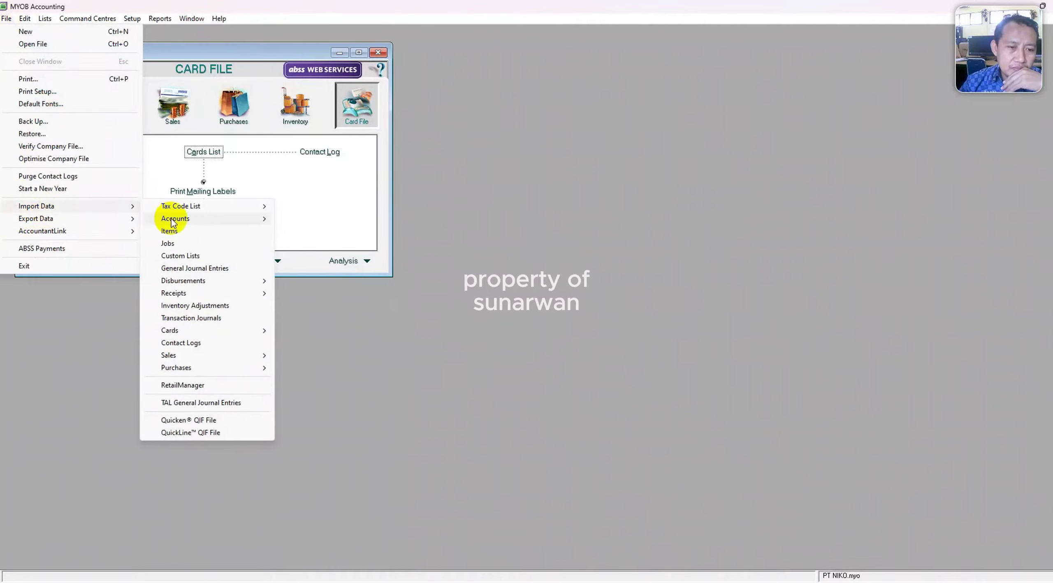
pyautogui.moveTo(173, 220)
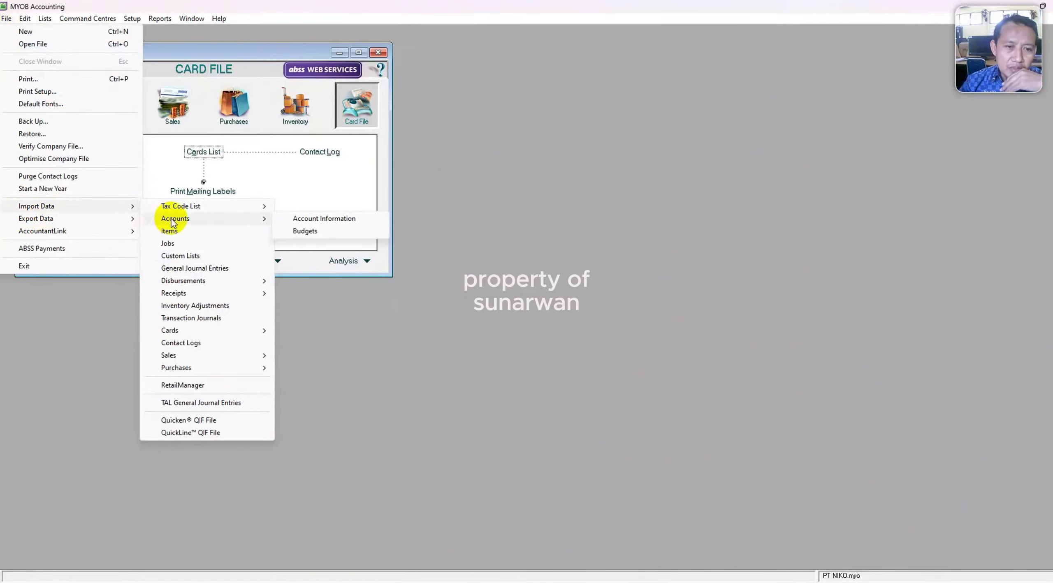
pyautogui.click(209, 70)
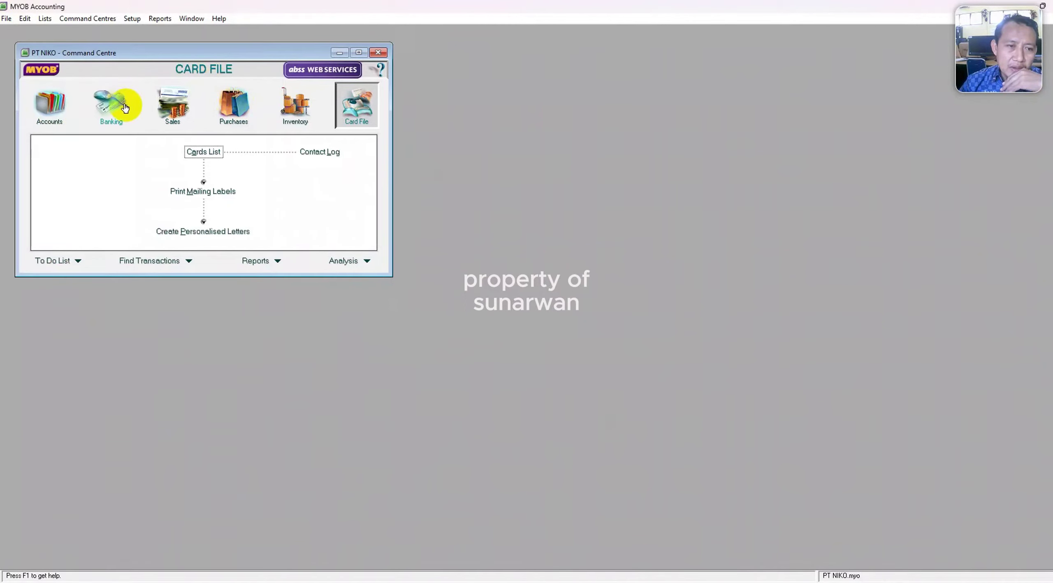
pyautogui.click(58, 114)
pyautogui.click(198, 151)
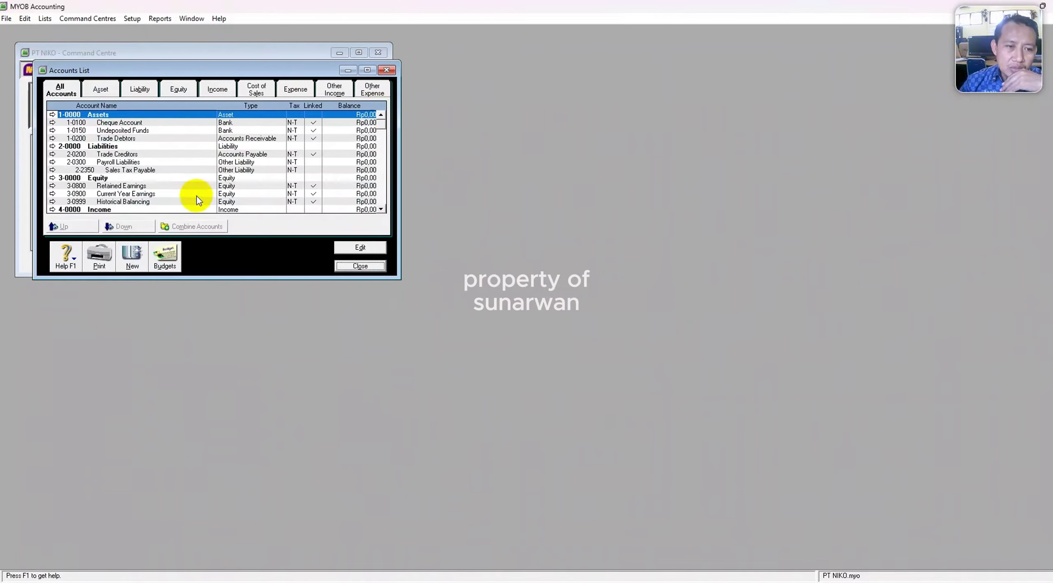
# Resize the MYOB window alongside the PDF brief and zoom the PDF to 125%.
pyautogui.click(367, 70)
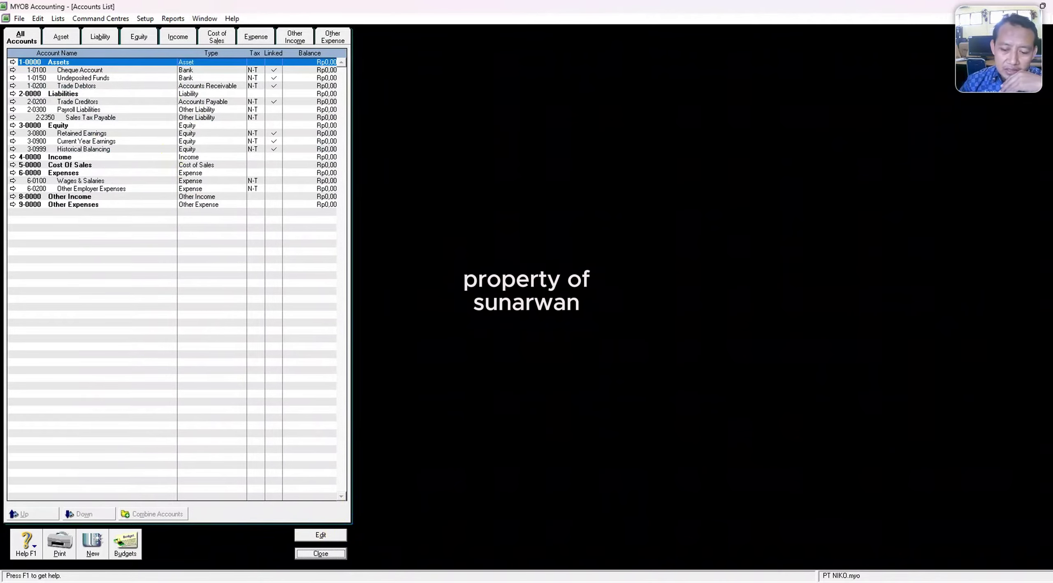
pyautogui.click(1043, 7)
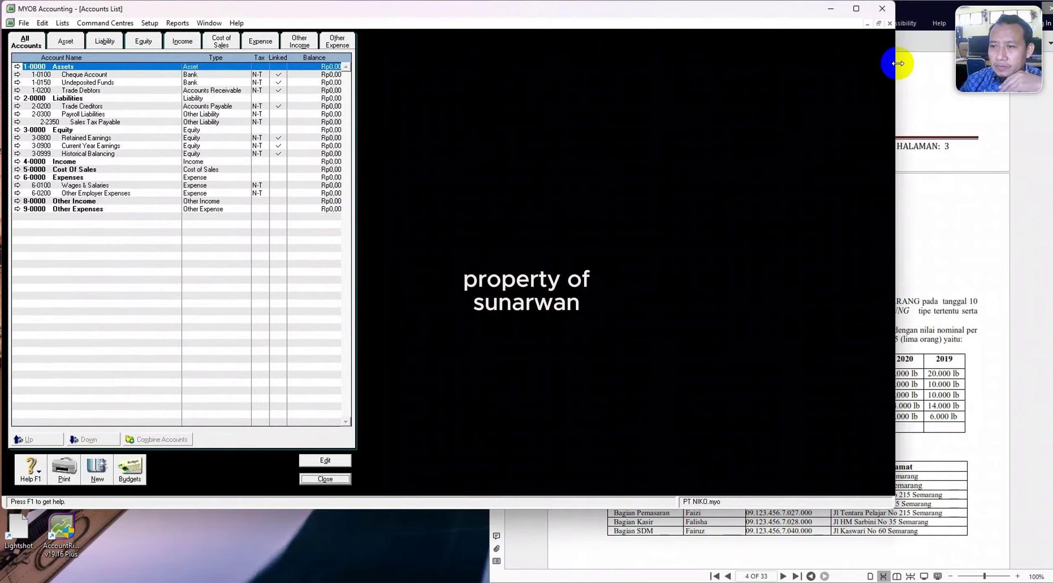
pyautogui.moveTo(911, 64); pyautogui.dragTo(993, 82)
pyautogui.click(956, 469)
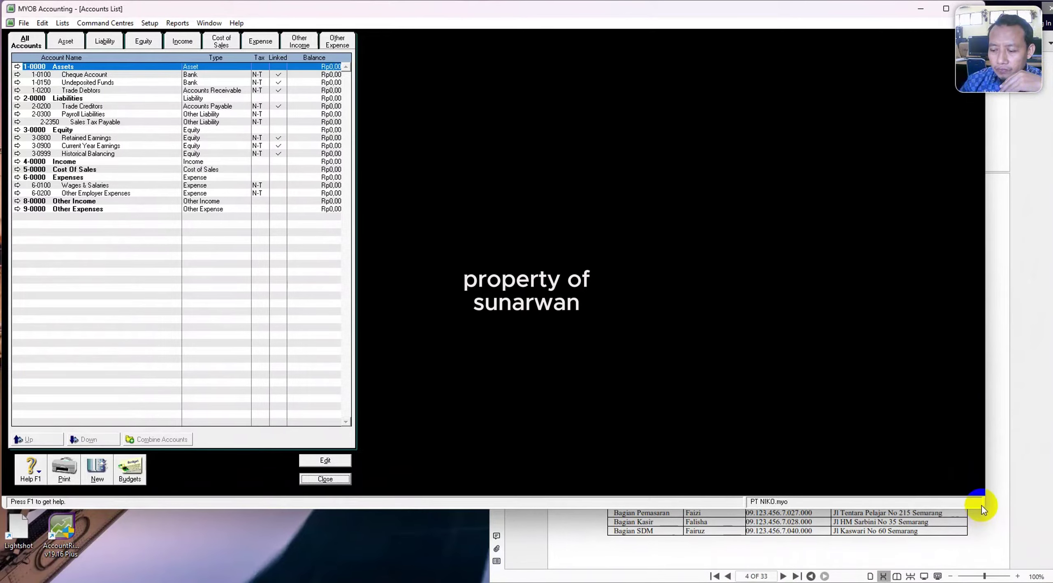
pyautogui.moveTo(981, 513); pyautogui.dragTo(981, 575)
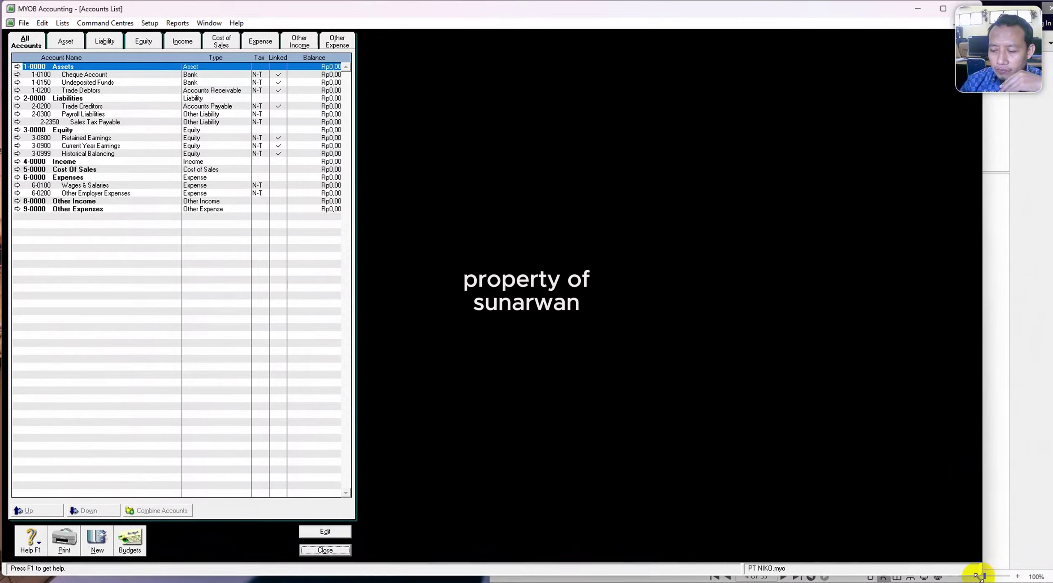
pyautogui.click(1035, 414)
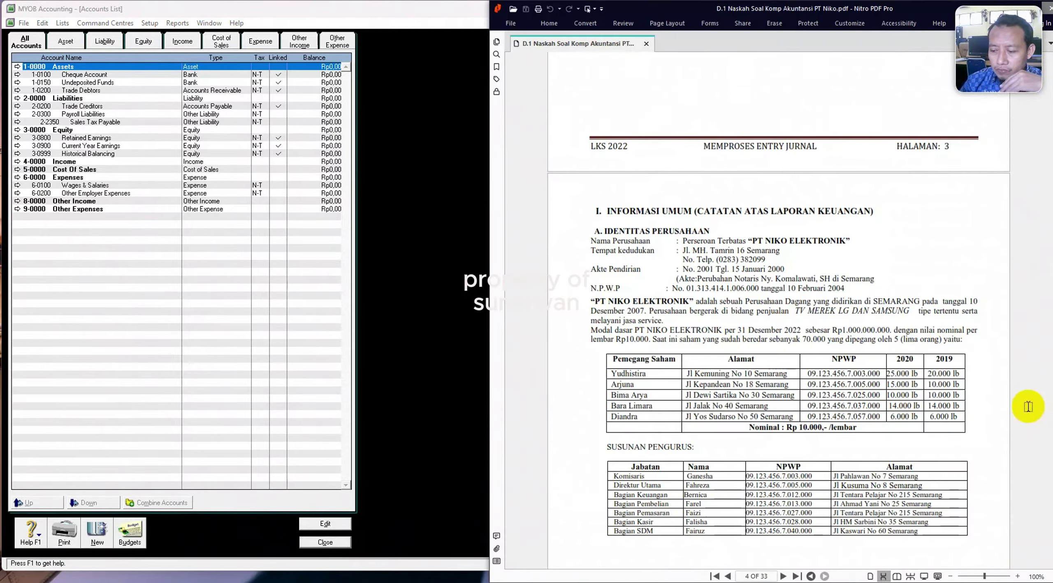
pyautogui.click(1018, 577)
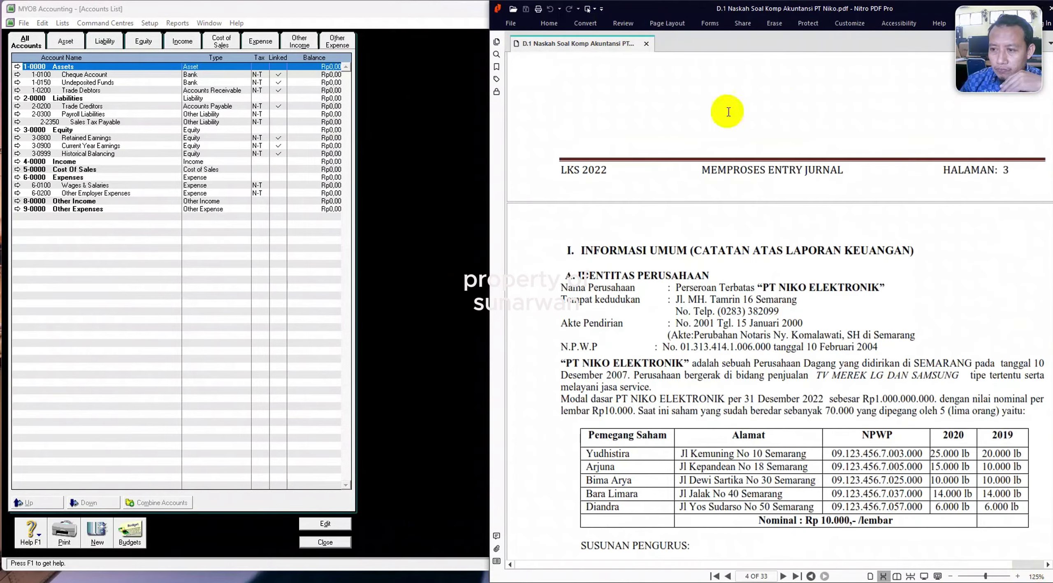
pyautogui.click(407, 301)
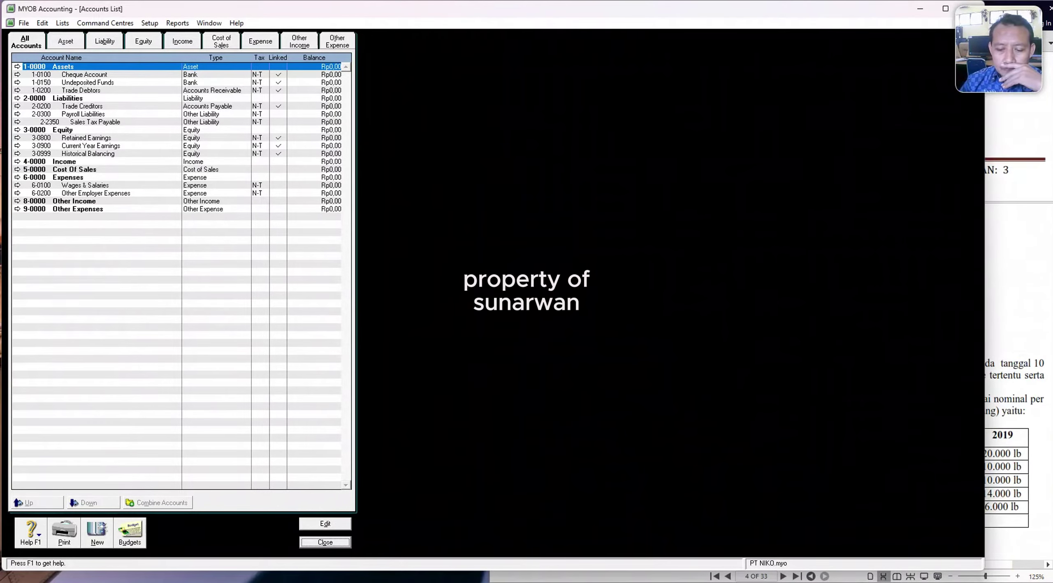
# Start an accounts import from the ACCOUNTS rev file, updating existing accounts on duplicates.
pyautogui.click(24, 24)
pyautogui.moveTo(98, 211)
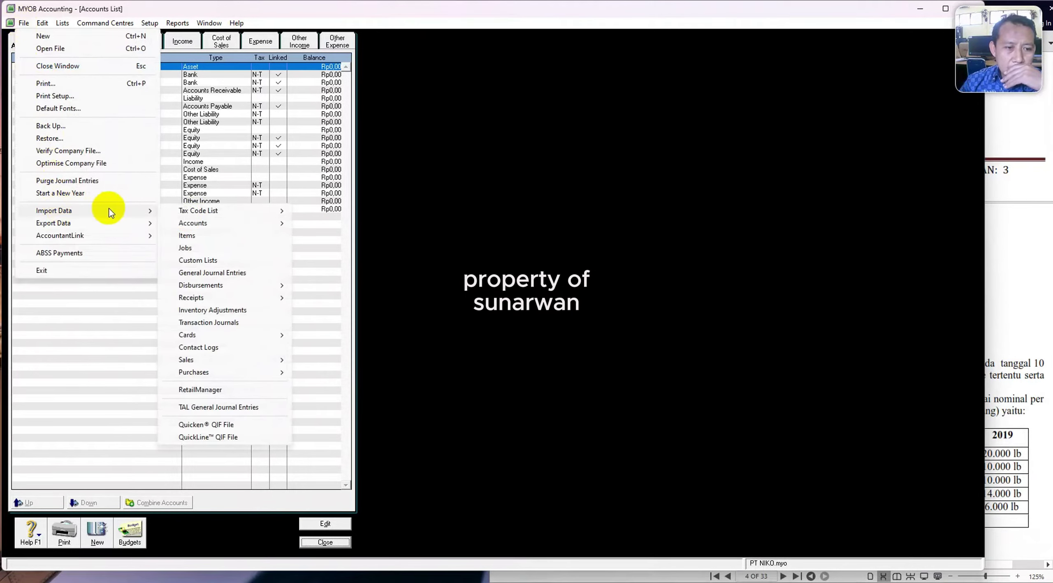
pyautogui.moveTo(213, 226)
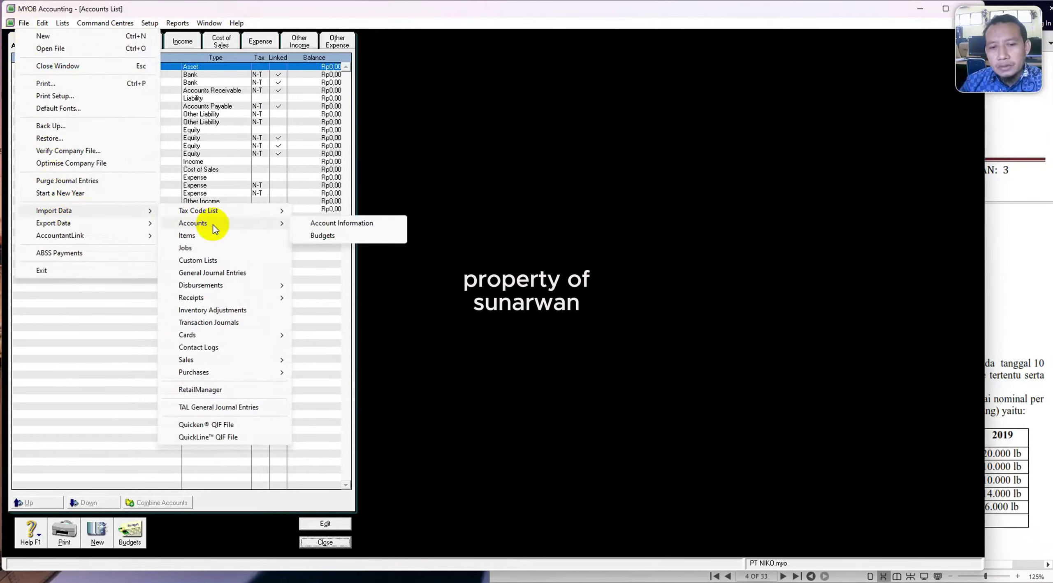
pyautogui.click(316, 225)
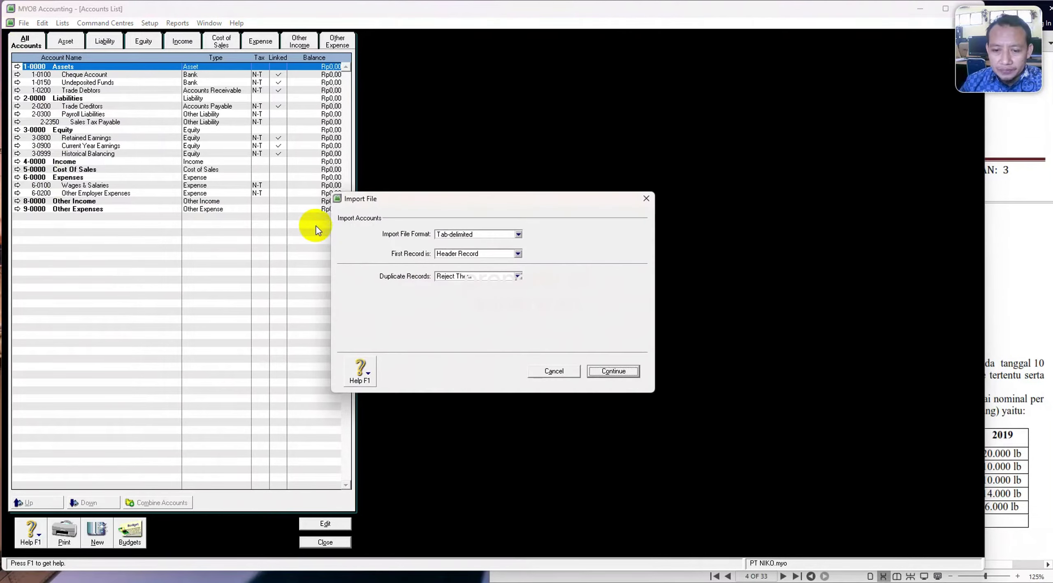
pyautogui.click(518, 277)
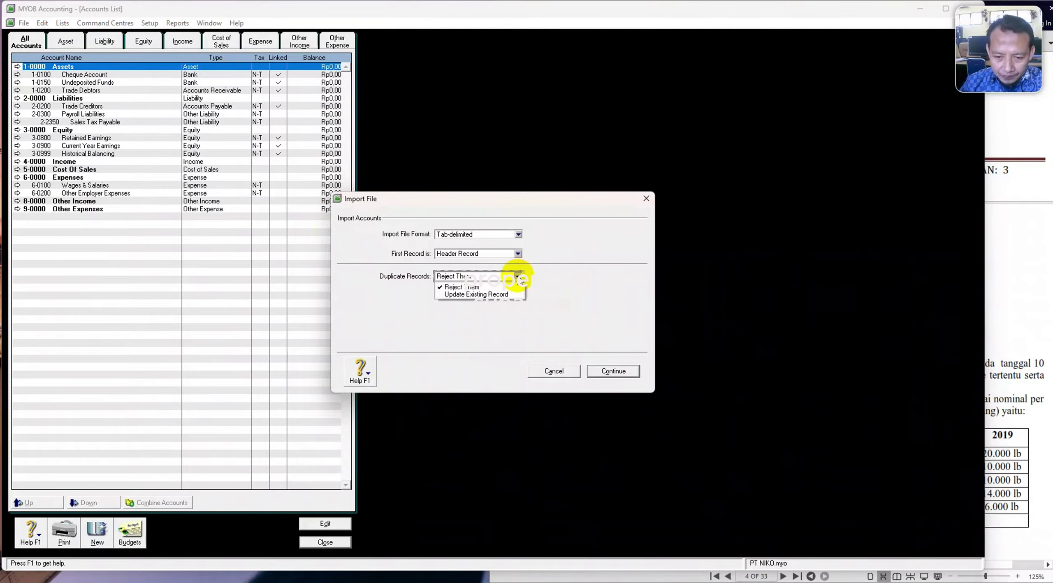
pyautogui.click(488, 295)
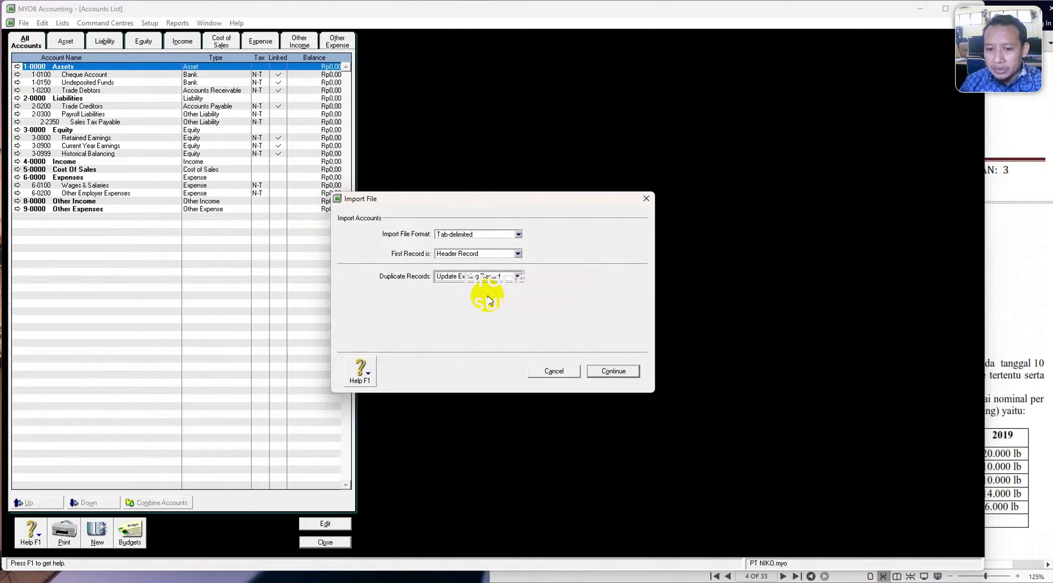
pyautogui.click(613, 371)
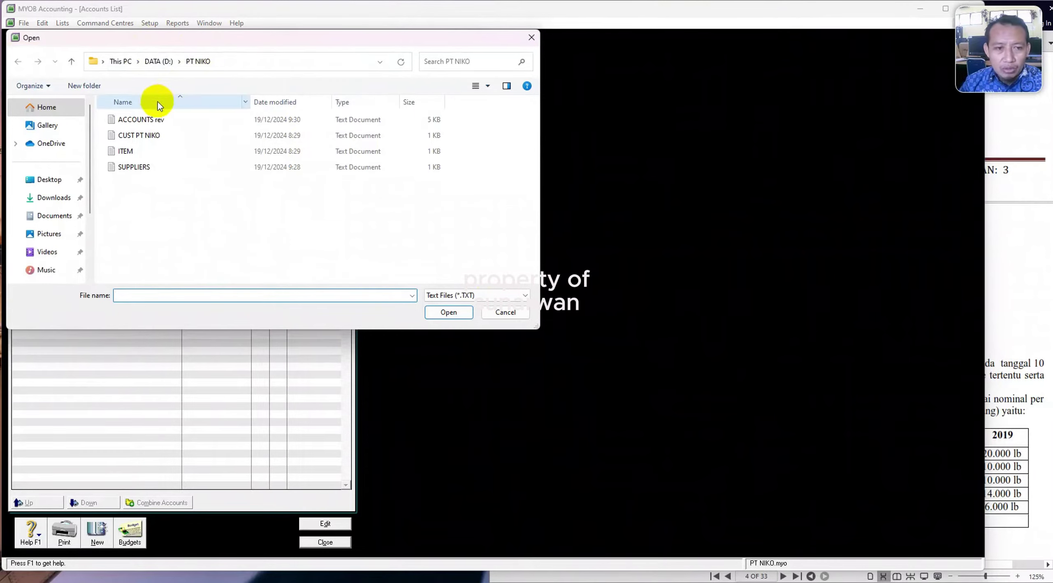
pyautogui.click(140, 120)
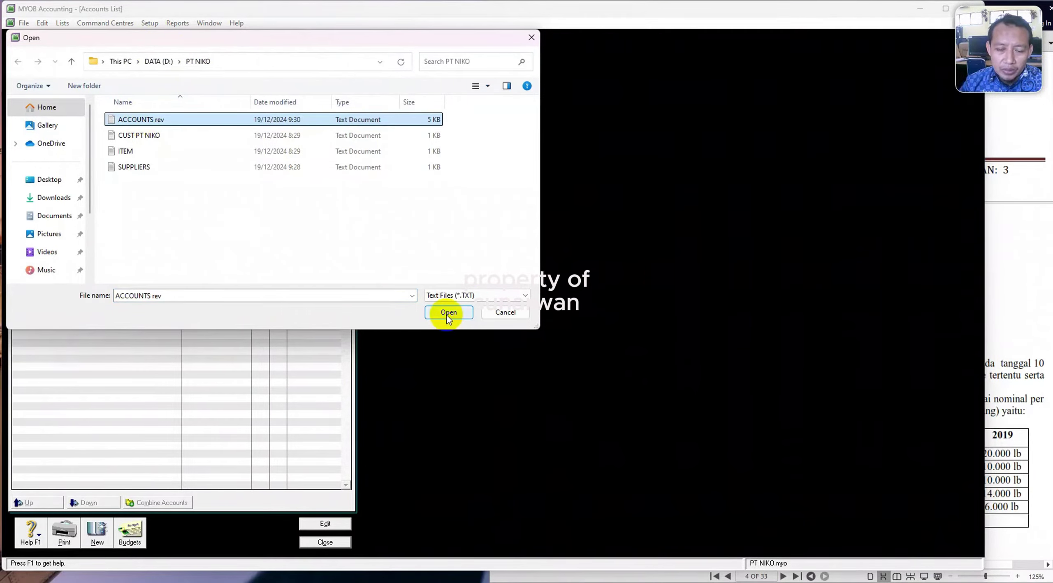
pyautogui.click(448, 313)
# Match Account Number, Account Name, Header, Balance and Account Type to the MYOB fields.
pyautogui.click(382, 252)
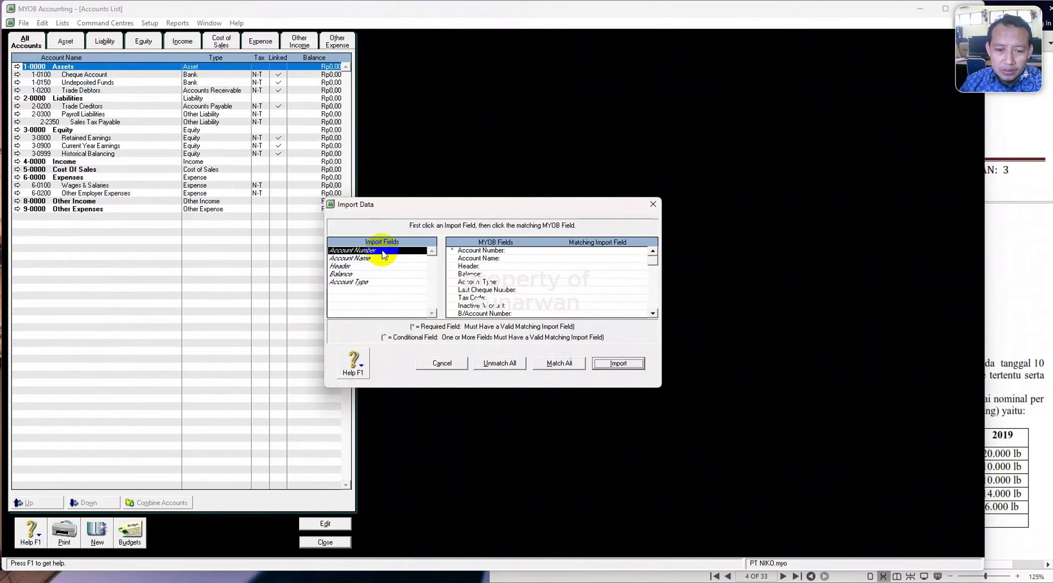
pyautogui.click(503, 251)
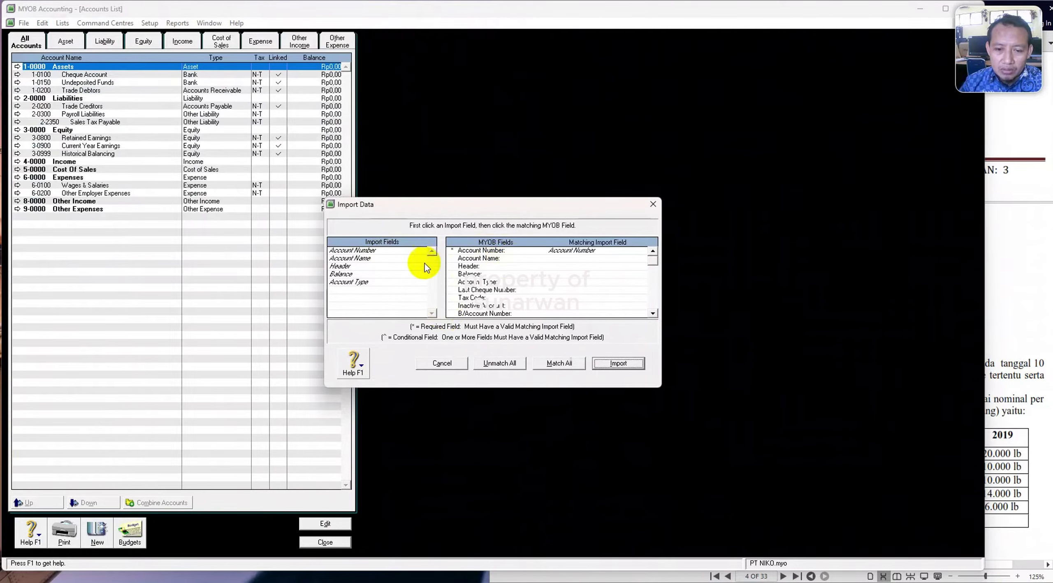
pyautogui.click(388, 260)
pyautogui.click(551, 258)
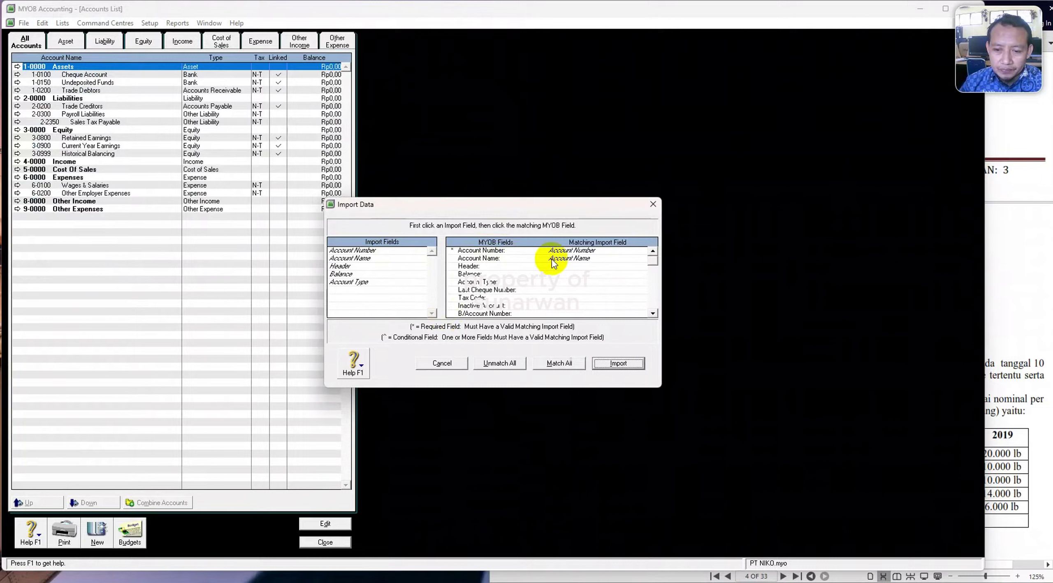
pyautogui.click(401, 266)
pyautogui.click(576, 266)
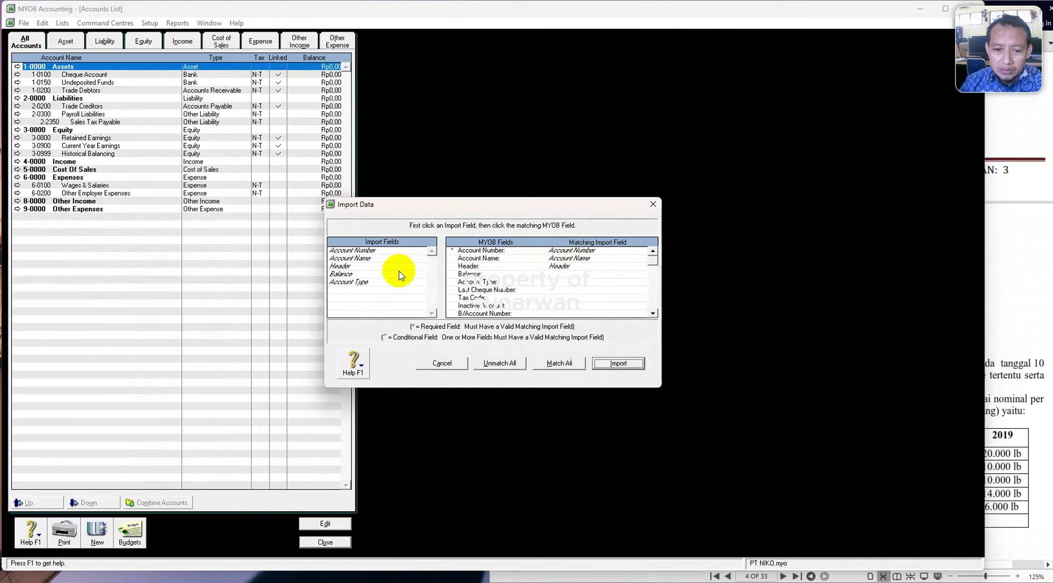
pyautogui.click(398, 275)
pyautogui.click(559, 275)
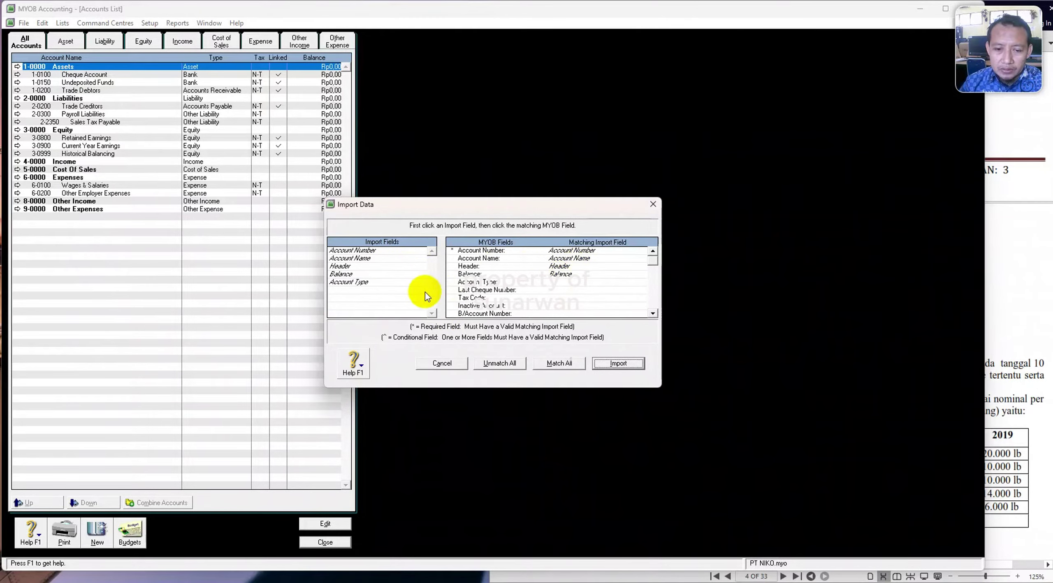
pyautogui.click(427, 282)
pyautogui.click(551, 283)
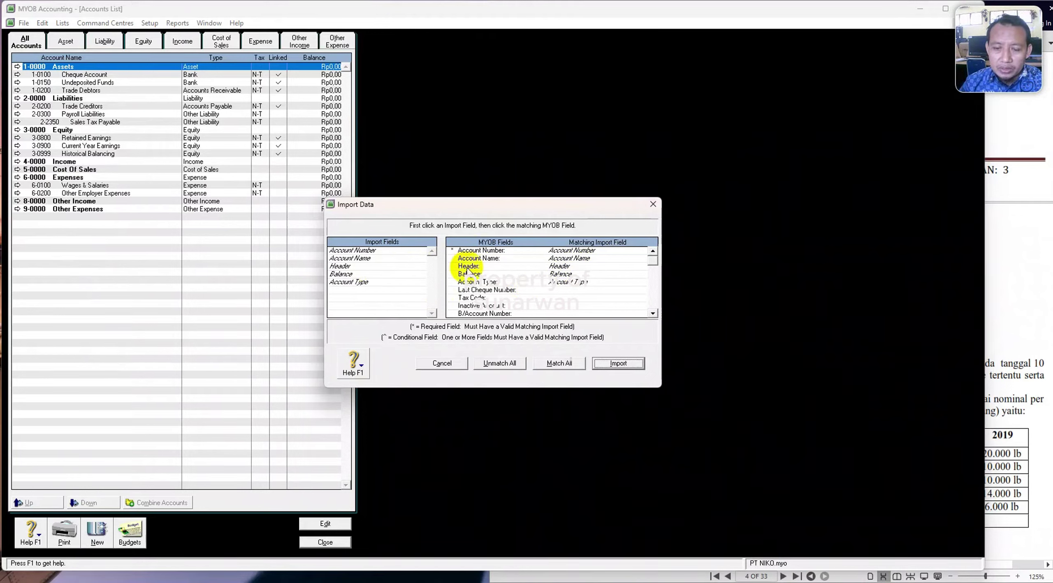
# Run the import, bringing in 35 accounts with none skipped.
pyautogui.click(616, 364)
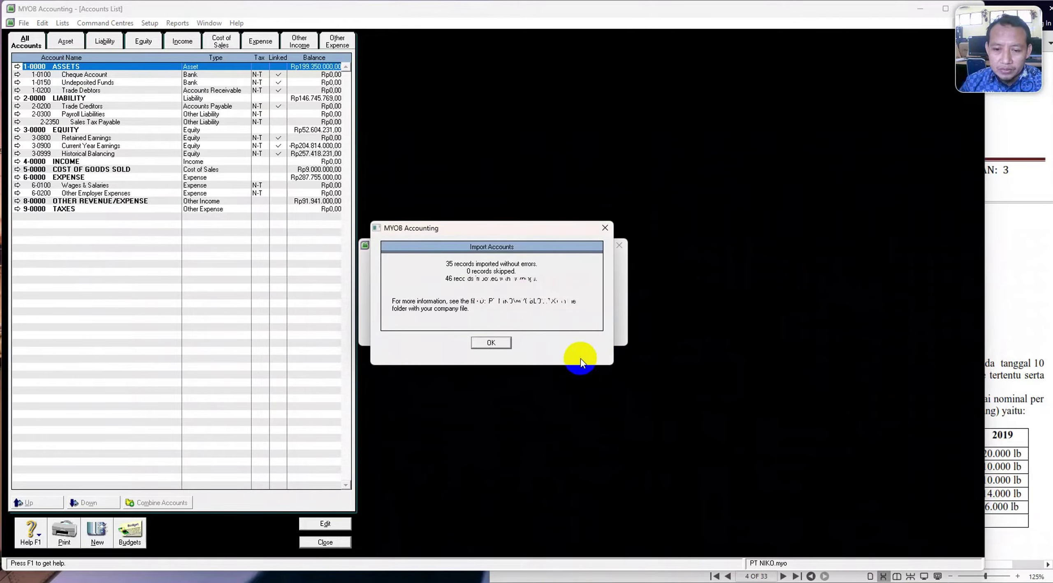
pyautogui.click(489, 343)
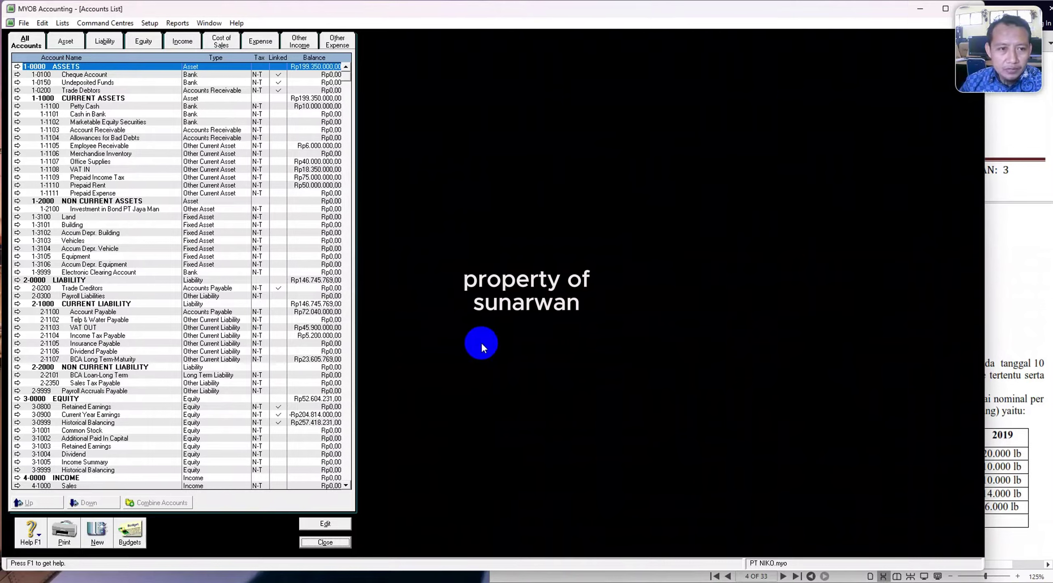
pyautogui.scroll(-10, 438, 387)
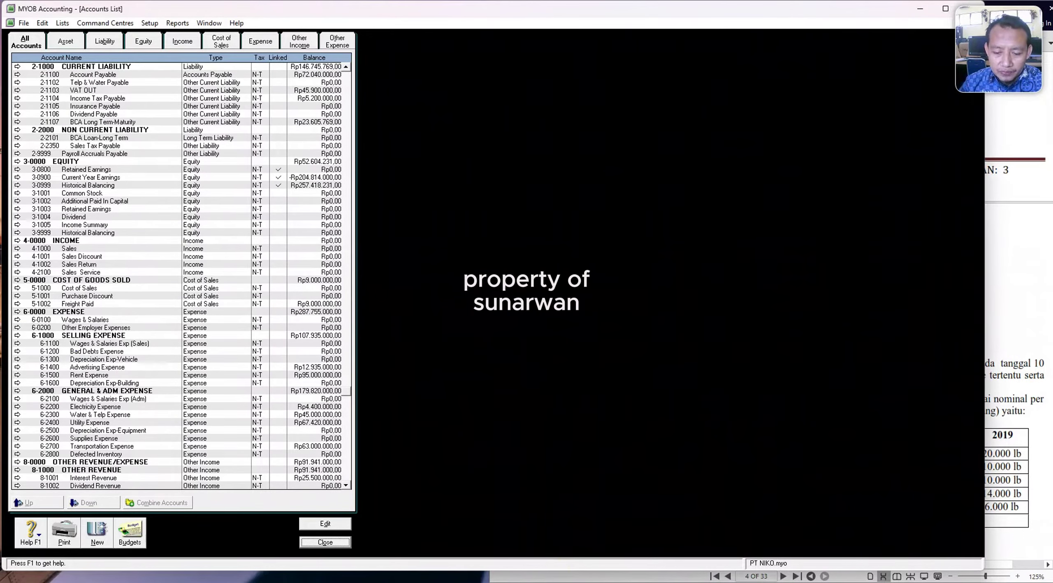
# Open Account Opening Balances from Setup > Balances.
pyautogui.click(145, 23)
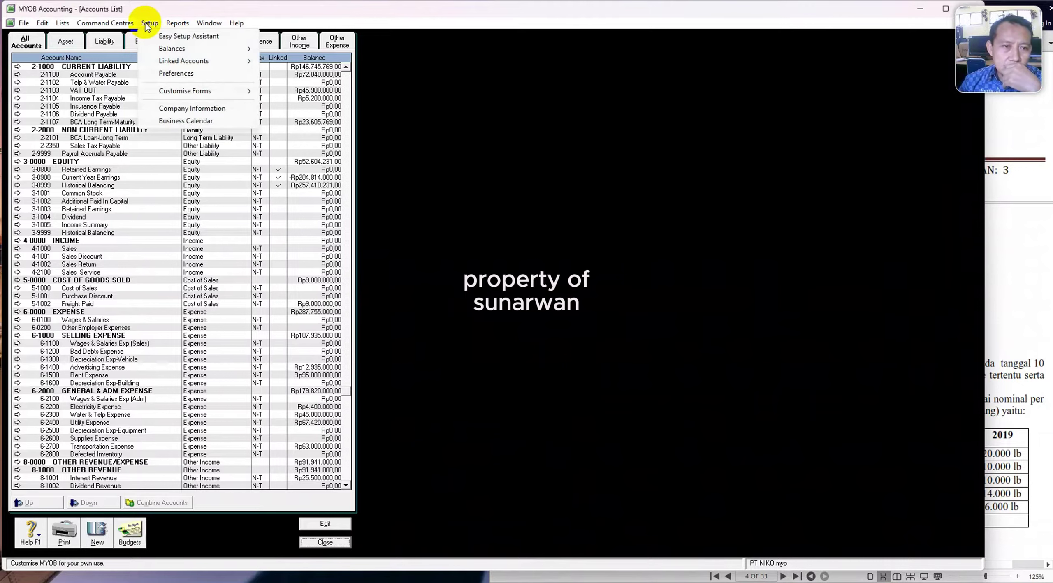
pyautogui.moveTo(198, 49)
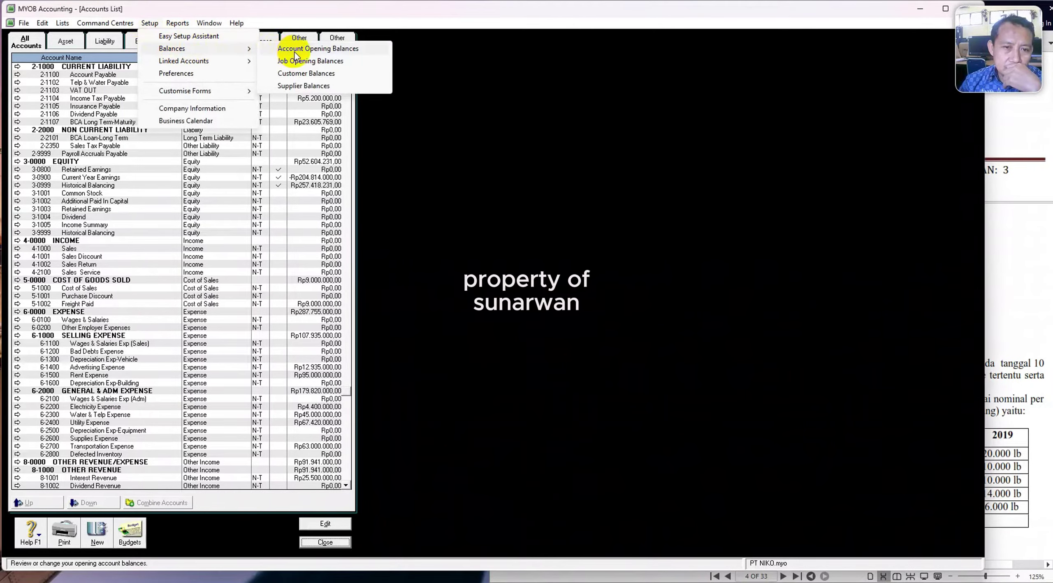
pyautogui.click(296, 49)
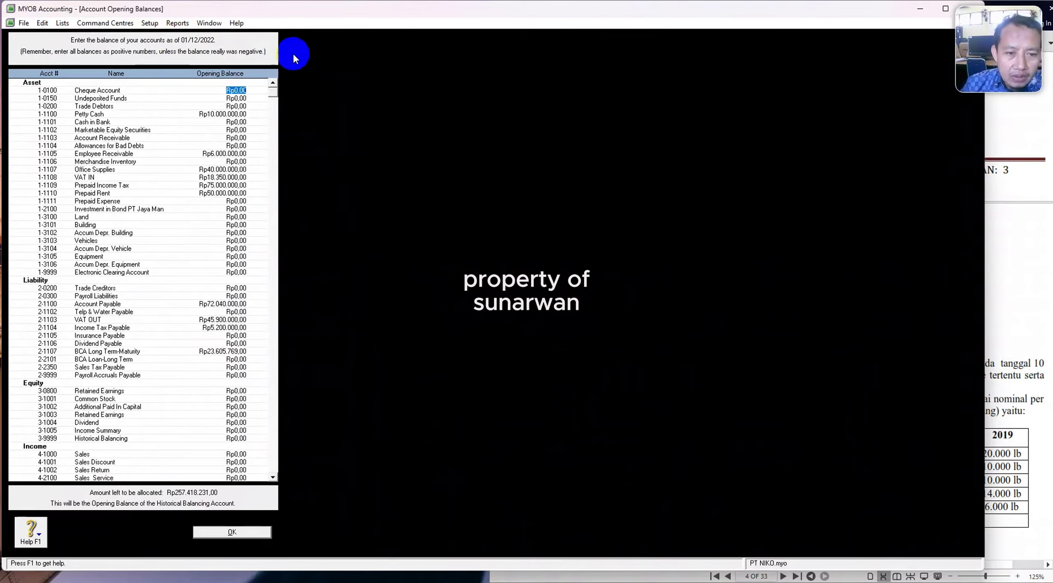
# Narrow the MYOB window and scroll the PDF to the PT Niko Elektronik trial balance.
pyautogui.moveTo(985, 135); pyautogui.dragTo(540, 165)
pyautogui.click(718, 222)
pyautogui.scroll(-15, 720, 230)
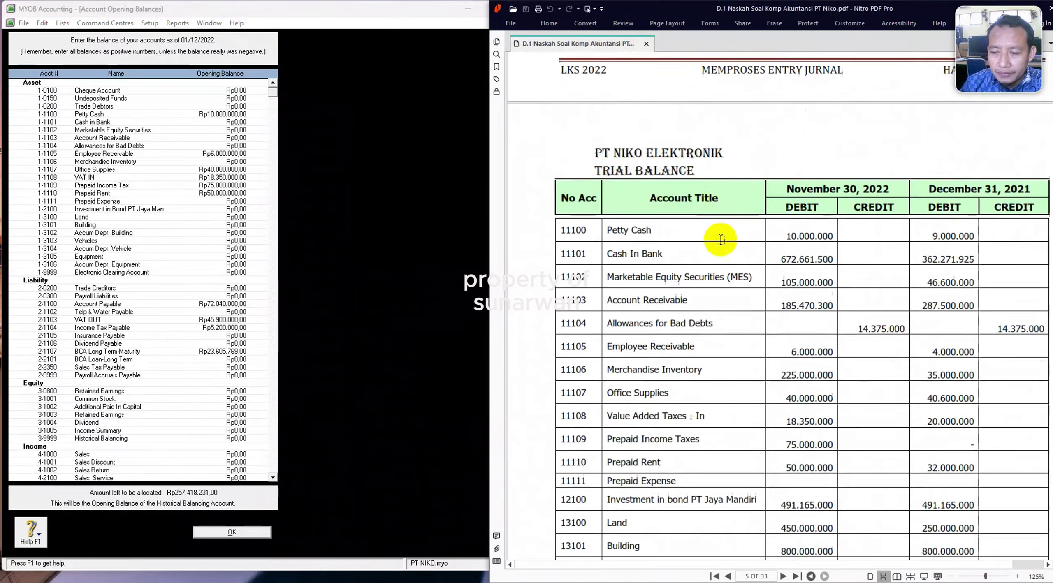
pyautogui.scroll(-15, 721, 240)
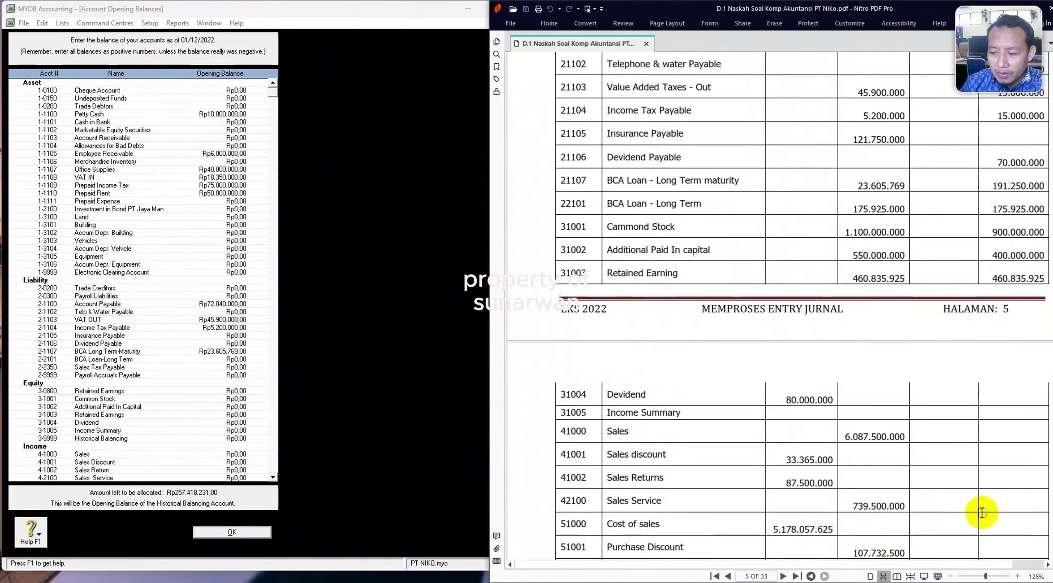
pyautogui.scroll(-15, 963, 469)
pyautogui.scroll(10, 963, 469)
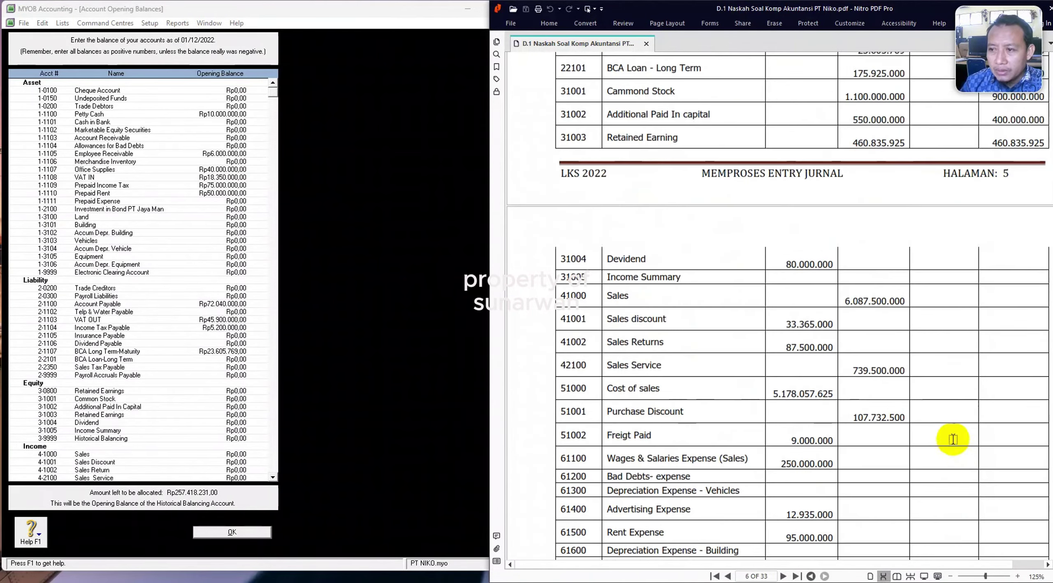
pyautogui.scroll(15, 953, 439)
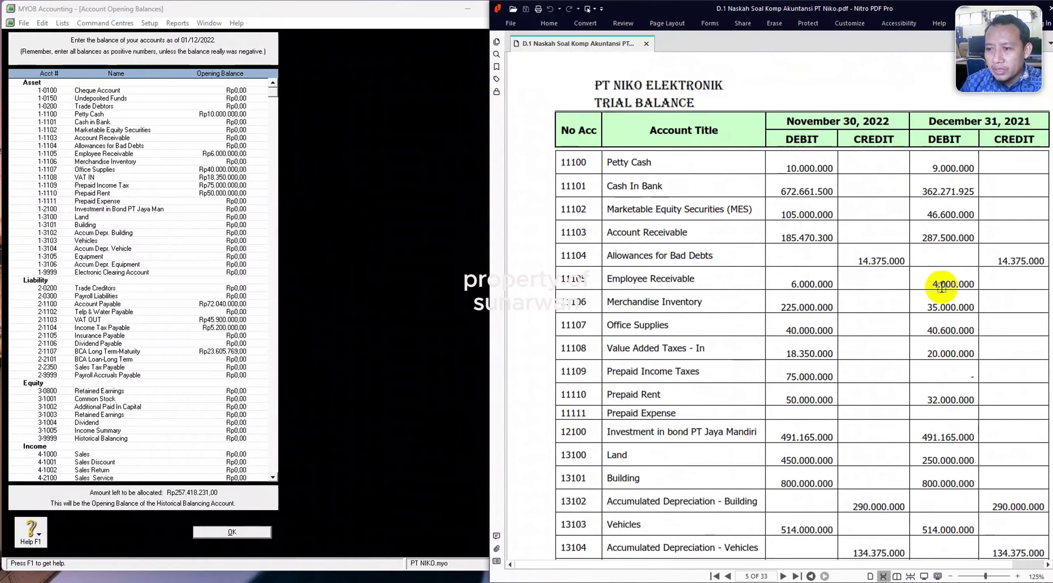
pyautogui.doubleClick(1016, 123)
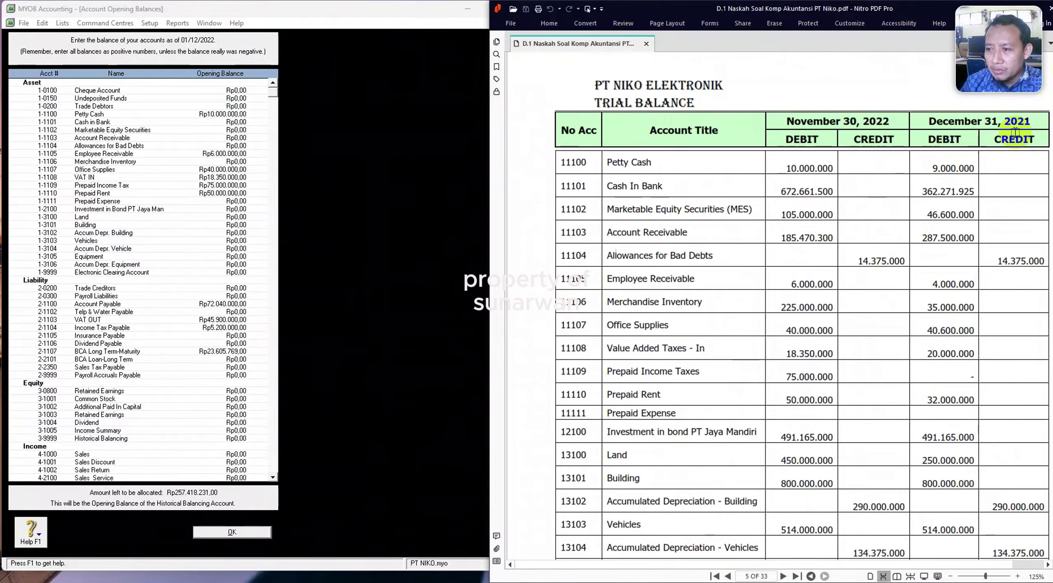
pyautogui.click(139, 158)
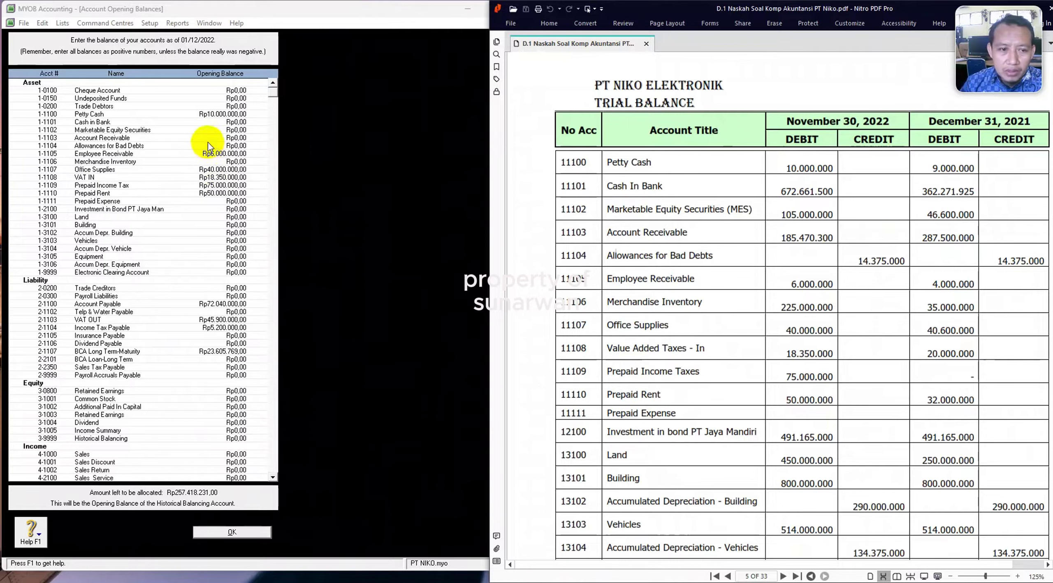
# Enter opening balances of 672.661.500 for Cash in Bank and 105.000.000 for Marketable Equity Securities.
pyautogui.click(209, 122)
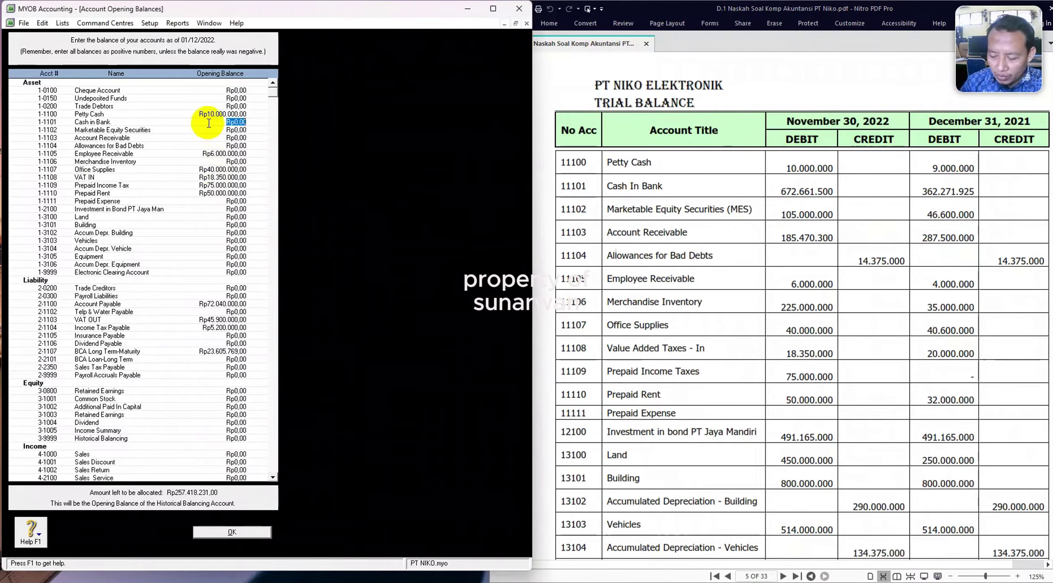
pyautogui.write('62')
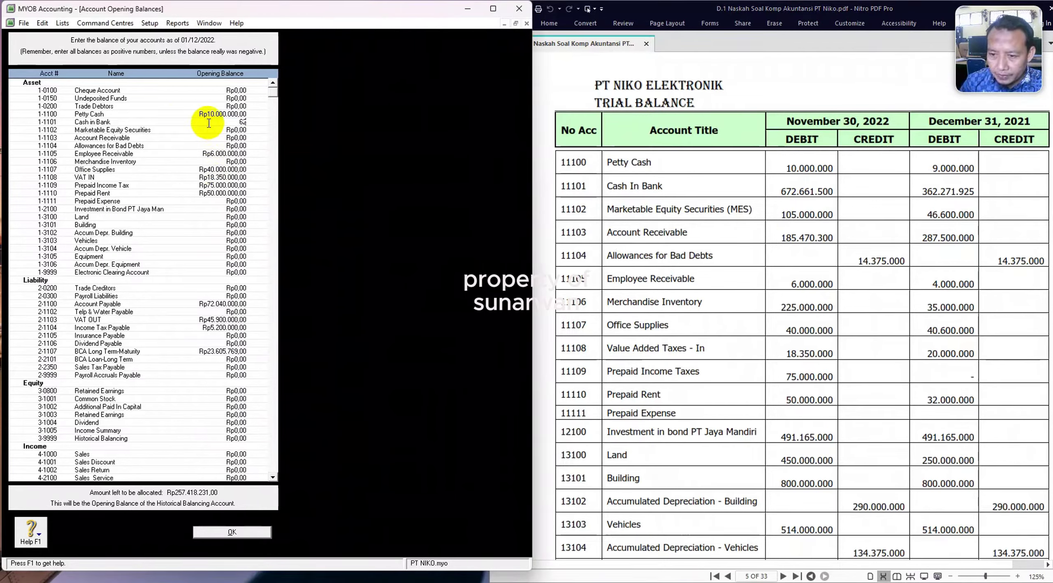
pyautogui.press('BackSpace')
pyautogui.press('BackSpace')
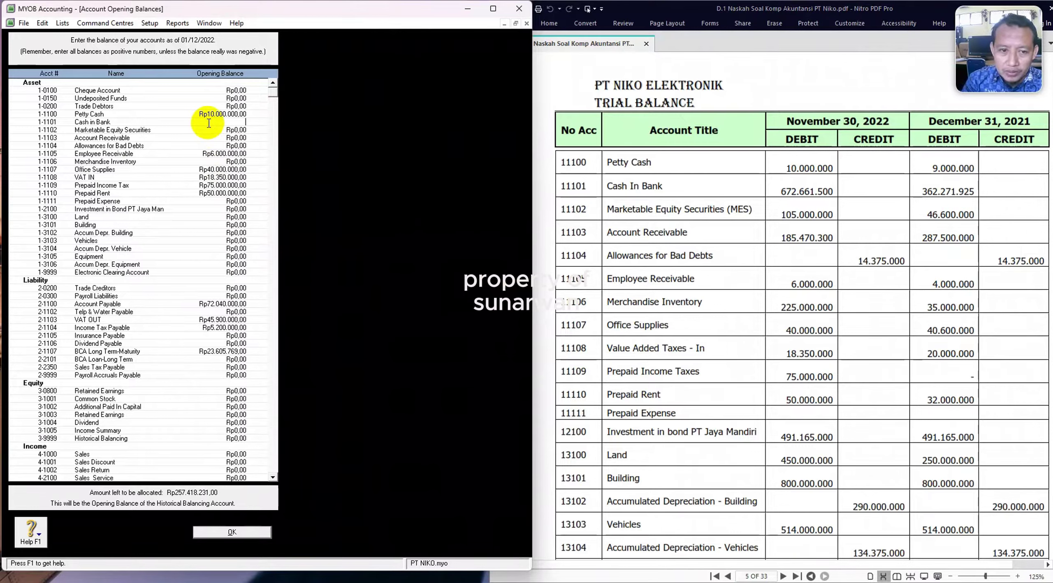
pyautogui.write('67')
pyautogui.write('2.661.5')
pyautogui.write('00')
pyautogui.press('Tab')
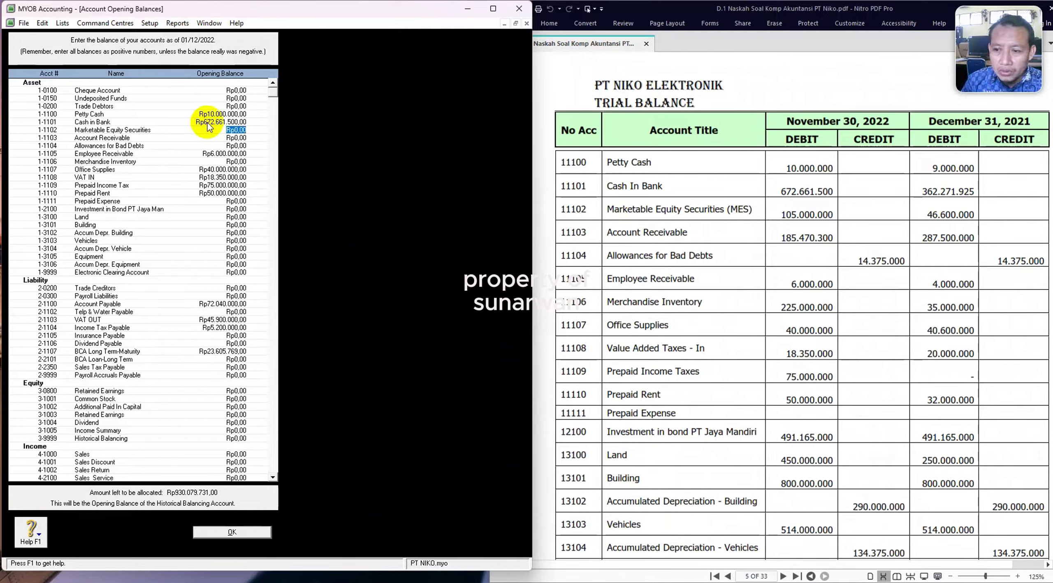
pyautogui.write('1')
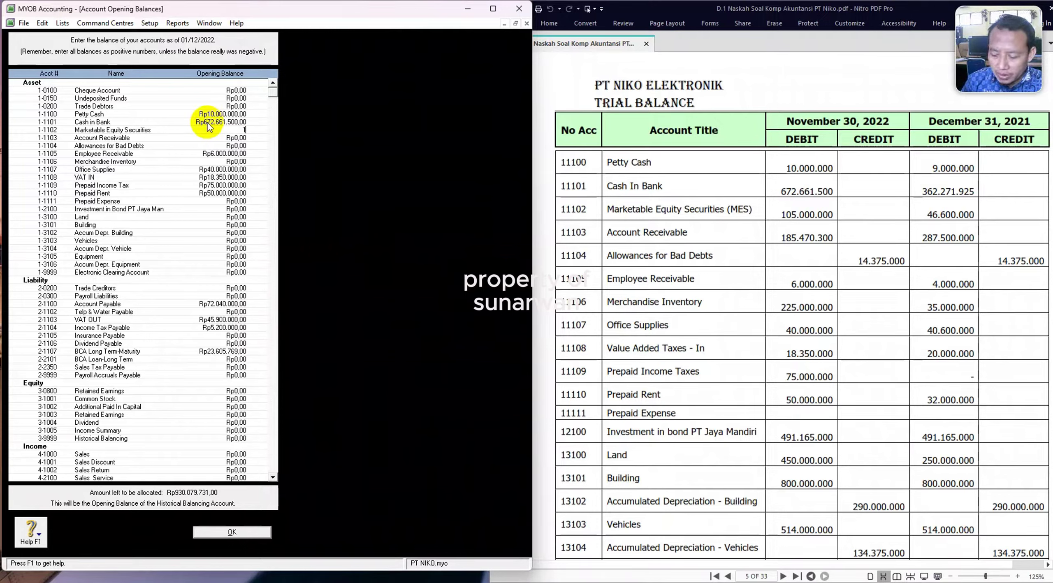
pyautogui.write('05.000.000000')
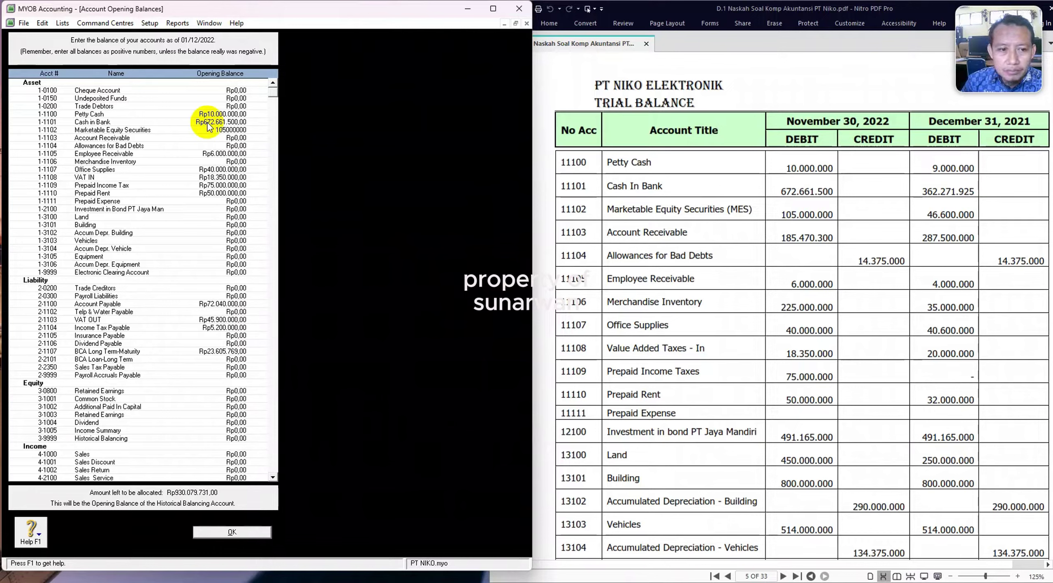
pyautogui.press('Tab')
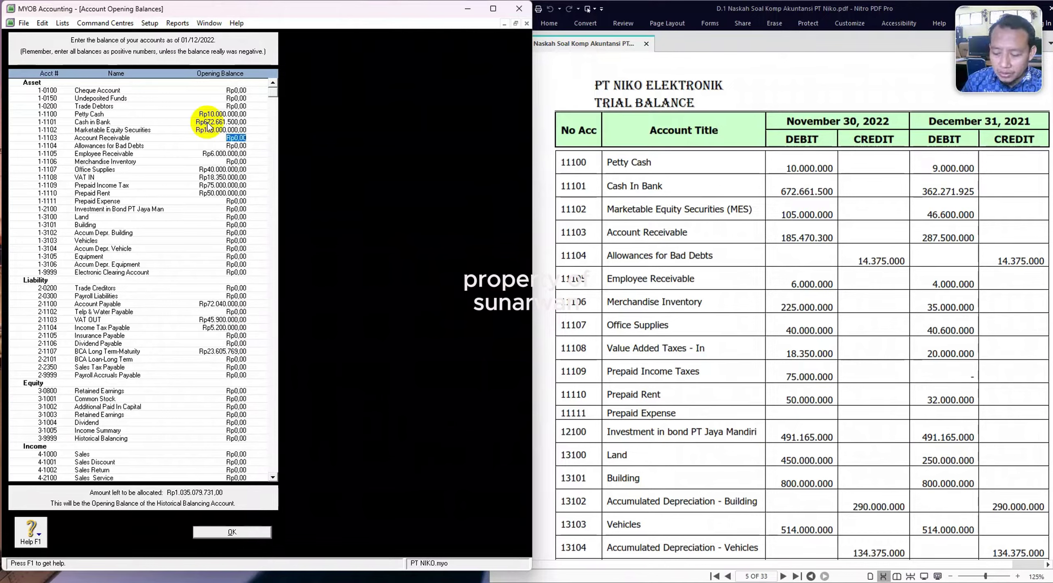
# Enter Account Receivable 185.470.300, Allowances for Bad Debts -14.375.000 and Merchandise Inventory 225.000.000.
pyautogui.write('185')
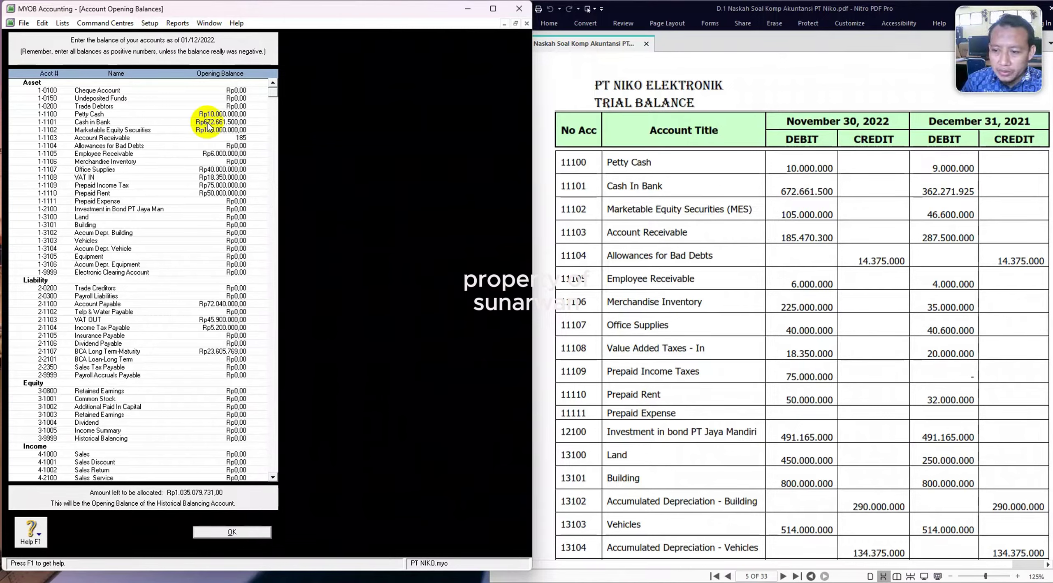
pyautogui.write('.47')
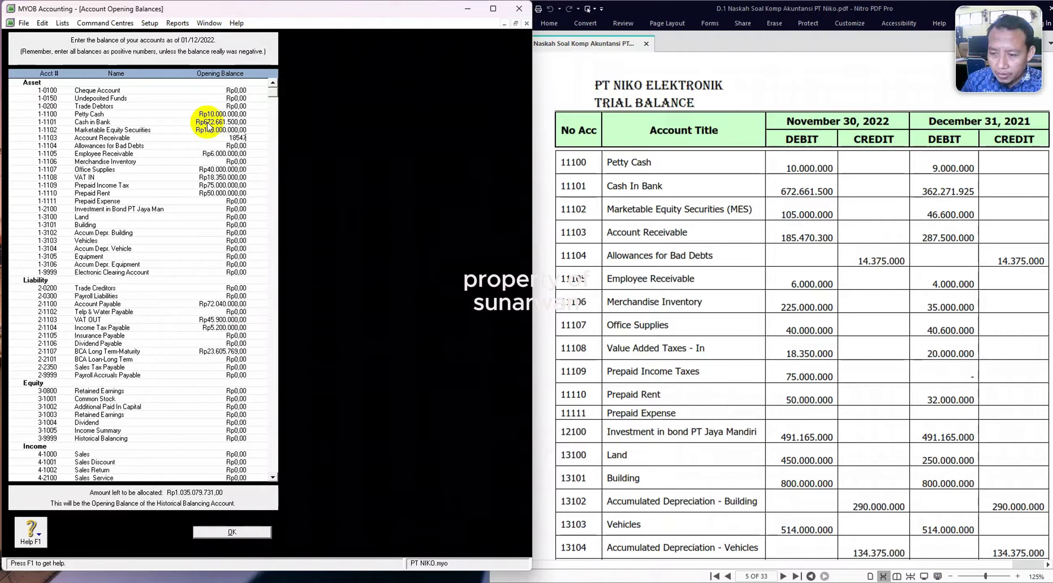
pyautogui.write('0.300')
pyautogui.press('Tab')
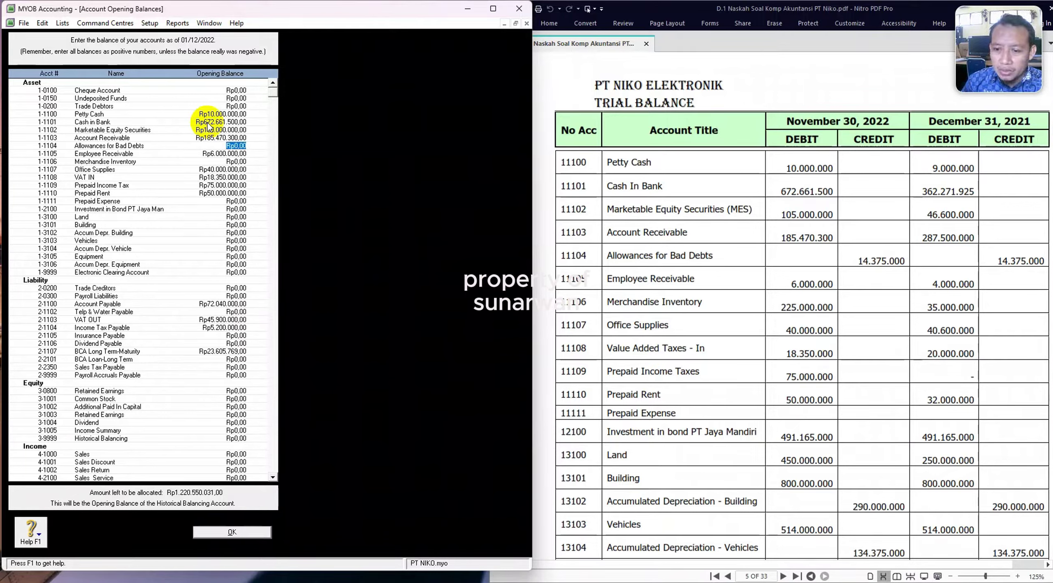
pyautogui.write('-')
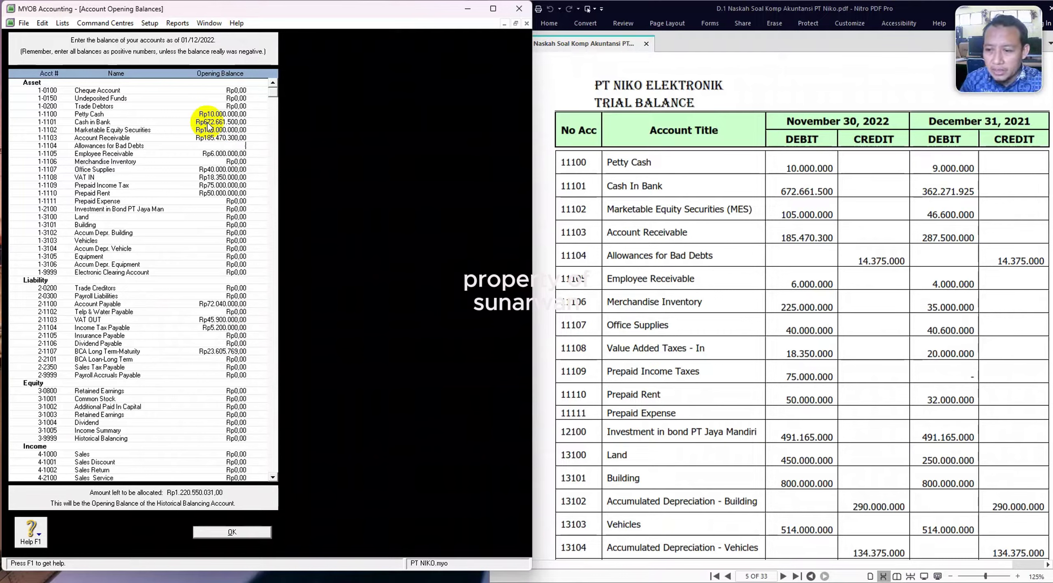
pyautogui.write('14')
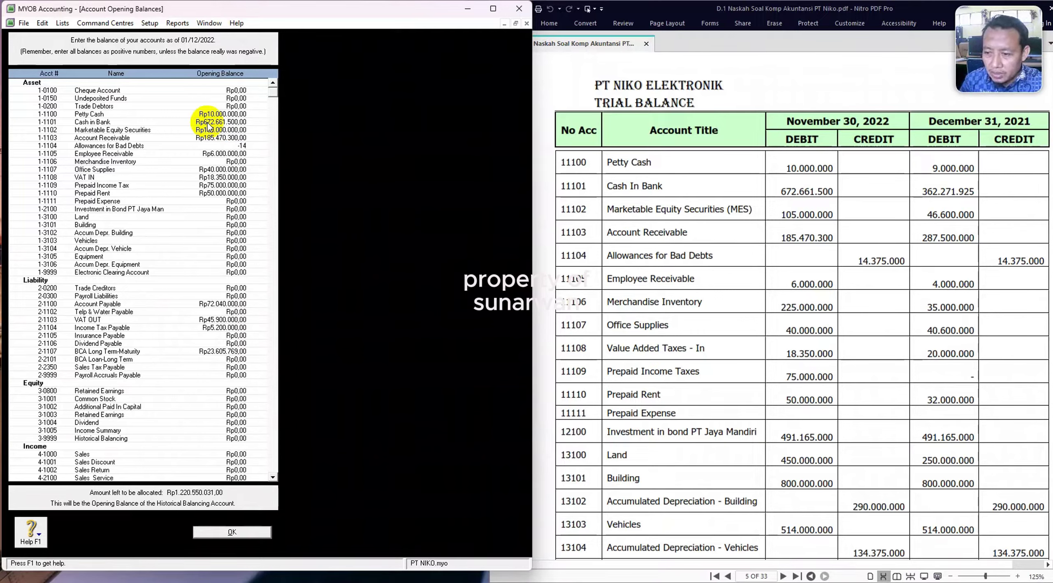
pyautogui.write('375000')
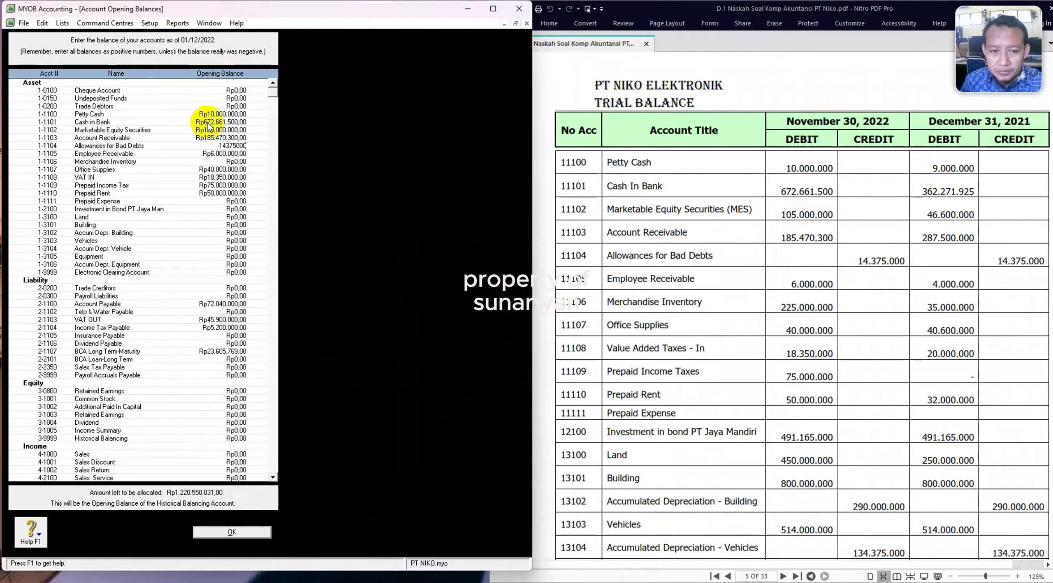
pyautogui.press('Tab')
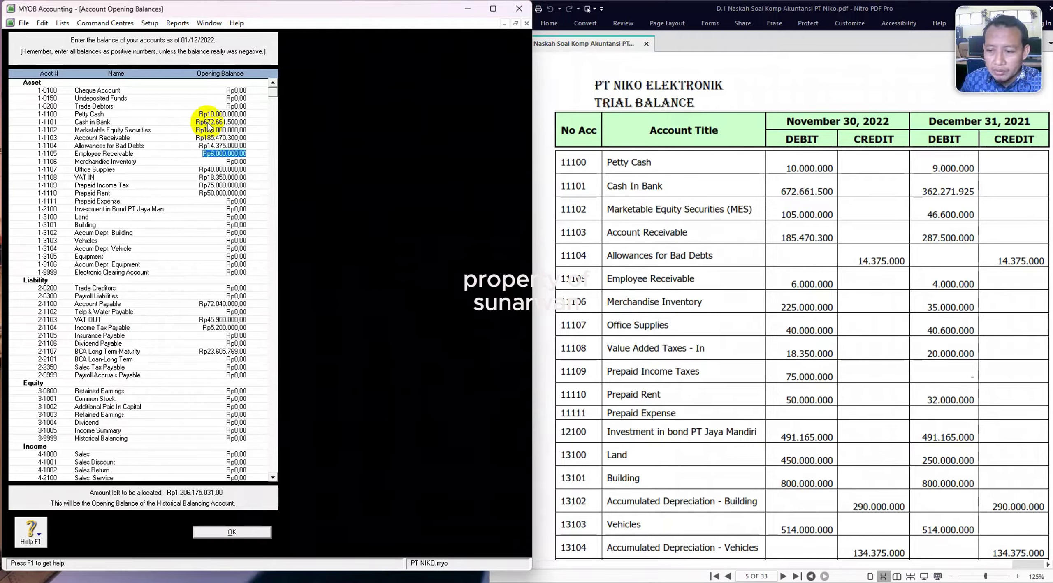
pyautogui.press('Tab')
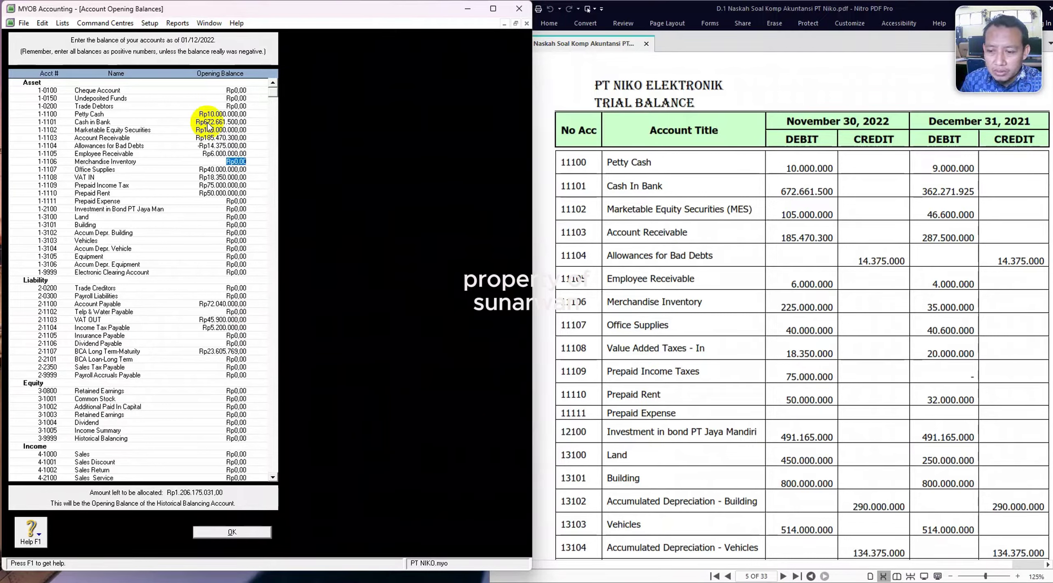
pyautogui.write('2250000')
pyautogui.press('Tab')
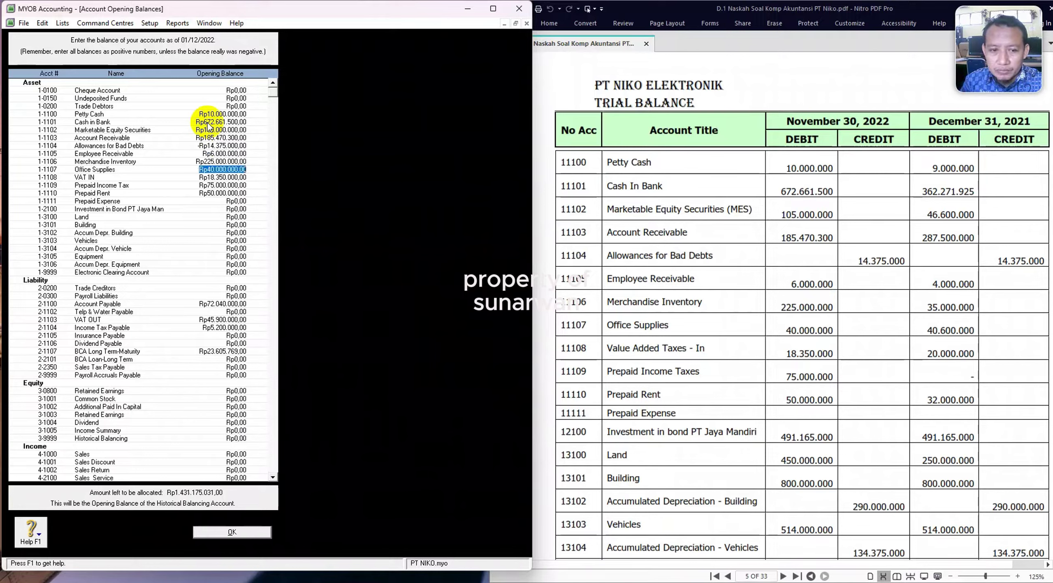
pyautogui.press('Tab')
pyautogui.press('Tab')
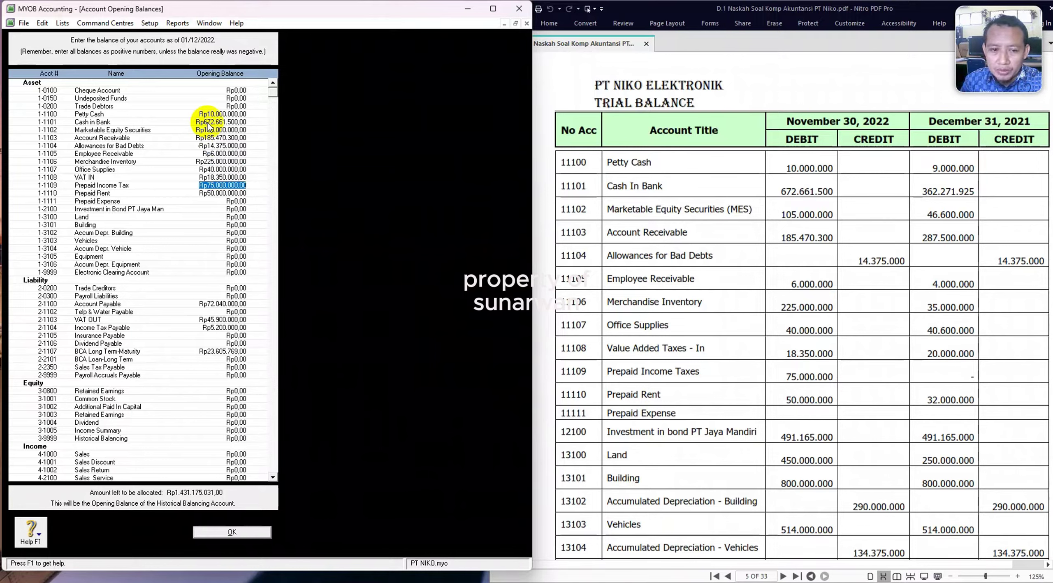
# Enter 491.165.000 as the Investment in Bond opening balance.
pyautogui.press('Tab')
pyautogui.press('Tab')
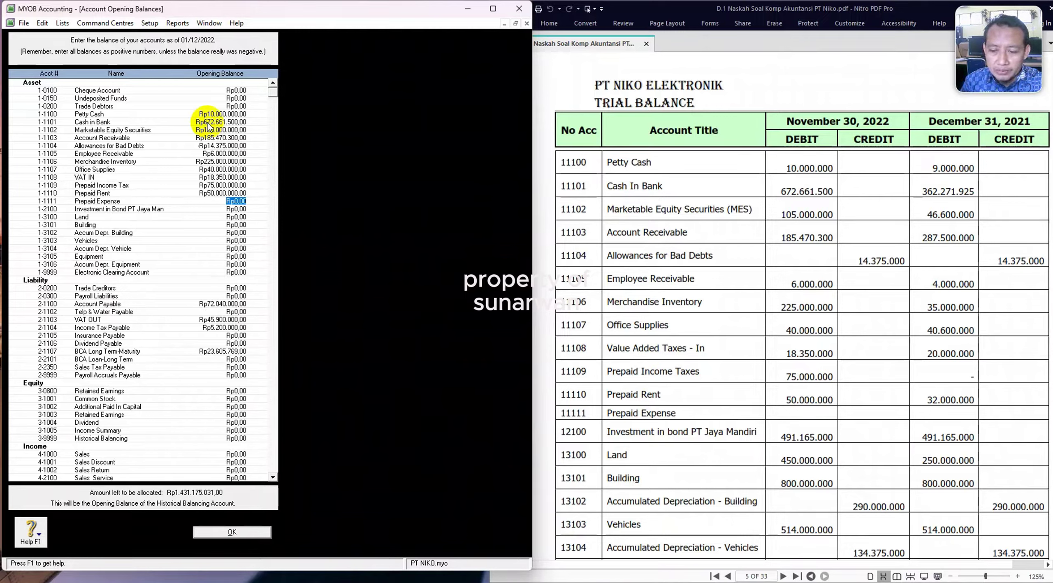
pyautogui.press('Tab')
pyautogui.press('Tab')
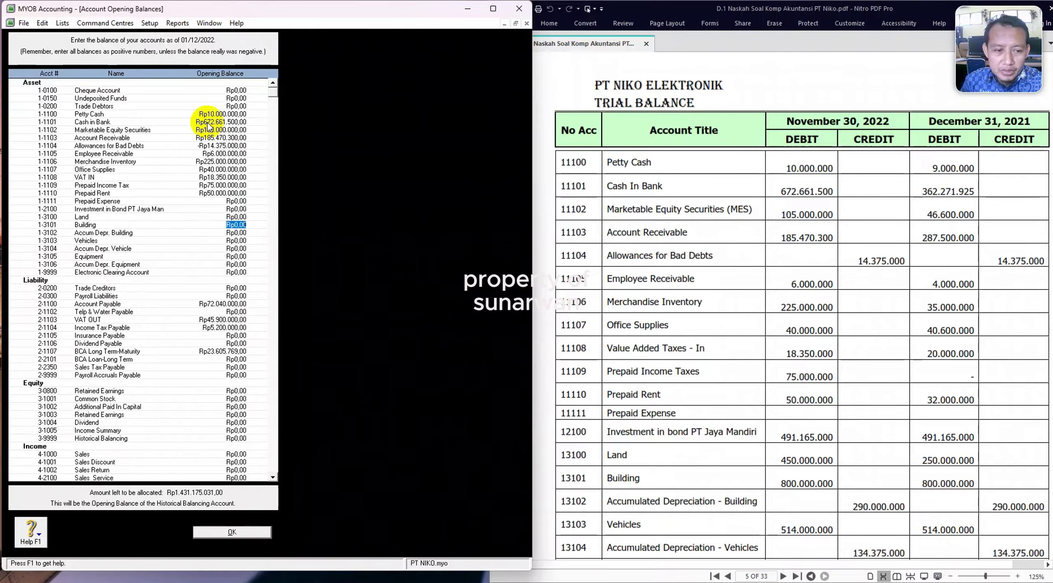
pyautogui.hotkey('shift', 'Tab')
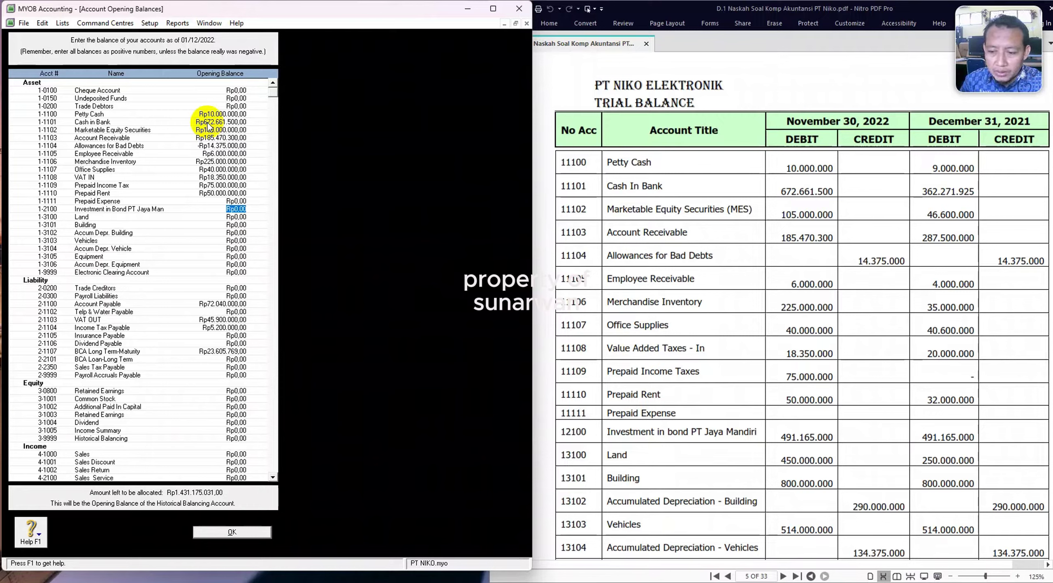
pyautogui.write('491165000')
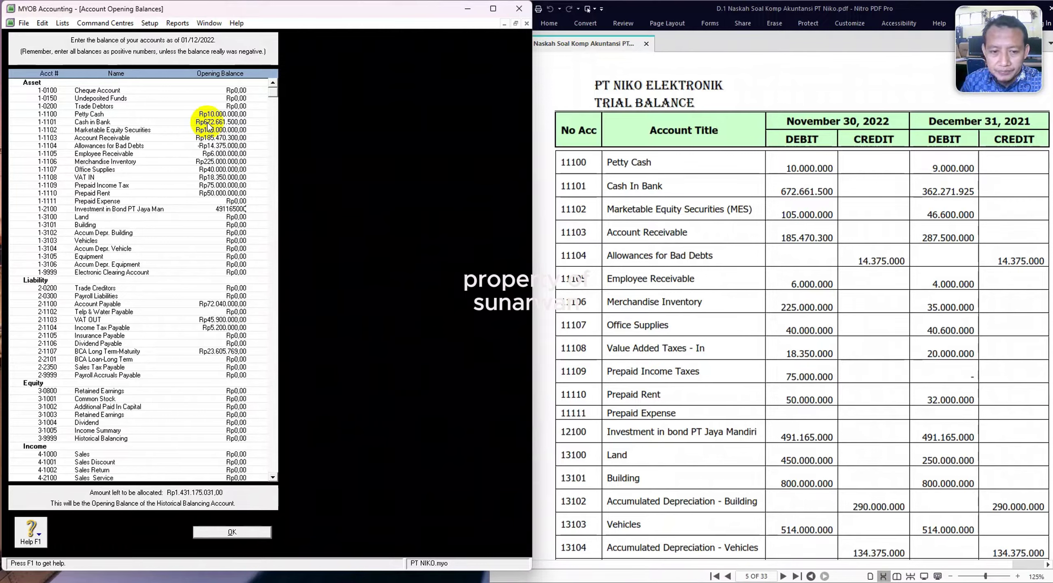
pyautogui.press('Tab')
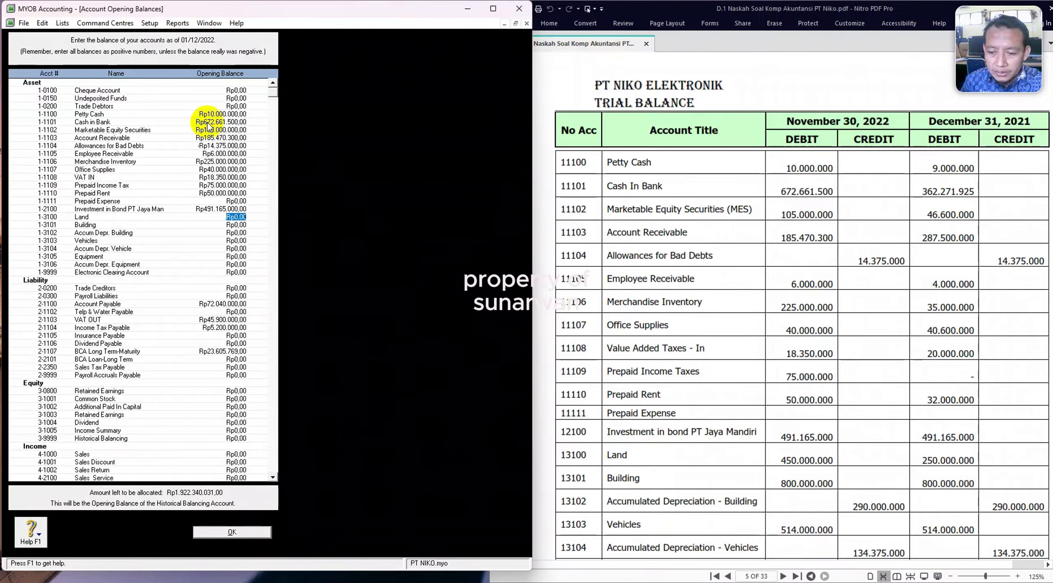
# Enter Land 450.000.000, Building 800.000.000 and Accum Depr. Building -290.000.000.
pyautogui.write('450')
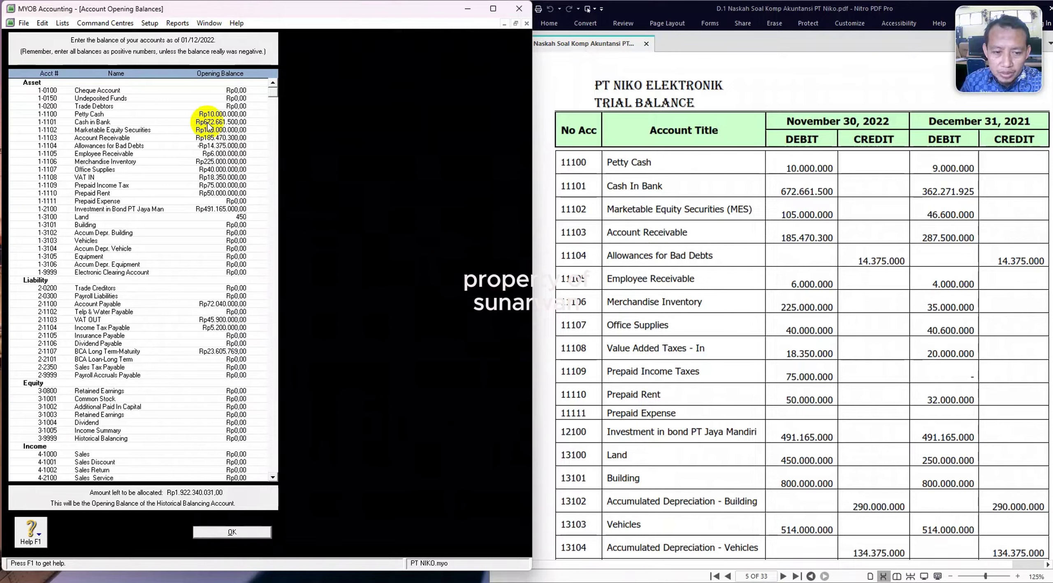
pyautogui.write('.000.000')
pyautogui.press('Tab')
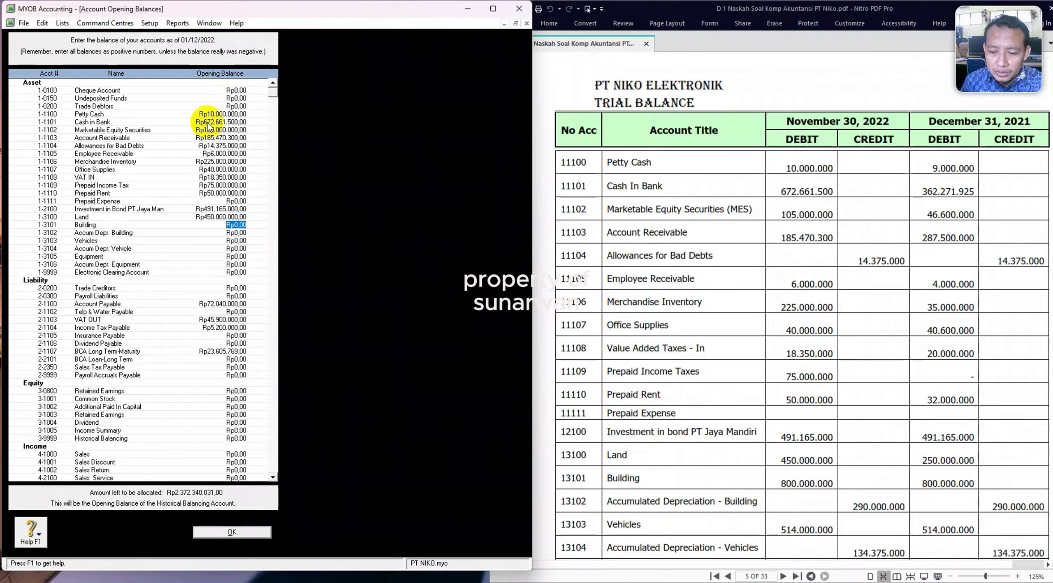
pyautogui.write('8')
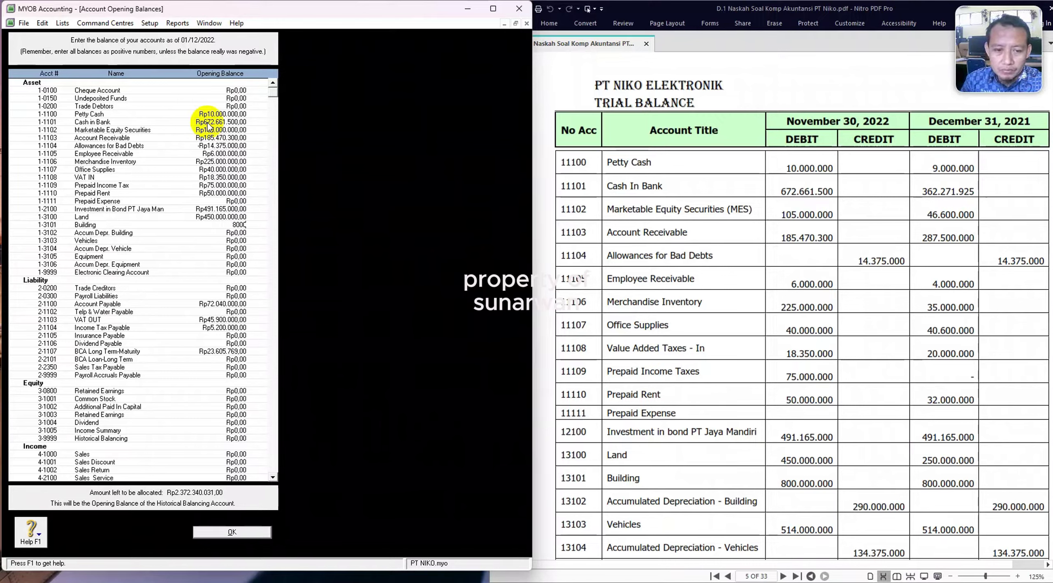
pyautogui.write('000000')
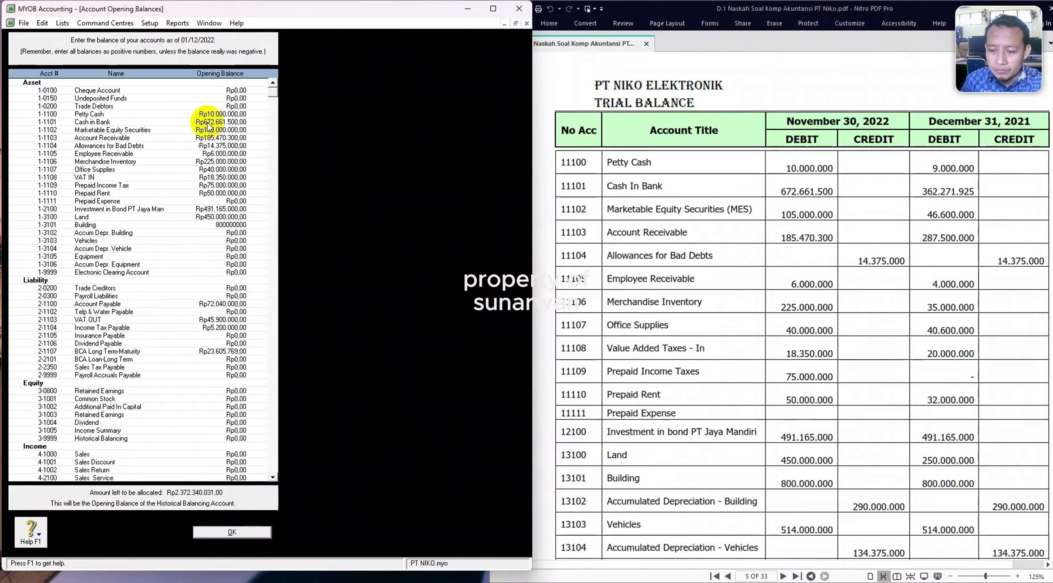
pyautogui.press('Tab')
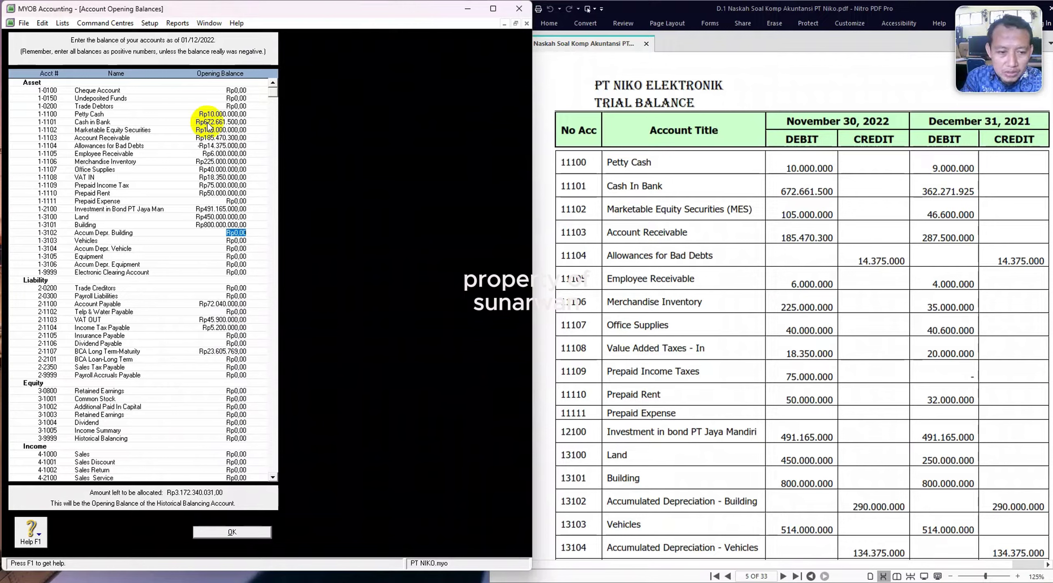
pyautogui.write('-')
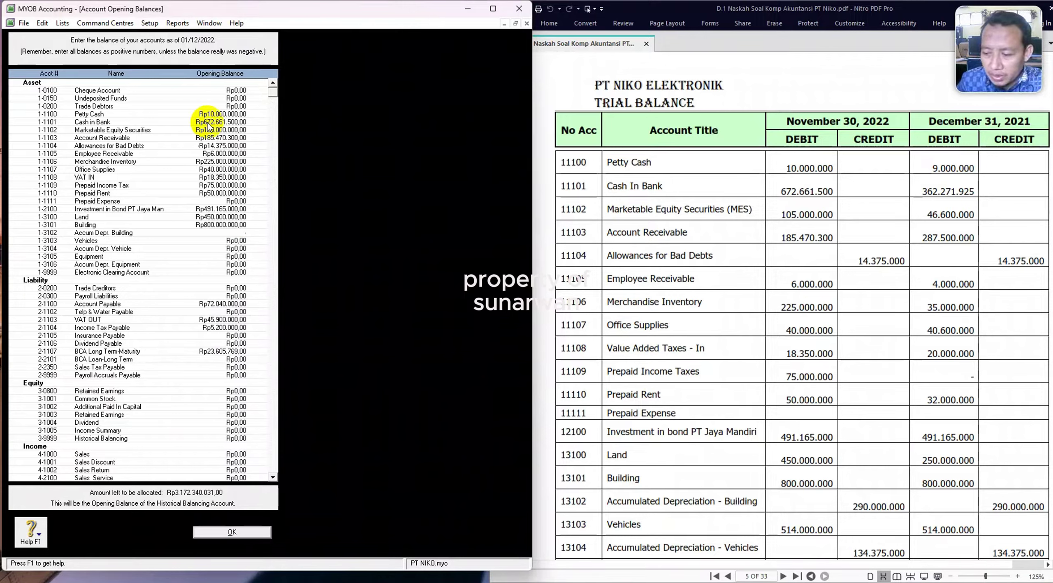
pyautogui.write('Rp290')
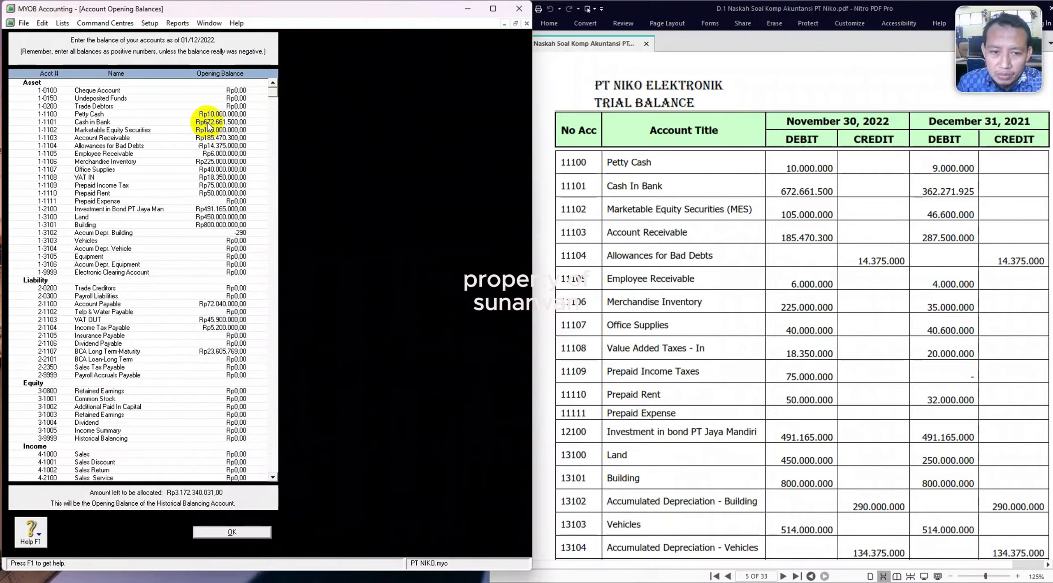
pyautogui.write('.000.000')
pyautogui.press('Tab')
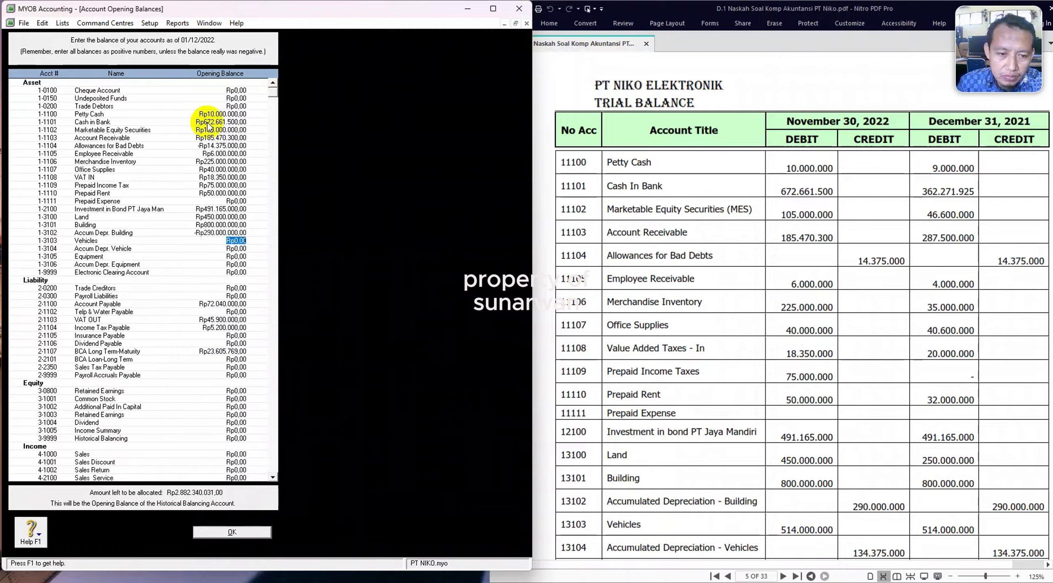
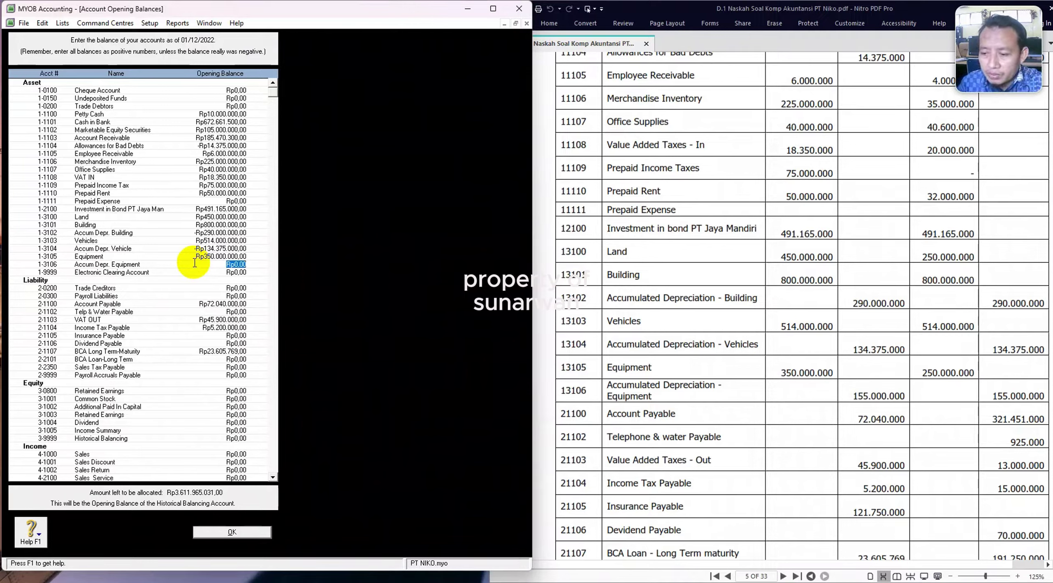
# Enter -155.000.000 as the Accum Depr. Equipment opening balance.
pyautogui.write('-15')
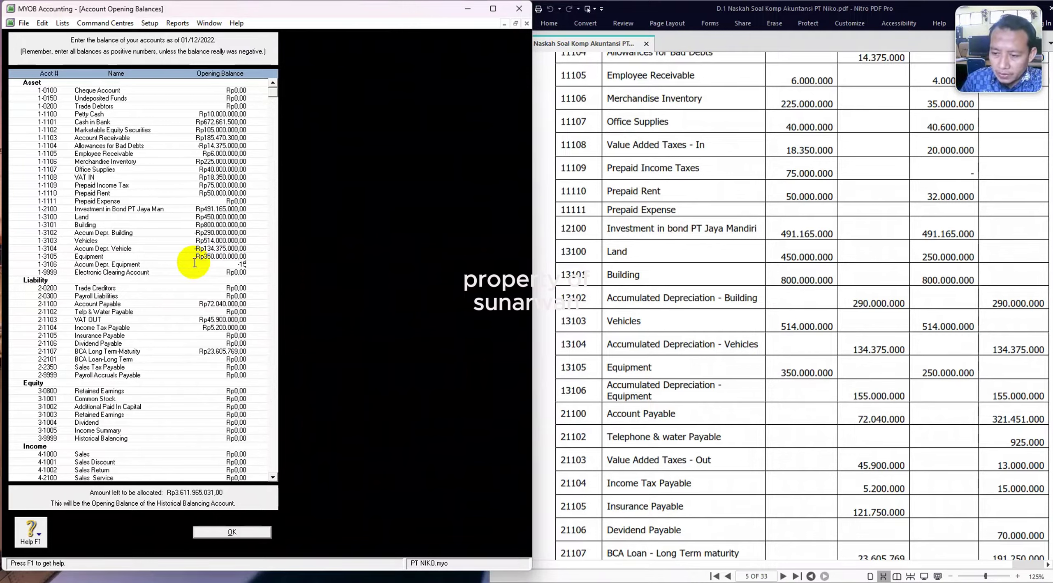
pyautogui.write('5000000')
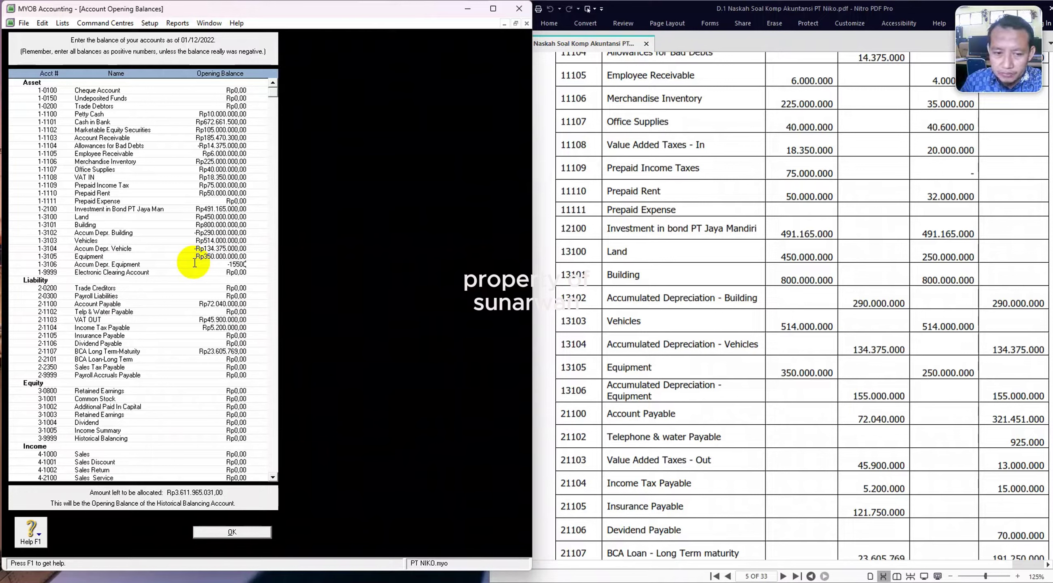
pyautogui.press('Tab')
pyautogui.press('Tab')
pyautogui.press('Tab')
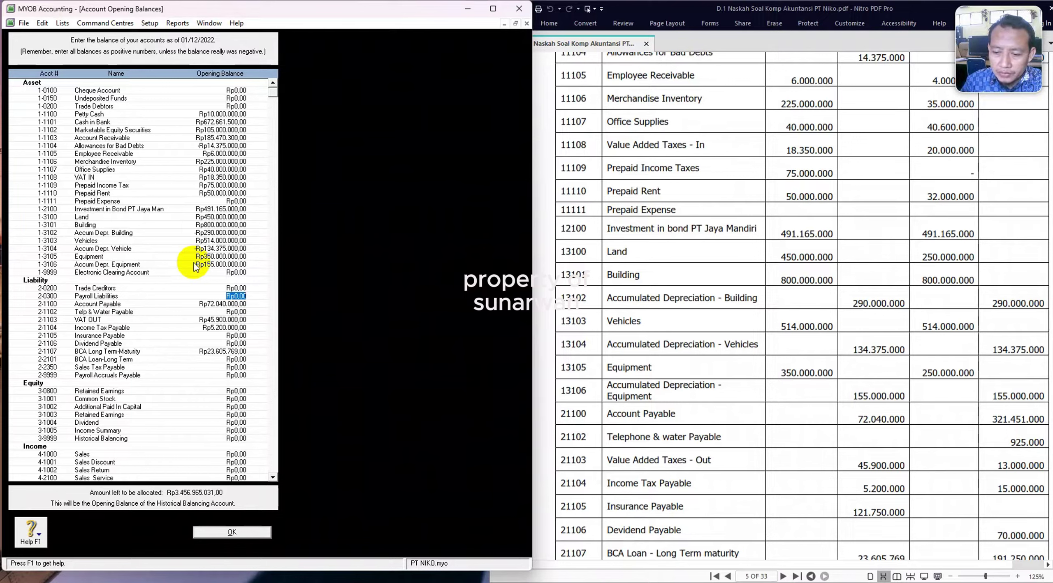
pyautogui.press('Tab')
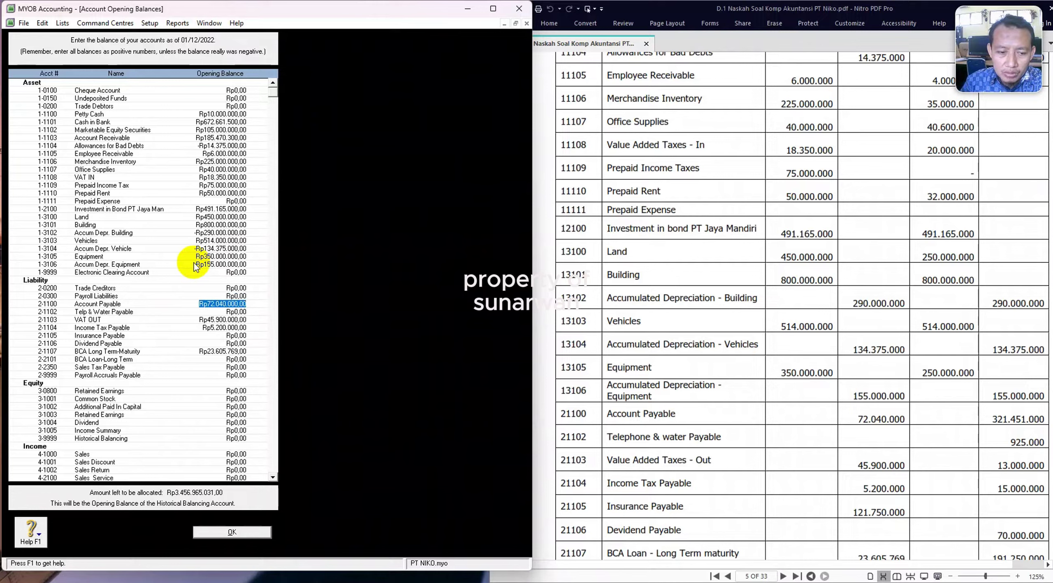
pyautogui.press('Tab')
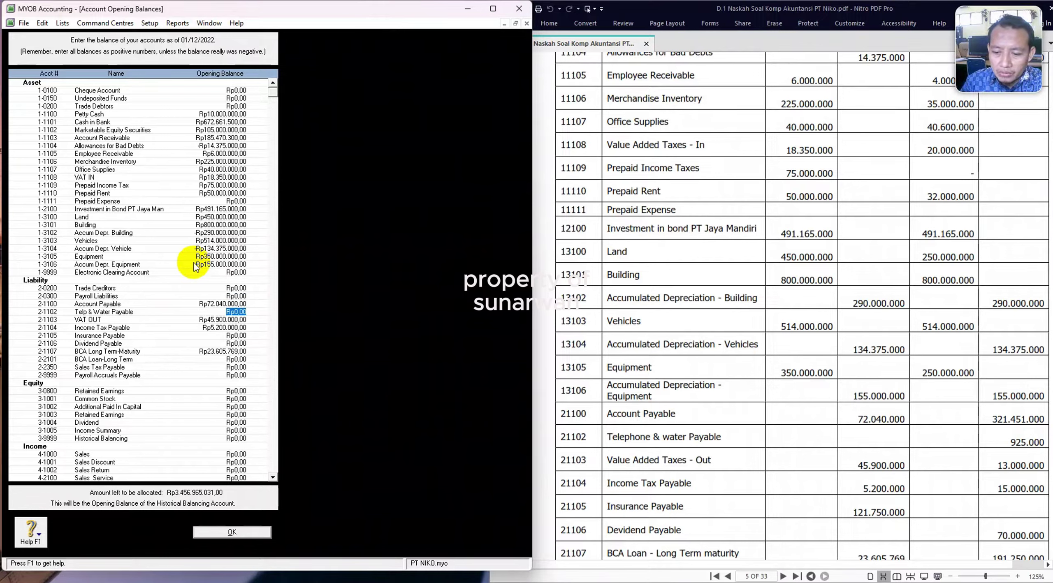
pyautogui.press('Tab')
pyautogui.press('Tab')
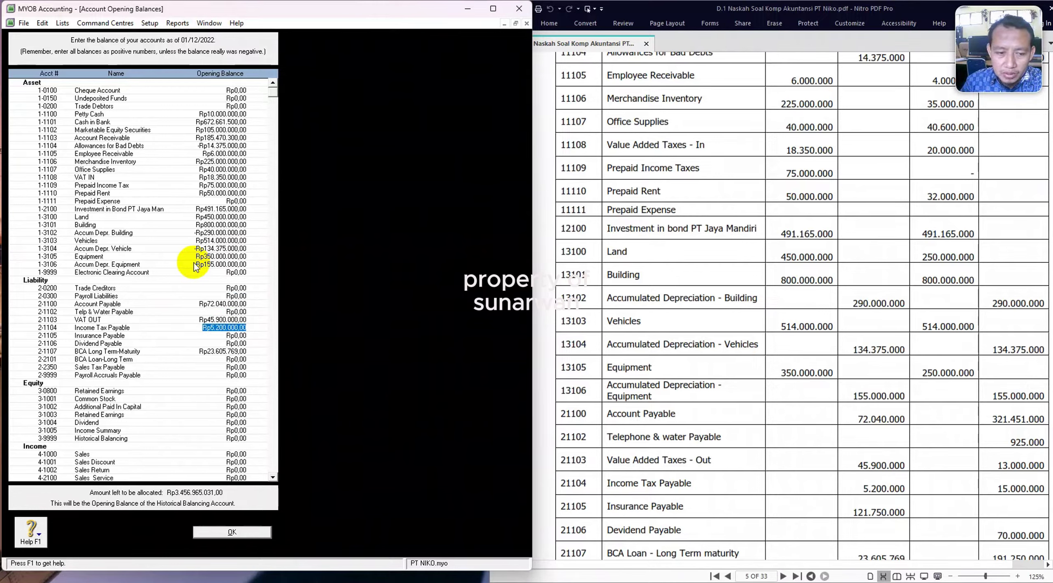
pyautogui.press('Tab')
pyautogui.press('Tab')
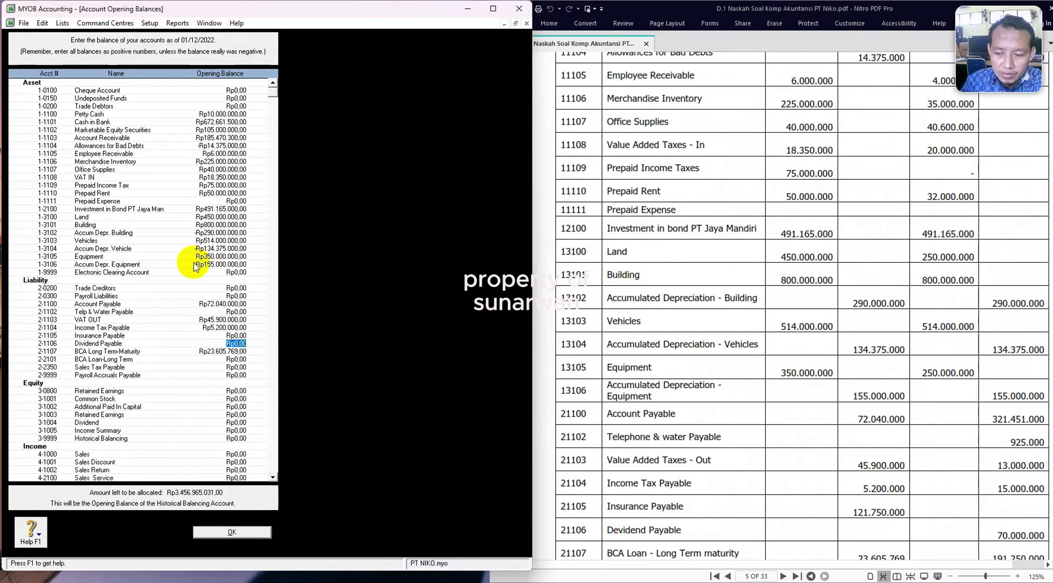
# Enter 121.750.000 as the Insurance Payable opening balance.
pyautogui.hotkey('shift', 'Tab')
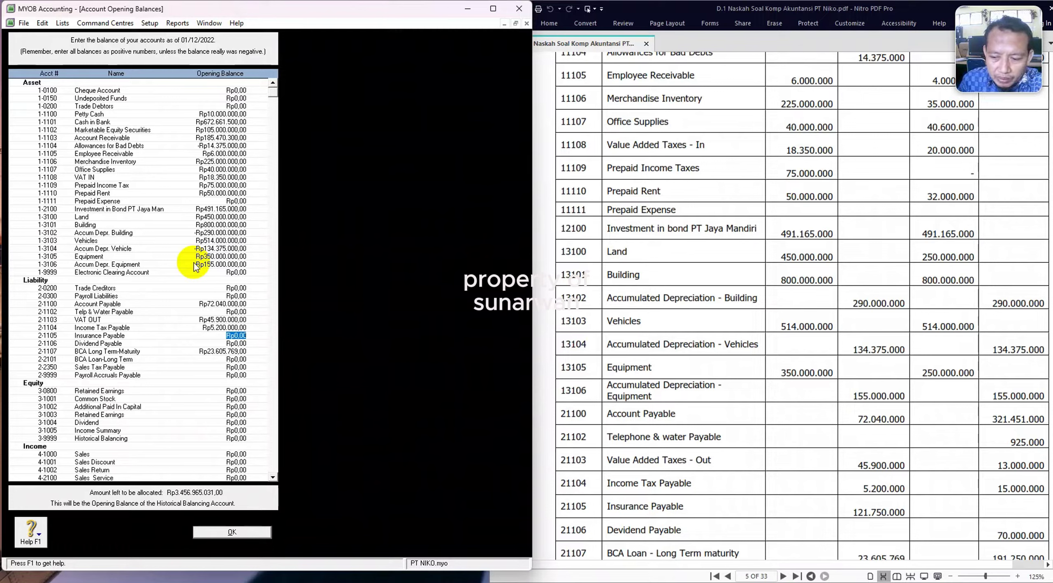
pyautogui.write('1')
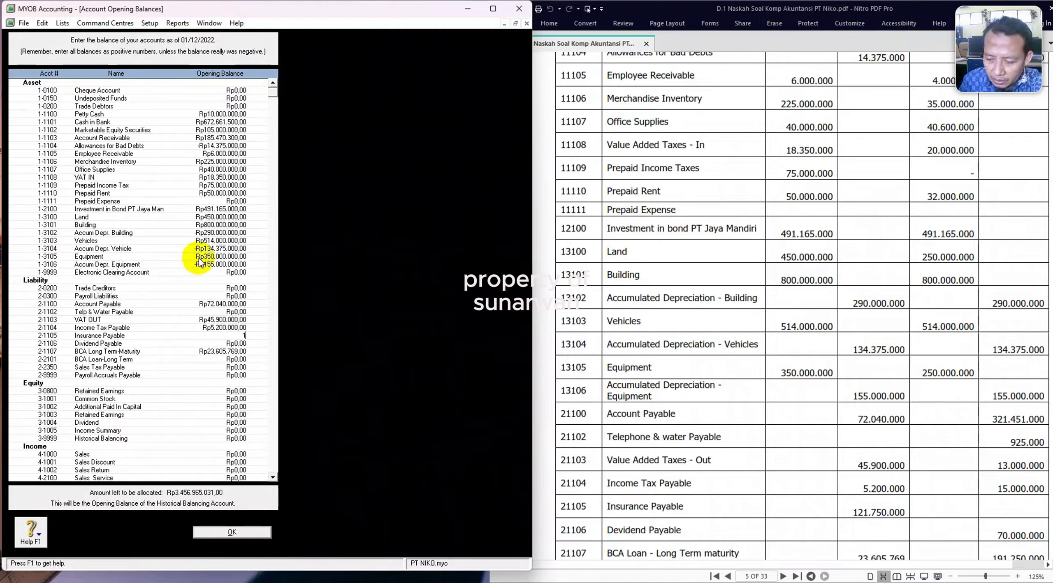
pyautogui.write('21750')
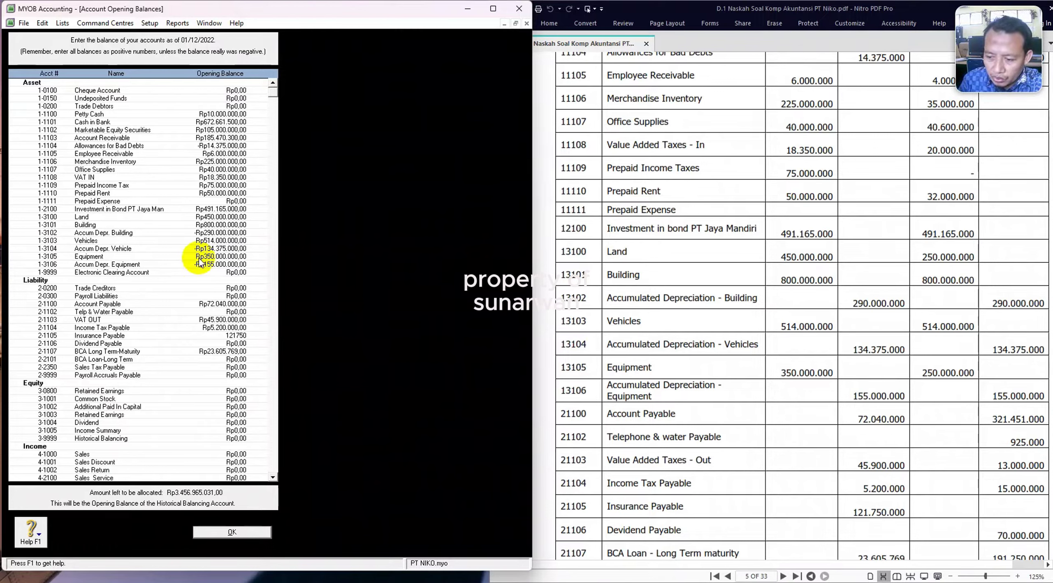
pyautogui.write('000')
pyautogui.press('Tab')
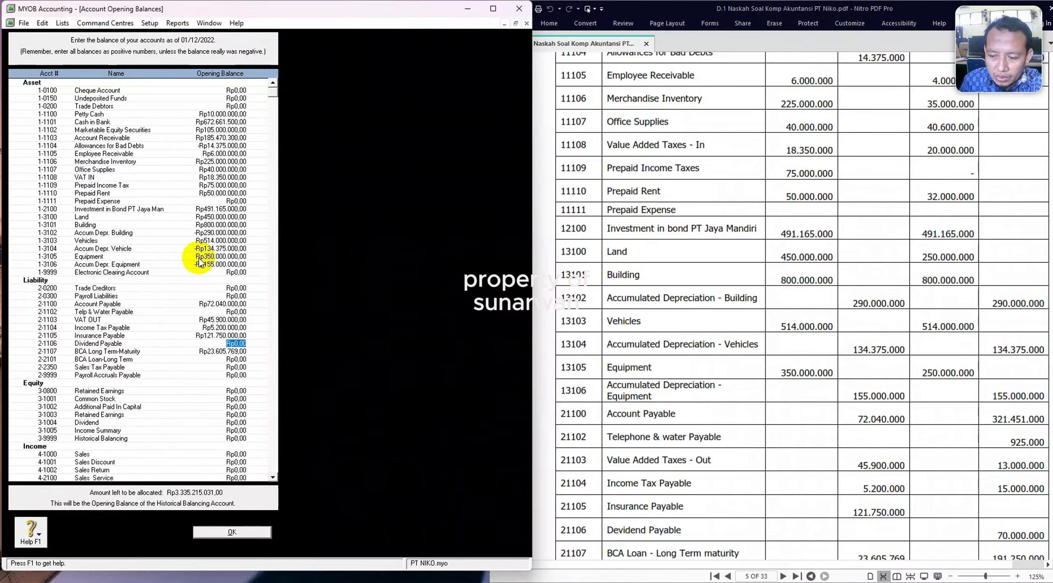
pyautogui.press('Tab')
# Enter BCA Loan-Long Term 175.925.000 and Common Stock 1.100.000.000.
pyautogui.scroll(-5, 617, 358)
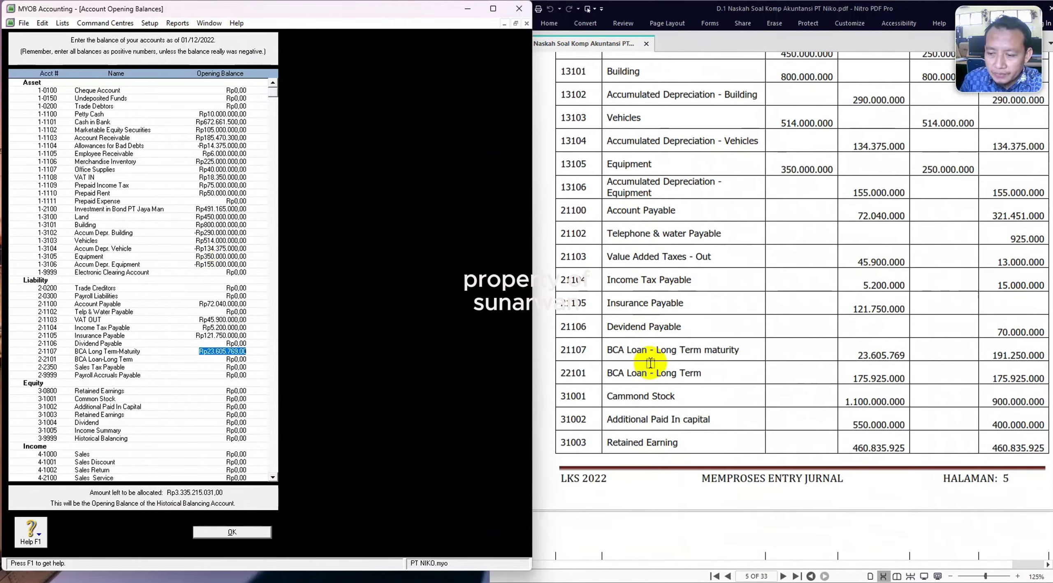
pyautogui.scroll(-5, 595, 428)
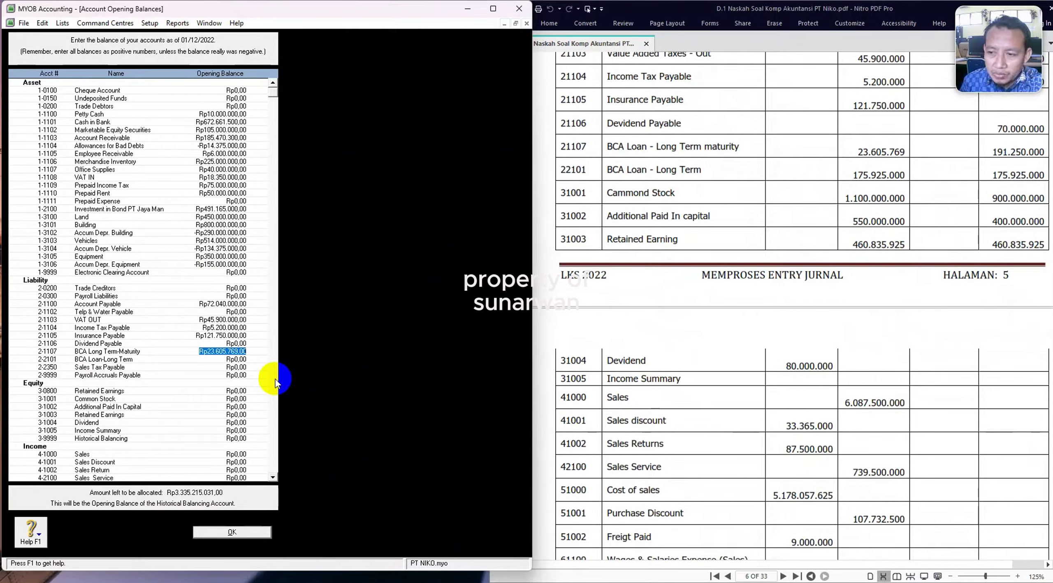
pyautogui.press('Tab')
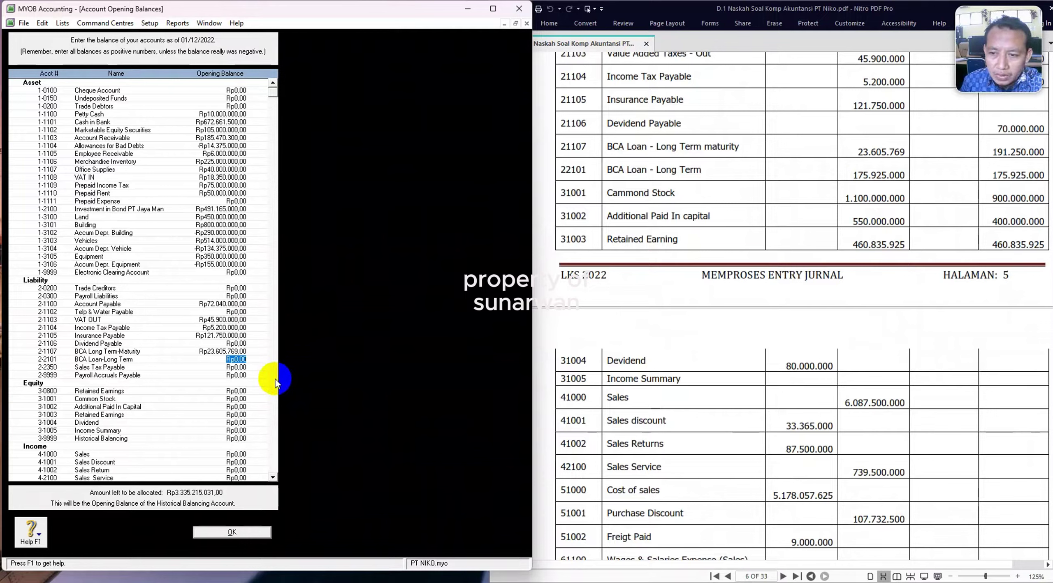
pyautogui.write('175')
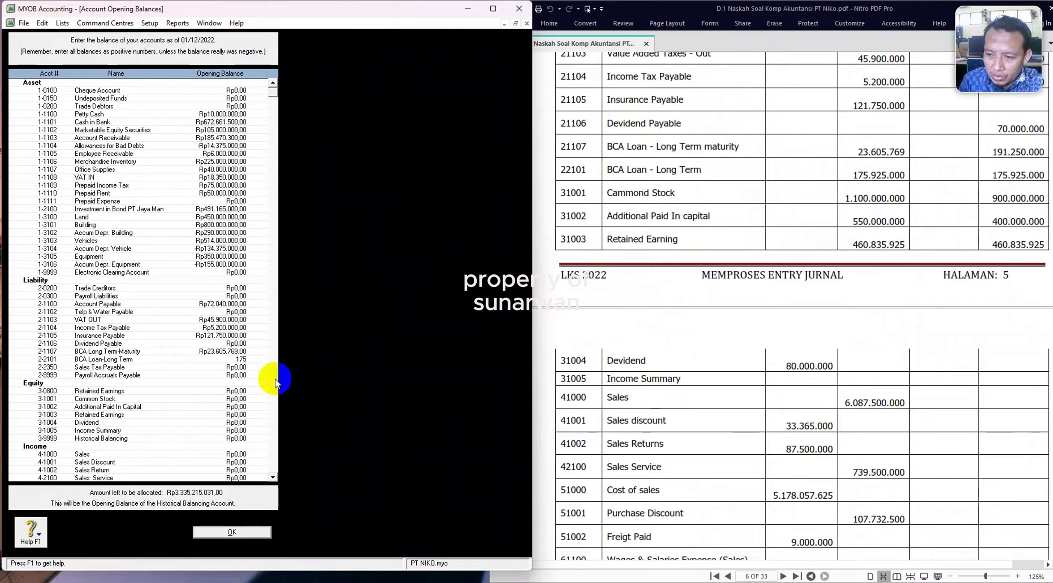
pyautogui.write('.92')
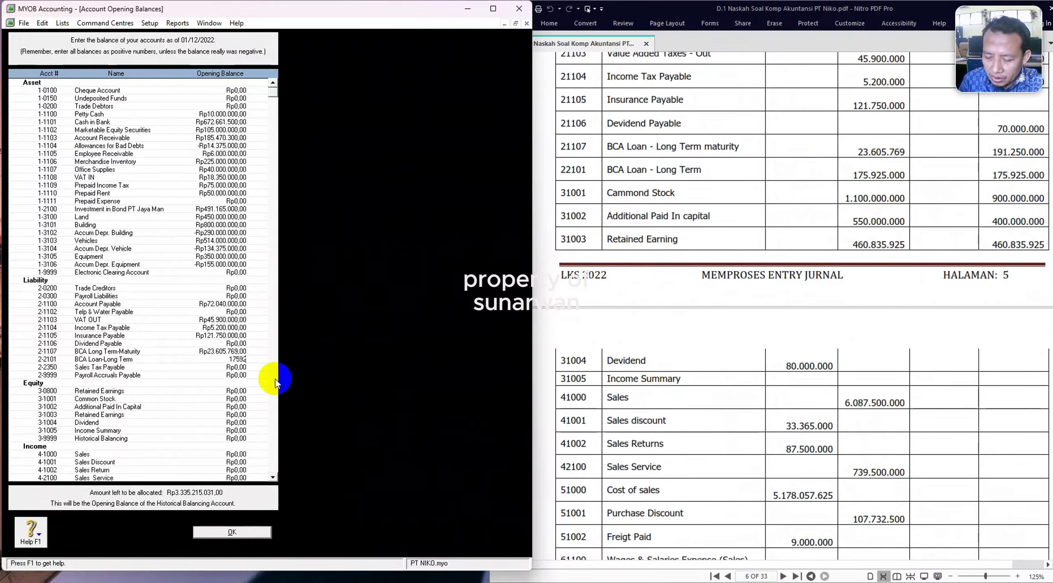
pyautogui.write('5.000')
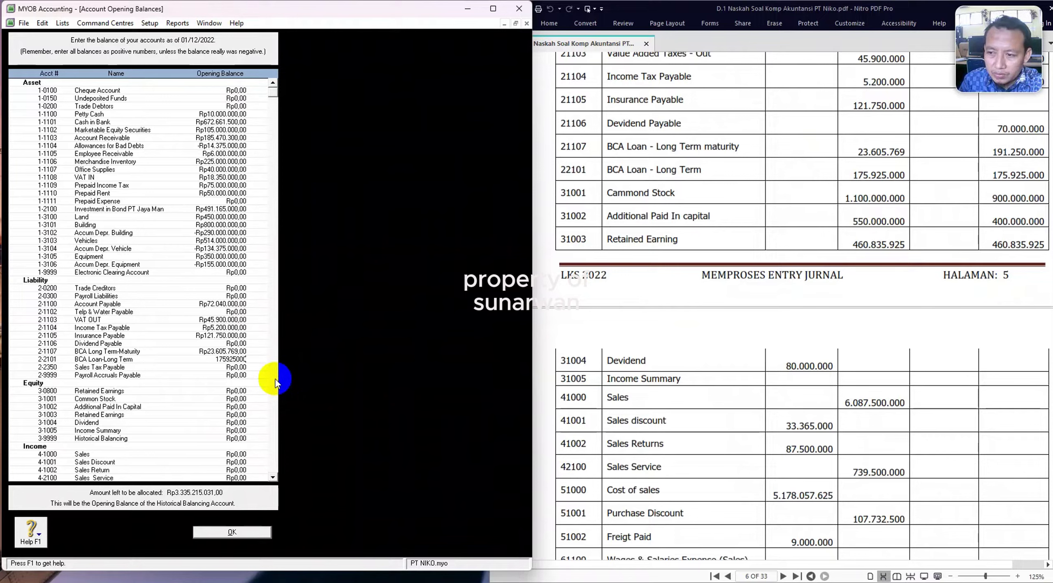
pyautogui.press('Tab')
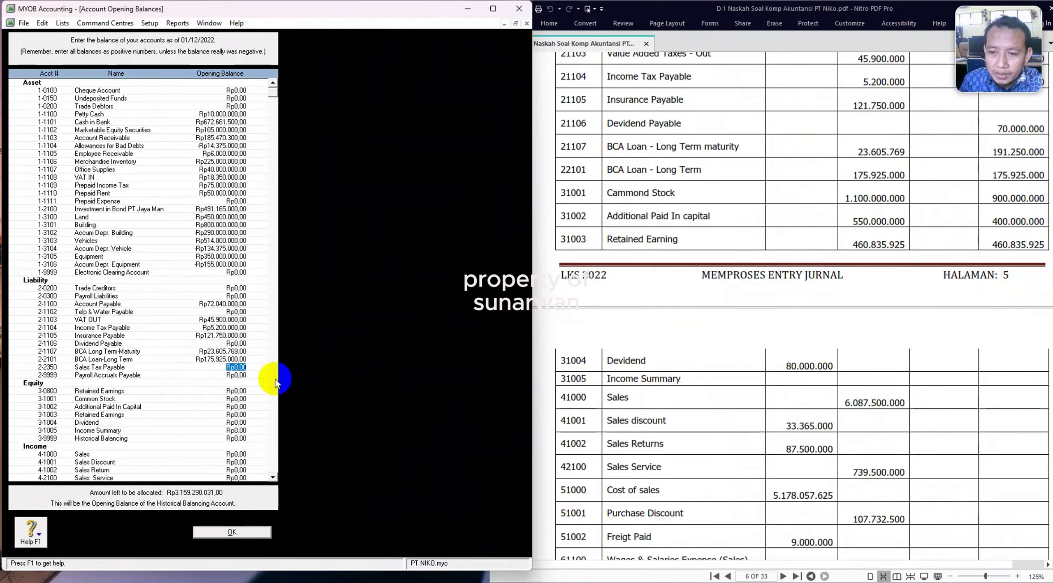
pyautogui.press('Tab')
pyautogui.press('Tab')
pyautogui.press('Tab')
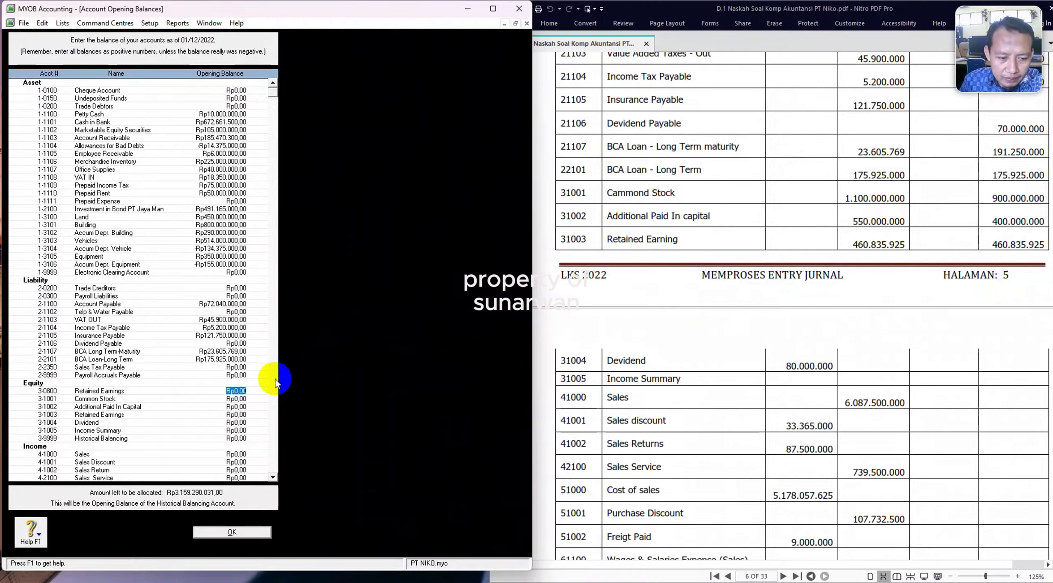
pyautogui.write('1')
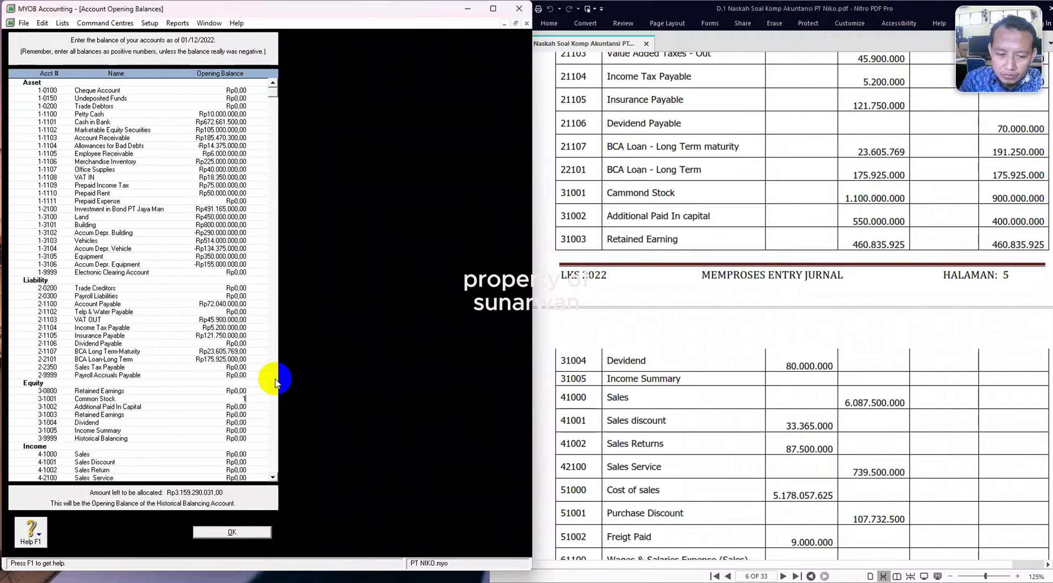
pyautogui.write('100000000')
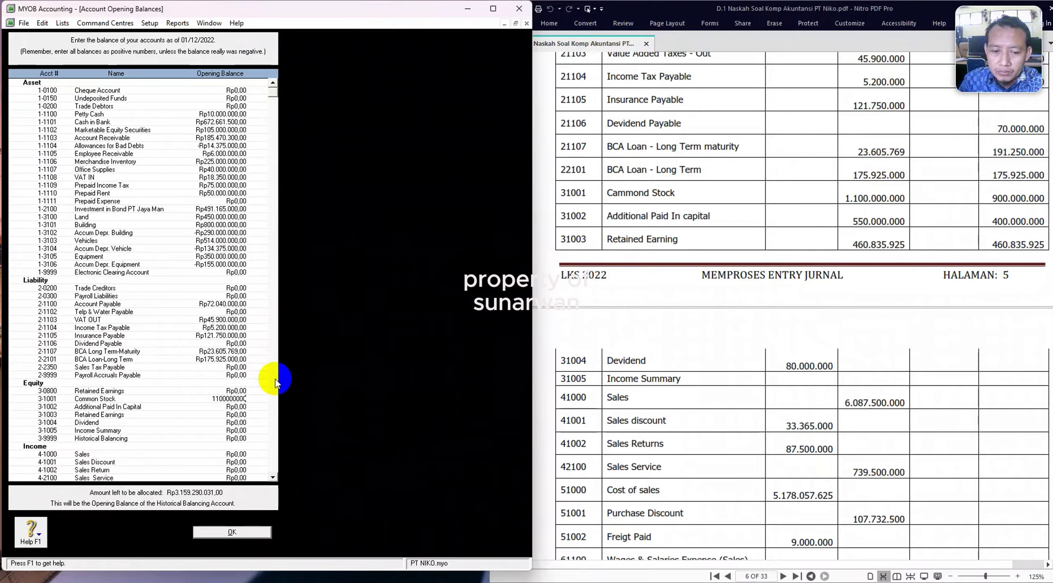
pyautogui.press('Tab')
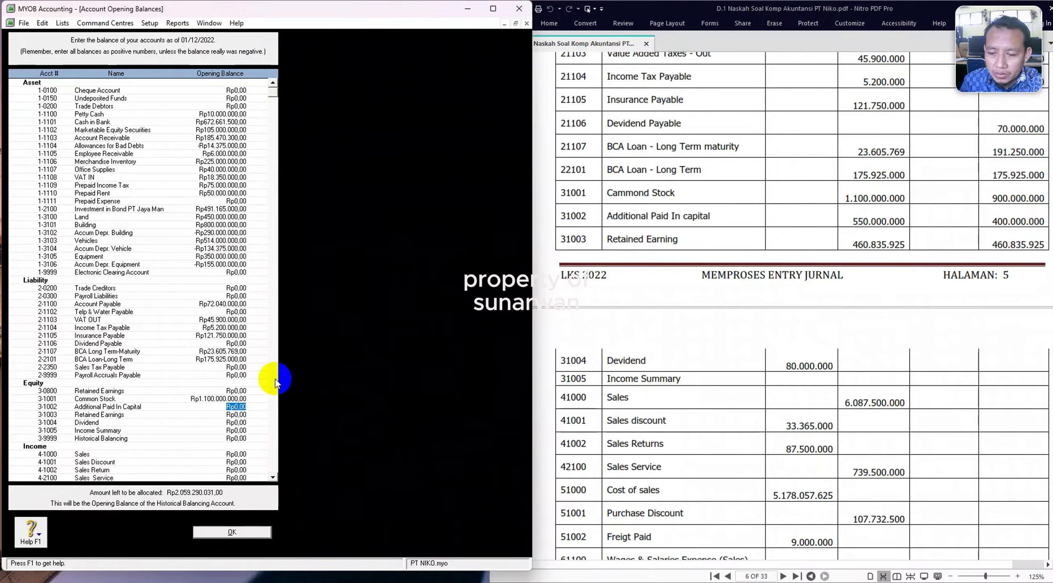
# Enter Additional Paid In Capital 550.000.000 and Retained Earnings 460.835.925.
pyautogui.write('55')
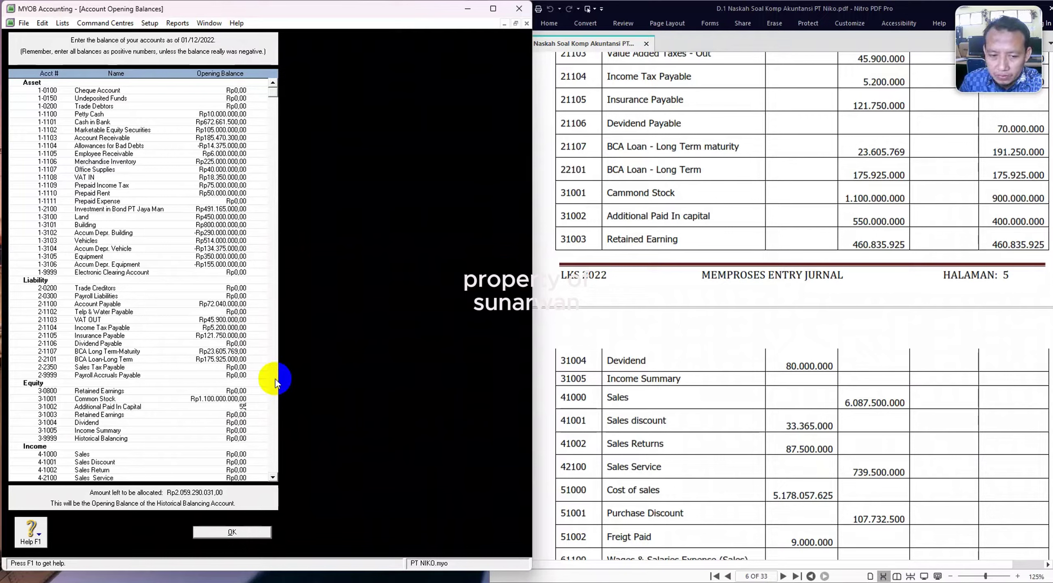
pyautogui.write('0.000.000')
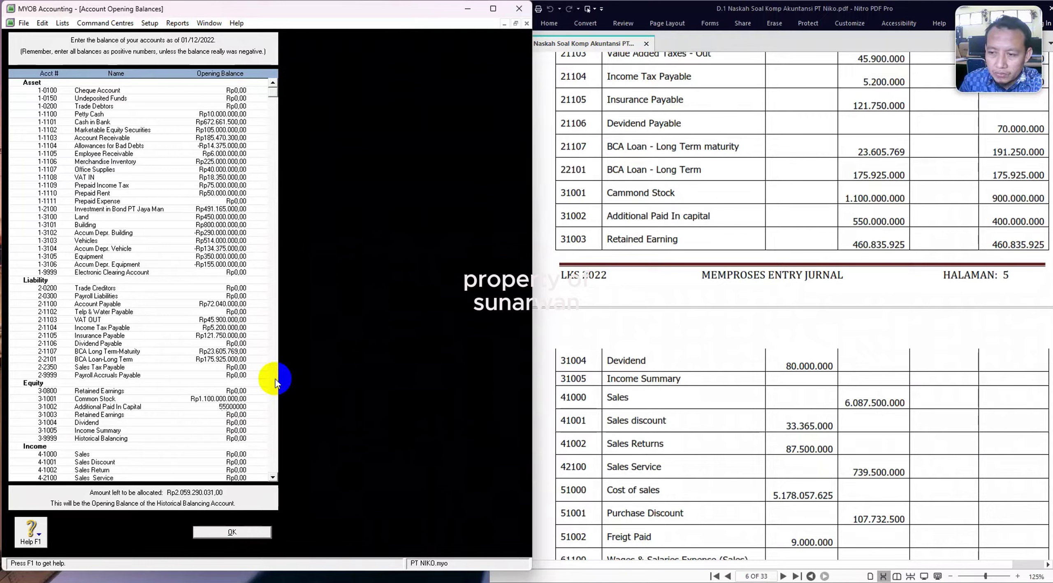
pyautogui.press('Tab')
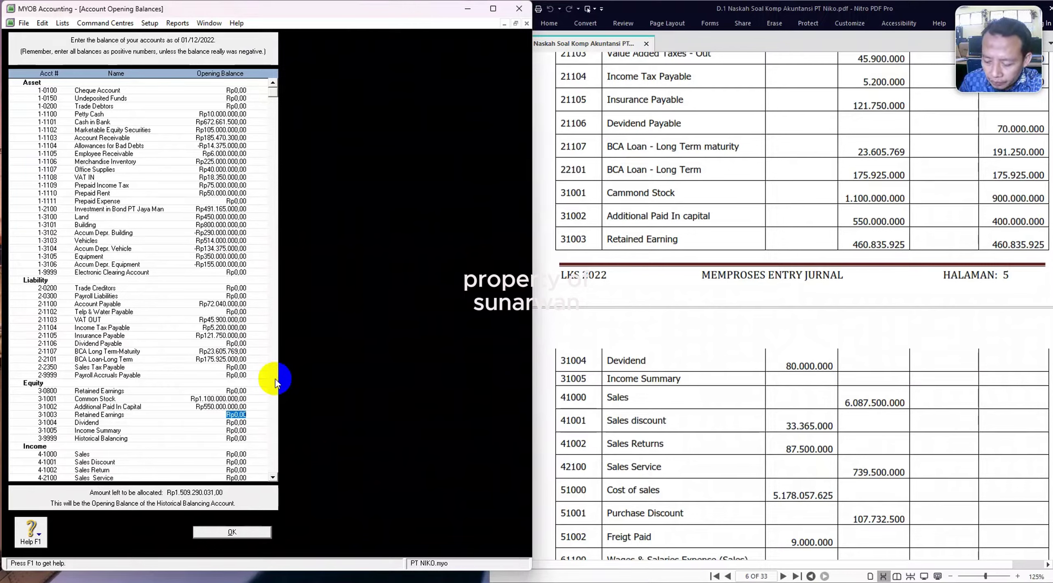
pyautogui.write('460')
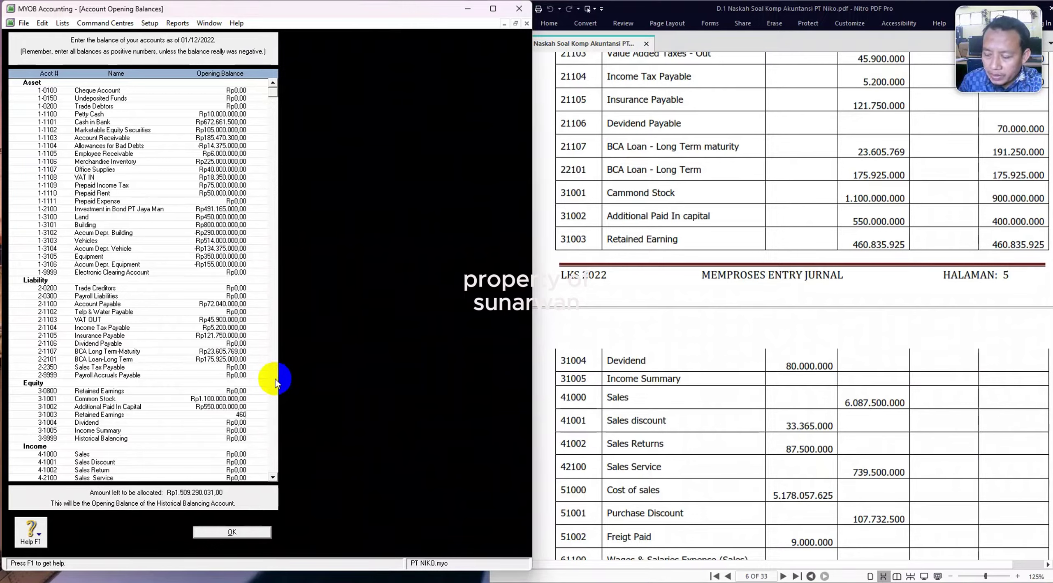
pyautogui.write('835')
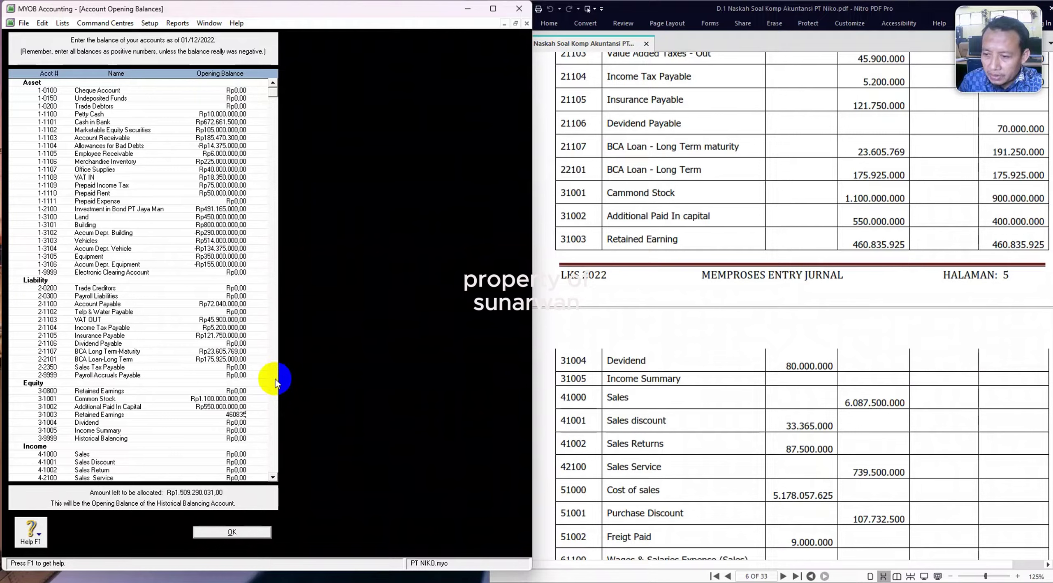
pyautogui.write('925')
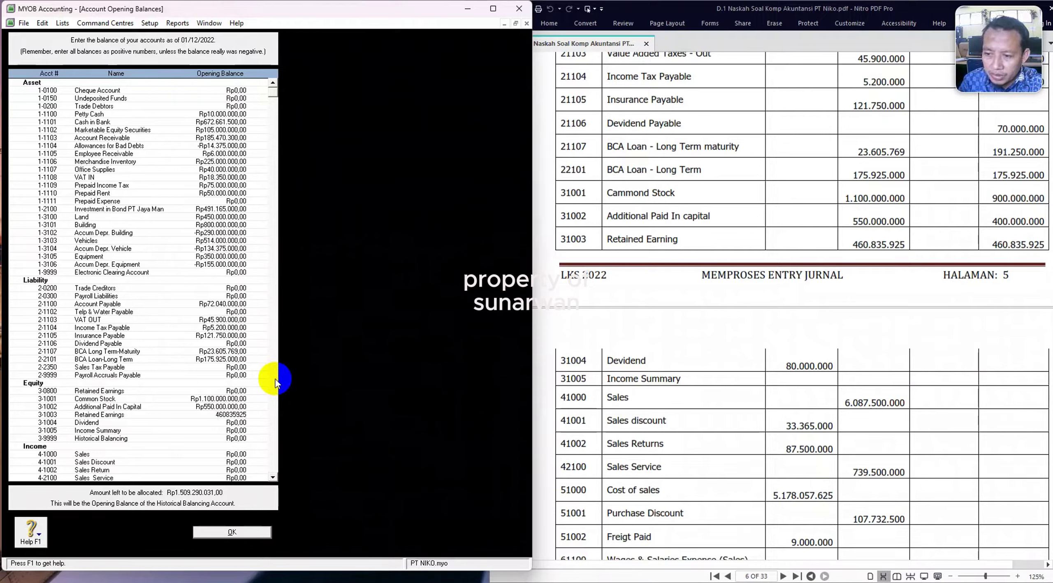
pyautogui.press('Tab')
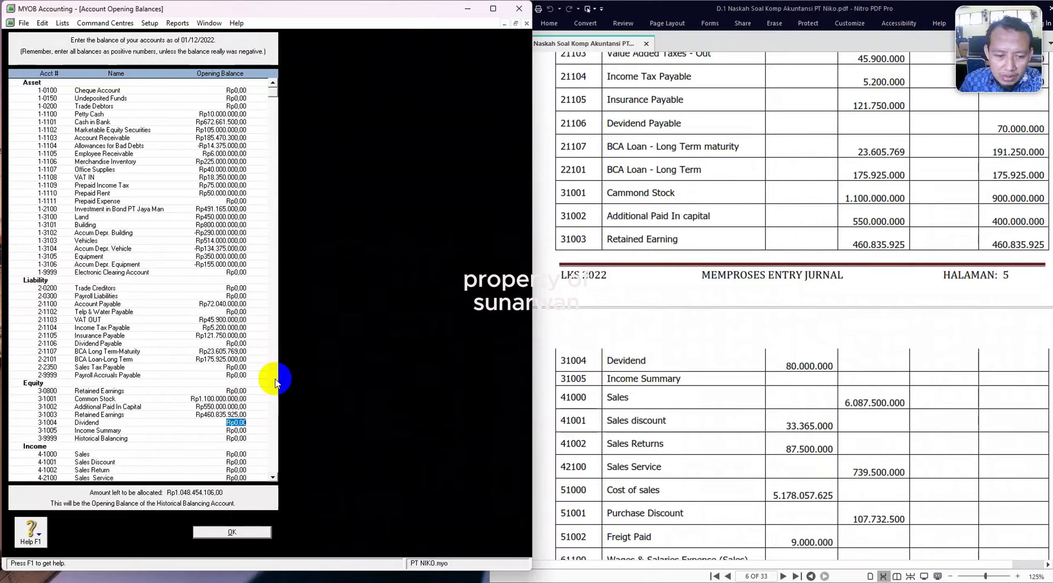
# Set Dividend to -80.000.000 and Income Summary to 6.087.500.000.
pyautogui.press('BackSpace')
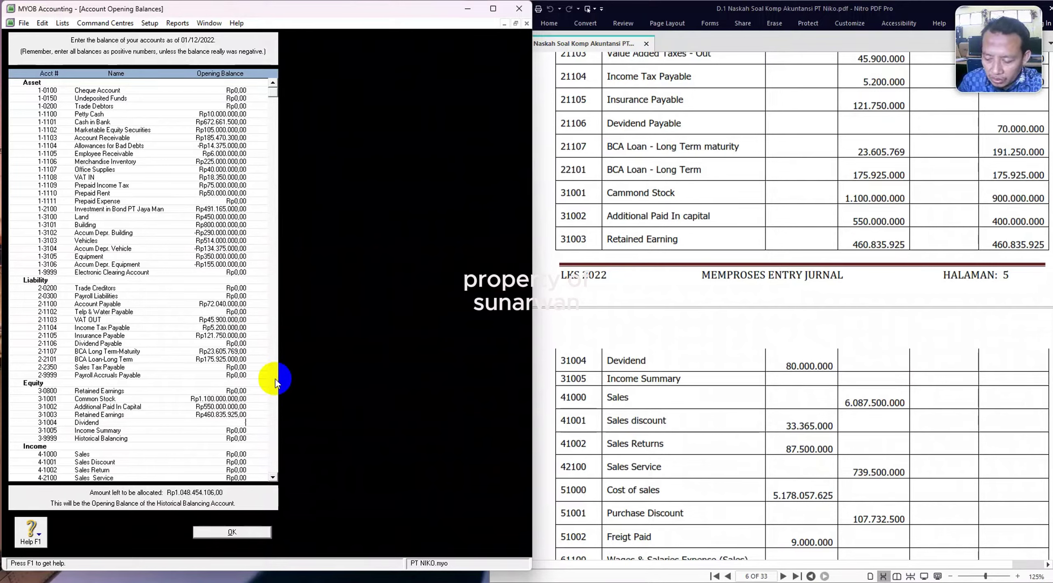
pyautogui.write('-Rp80.00')
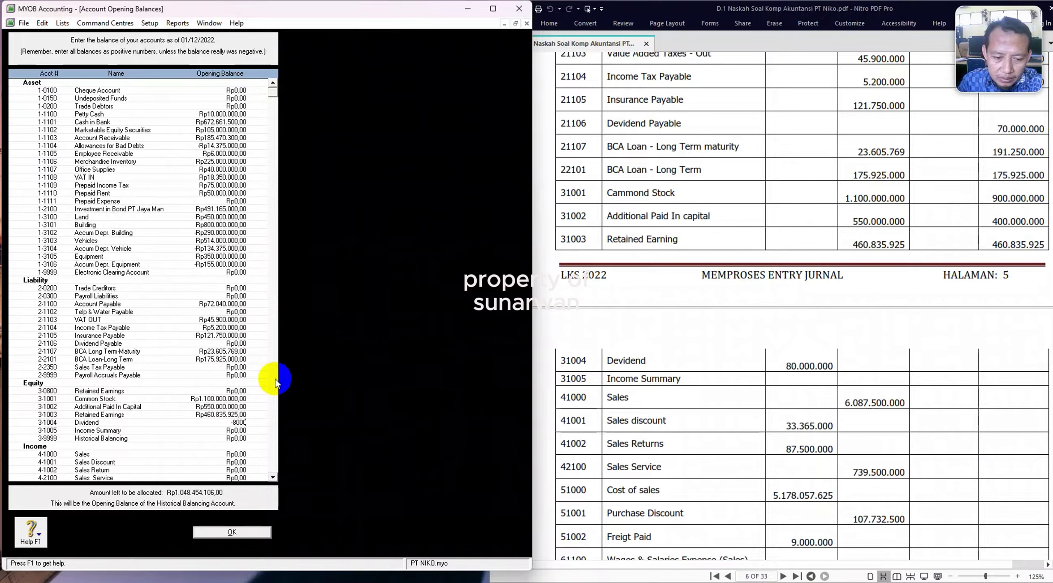
pyautogui.write('0.000')
pyautogui.press('Tab')
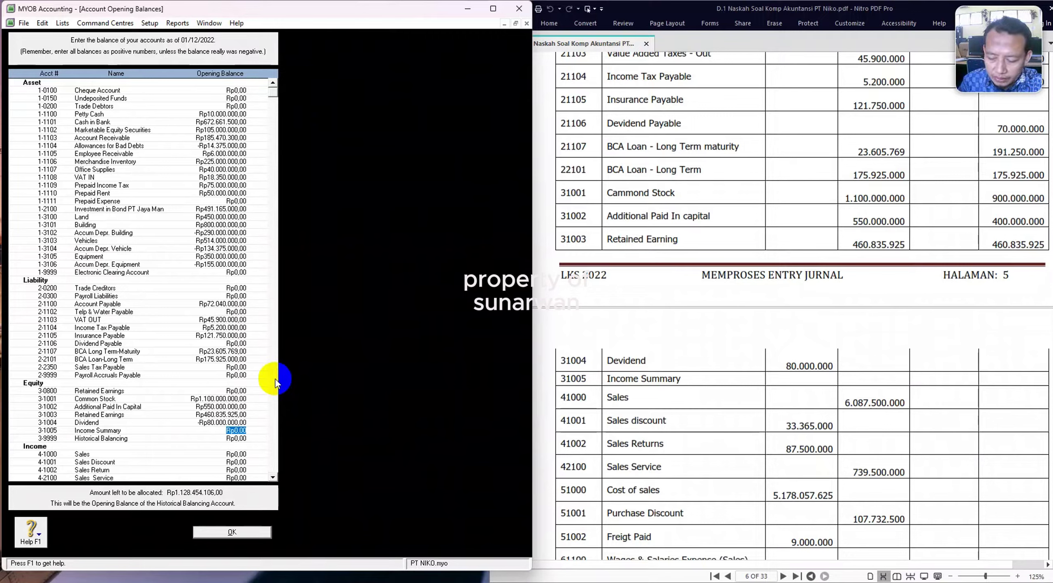
pyautogui.write('60')
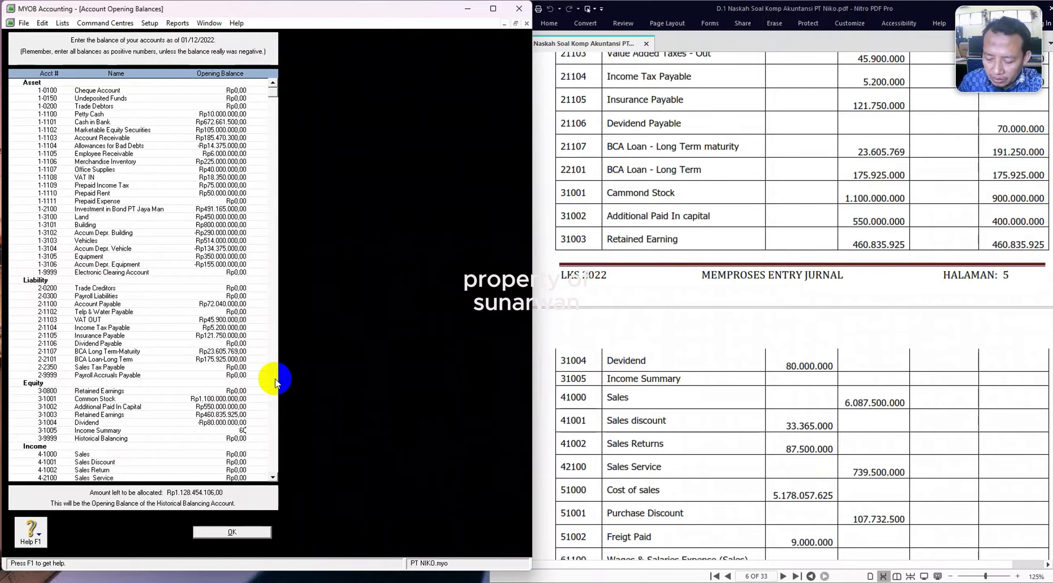
pyautogui.write('08750')
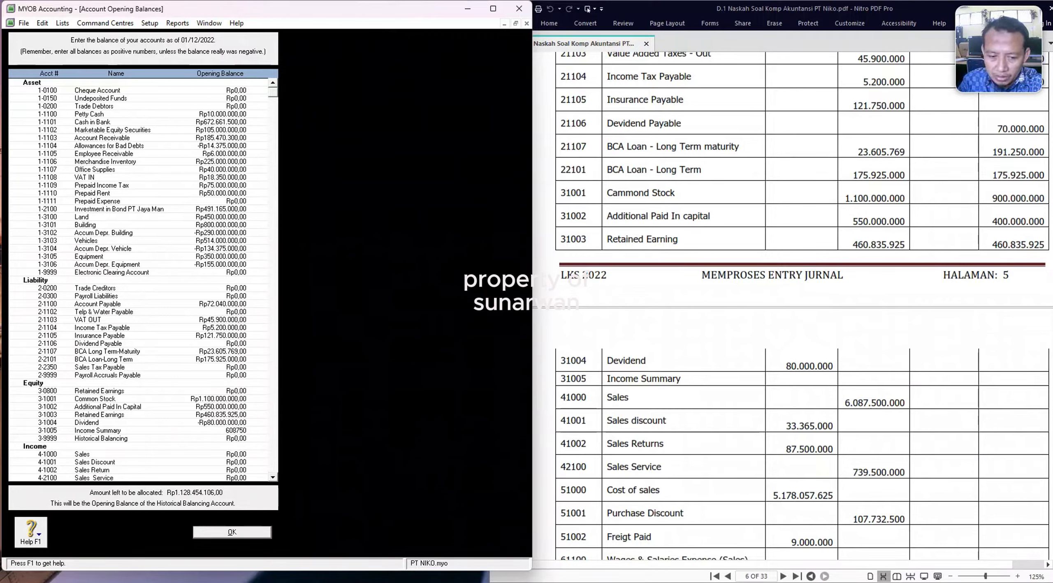
pyautogui.write('0000')
pyautogui.press('Tab')
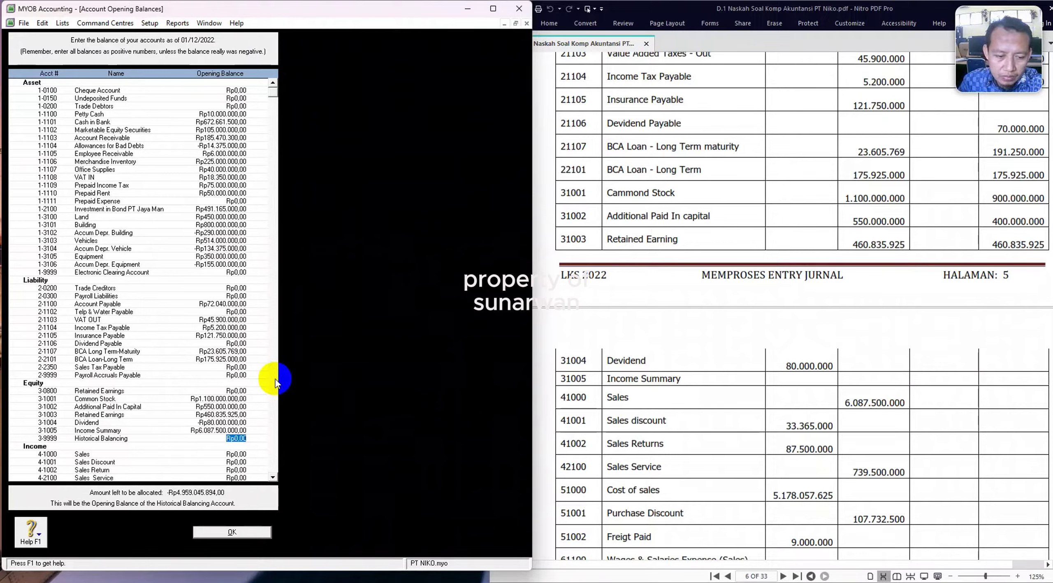
pyautogui.press('Tab')
# Clear the Income Summary balance and enter 6.087.500.000 for Sales instead.
pyautogui.click(198, 430)
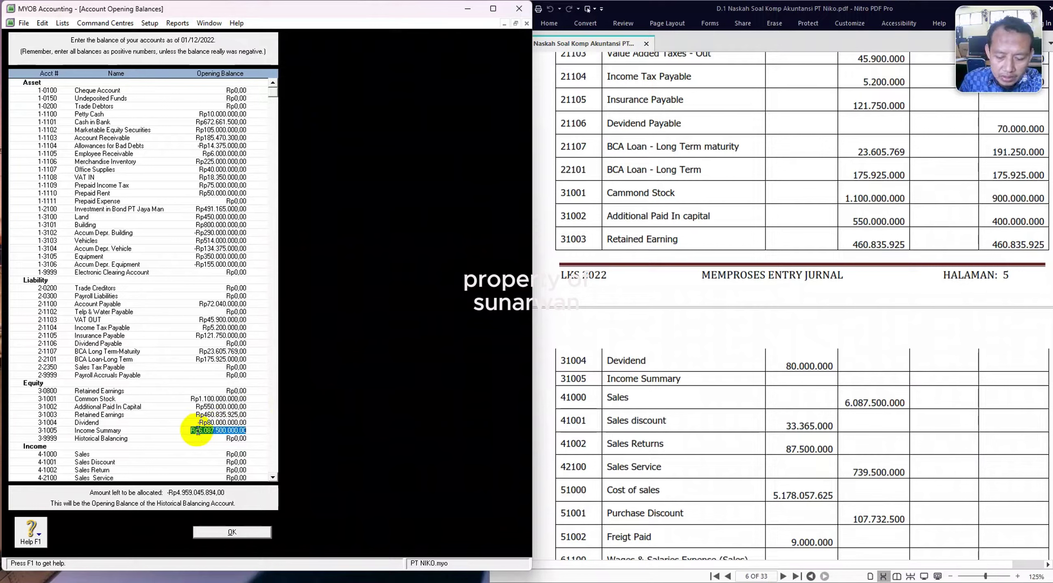
pyautogui.press('BackSpace')
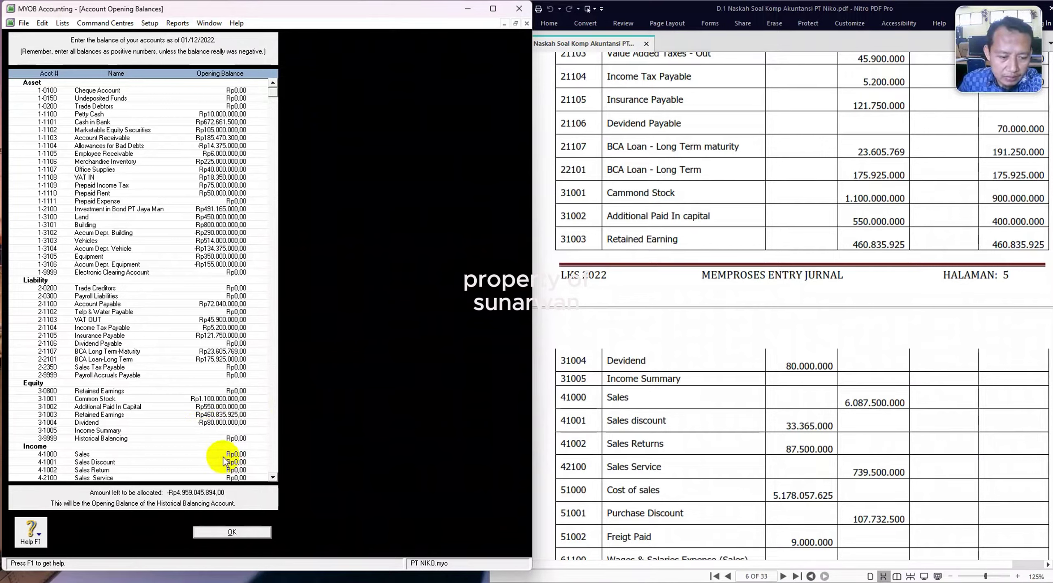
pyautogui.click(226, 454)
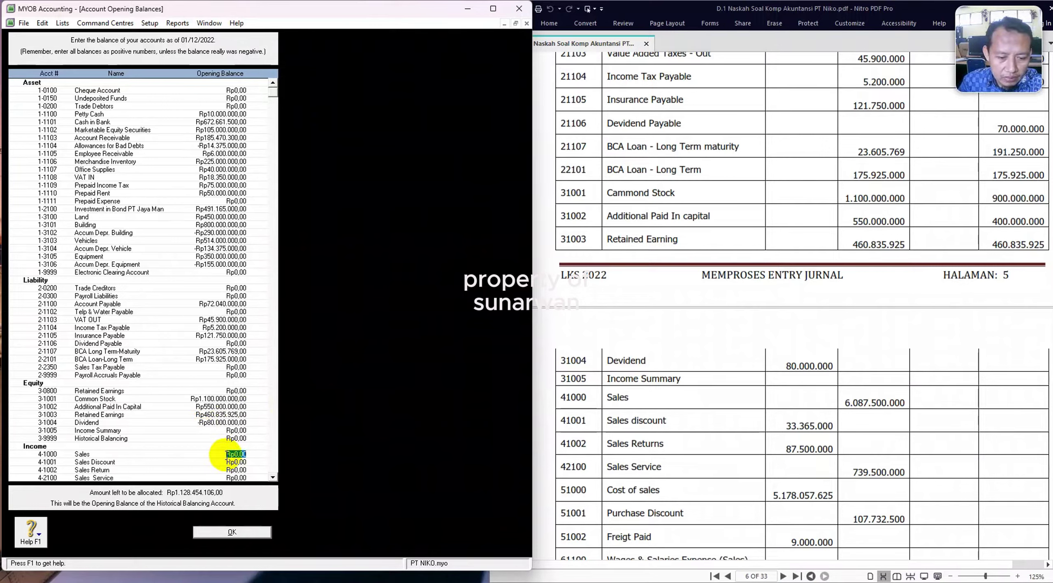
pyautogui.scroll(-4, 298, 456)
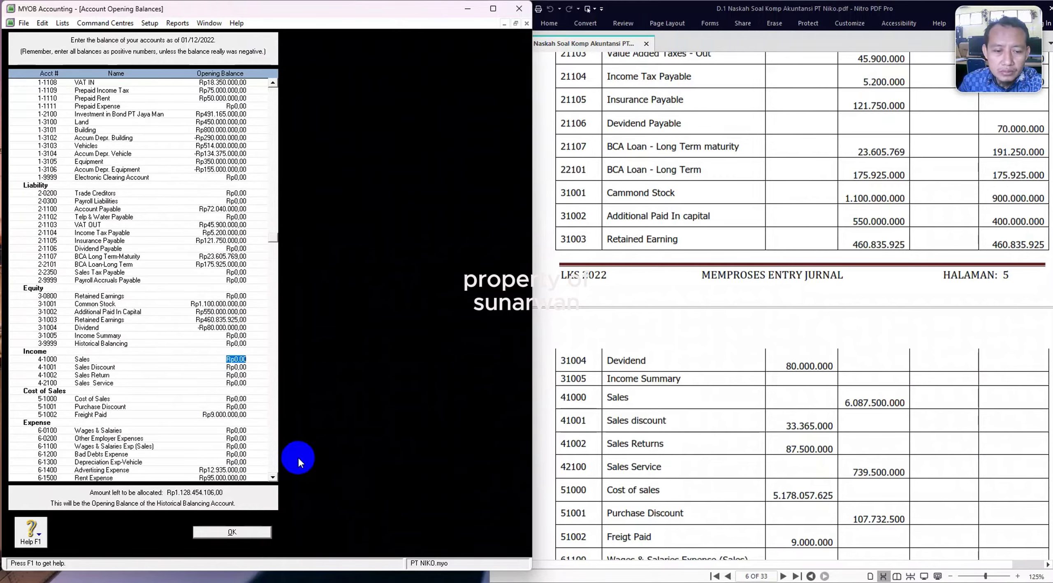
pyautogui.scroll(-2, 808, 408)
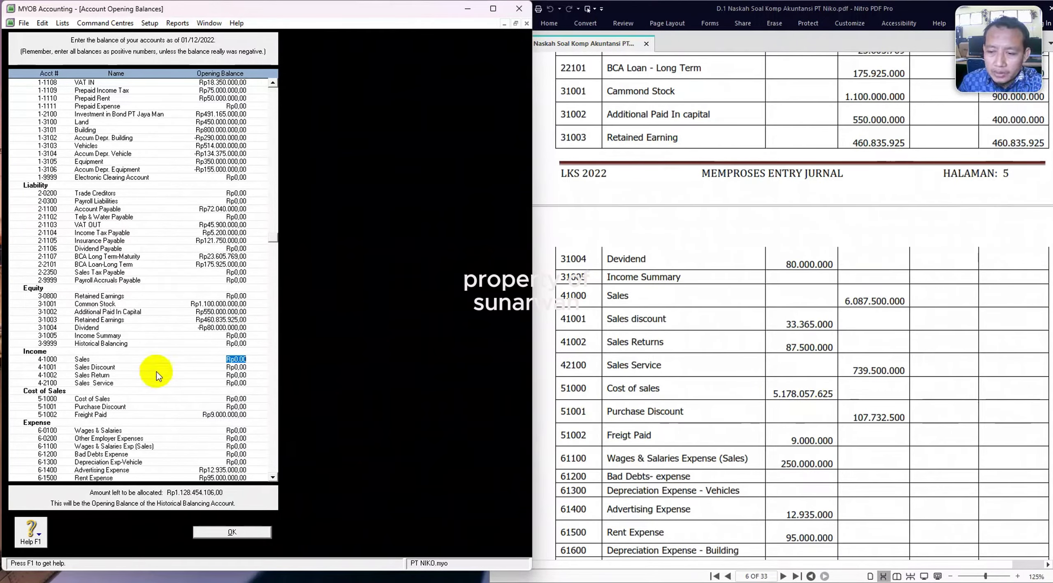
pyautogui.write('6.087.')
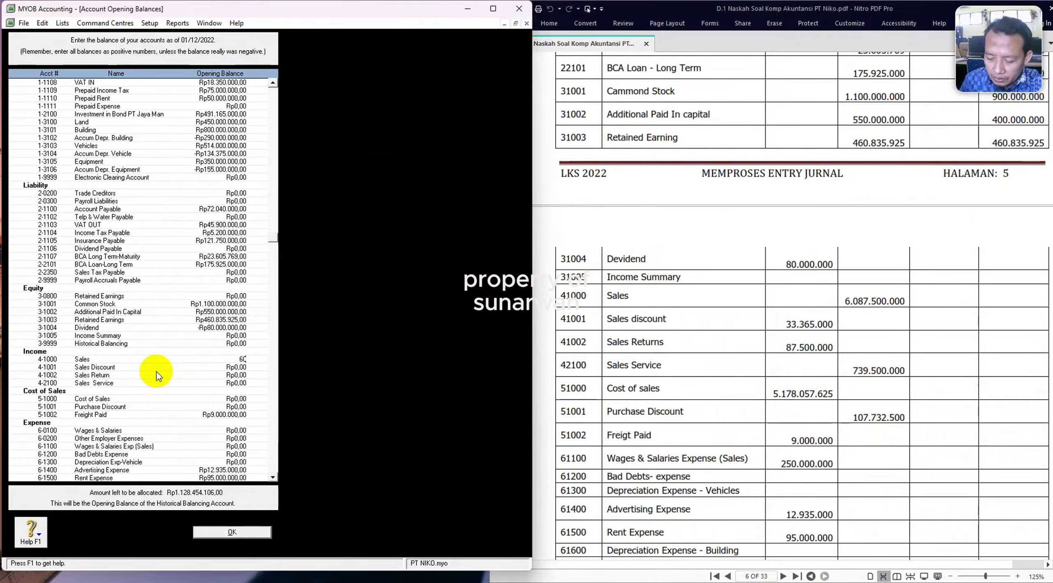
pyautogui.write('500')
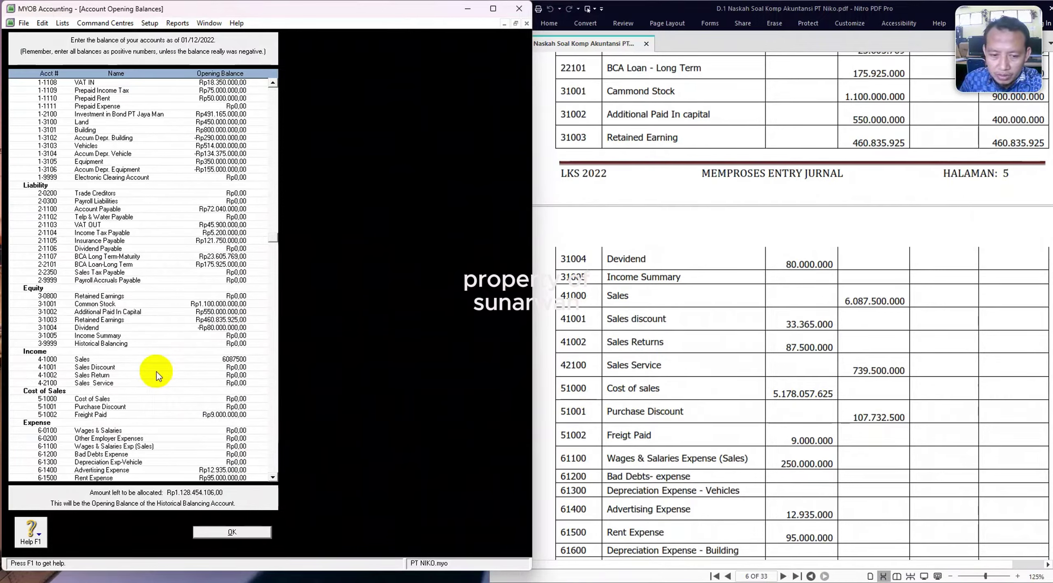
pyautogui.write('.000')
pyautogui.press('Tab')
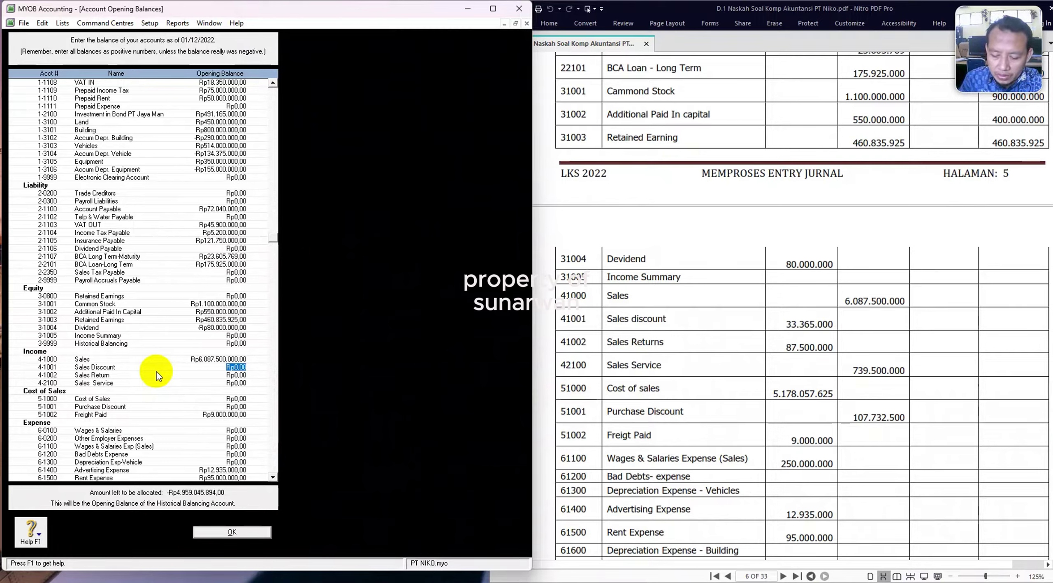
# Enter Sales Discount -33.365.000, Sales Return -87.500.000 and Sales Service 739.500.000.
pyautogui.write('-')
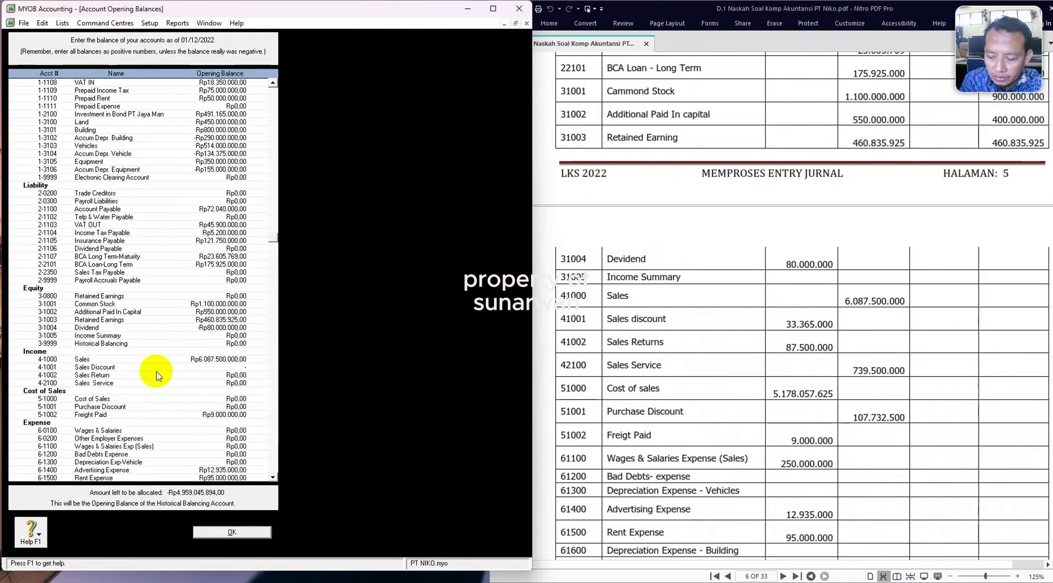
pyautogui.write('Rp33')
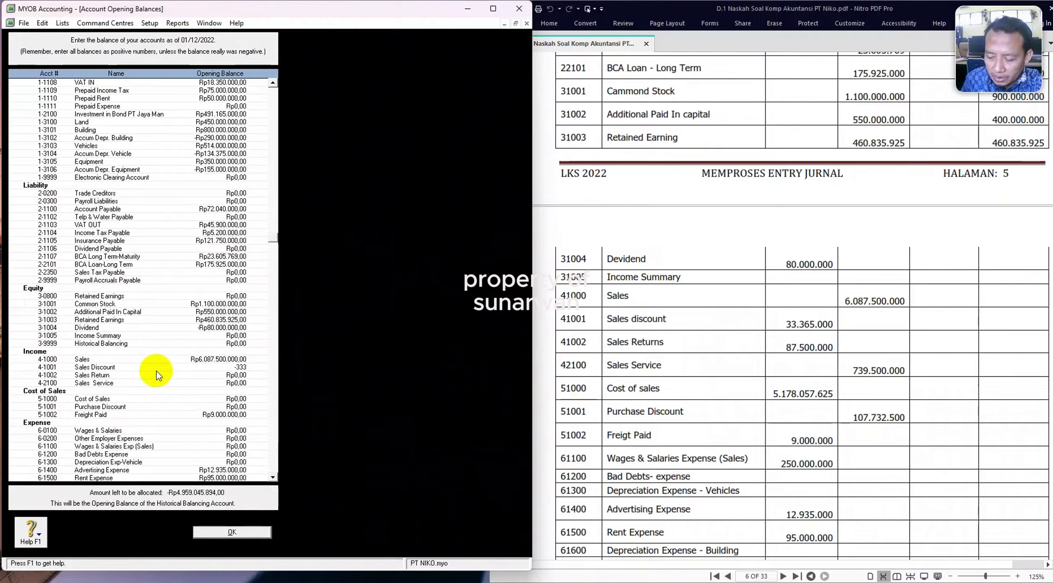
pyautogui.write('.365.000')
pyautogui.press('Tab')
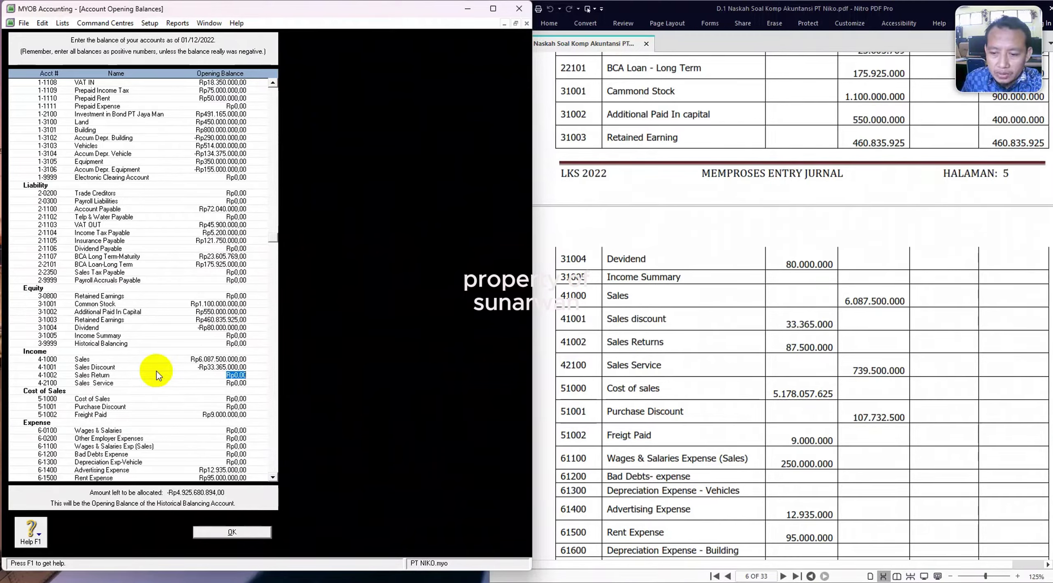
pyautogui.write('-')
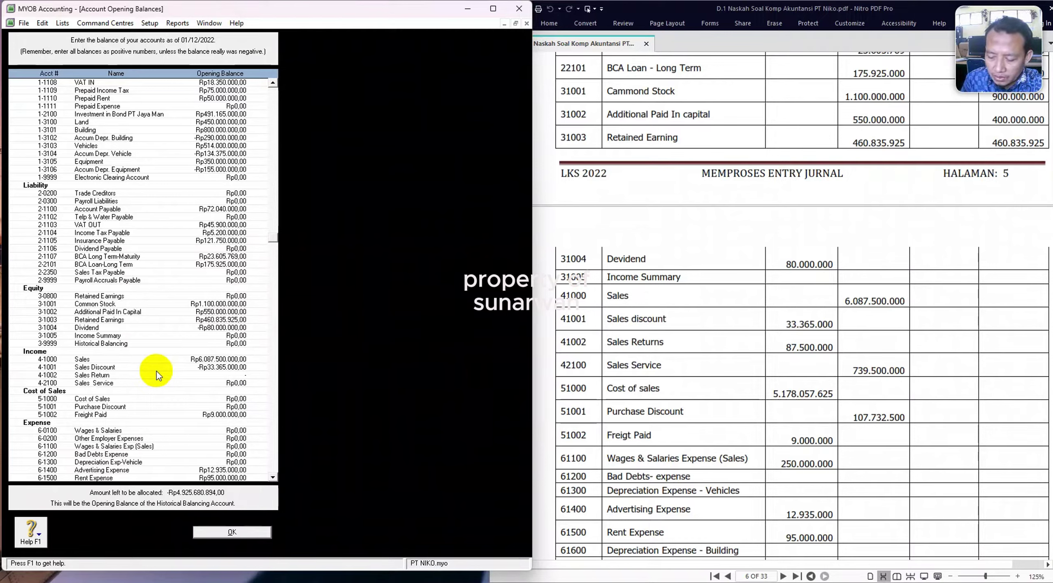
pyautogui.write('Rp87.50')
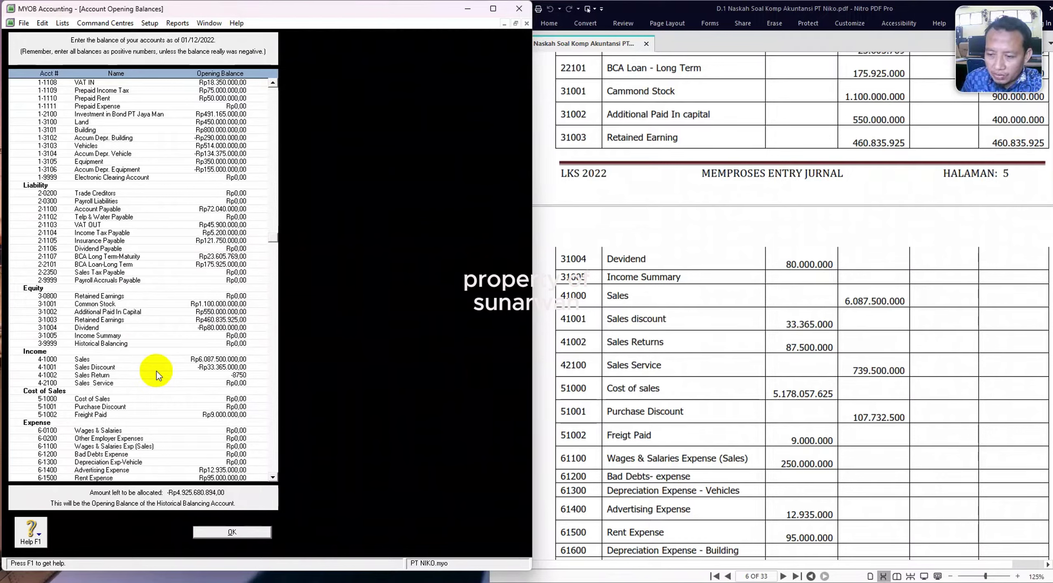
pyautogui.write('0.0000')
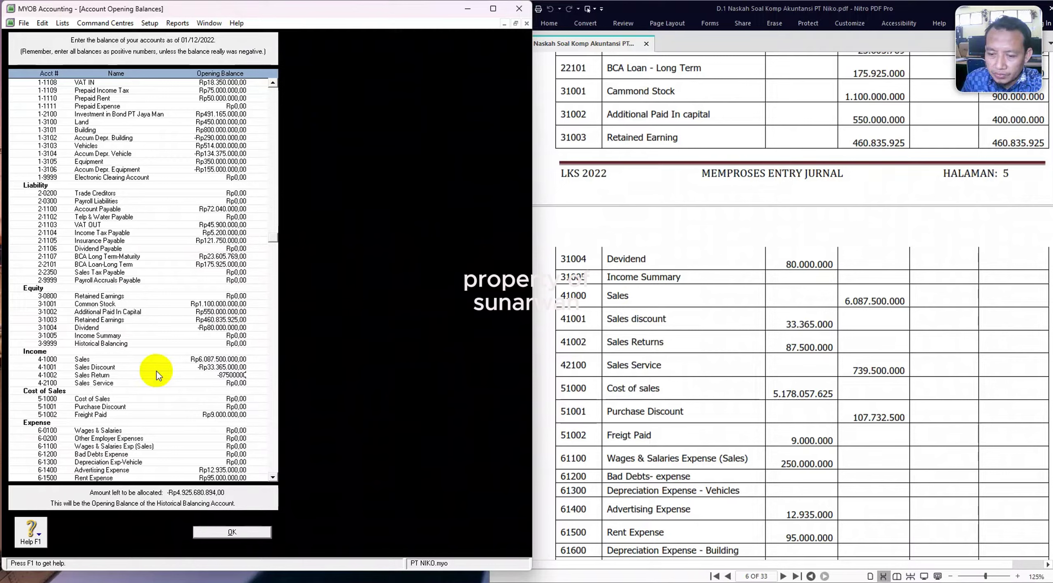
pyautogui.press('Tab')
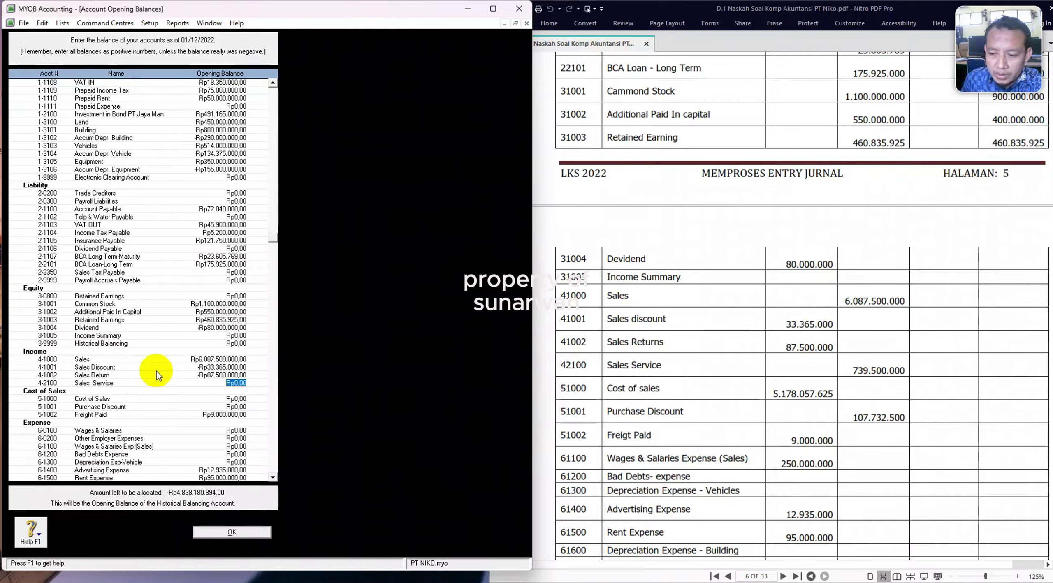
pyautogui.write('739')
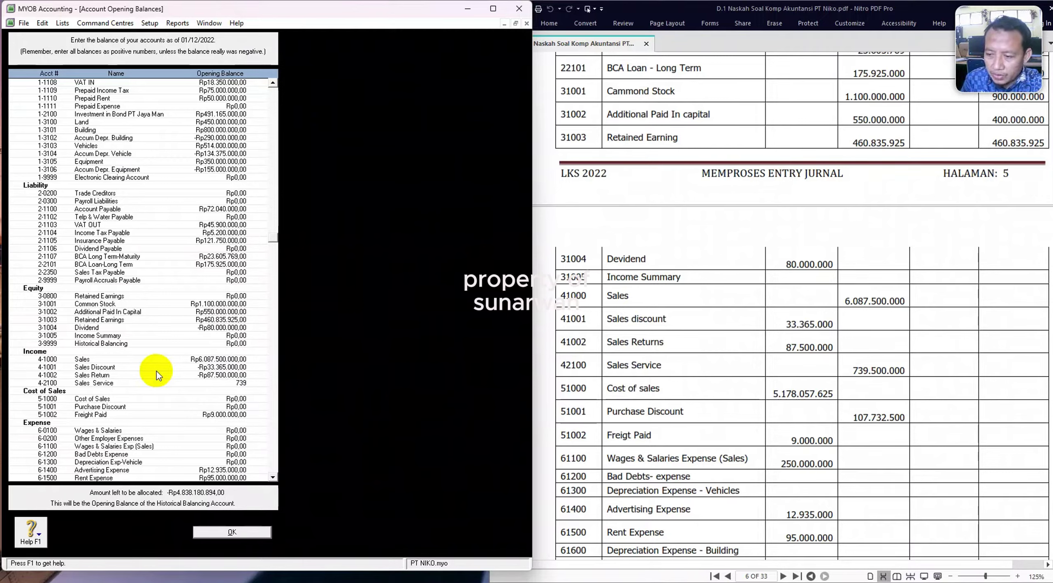
pyautogui.write('500000')
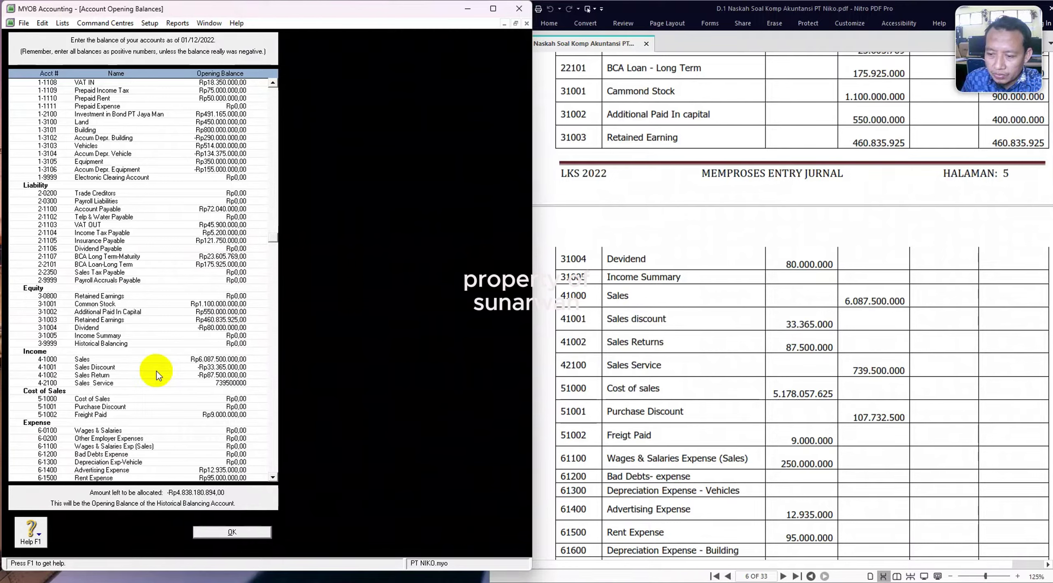
pyautogui.press('Tab')
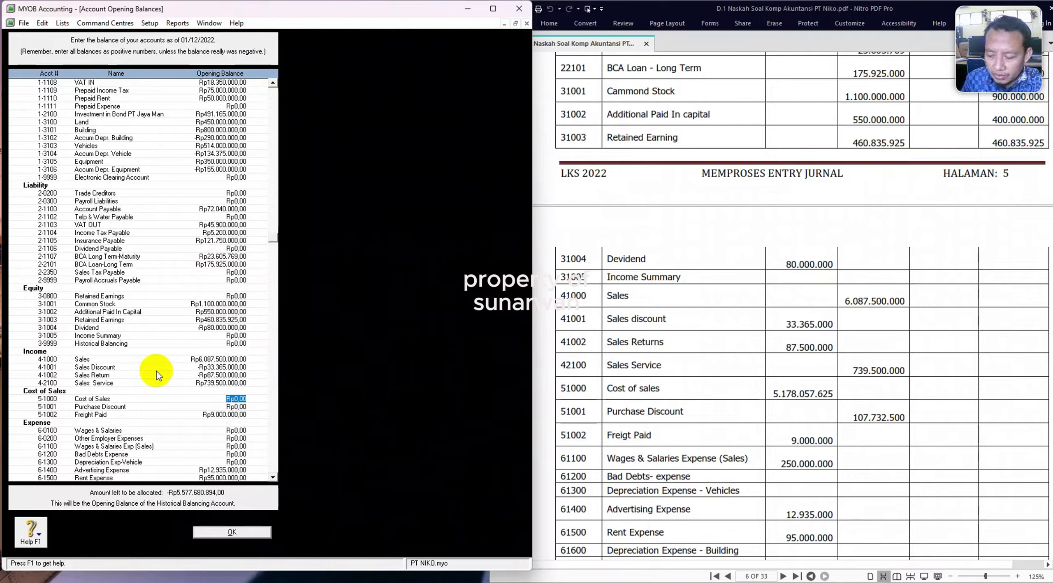
# Enter Cost of Sales 5.178.057.625, Purchase Discount -107.732.500 and Wages & Salaries Exp (Sales) 250.000.000.
pyautogui.write('5.17')
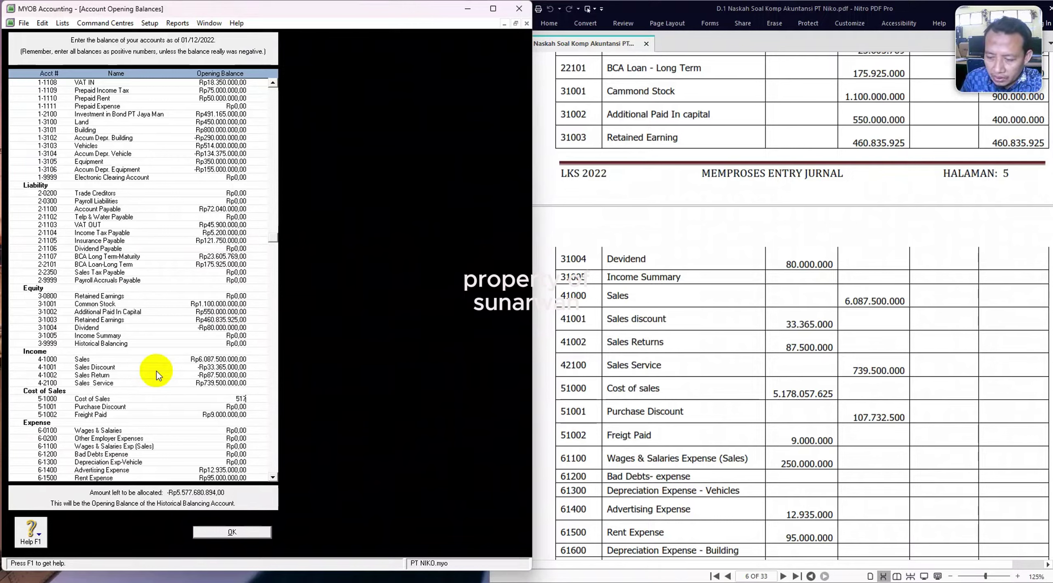
pyautogui.write('8.057.')
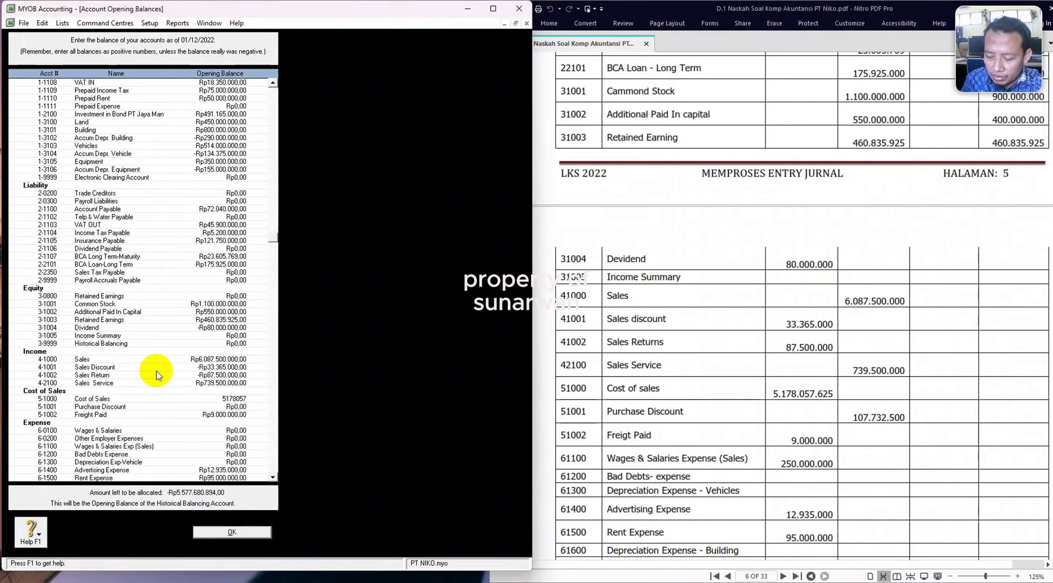
pyautogui.write('625')
pyautogui.press('Tab')
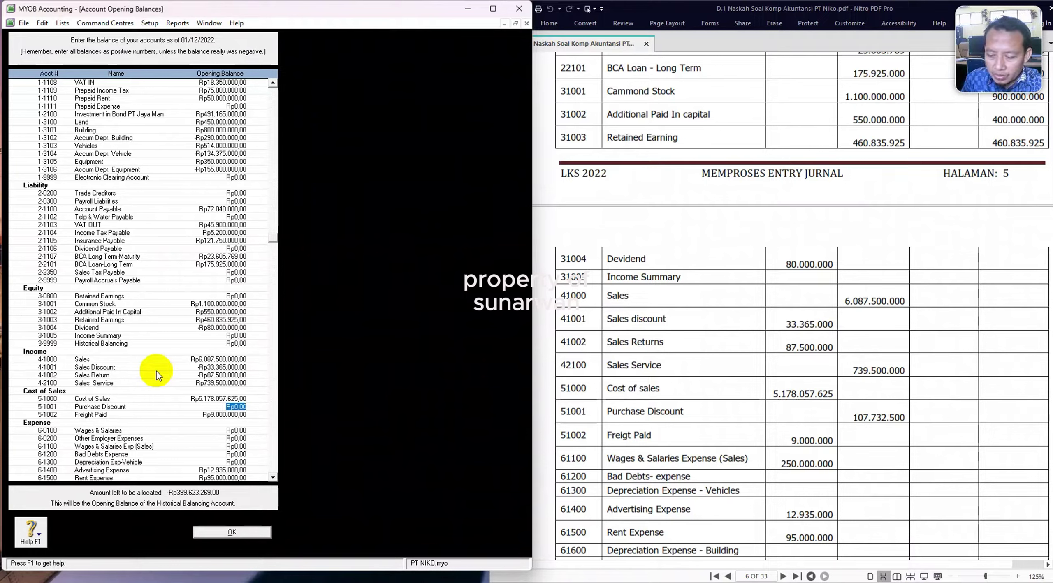
pyautogui.write('-Rp107.')
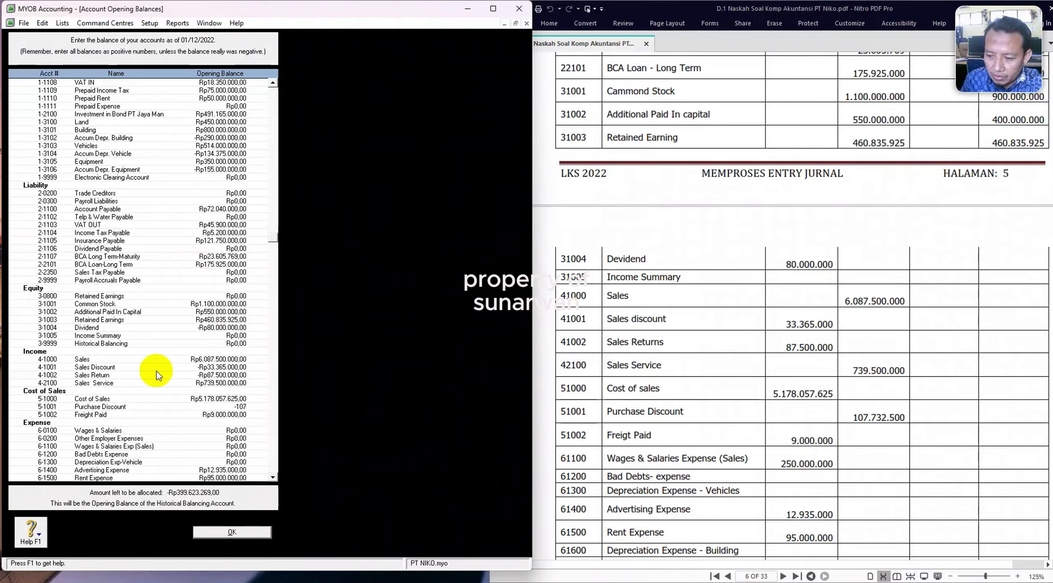
pyautogui.write('732.5')
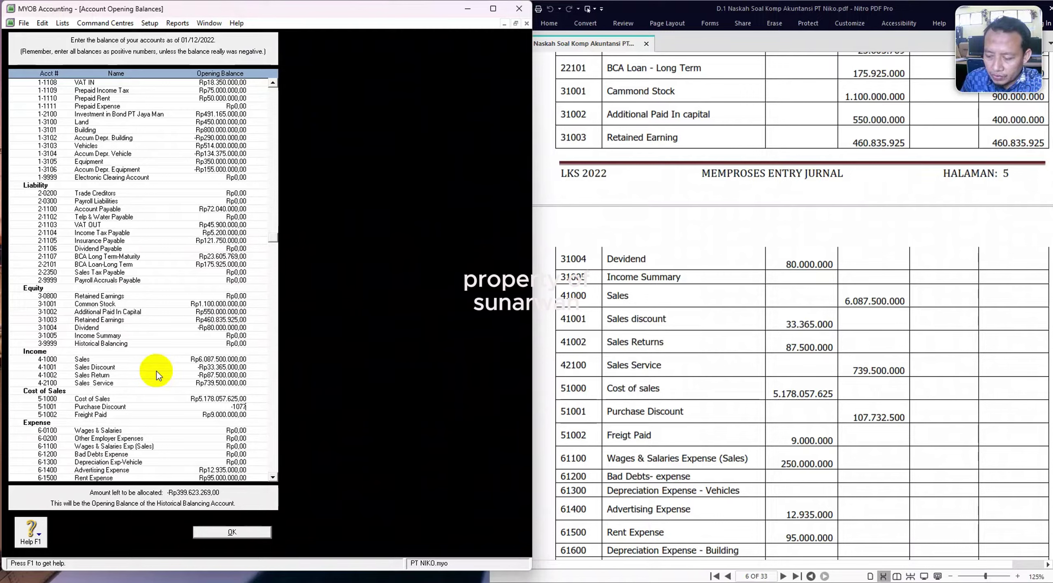
pyautogui.write('00')
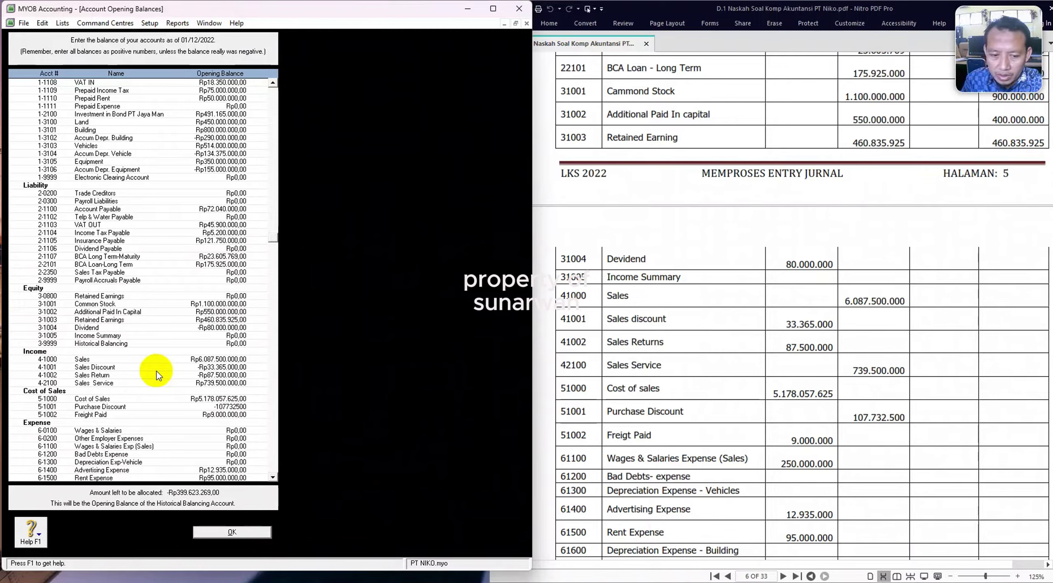
pyautogui.press('Tab')
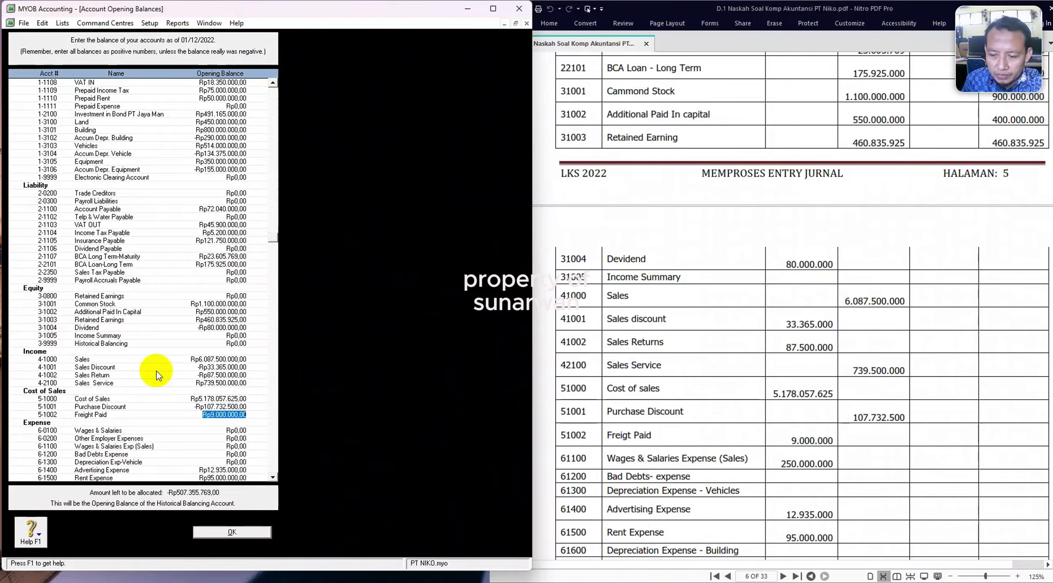
pyautogui.press('Tab')
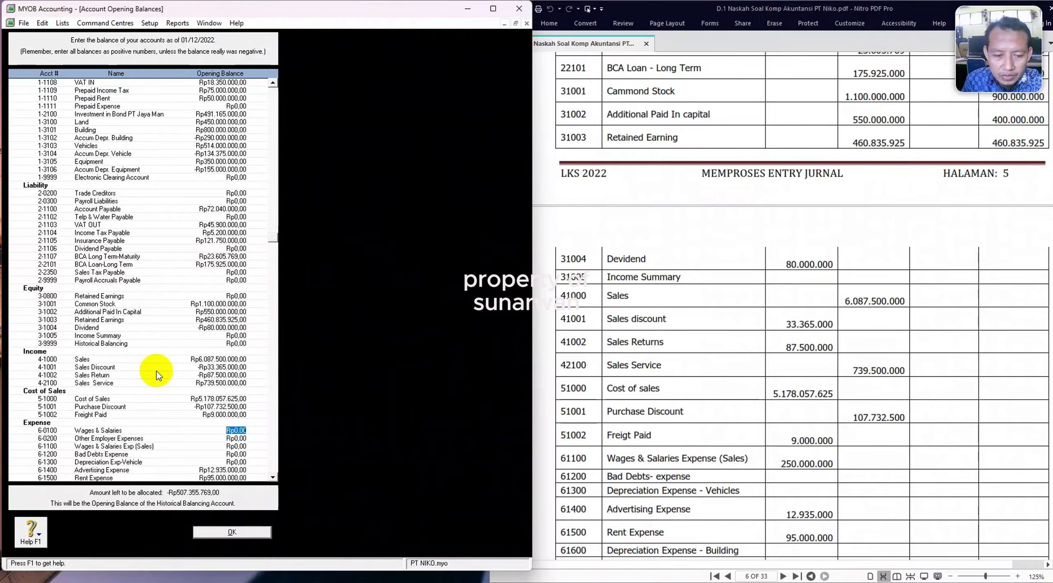
pyautogui.press('Tab')
pyautogui.press('Tab')
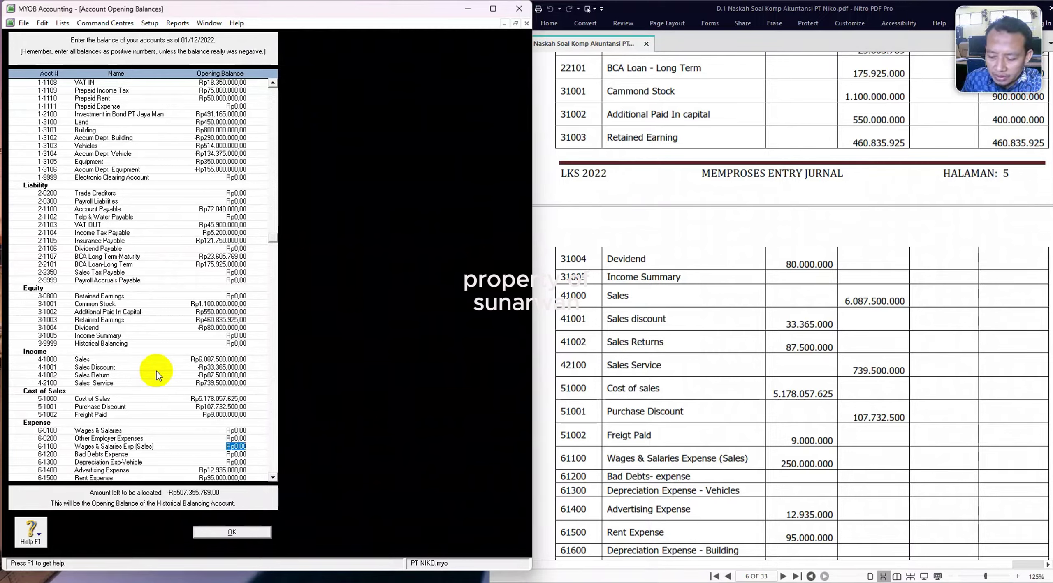
pyautogui.write('250.00')
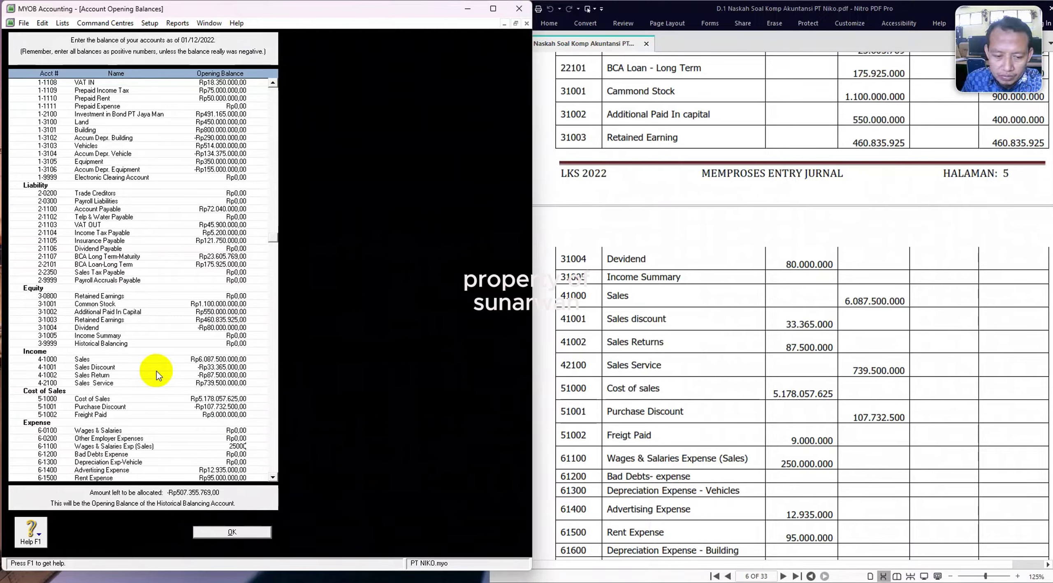
pyautogui.write('0.000')
pyautogui.press('Tab')
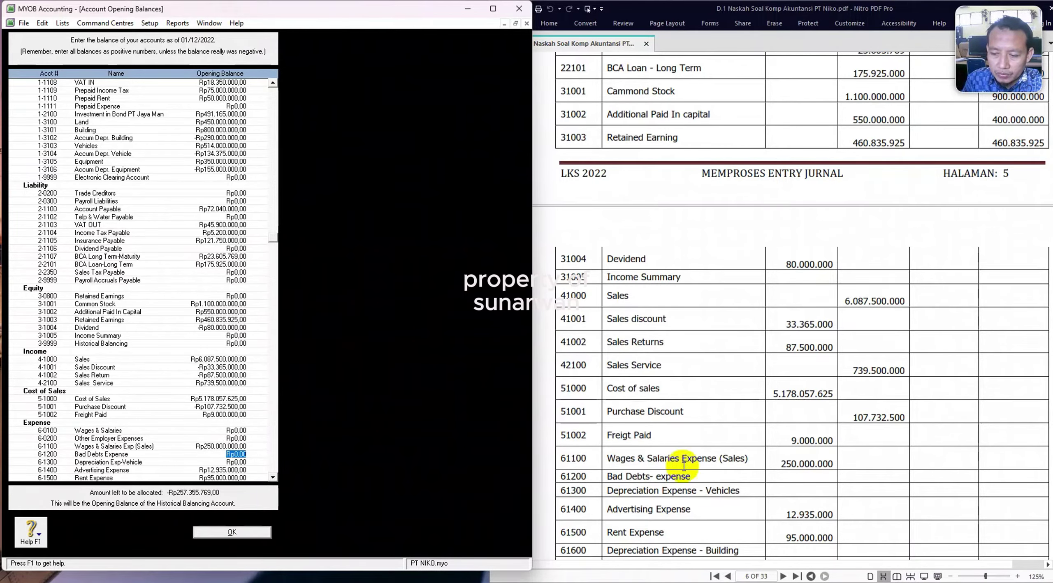
pyautogui.scroll(-6, 683, 469)
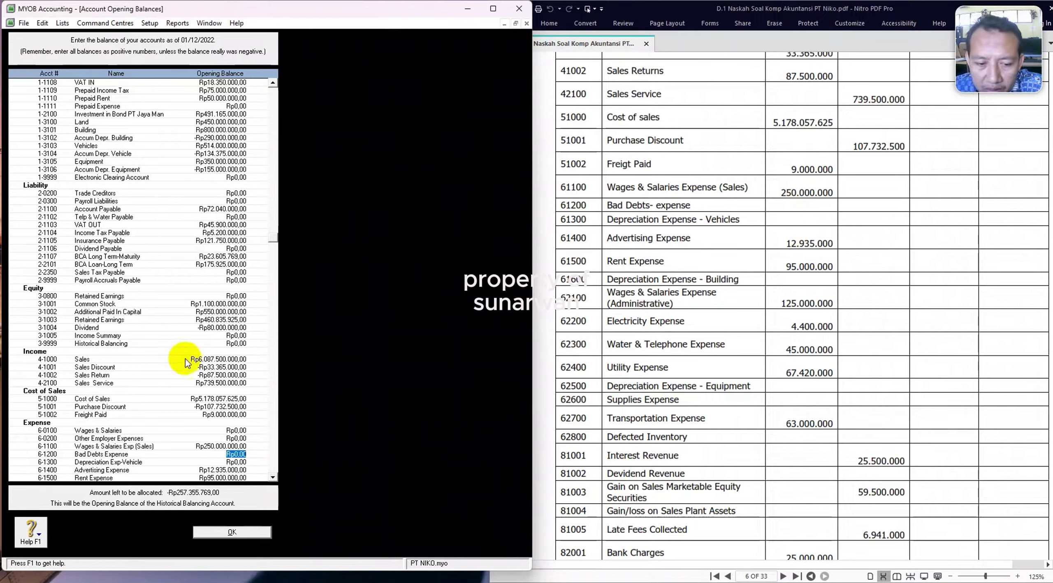
# Enter 125.000.000 as the Wages & Salaries Exp (Adm) opening balance.
pyautogui.press('Tab')
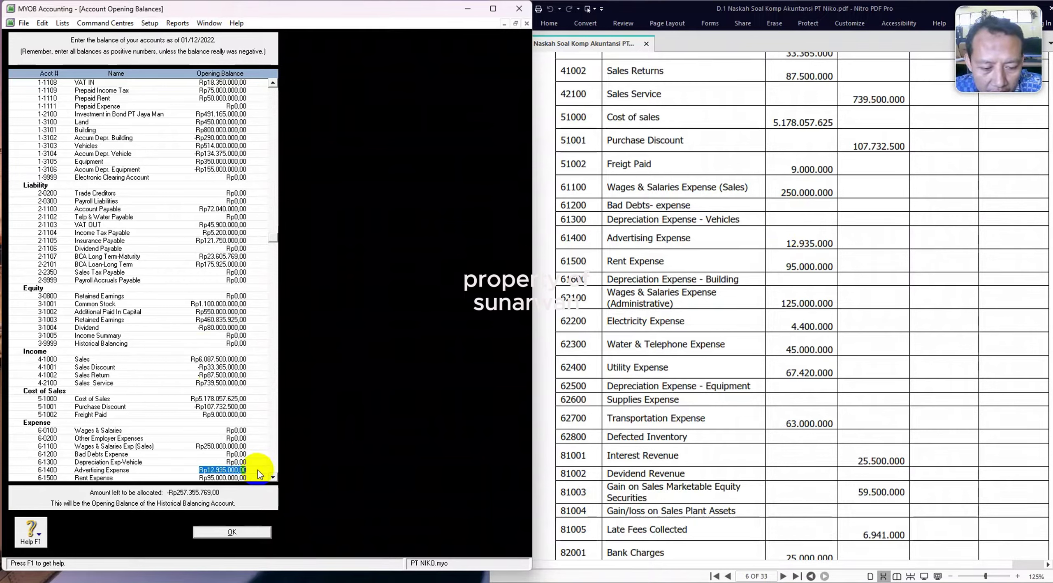
pyautogui.press('Tab')
pyautogui.press('Tab')
pyautogui.press('Tab')
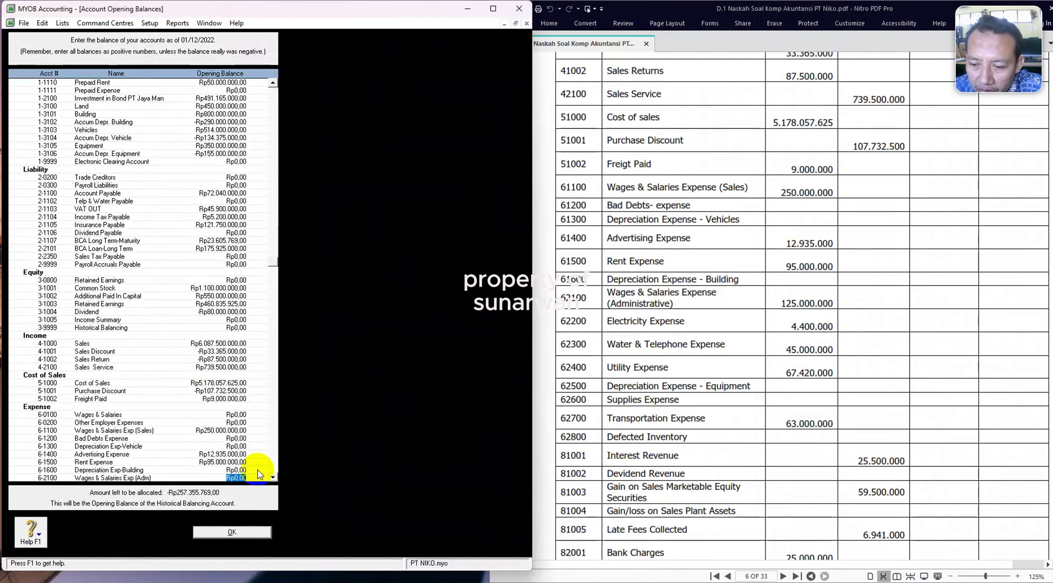
pyautogui.press('Tab')
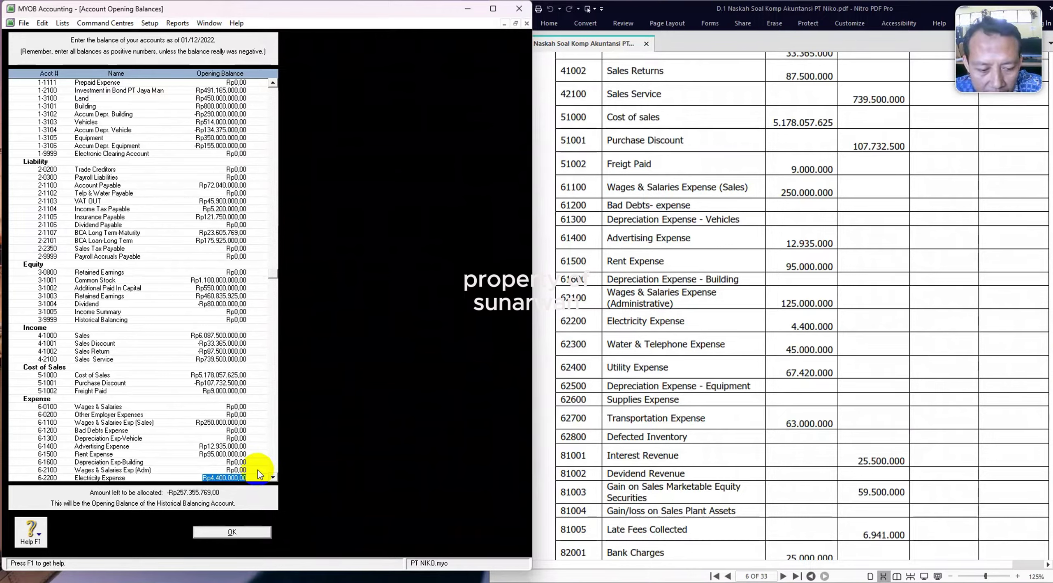
pyautogui.click(258, 471)
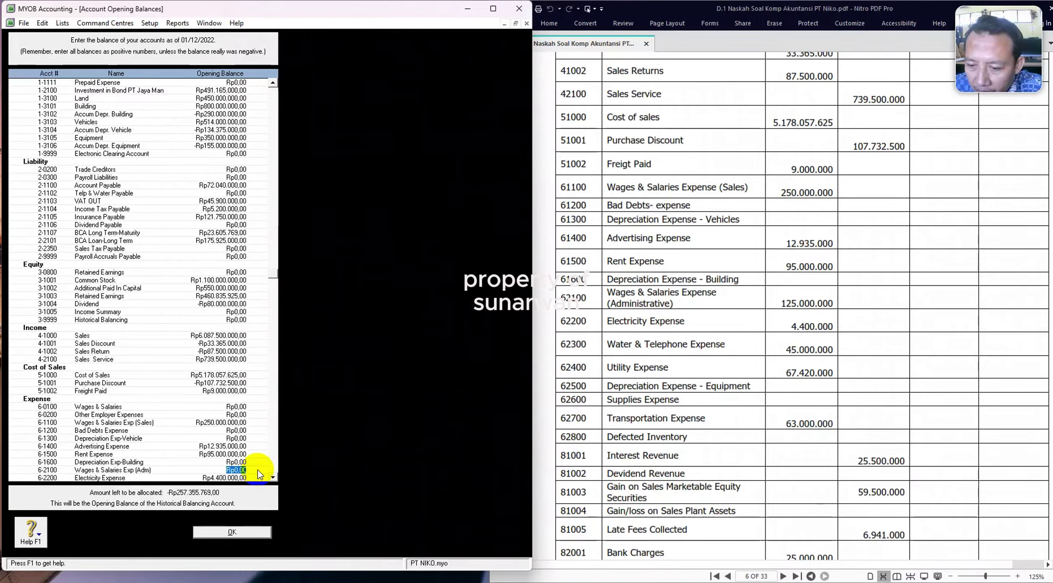
pyautogui.write('125.')
pyautogui.write('000.')
pyautogui.write('000000')
pyautogui.press('Tab')
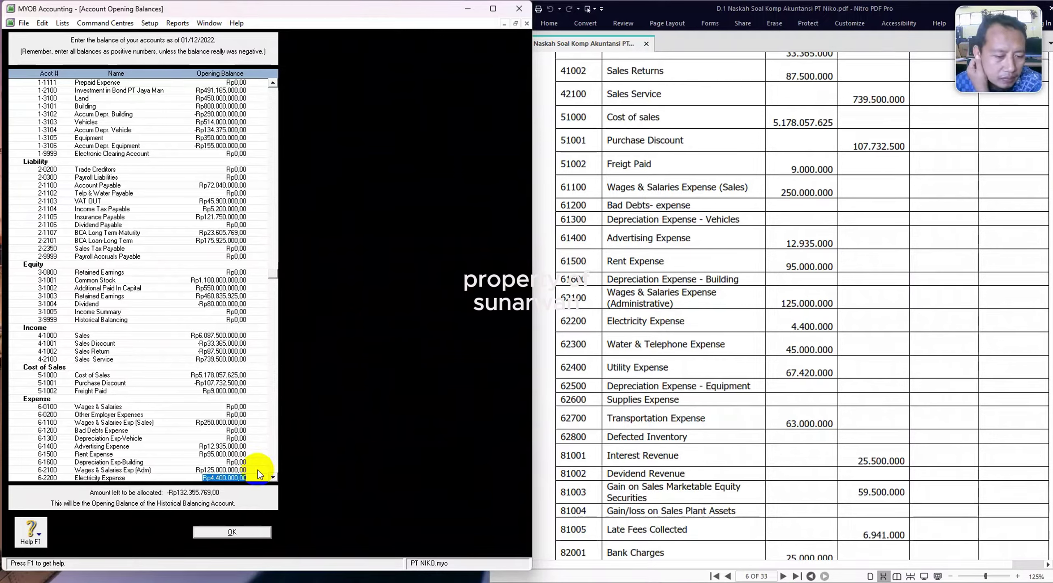
# Enter Transportation Expense 63.000.000 and Interest Revenue 25.500.000.
pyautogui.press('Tab')
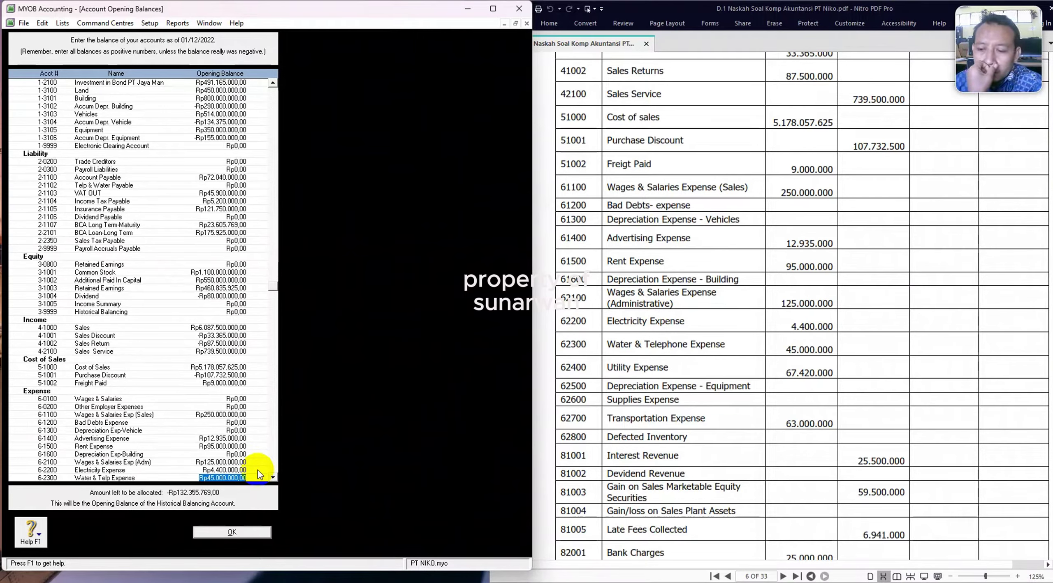
pyautogui.press('Tab')
pyautogui.press('Tab')
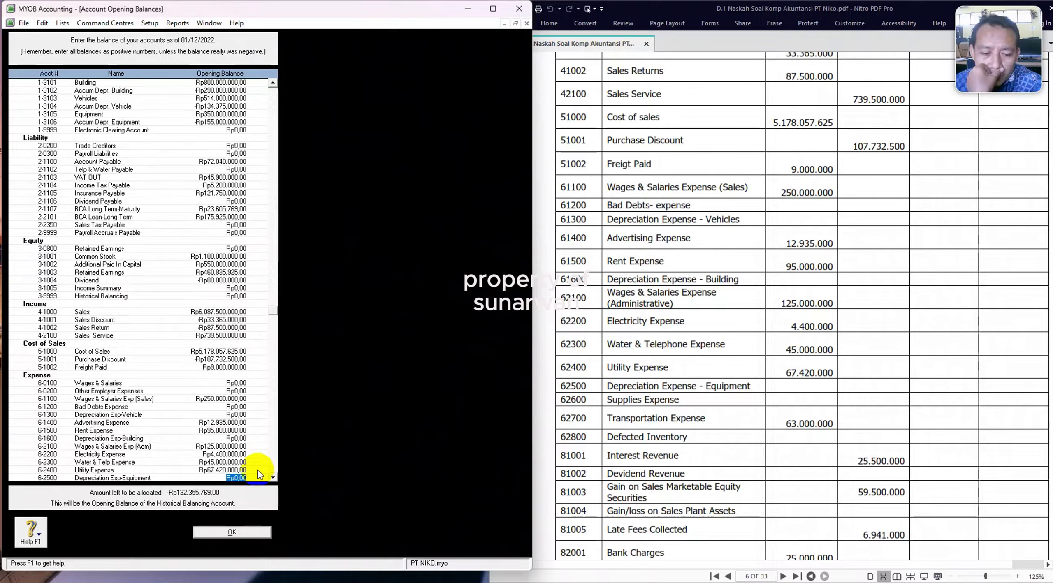
pyautogui.press('Tab')
pyautogui.press('Tab')
pyautogui.write('63000000')
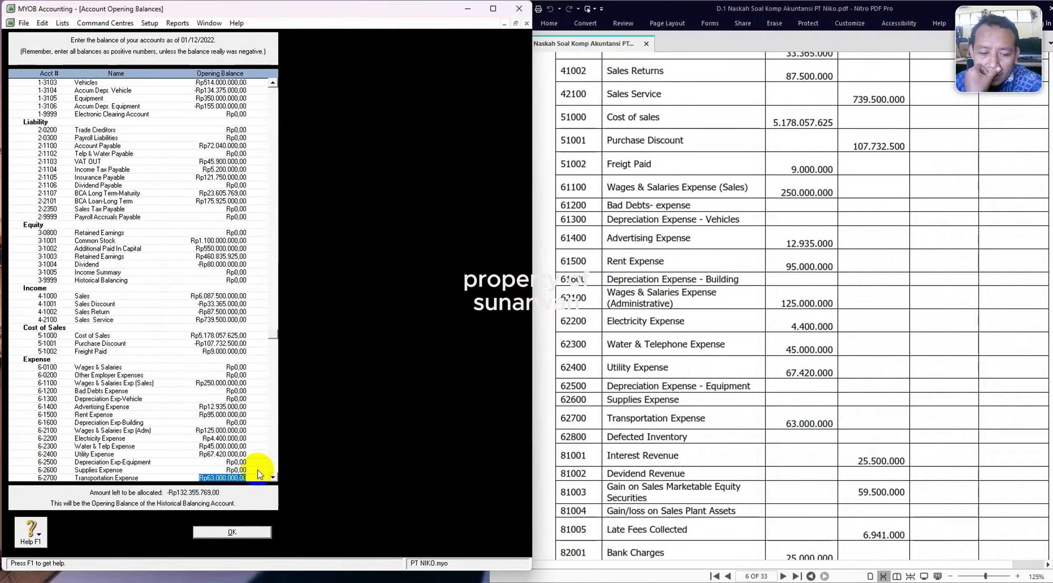
pyautogui.press('Tab')
pyautogui.press('Tab')
pyautogui.write('25500000')
pyautogui.press('Tab')
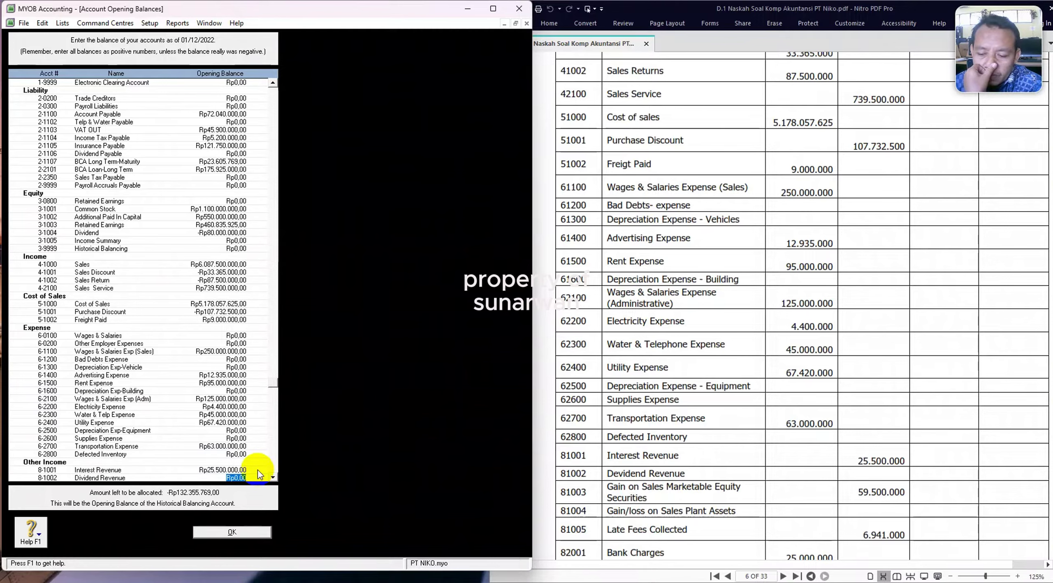
# Replace the Bank Charges opening balance with -25.000.000.
pyautogui.scroll(-3, 961, 339)
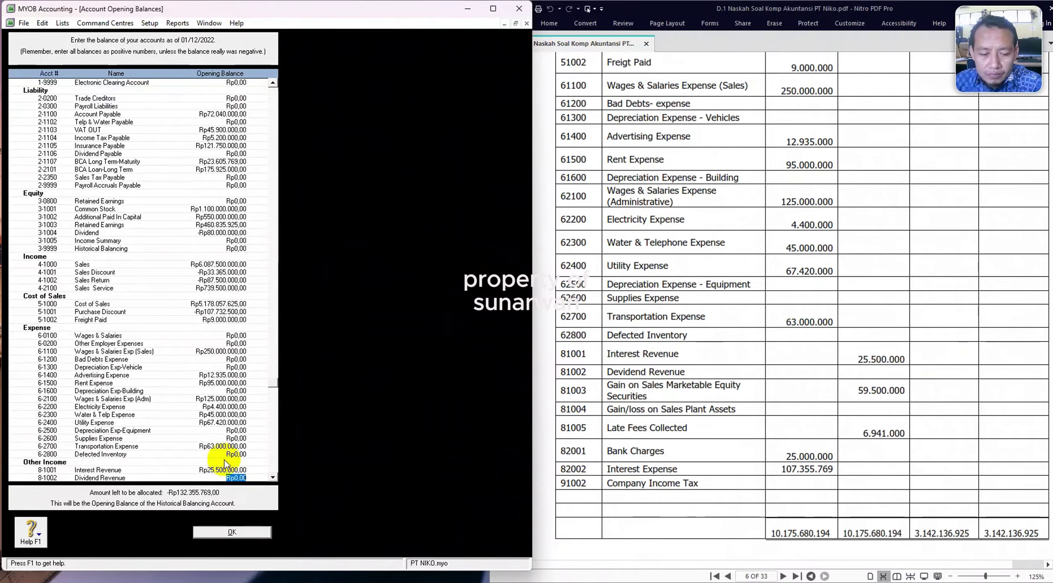
pyautogui.scroll(-3, 223, 460)
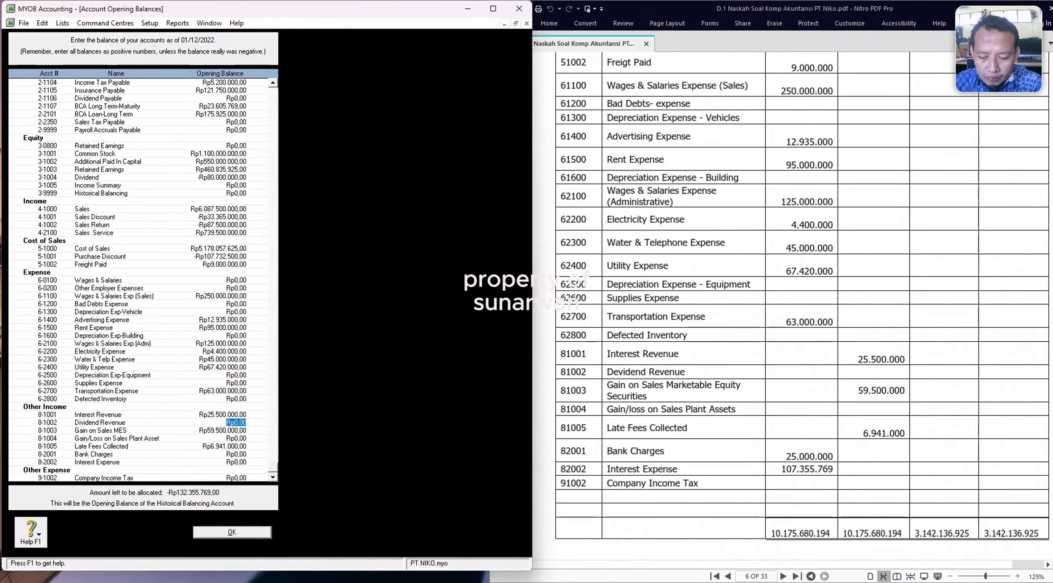
pyautogui.click(215, 454)
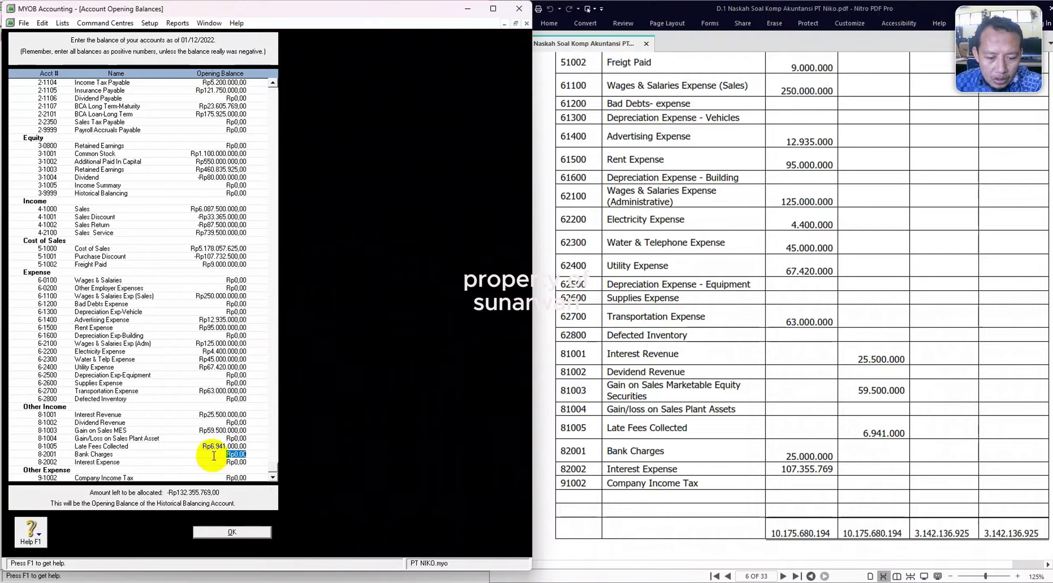
pyautogui.press('BackSpace')
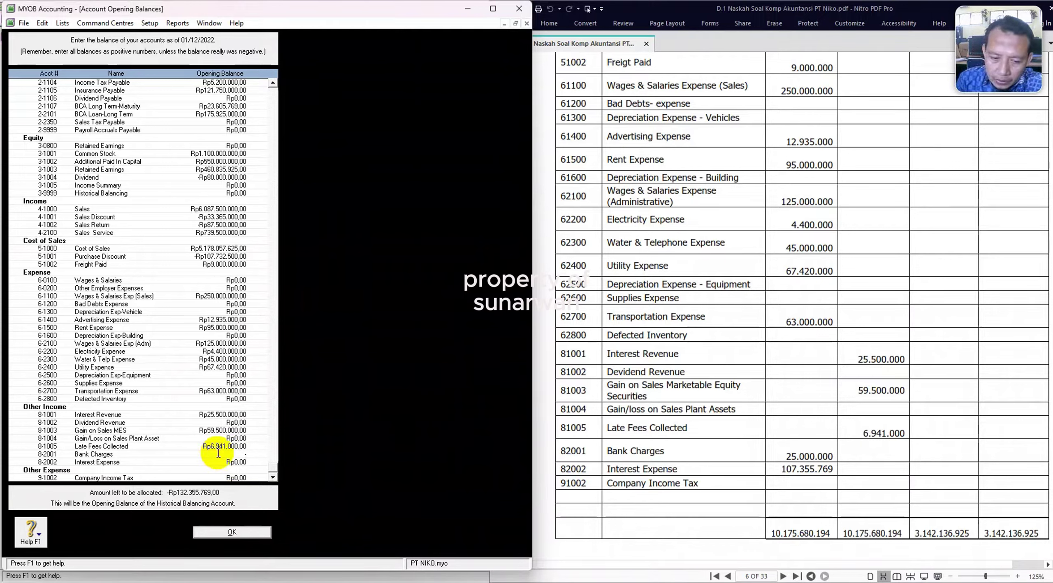
pyautogui.write('-Rp25.')
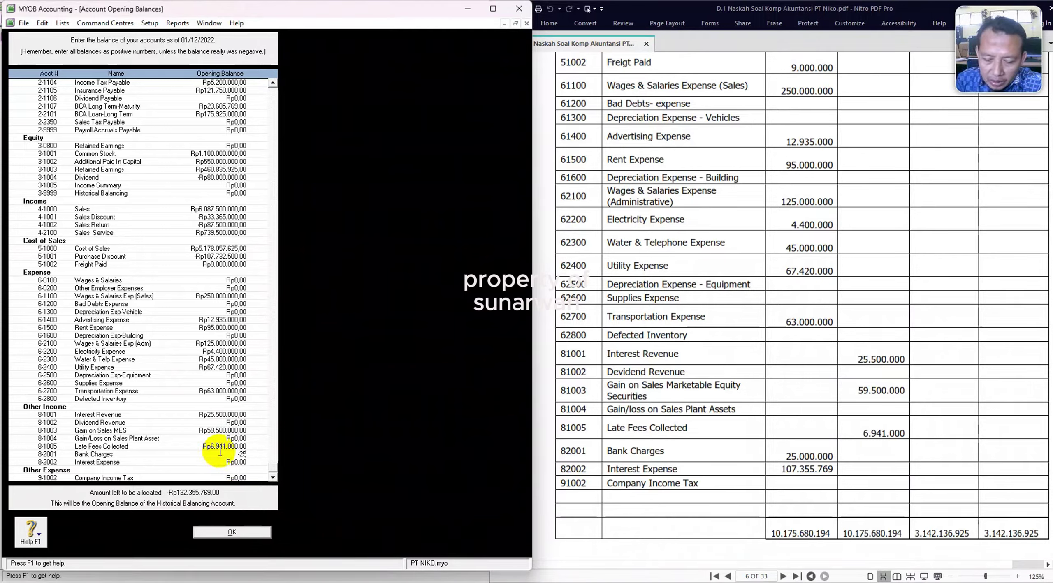
pyautogui.write('00')
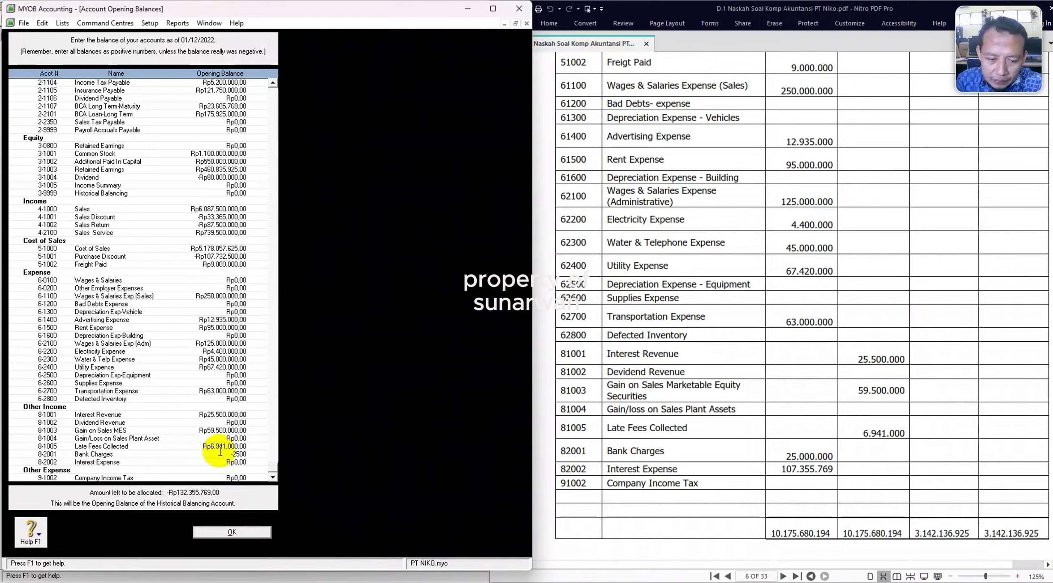
pyautogui.write('0.000')
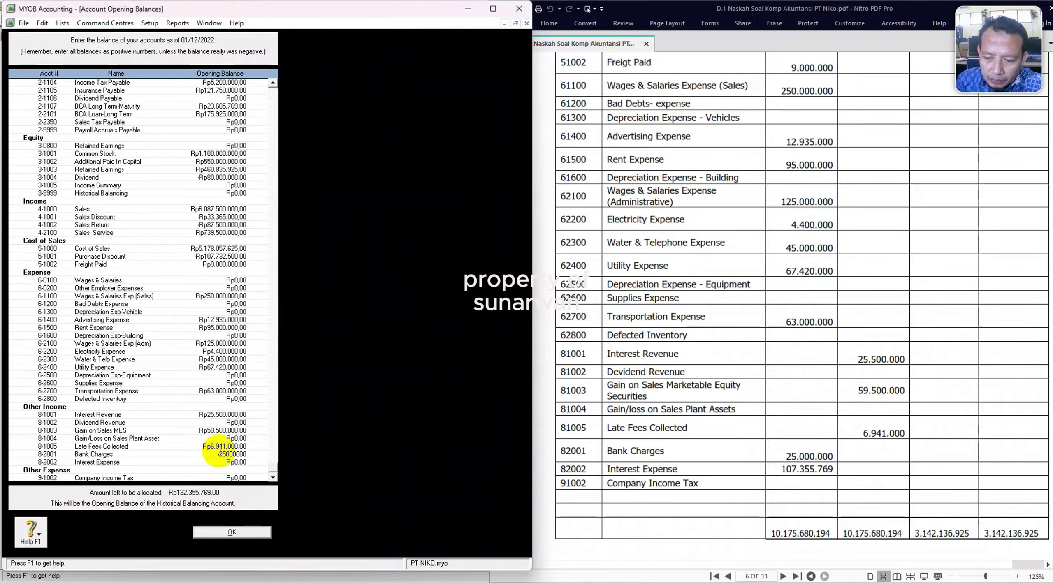
pyautogui.press('Tab')
# Set Interest Expense to -107.355.769, bringing the unallocated amount to Rp0,00.
pyautogui.press('BackSpace')
pyautogui.write('-107')
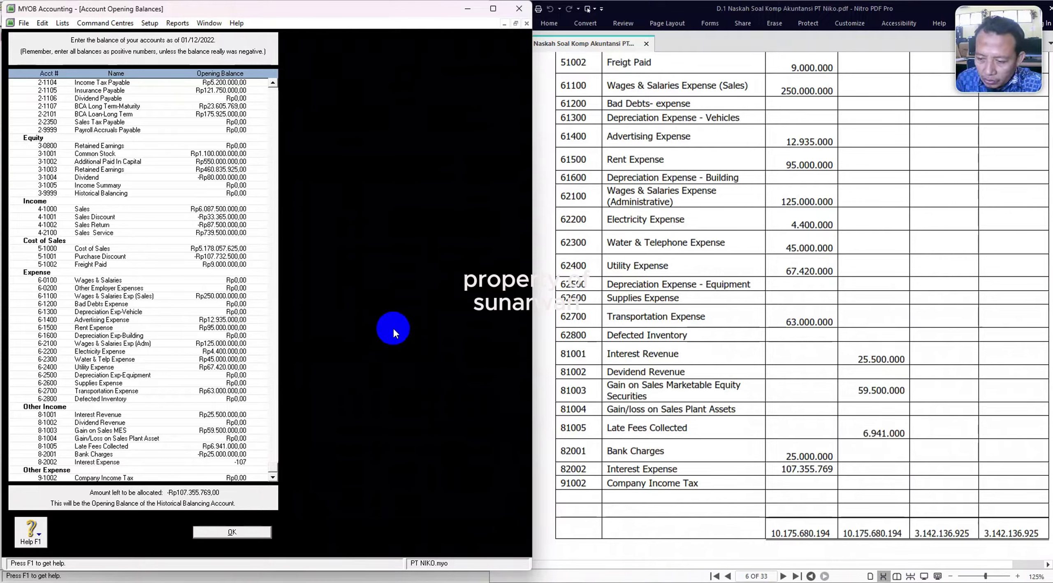
pyautogui.write('355769')
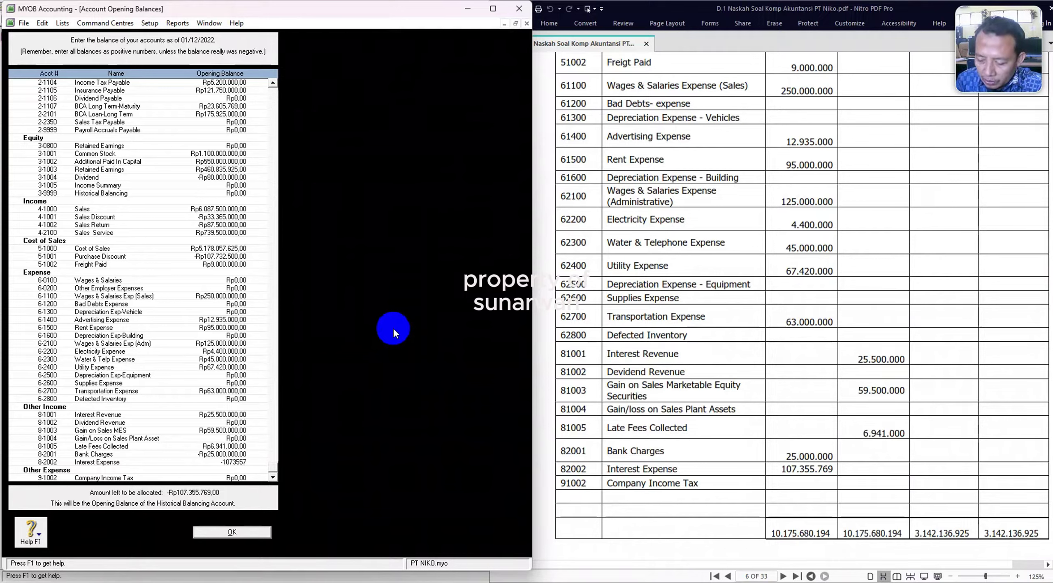
pyautogui.press('Tab')
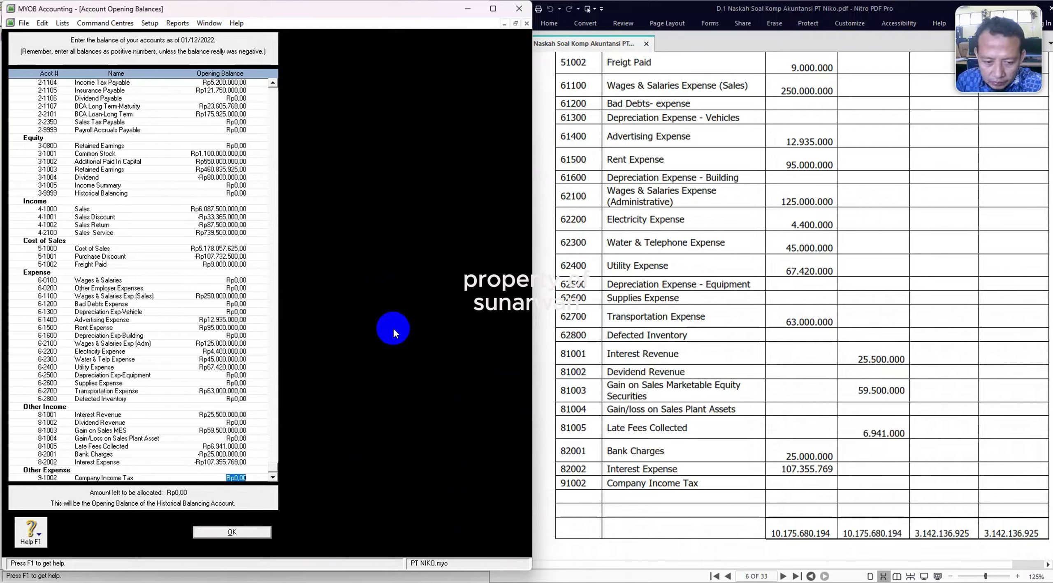
pyautogui.click(234, 479)
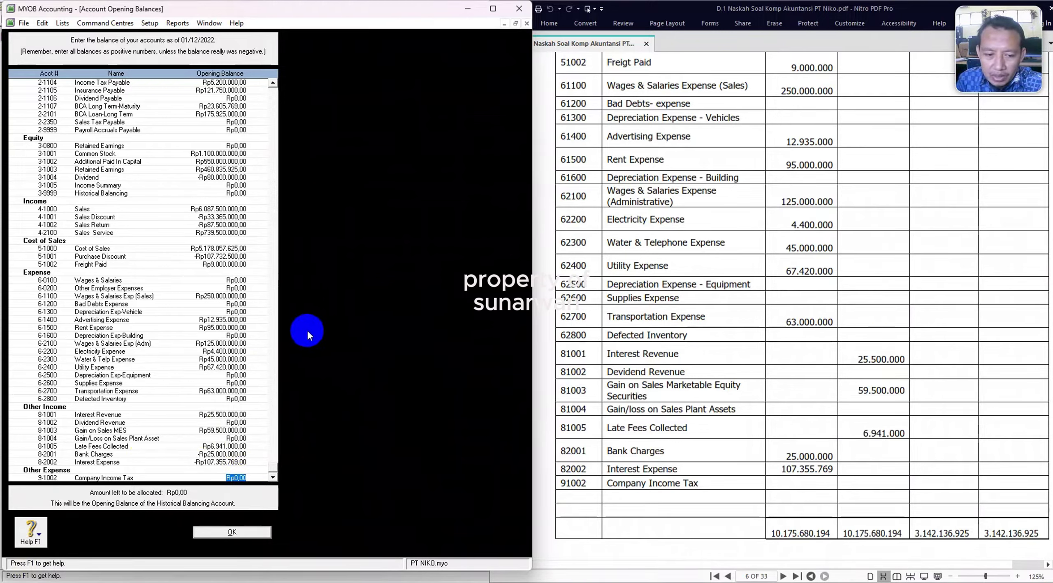
pyautogui.scroll(9, 252, 263)
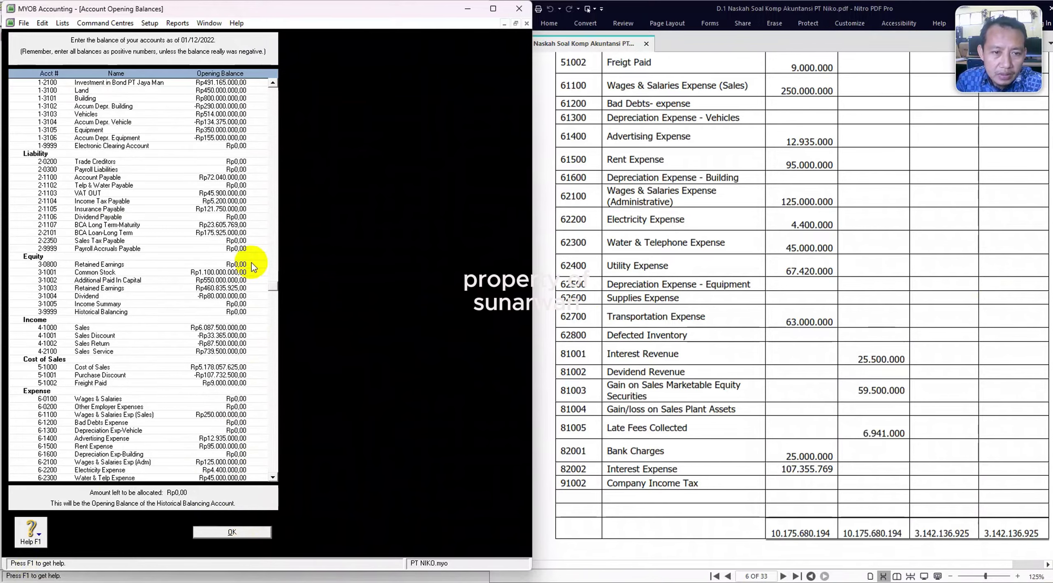
pyautogui.scroll(2, 252, 267)
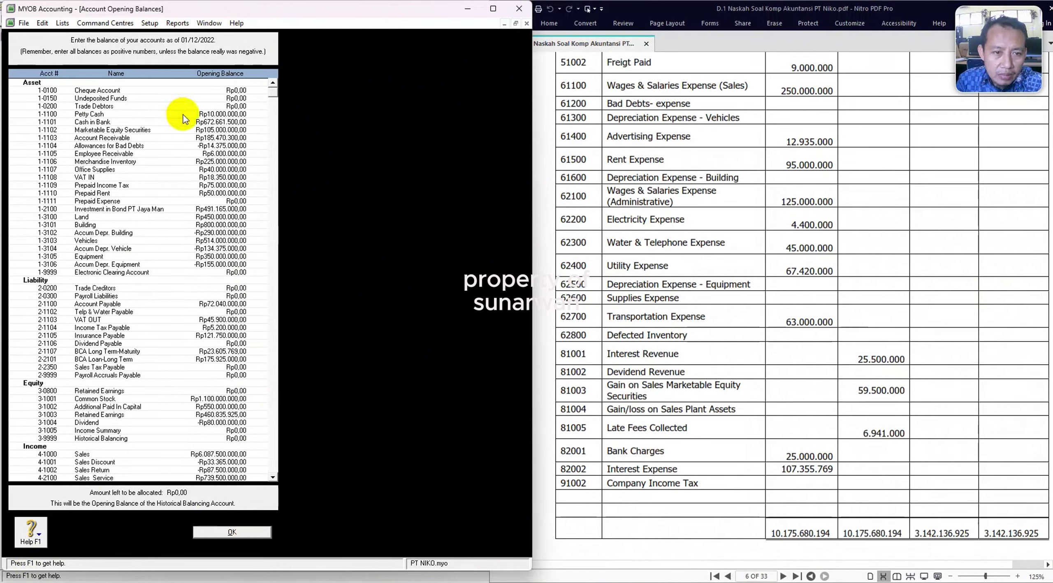
pyautogui.scroll(-10, 251, 443)
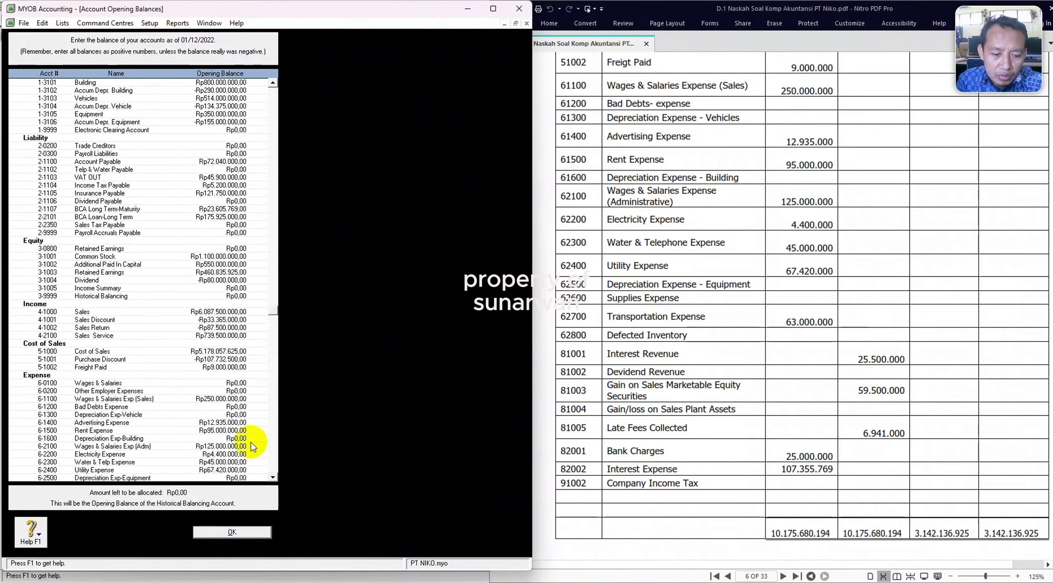
# Save the opening balances and check the Accounts List figures against the PDF before closing it.
pyautogui.click(213, 532)
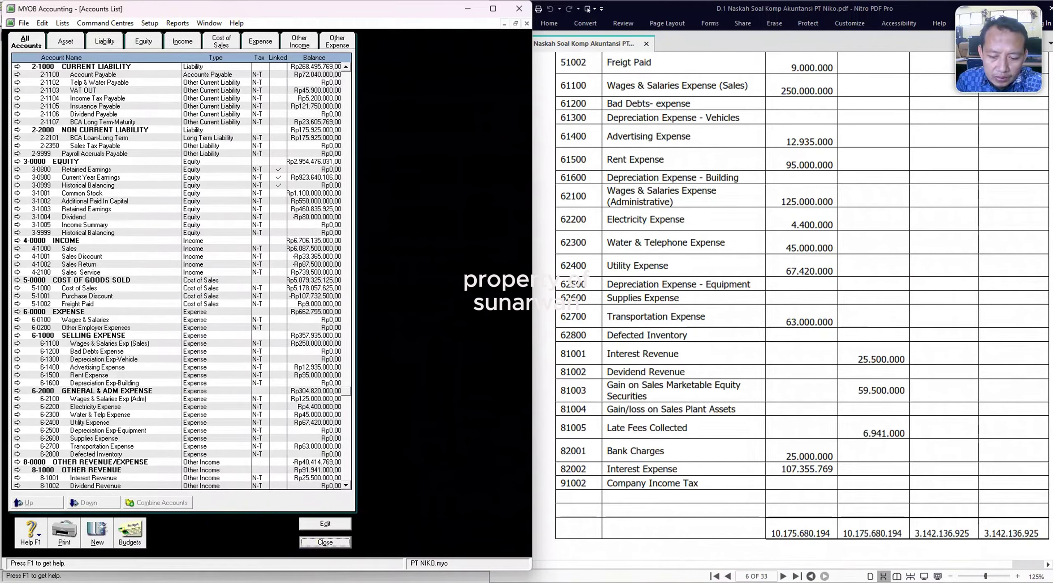
pyautogui.scroll(-3, 163, 385)
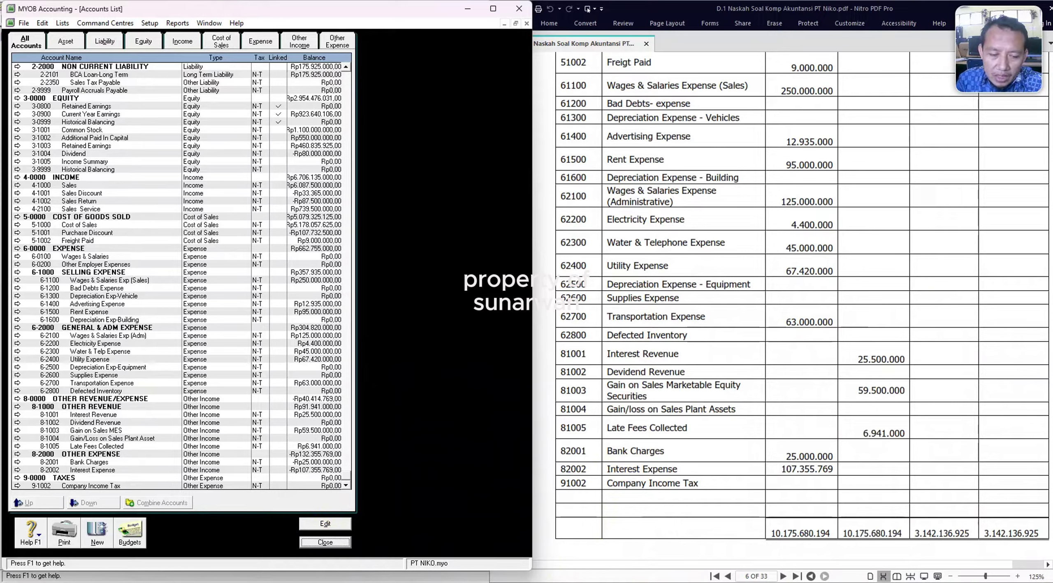
pyautogui.moveTo(533, 535); pyautogui.dragTo(464, 535)
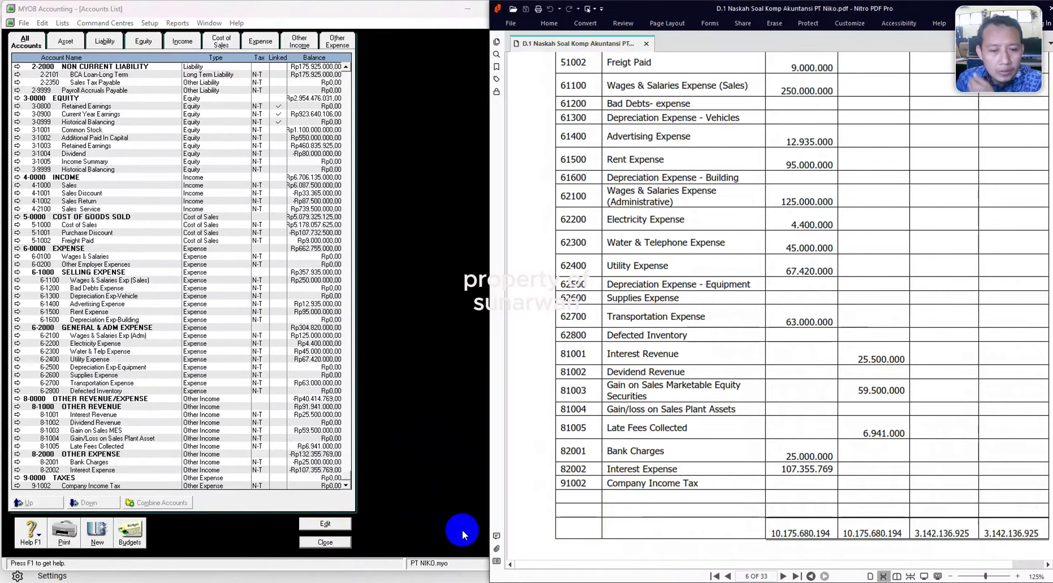
pyautogui.scroll(6, 253, 235)
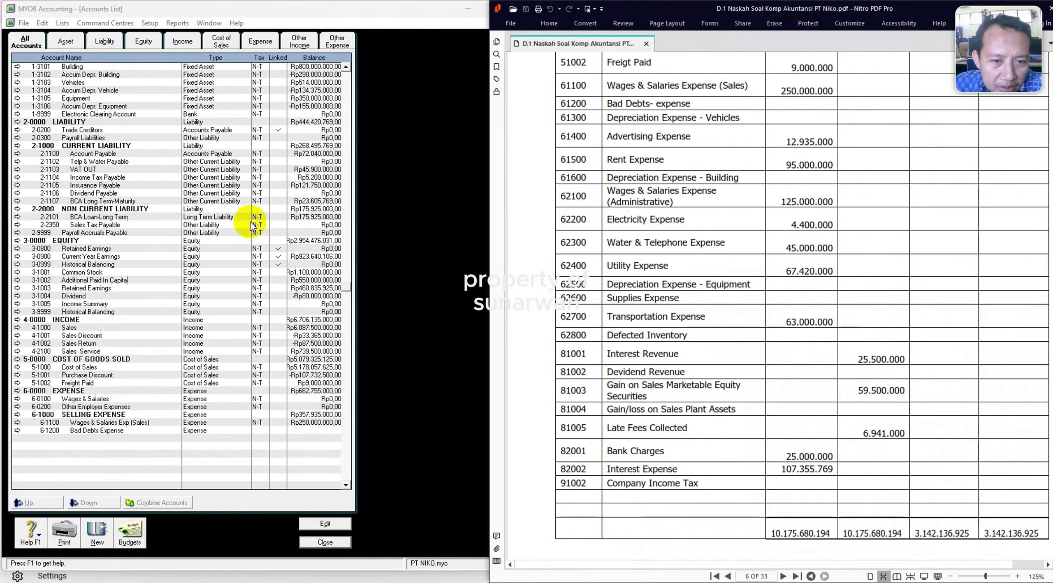
pyautogui.scroll(4, 258, 255)
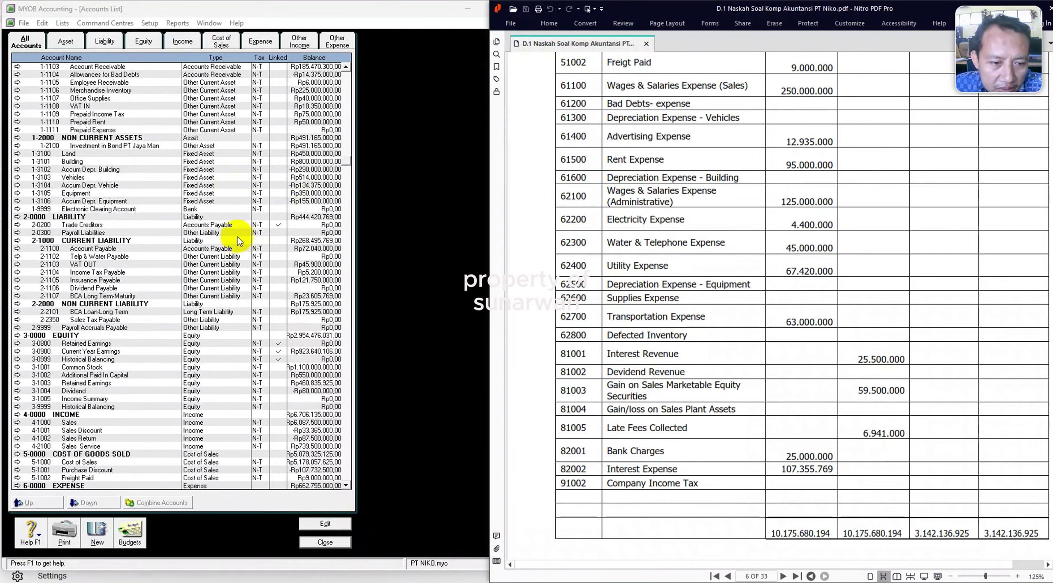
pyautogui.scroll(3, 279, 238)
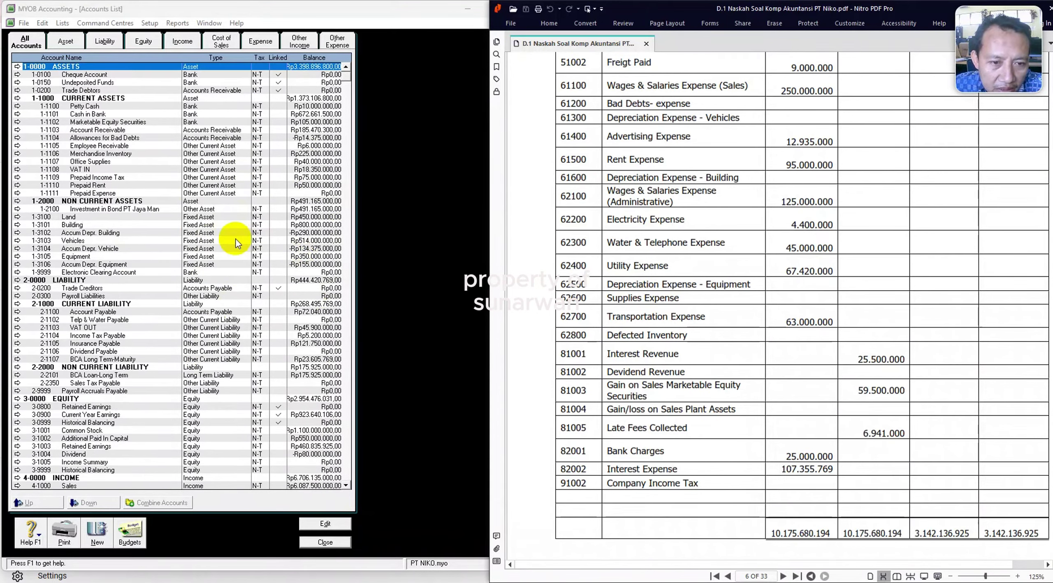
pyautogui.click(318, 543)
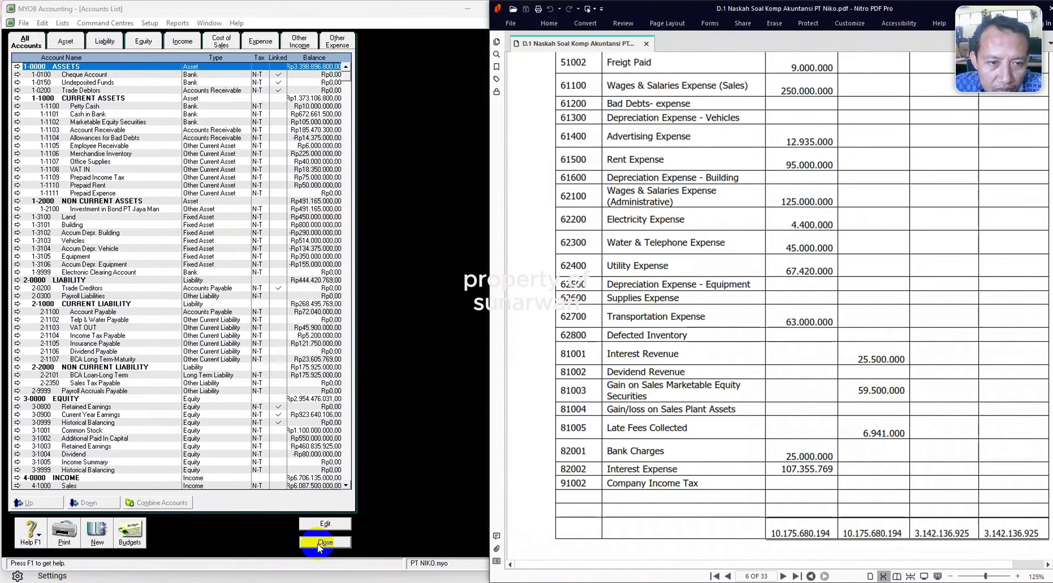
# Link 1-1101 Cash in Bank as the bank account for undeposited funds.
pyautogui.click(150, 23)
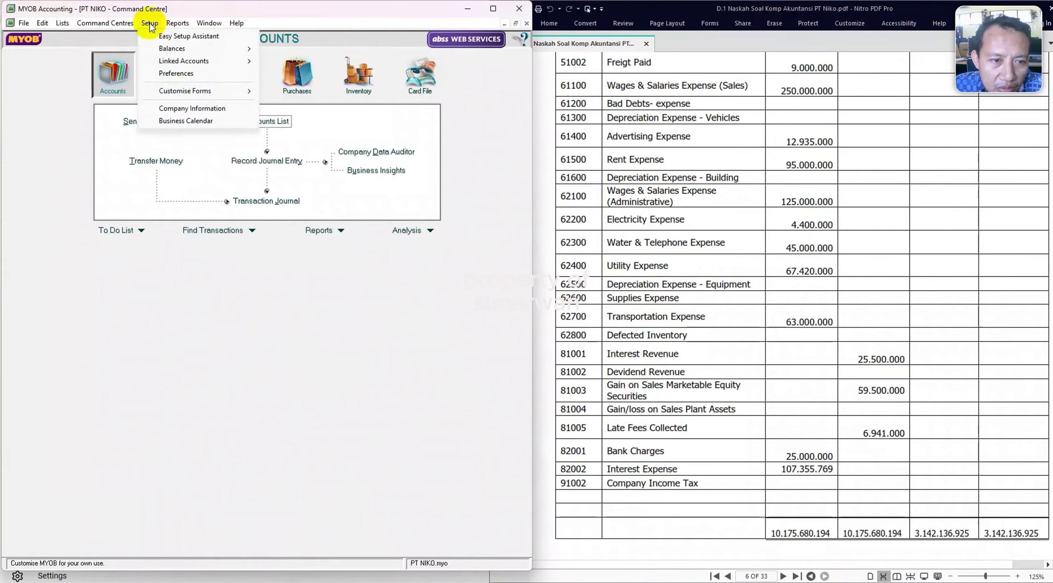
pyautogui.moveTo(200, 61)
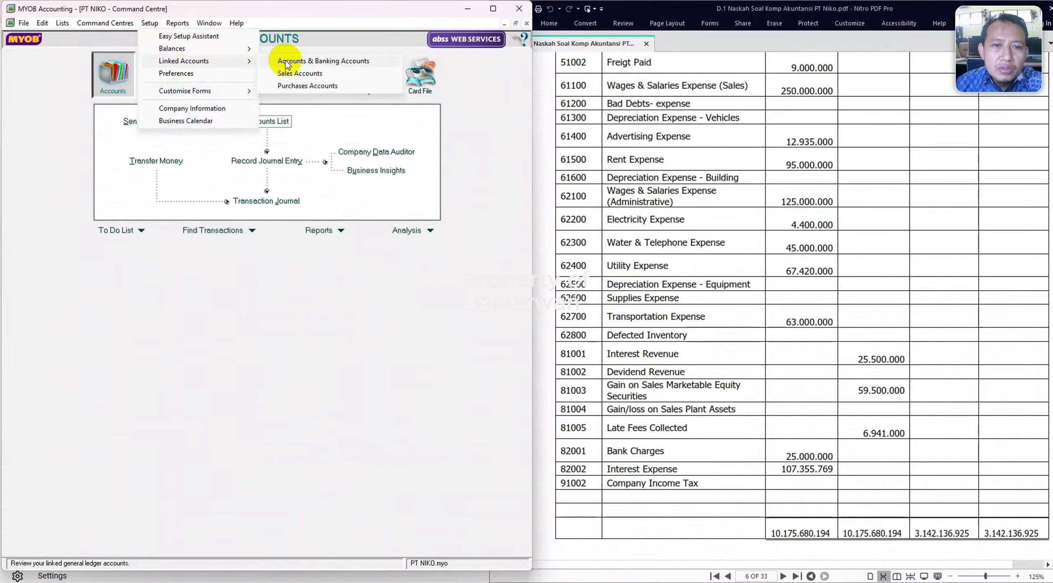
pyautogui.click(309, 61)
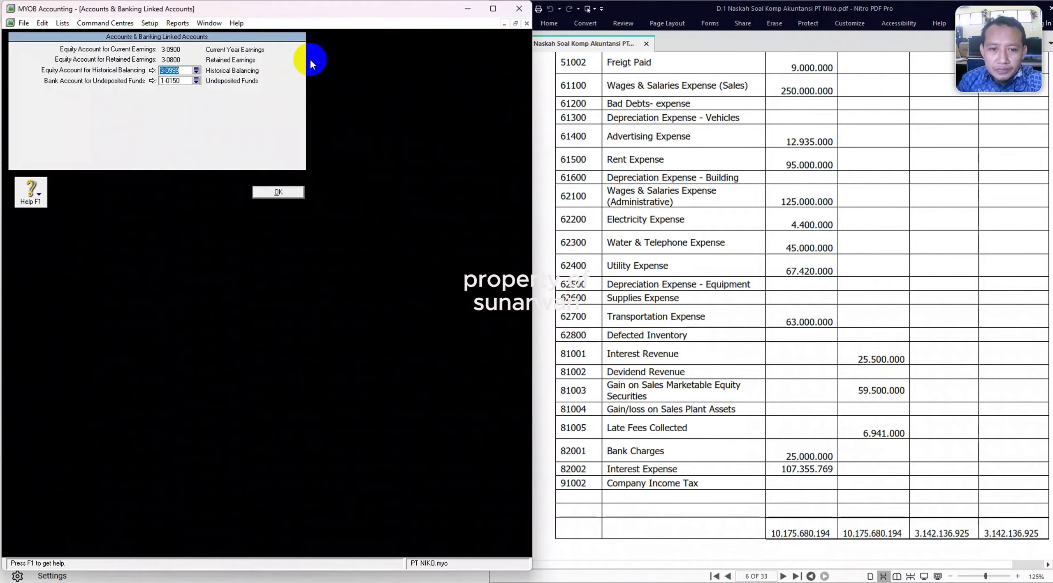
pyautogui.click(196, 82)
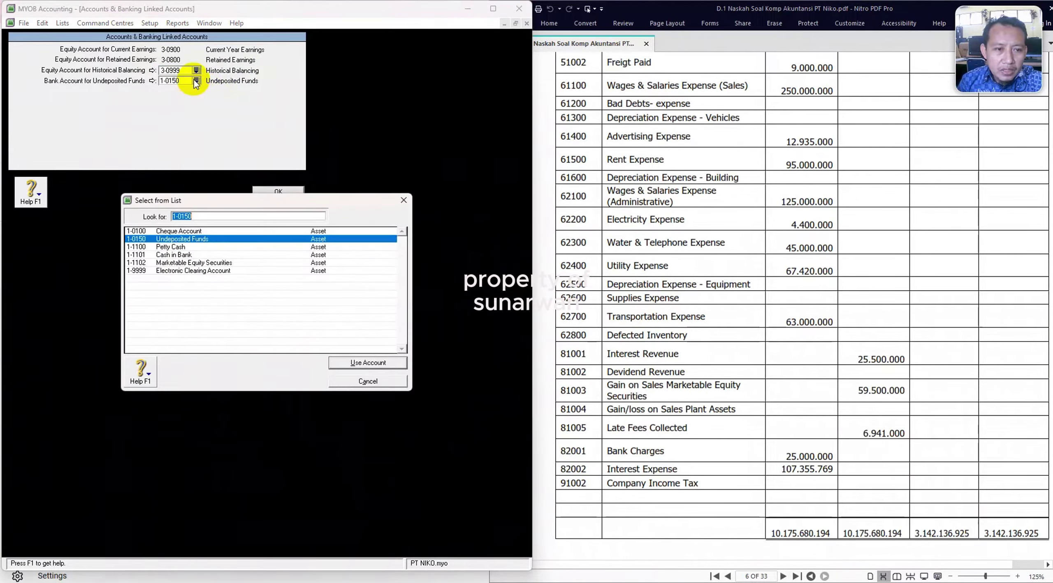
pyautogui.click(188, 256)
pyautogui.doubleClick(188, 257)
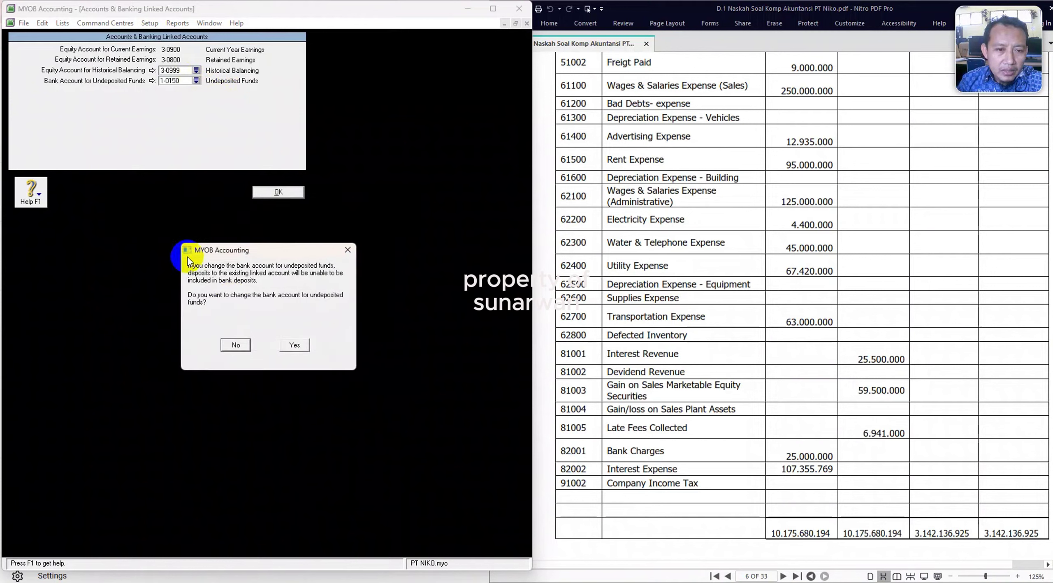
pyautogui.click(295, 346)
# Bring up the Sales Linked Accounts setup.
pyautogui.click(149, 23)
pyautogui.moveTo(188, 61)
pyautogui.click(290, 73)
# Track receivables in 1-1103 Account Receivable and deposit customer receipts to 1-1101 Cash in Bank.
pyautogui.click(197, 50)
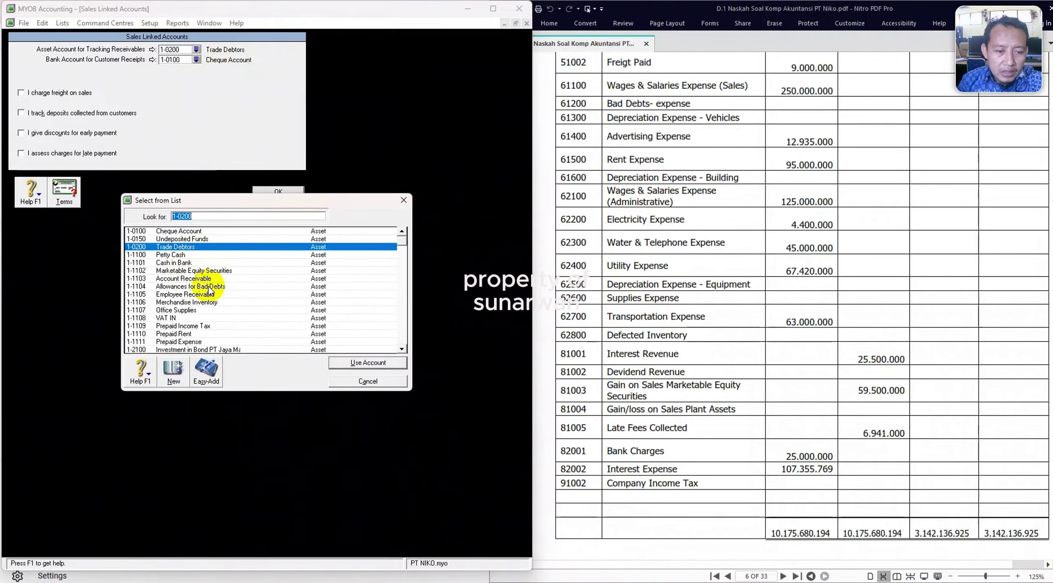
pyautogui.doubleClick(193, 278)
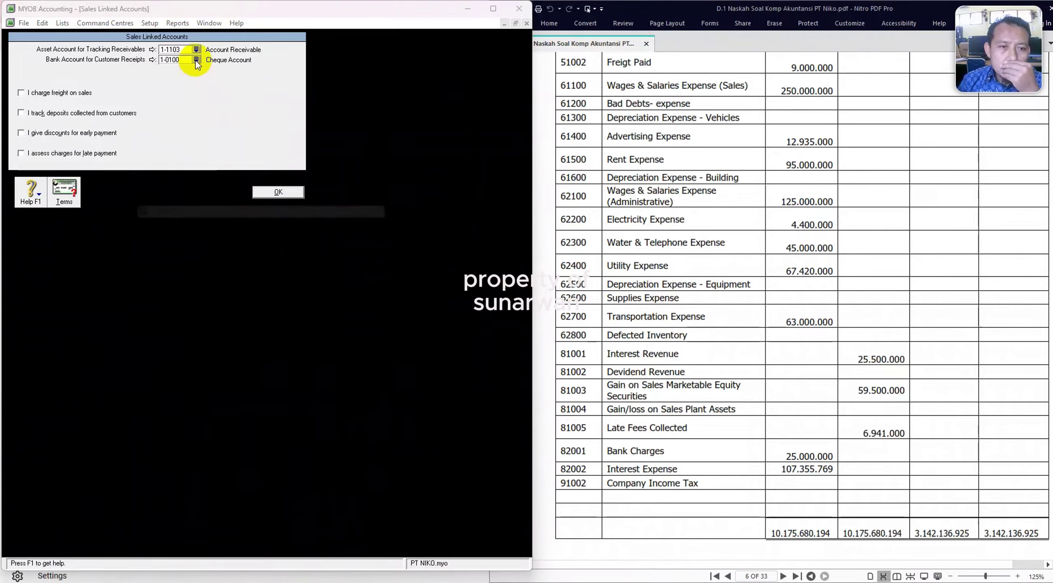
pyautogui.click(196, 60)
pyautogui.click(184, 255)
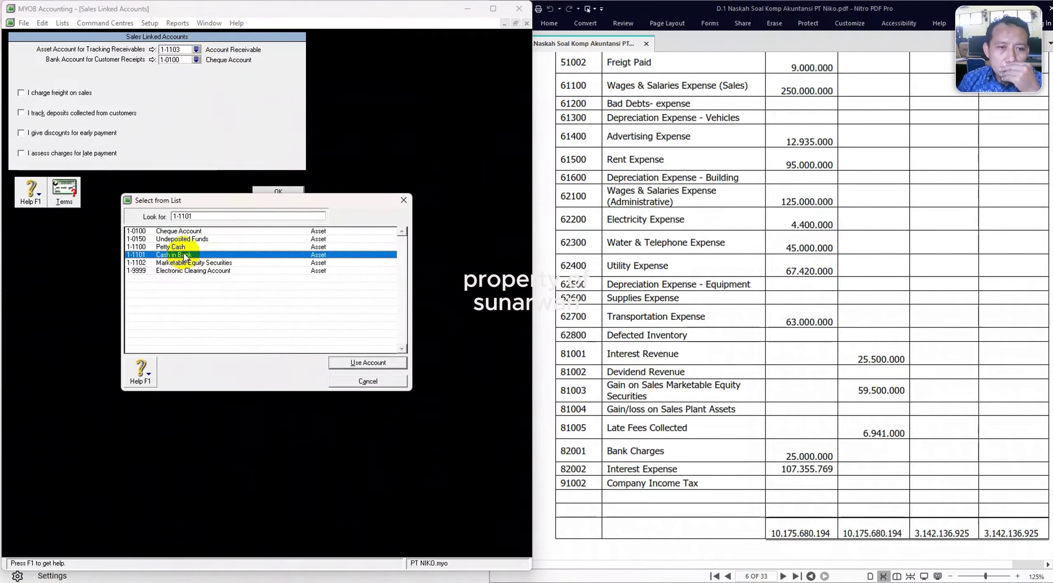
pyautogui.click(367, 364)
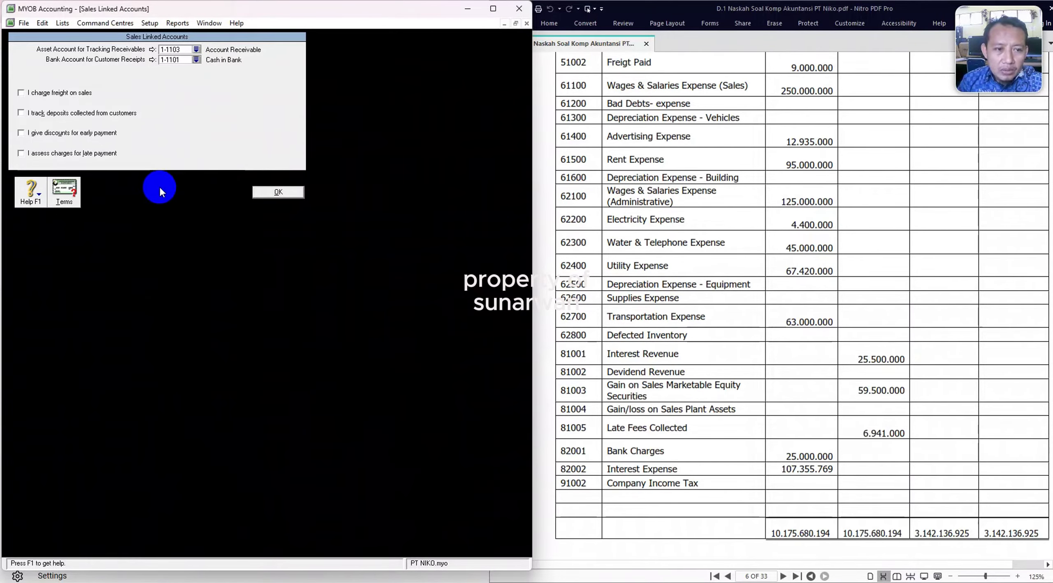
# Turn on early-payment discounts using 4-1001 Sales Discount.
pyautogui.click(21, 133)
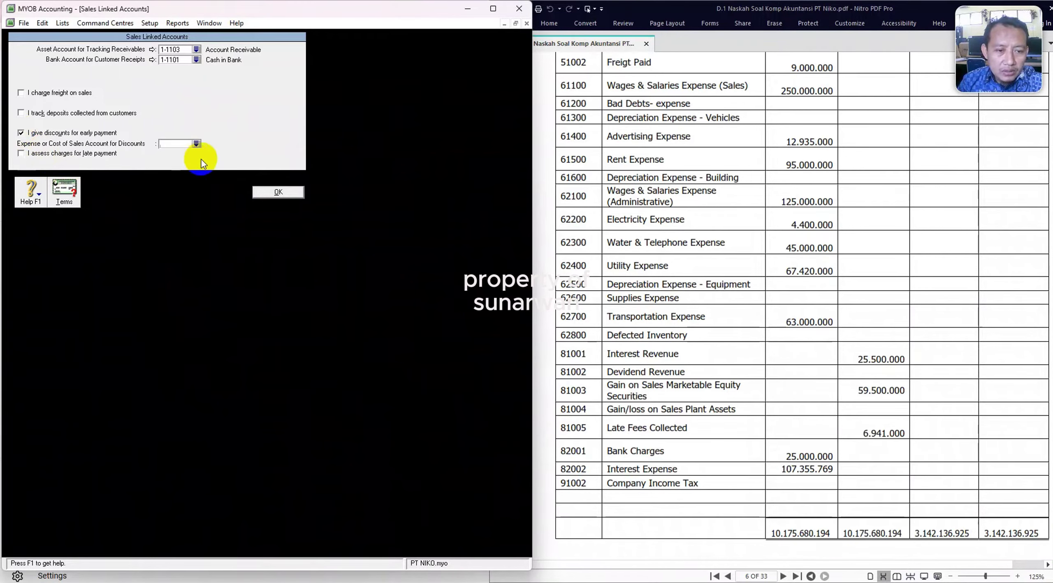
pyautogui.click(196, 144)
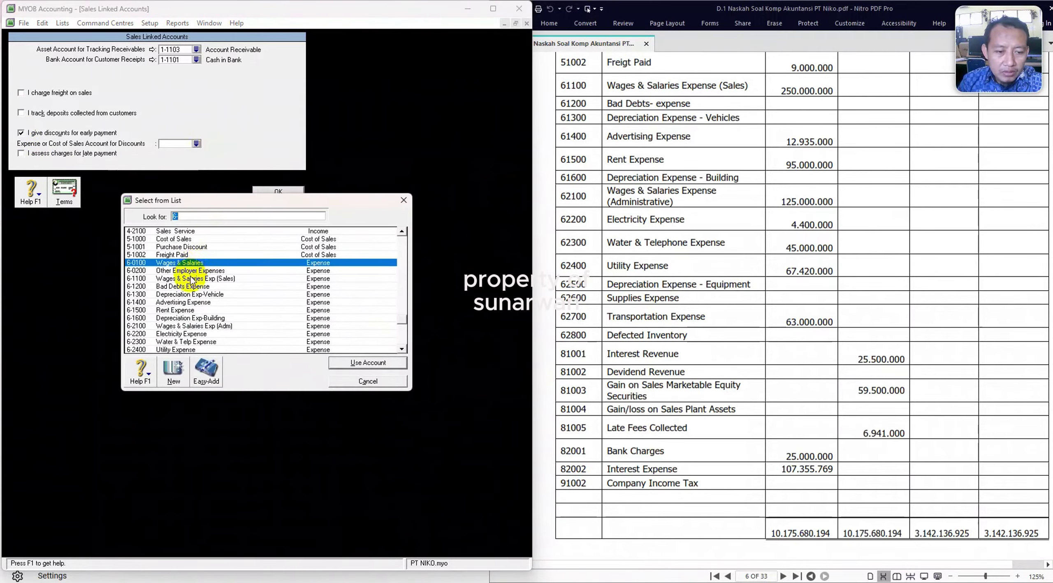
pyautogui.scroll(1, 195, 264)
pyautogui.doubleClick(194, 240)
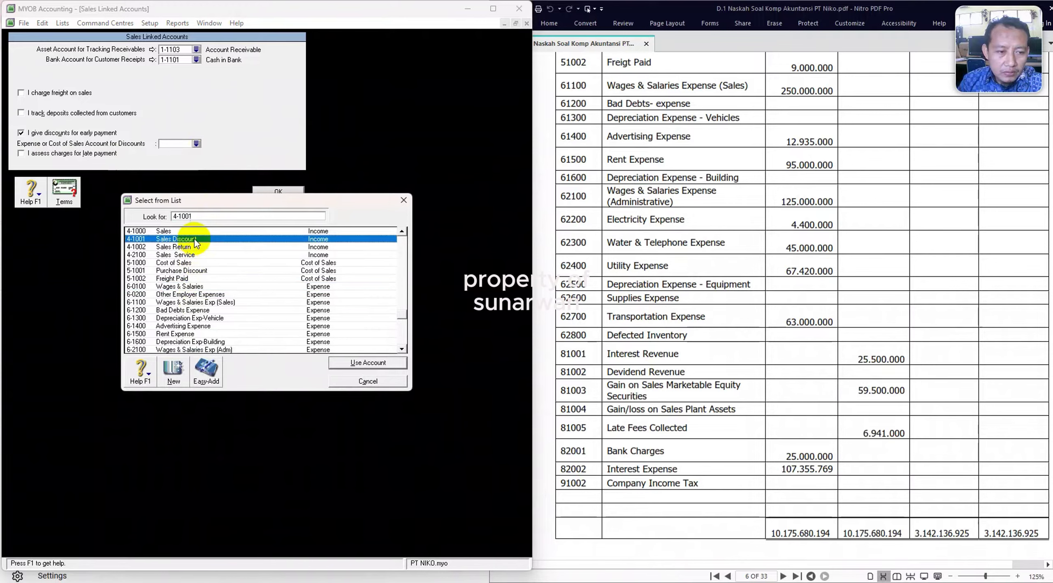
pyautogui.click(268, 331)
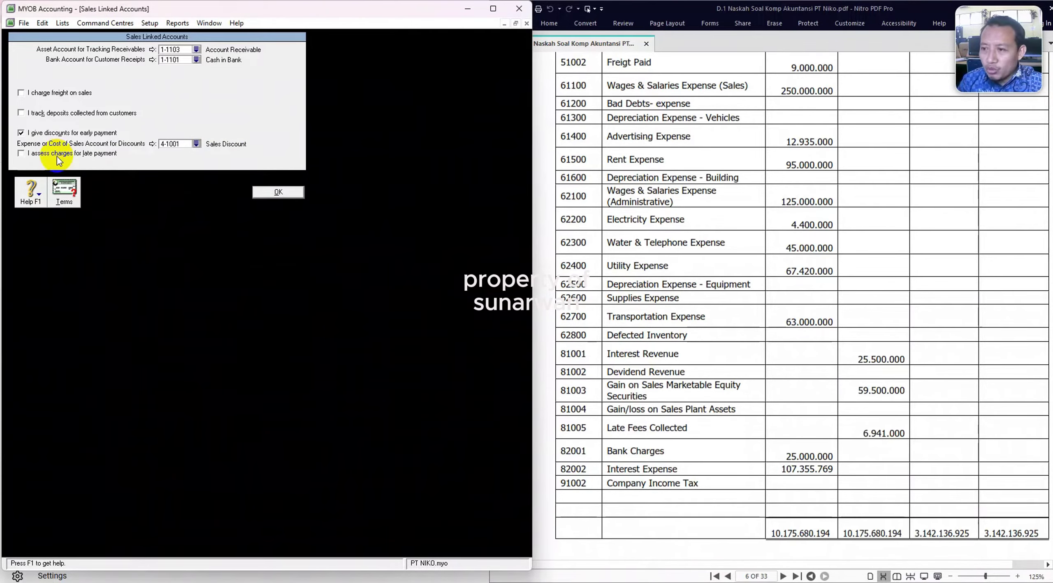
# Save the sales links, then set purchases to 2-1100 Account Payable and 1-1101 Cash in Bank.
pyautogui.click(276, 192)
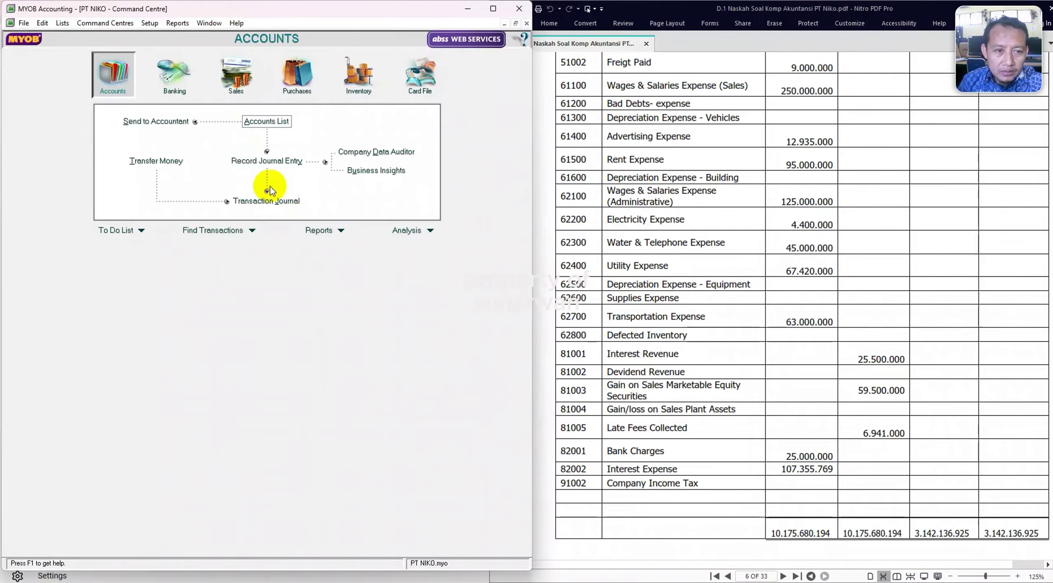
pyautogui.click(150, 23)
pyautogui.moveTo(203, 61)
pyautogui.click(292, 85)
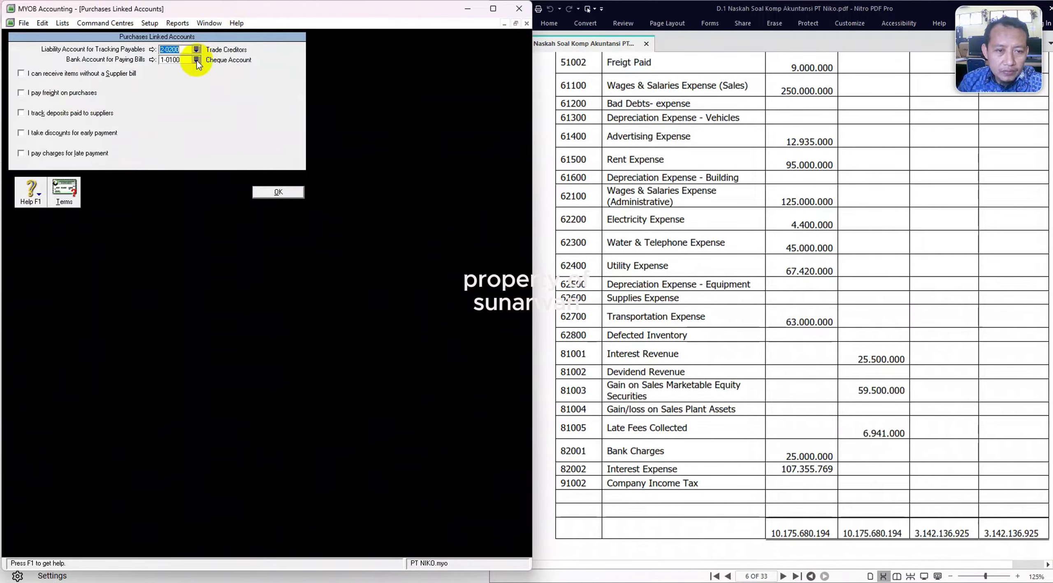
pyautogui.click(197, 50)
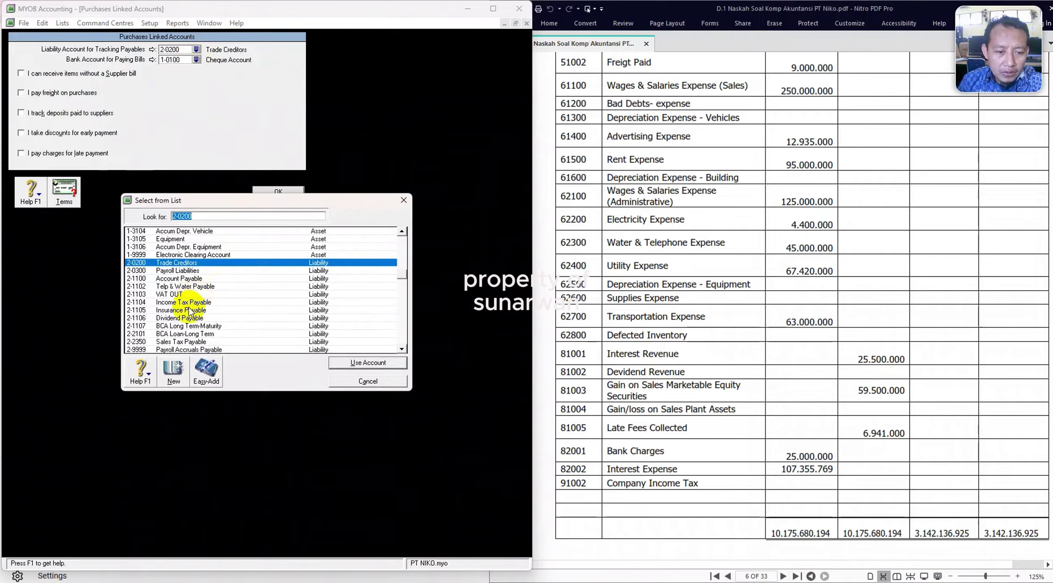
pyautogui.doubleClick(193, 278)
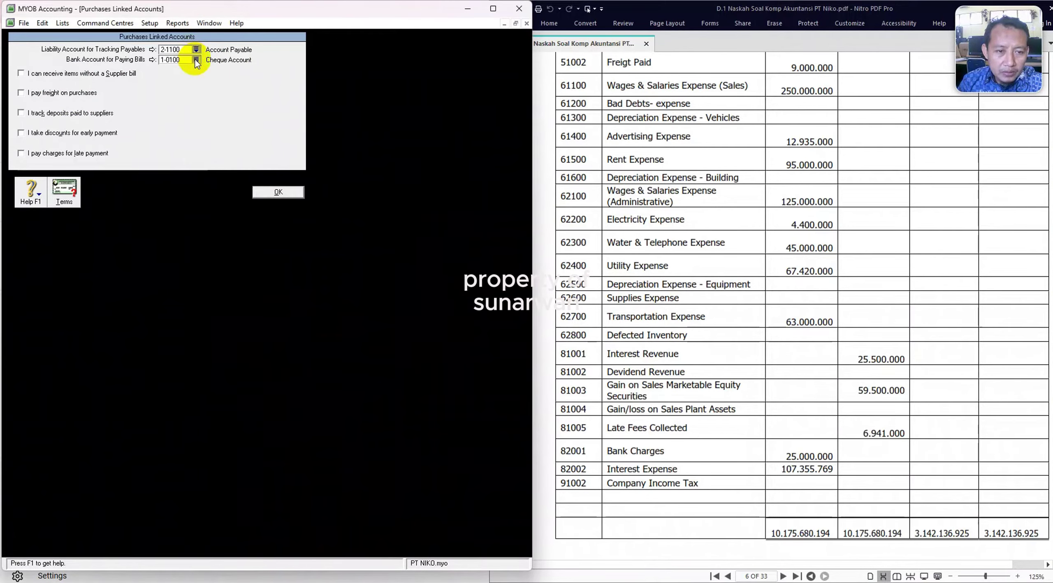
pyautogui.click(196, 60)
pyautogui.doubleClick(184, 255)
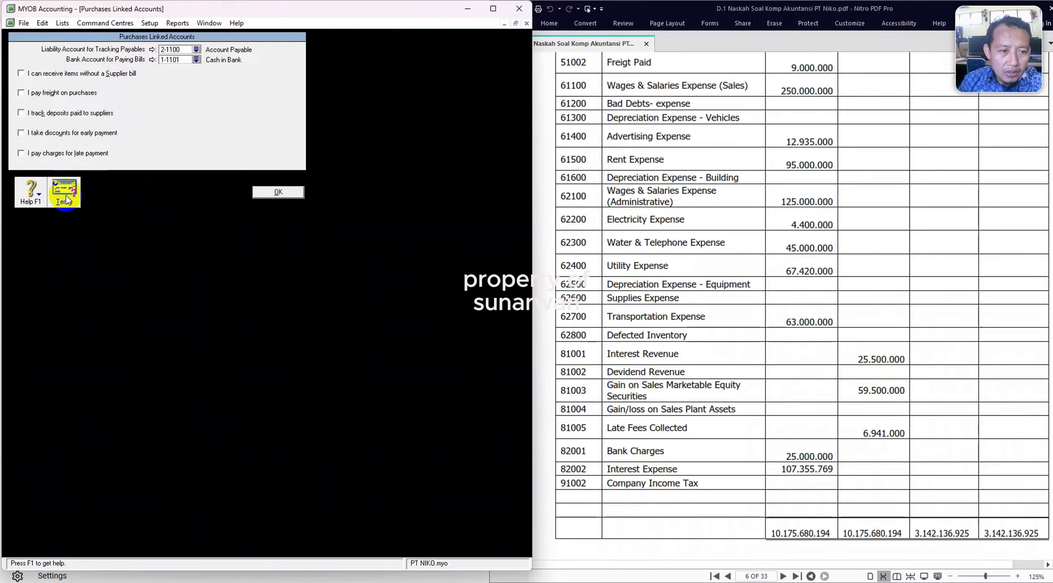
# Enable early-payment purchase discounts to 5-1001 Purchase Discount and save.
pyautogui.click(21, 133)
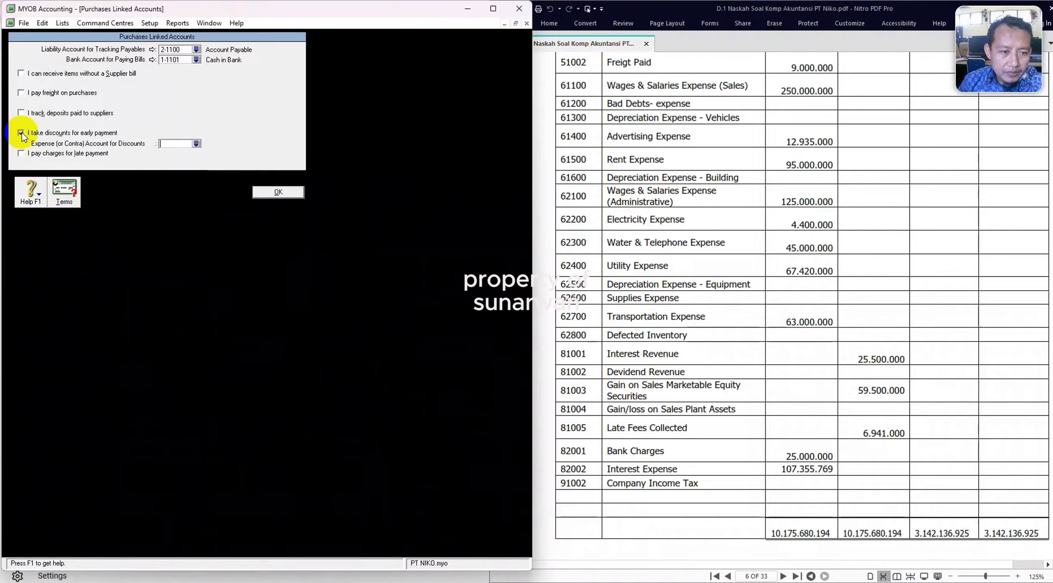
pyautogui.click(196, 143)
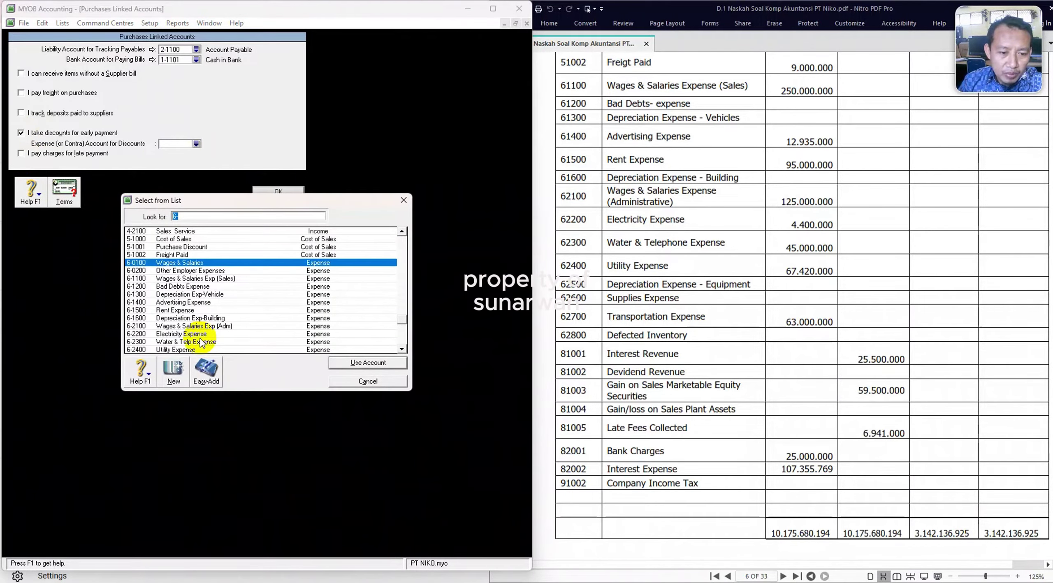
pyautogui.doubleClick(211, 247)
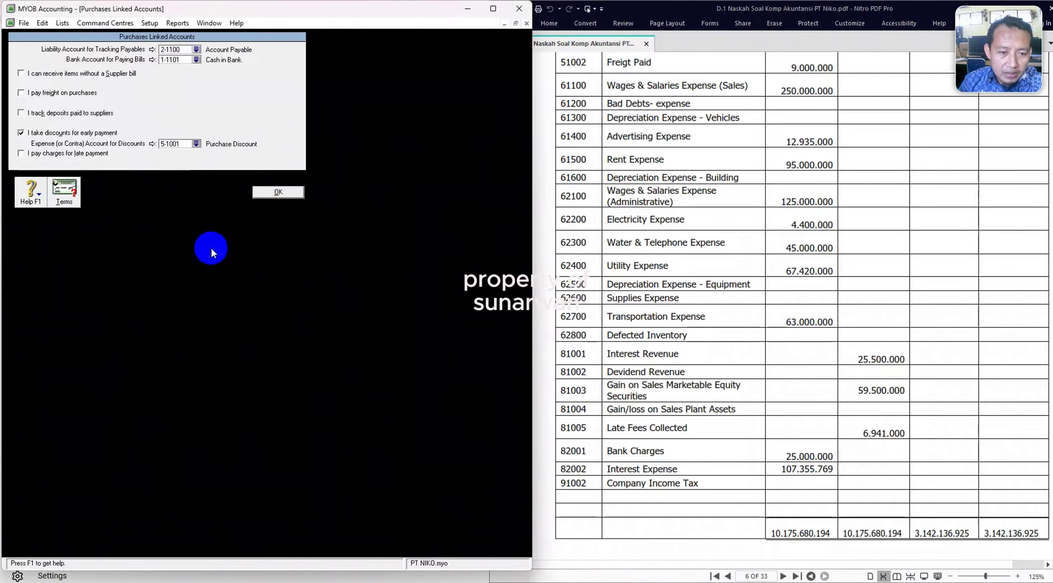
pyautogui.click(275, 193)
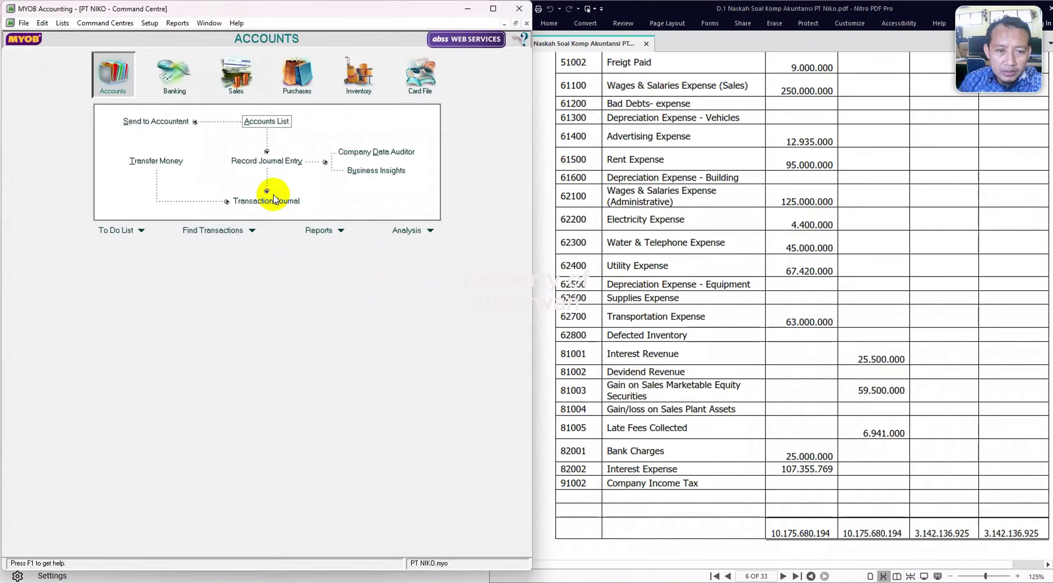
# Delete asset accounts 1-0100 Cheque Account, 1-0150 Undeposited Funds and 1-0200 Trade Debtors.
pyautogui.click(257, 127)
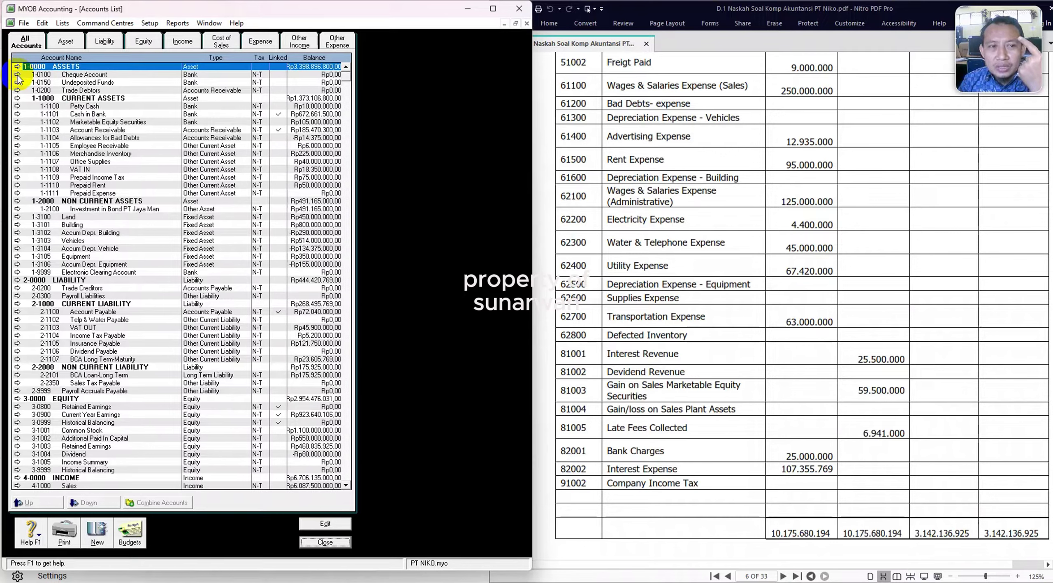
pyautogui.click(17, 74)
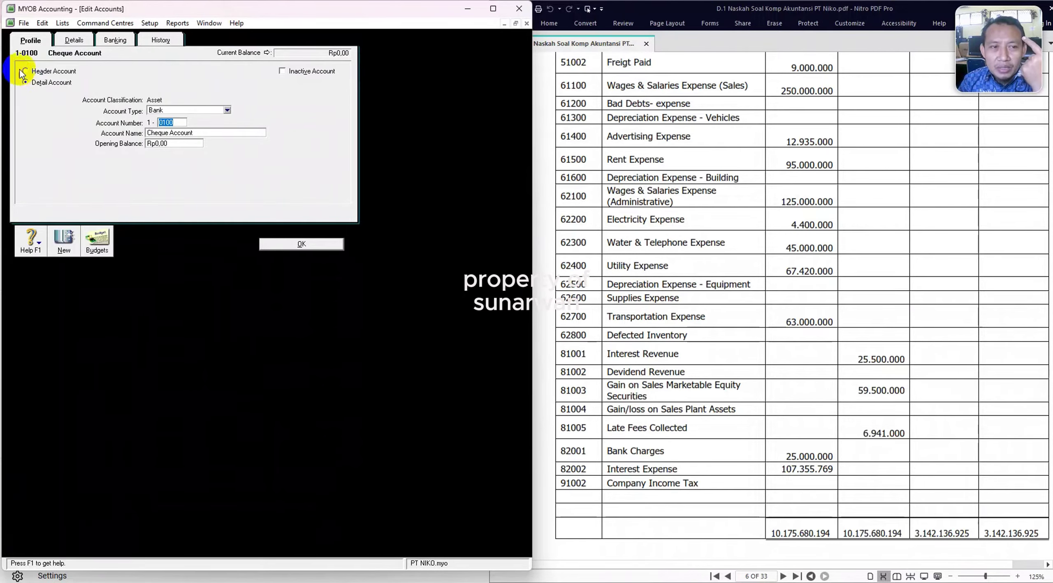
pyautogui.click(42, 23)
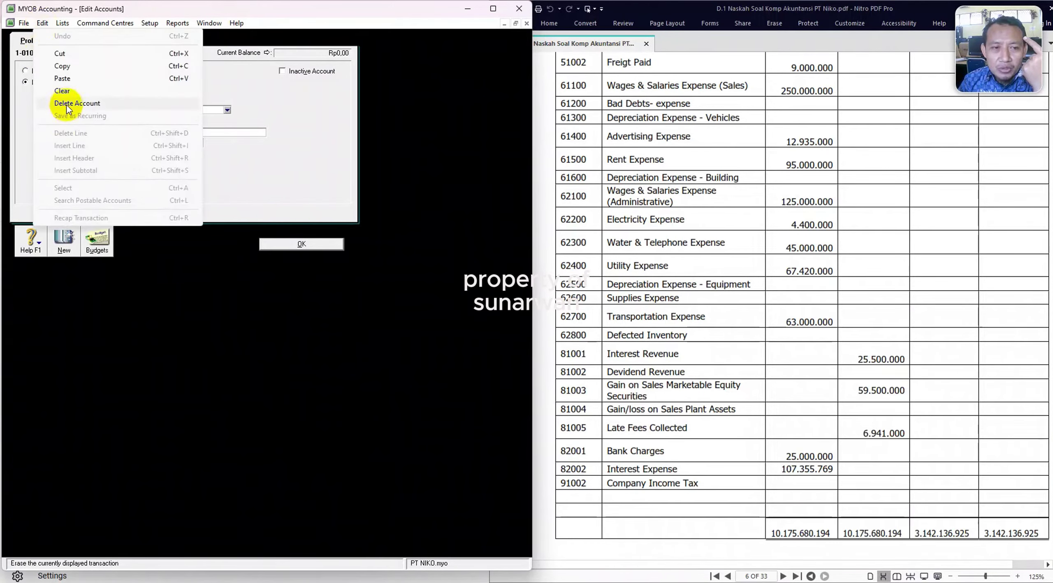
pyautogui.click(68, 104)
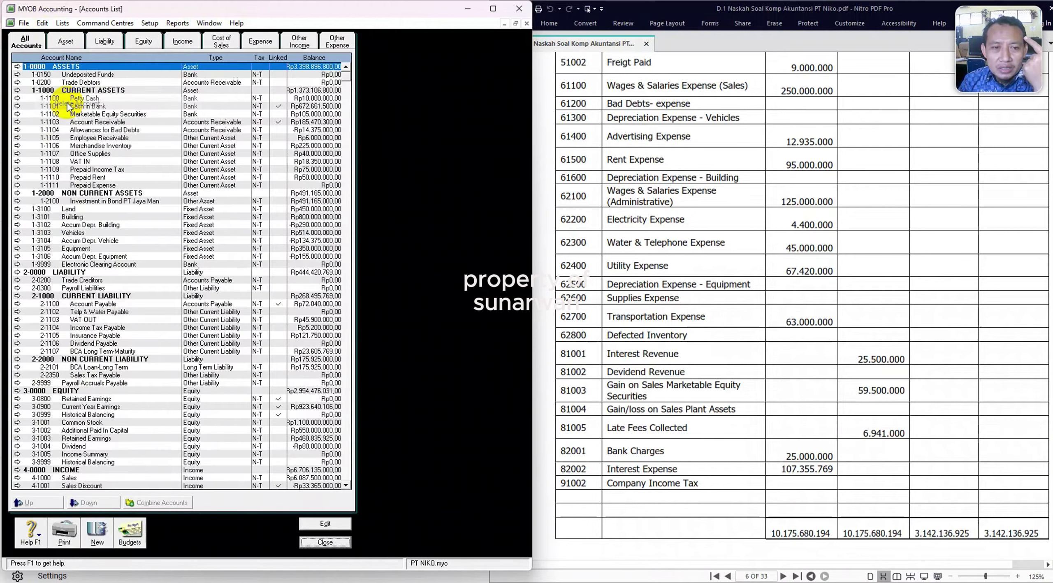
pyautogui.click(17, 75)
pyautogui.click(42, 23)
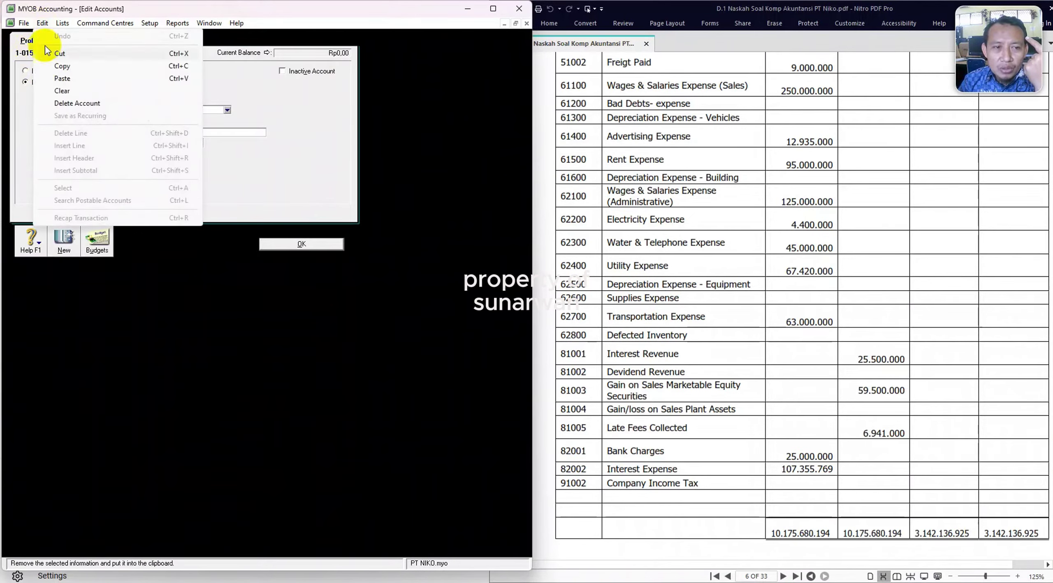
pyautogui.click(68, 103)
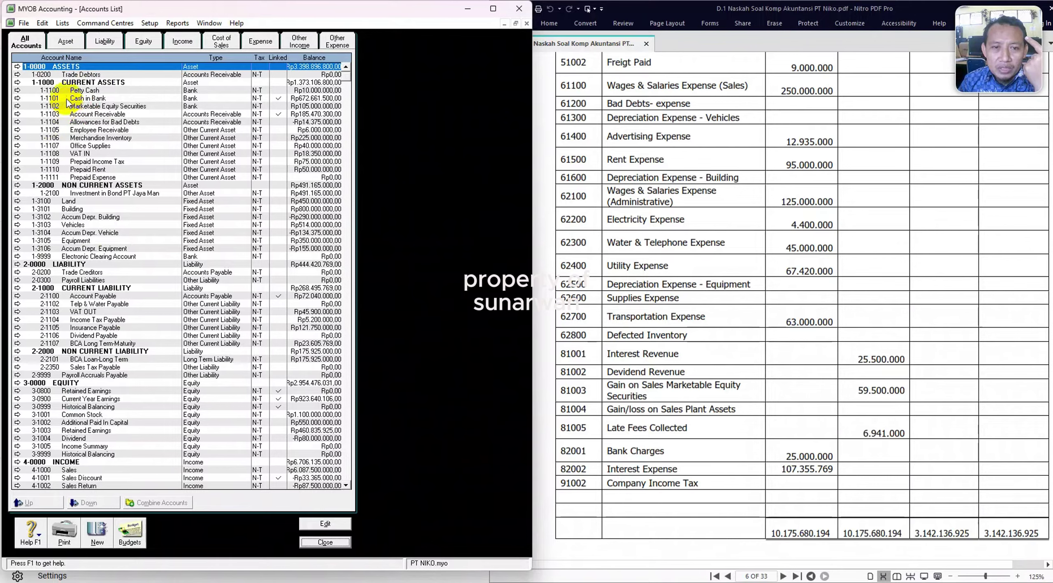
pyautogui.click(18, 75)
pyautogui.click(43, 23)
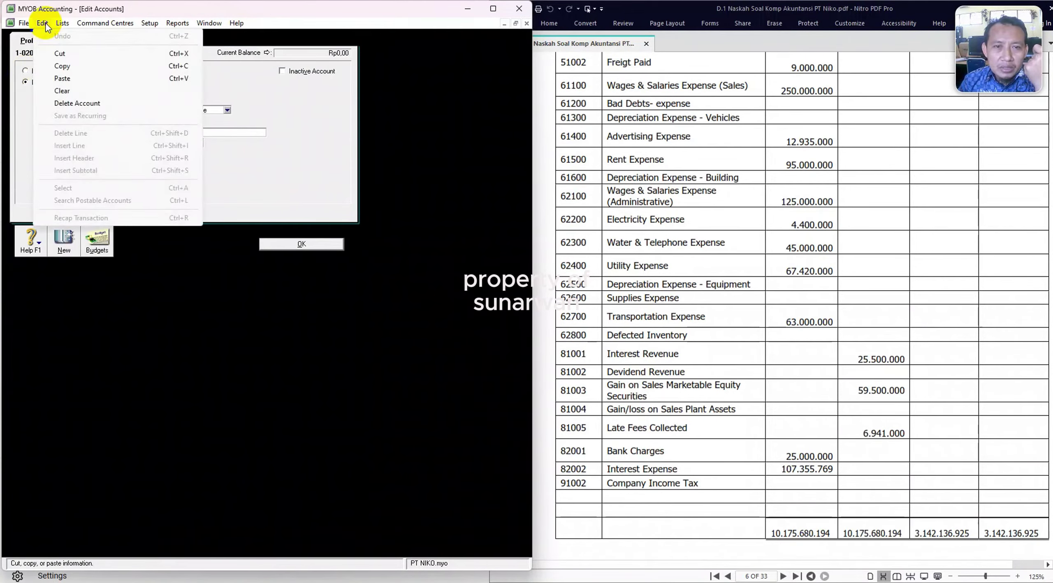
pyautogui.click(78, 103)
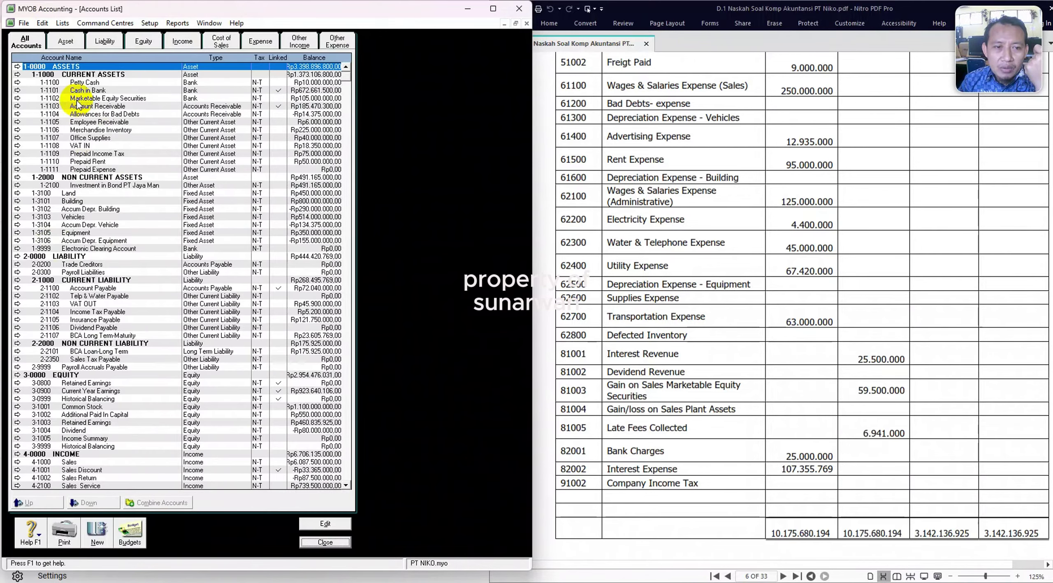
# Delete the Trade Creditors and Payroll Liabilities liability accounts.
pyautogui.click(66, 41)
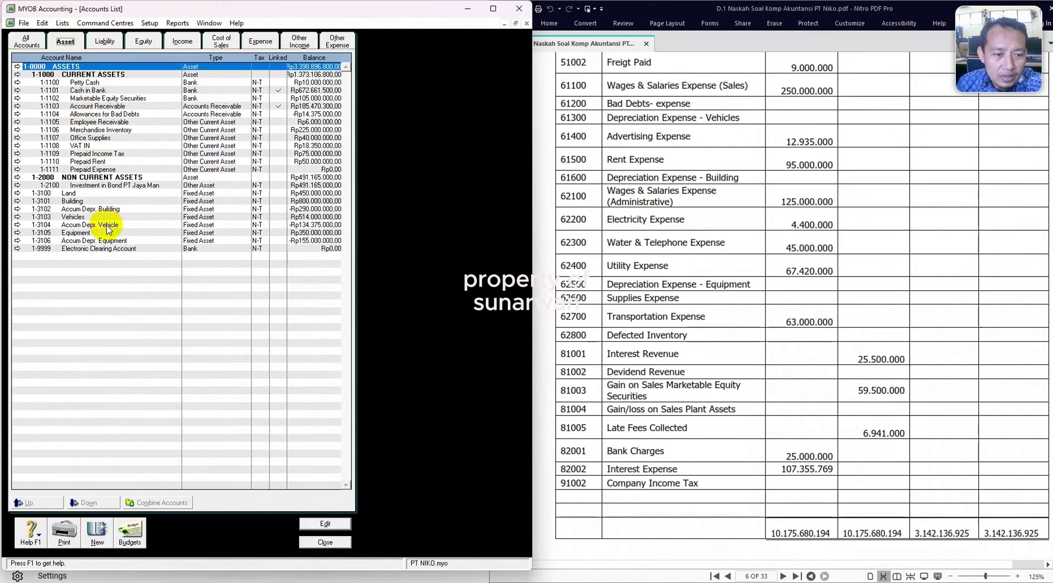
pyautogui.click(104, 42)
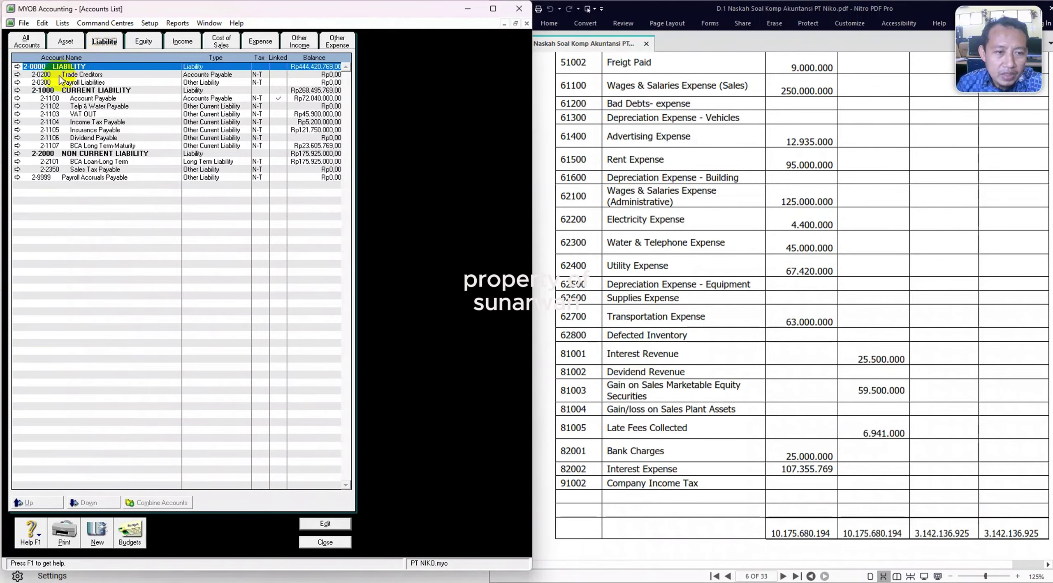
pyautogui.click(19, 79)
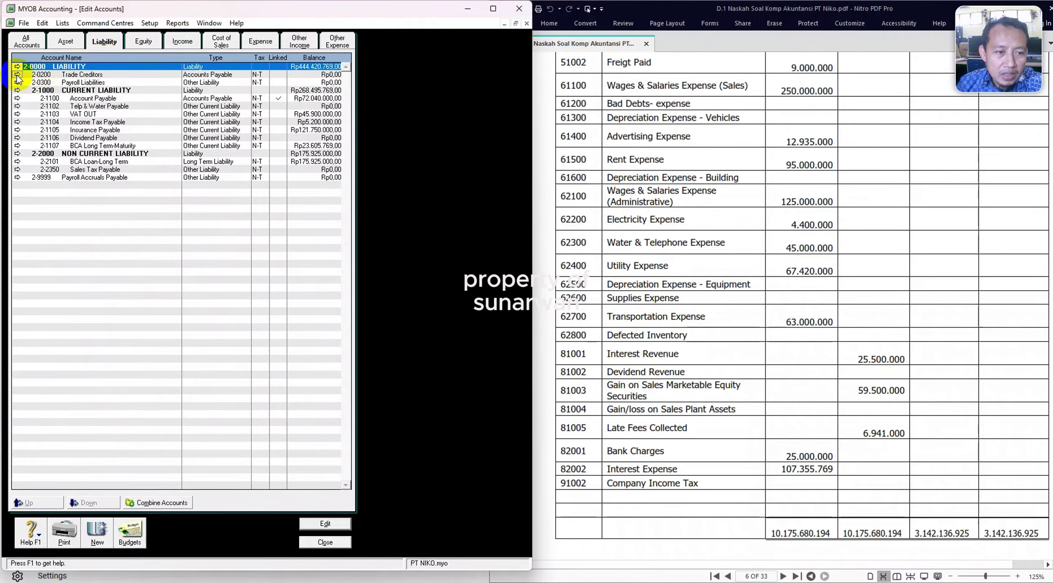
pyautogui.click(43, 23)
pyautogui.click(71, 104)
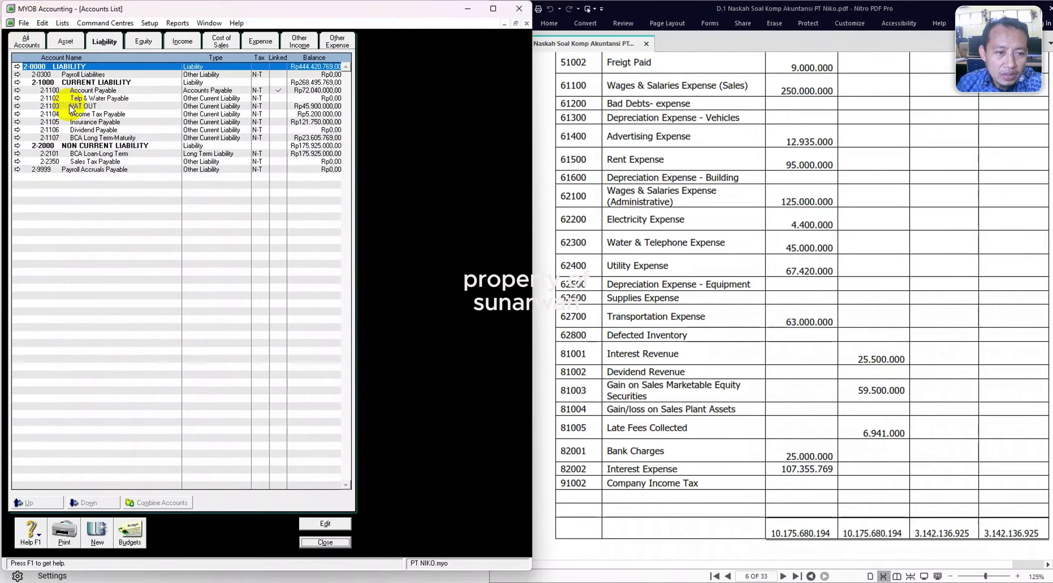
pyautogui.click(17, 75)
pyautogui.click(43, 23)
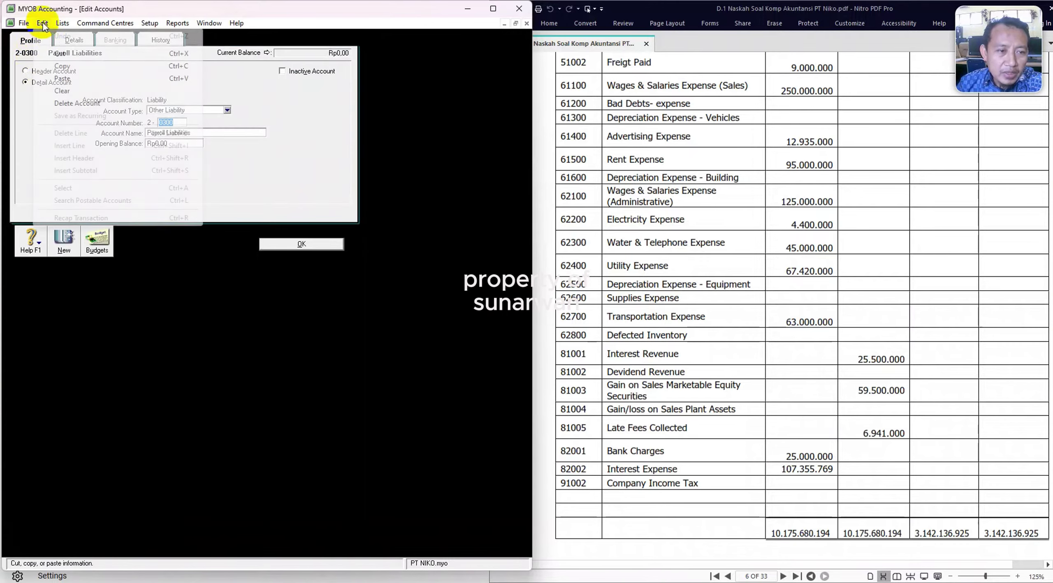
pyautogui.click(71, 103)
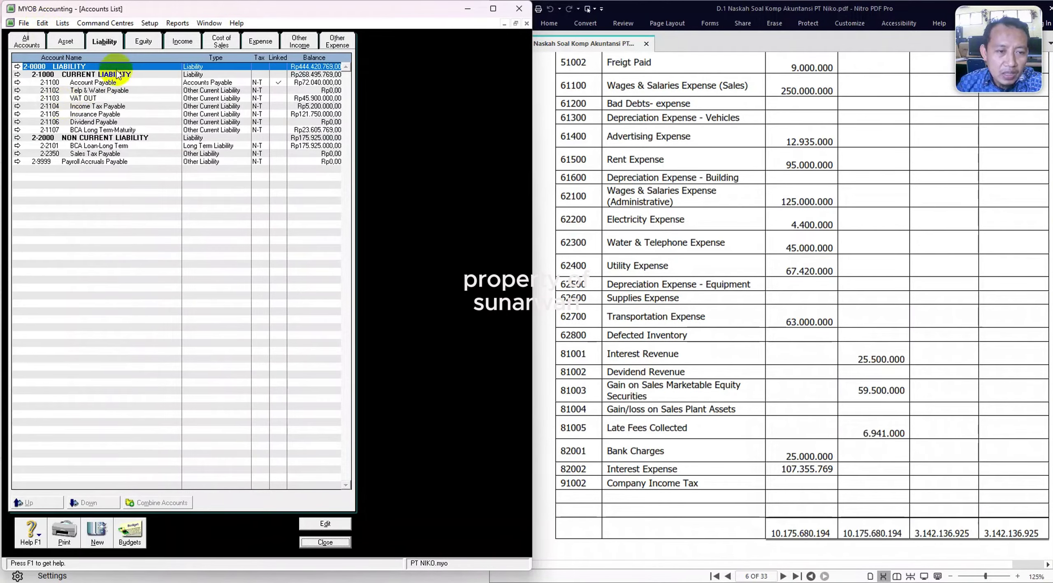
# Delete expense accounts 6-0100 Wages & Salaries and 6-0200 Other Employer Expenses, then close the list.
pyautogui.click(140, 41)
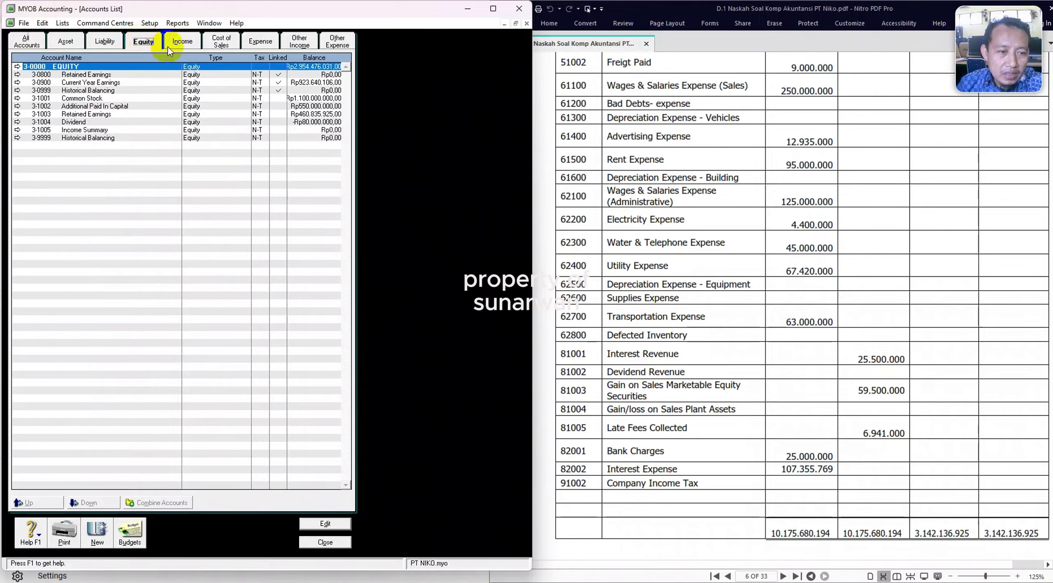
pyautogui.click(189, 43)
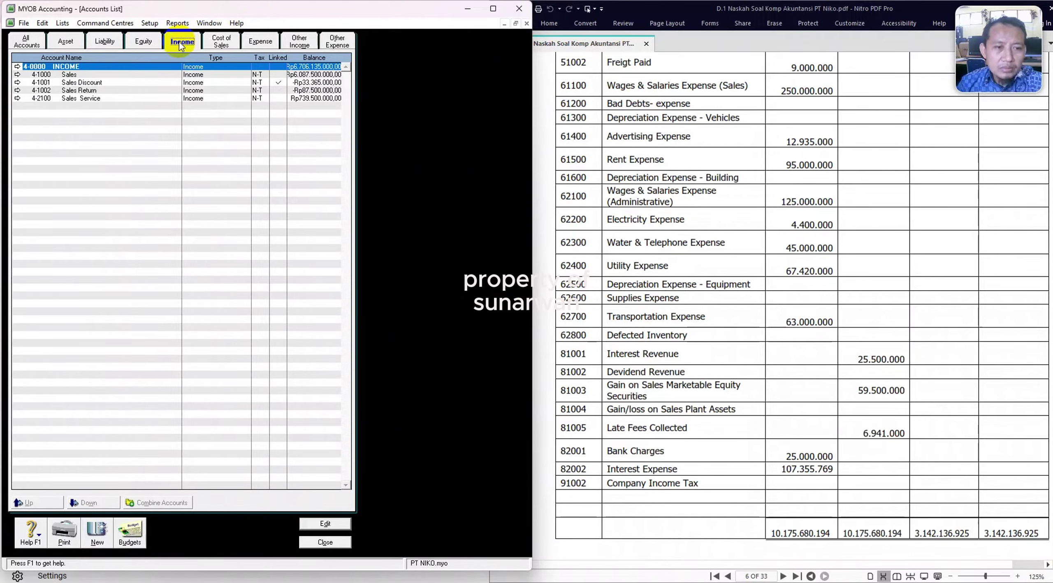
pyautogui.click(226, 43)
pyautogui.click(254, 43)
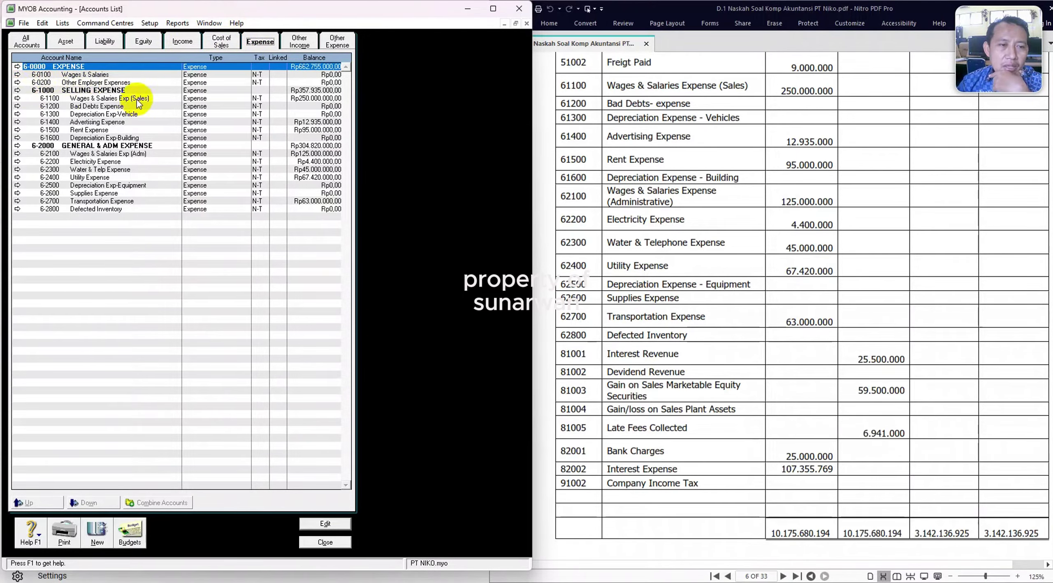
pyautogui.click(17, 74)
pyautogui.click(42, 23)
pyautogui.click(78, 103)
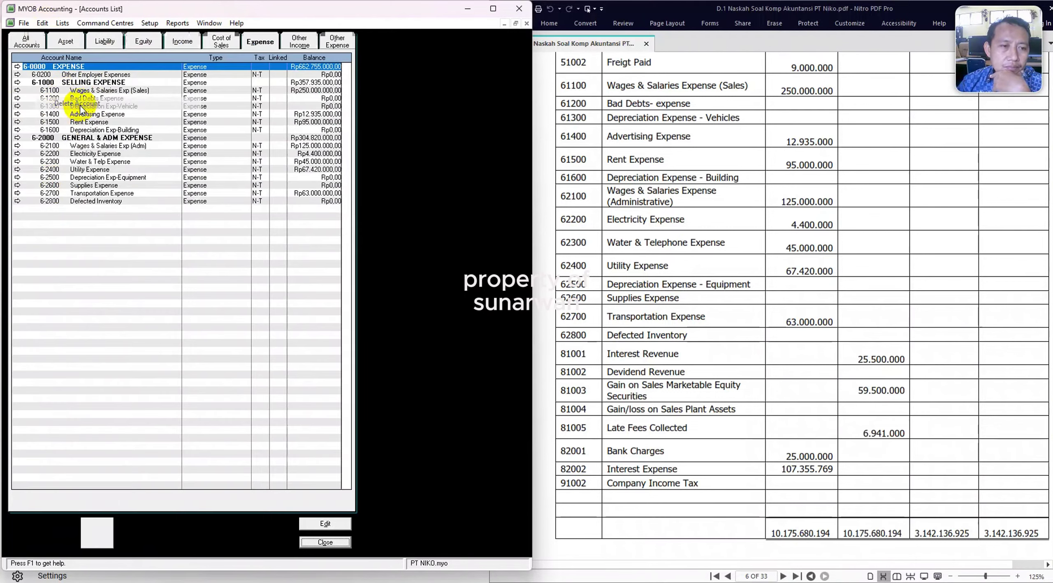
pyautogui.click(18, 79)
pyautogui.click(42, 23)
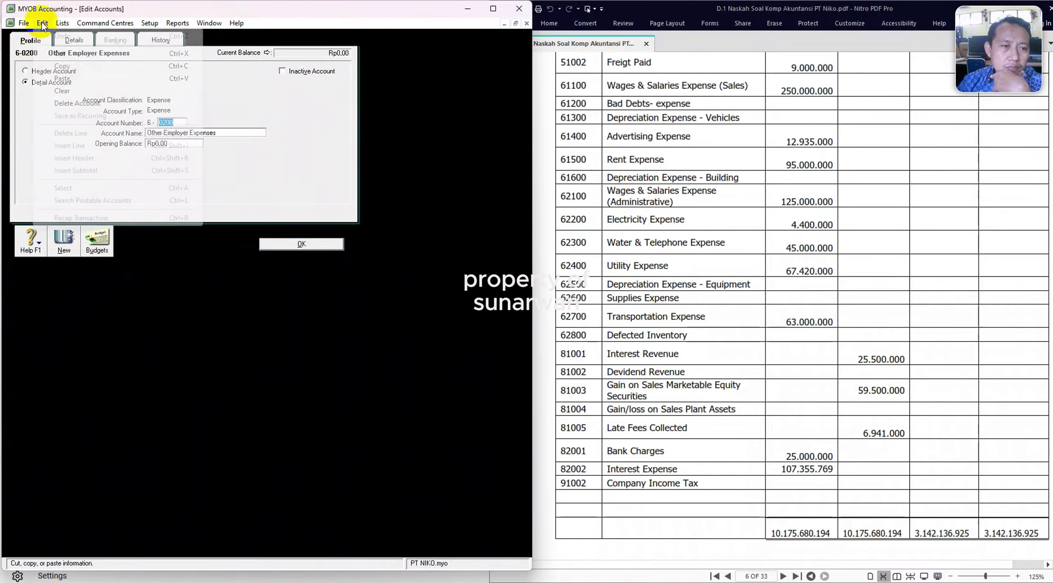
pyautogui.click(77, 103)
pyautogui.click(325, 543)
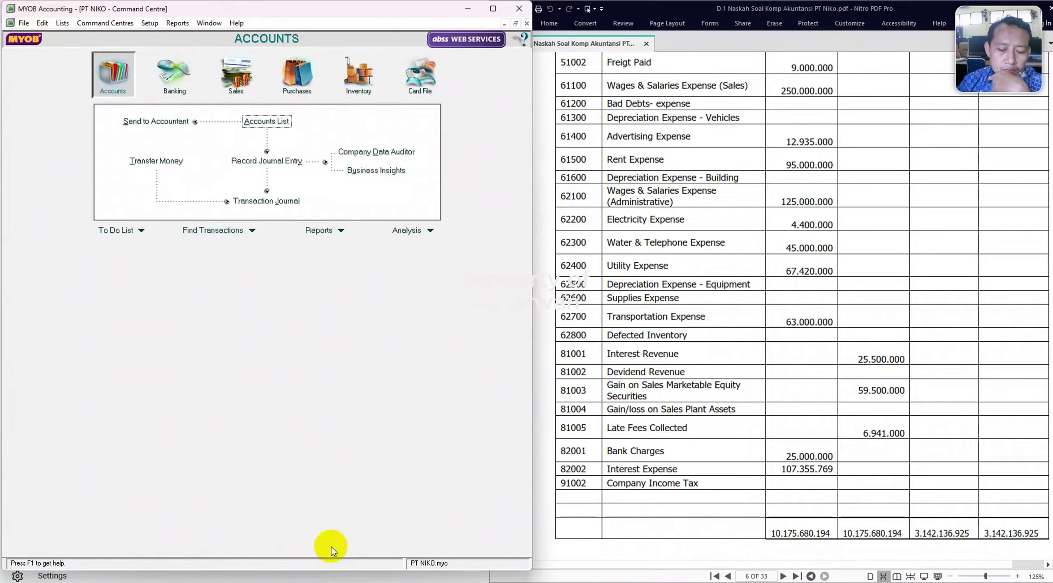
# Scroll the exam PDF to page 7, section F, explaining Accounts Receivable customer balances.
pyautogui.click(613, 247)
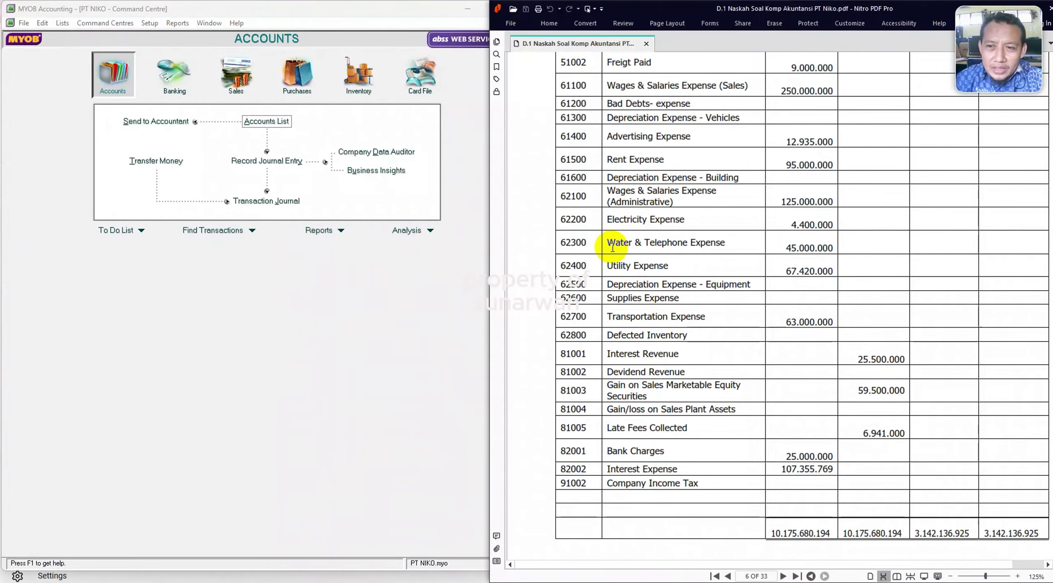
pyautogui.scroll(4, 804, 212)
pyautogui.scroll(-3, 802, 218)
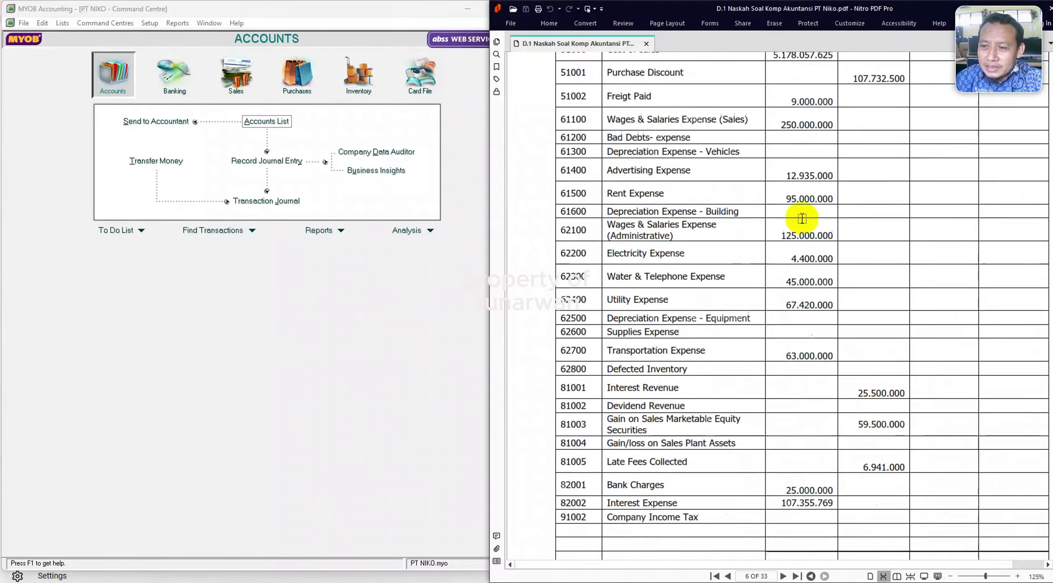
pyautogui.scroll(-11, 802, 218)
pyautogui.scroll(-4, 804, 218)
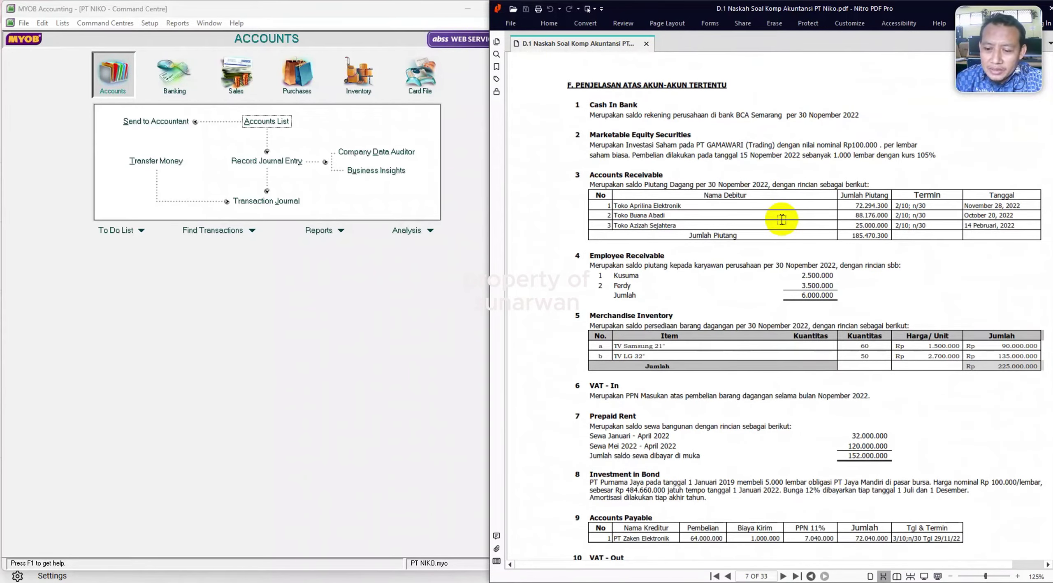
pyautogui.scroll(6, 781, 221)
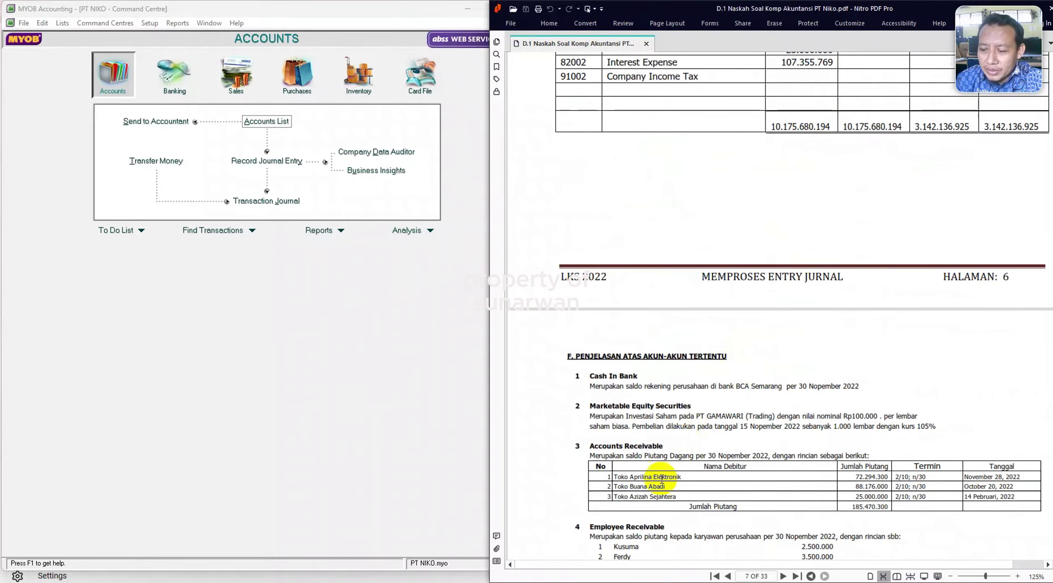
pyautogui.scroll(-9, 777, 309)
pyautogui.click(149, 23)
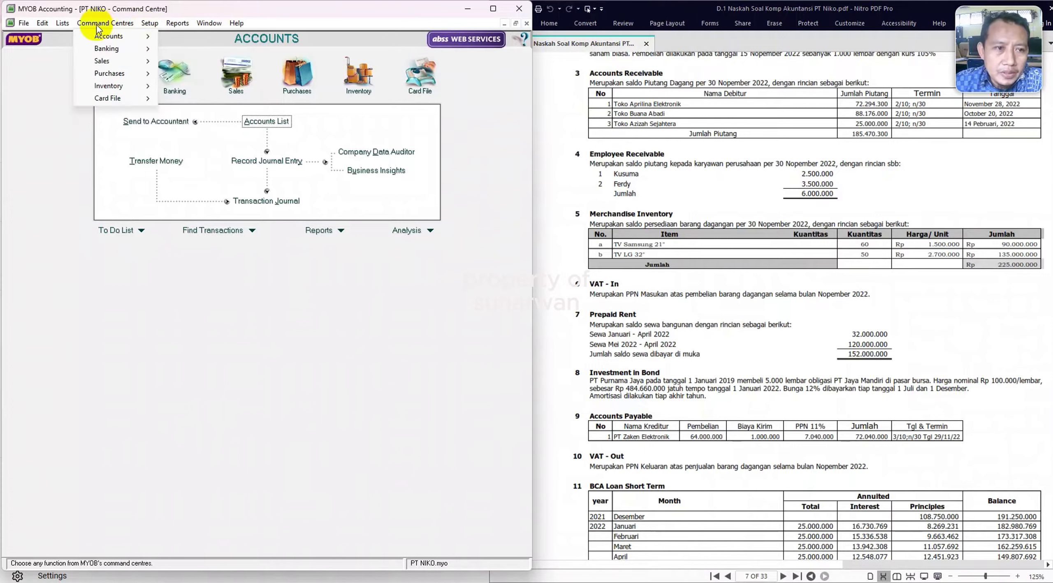
# Delete the IMP Import Duty tax code from the Tax Codes list.
pyautogui.click(63, 23)
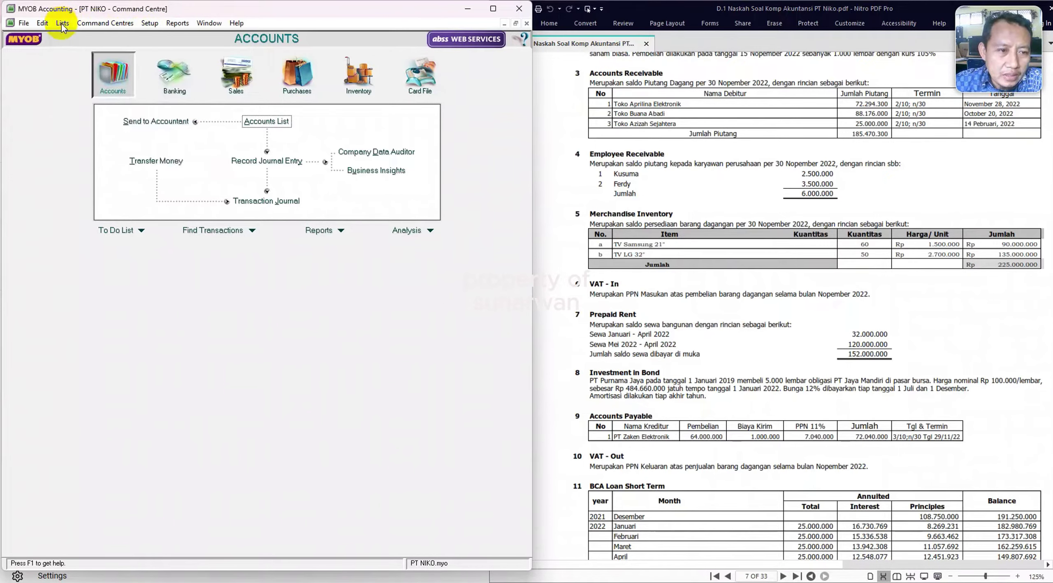
pyautogui.click(63, 23)
pyautogui.click(85, 103)
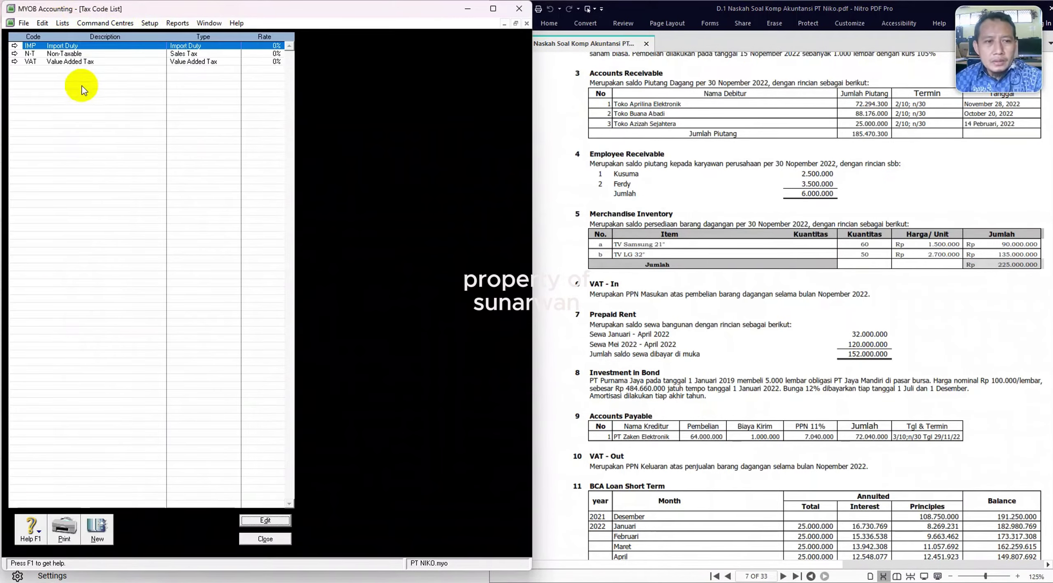
pyautogui.click(14, 46)
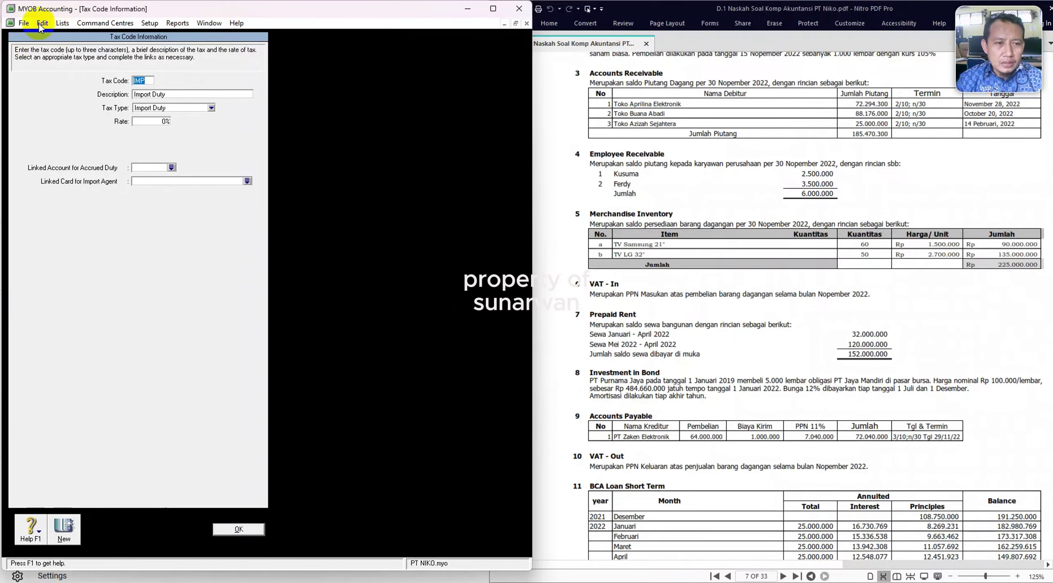
pyautogui.click(42, 23)
pyautogui.click(73, 103)
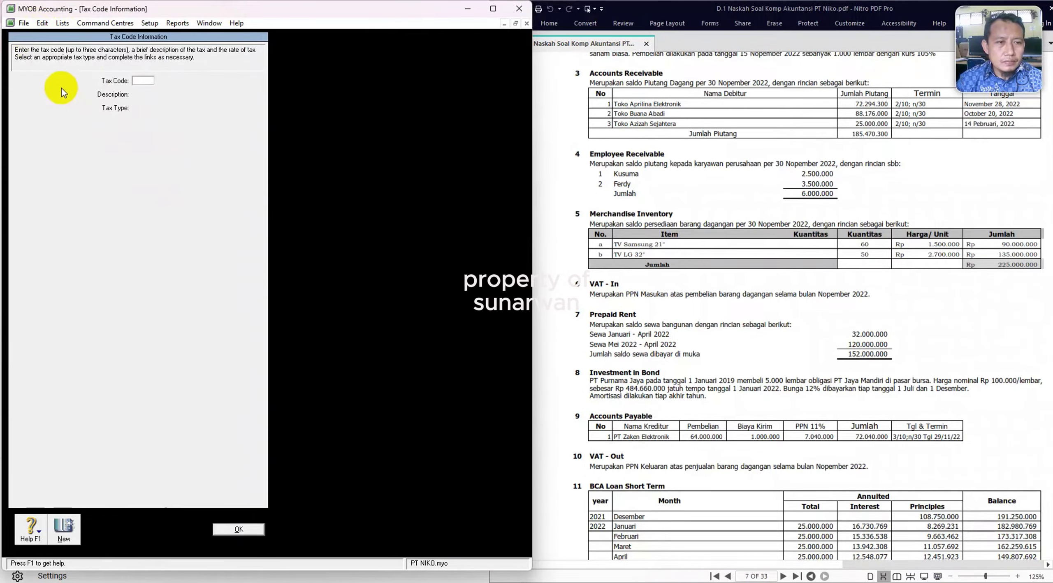
pyautogui.click(236, 529)
# Set the VAT code to 'PPN 11%' at 11%, linked to 2-1103 VAT OUT and 1-1108 VAT IN.
pyautogui.click(14, 54)
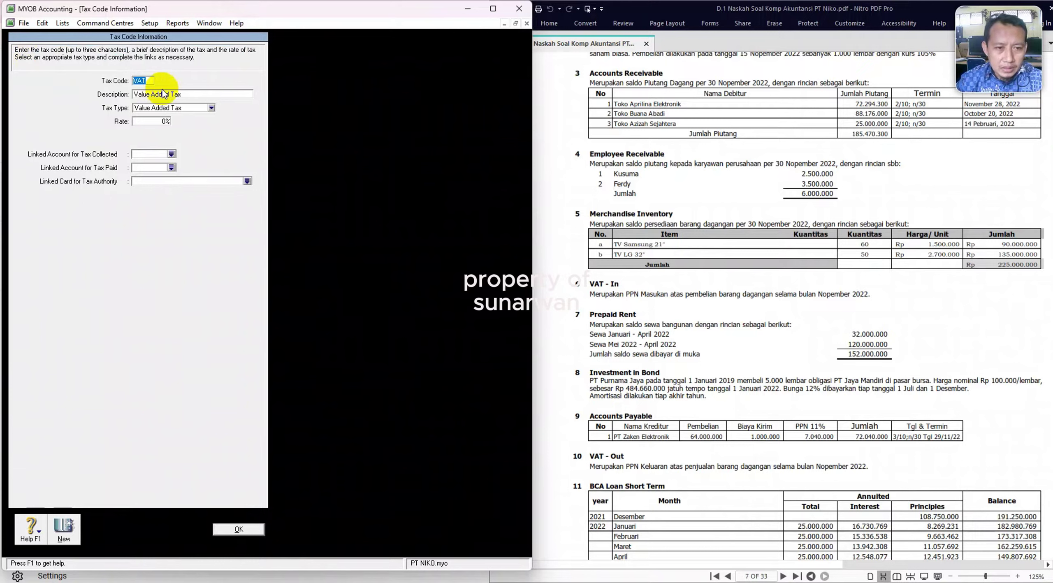
pyautogui.press('Tab')
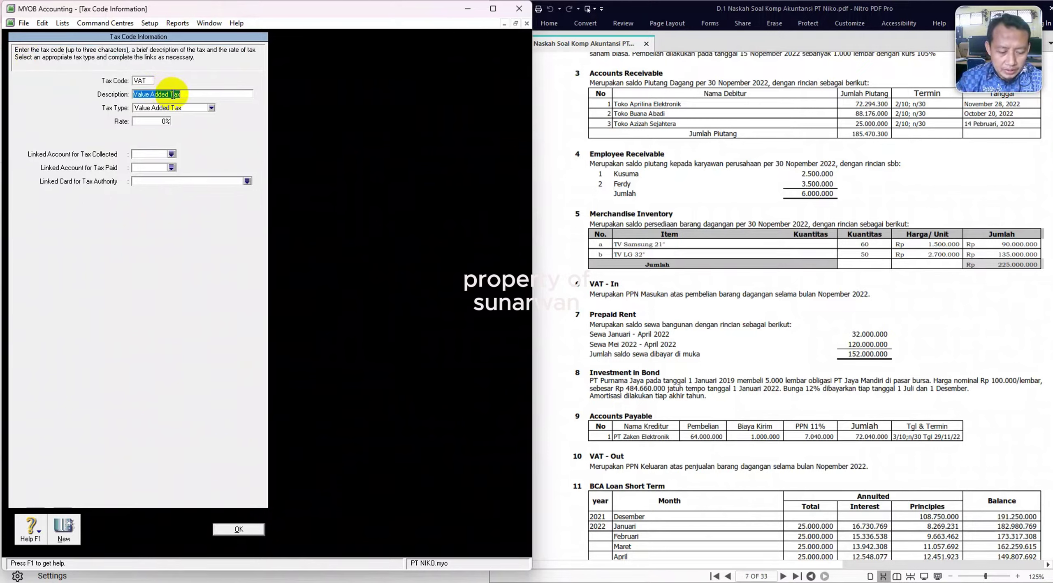
pyautogui.write('pp')
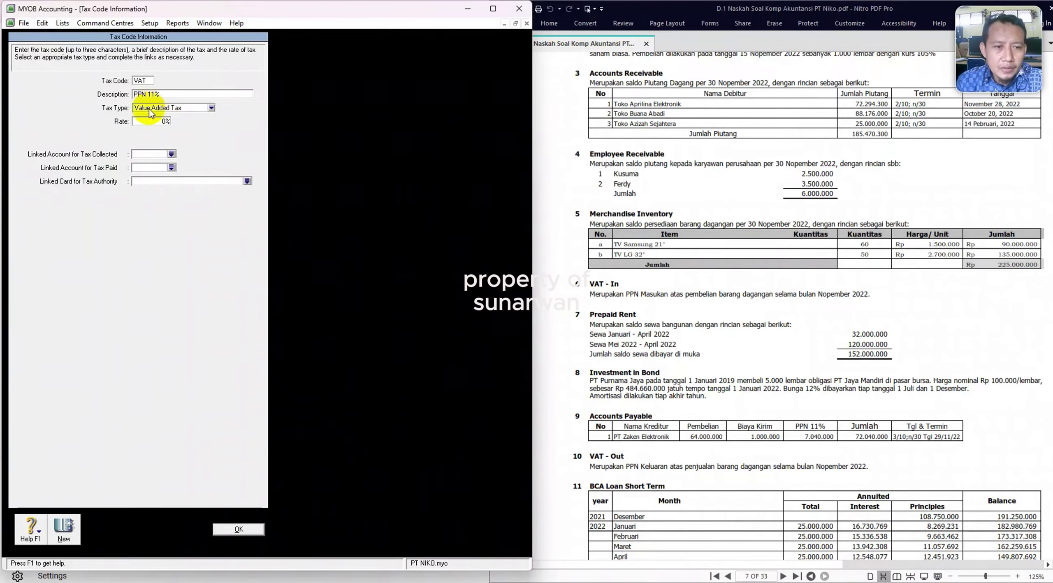
pyautogui.write('11')
pyautogui.press('Tab')
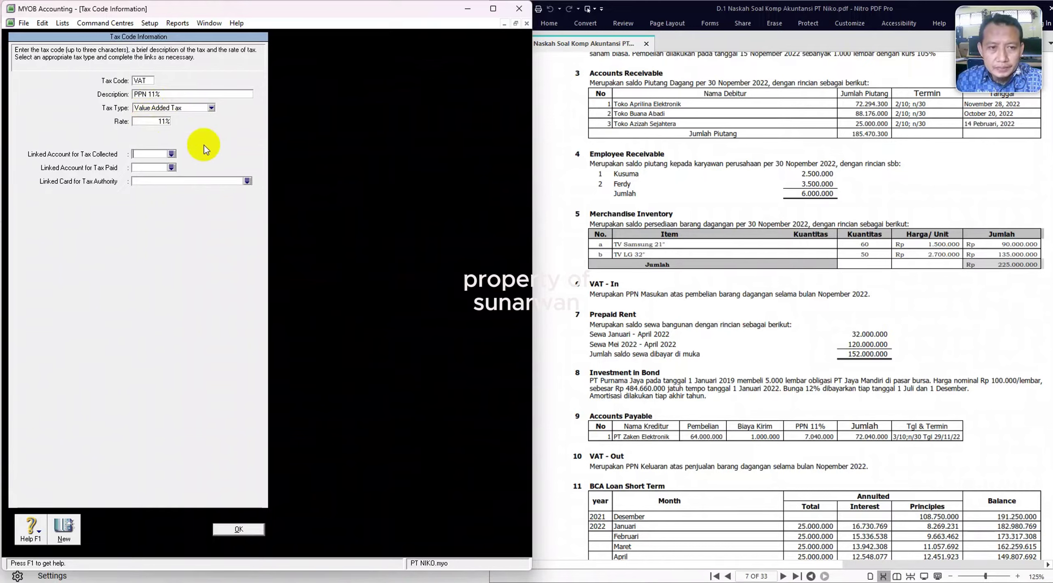
pyautogui.write('2')
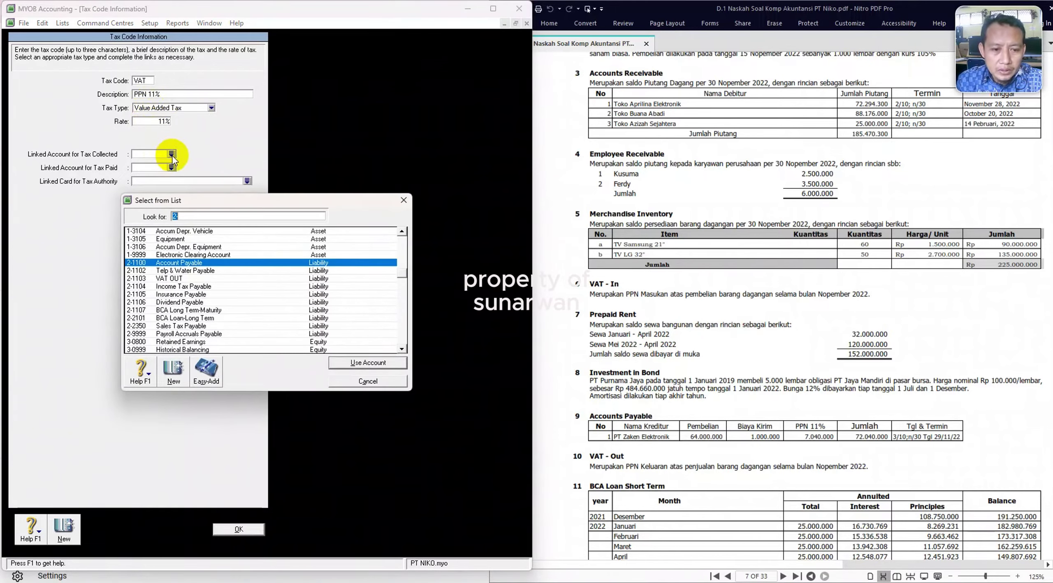
pyautogui.doubleClick(205, 279)
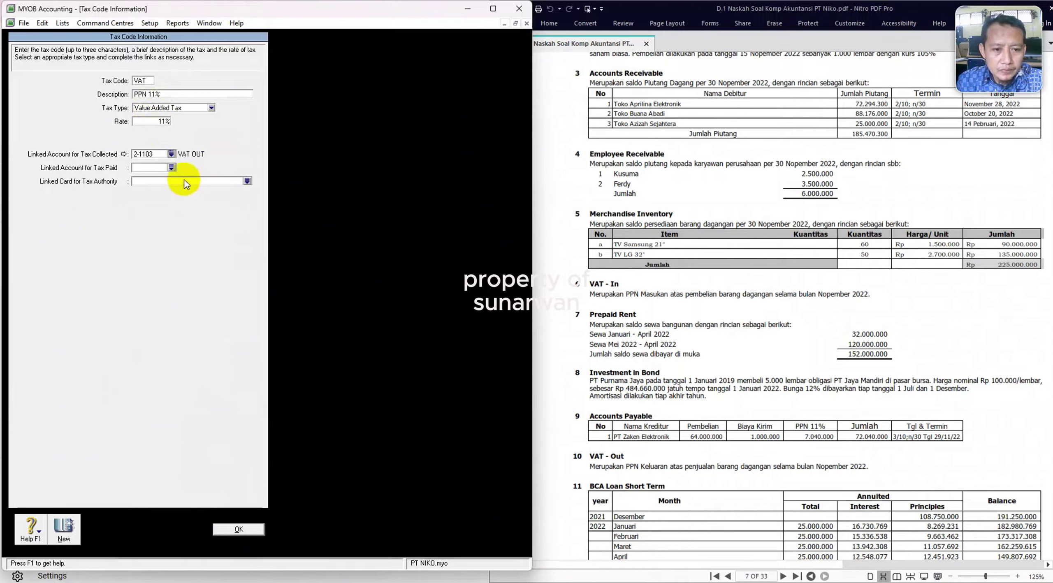
pyautogui.click(171, 168)
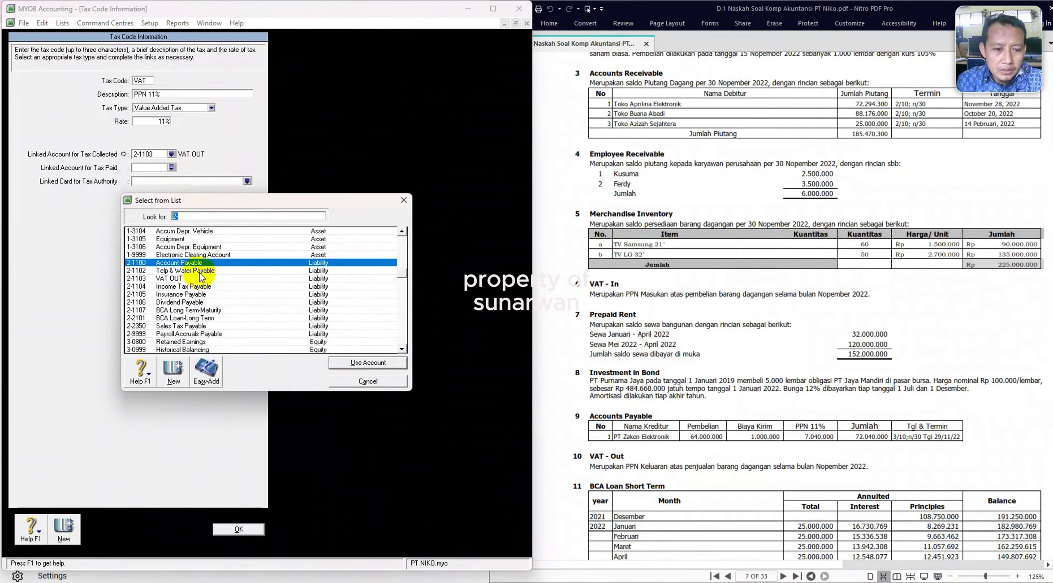
pyautogui.scroll(3, 201, 276)
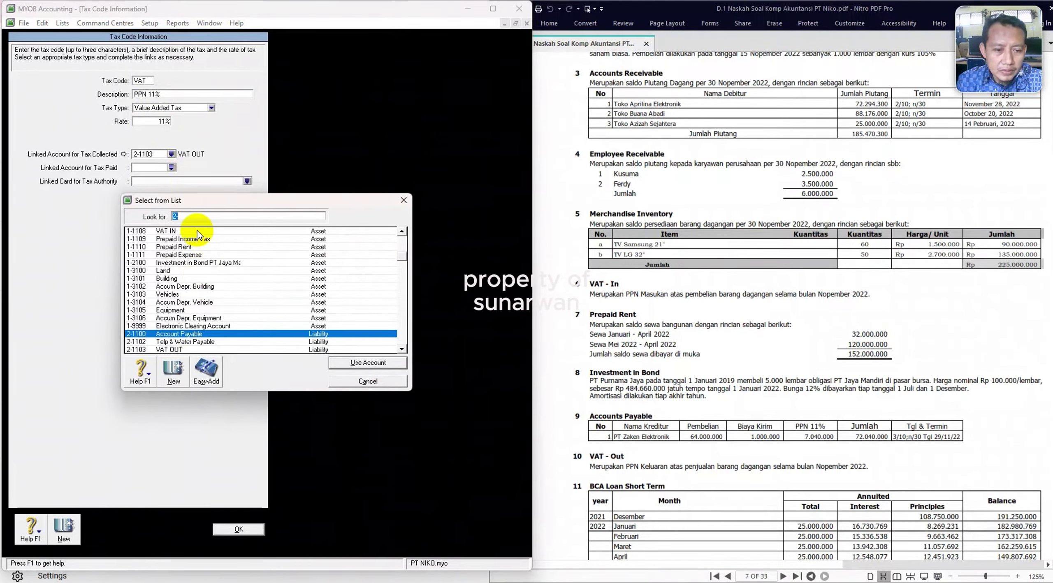
pyautogui.doubleClick(197, 230)
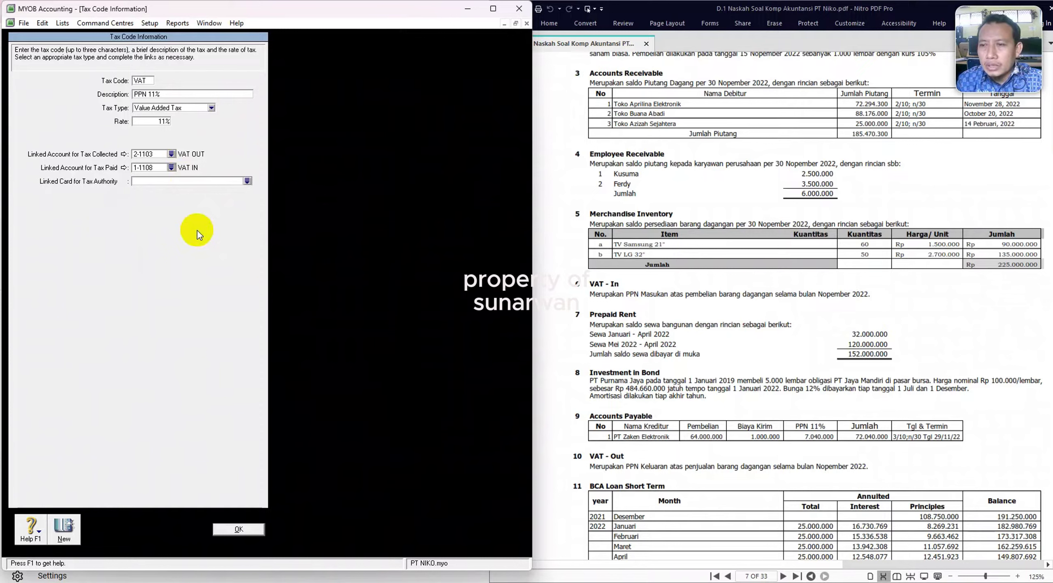
pyautogui.click(239, 529)
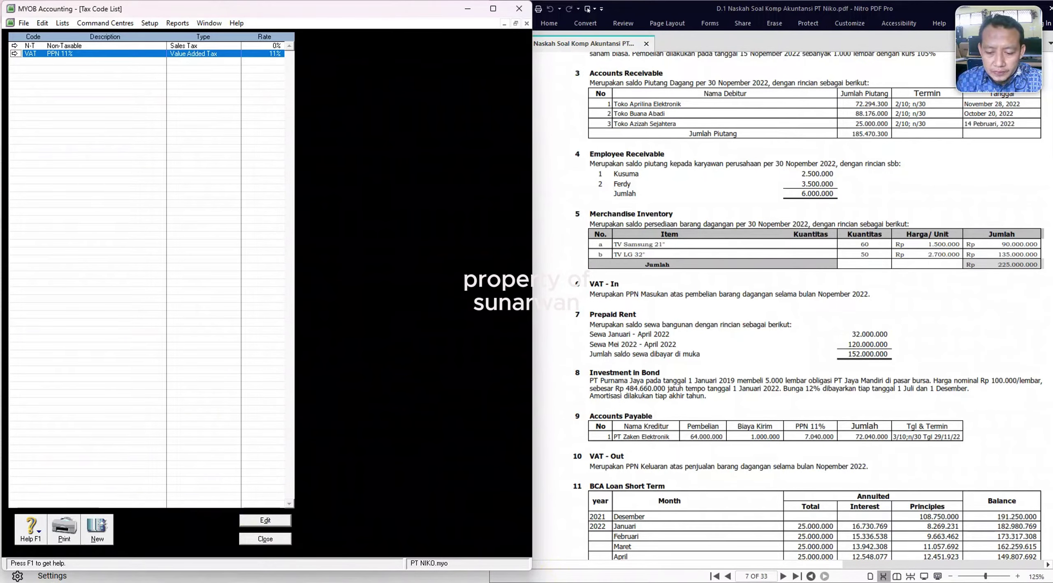
pyautogui.click(265, 539)
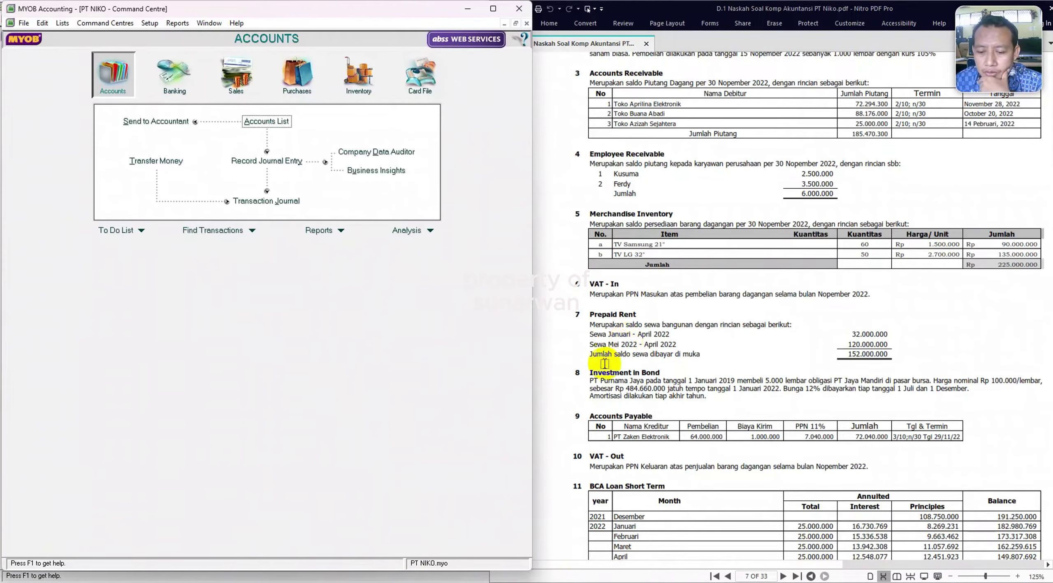
# Start a Customer Cards import with the default import settings.
pyautogui.moveTo(463, 572); pyautogui.dragTo(462, 580)
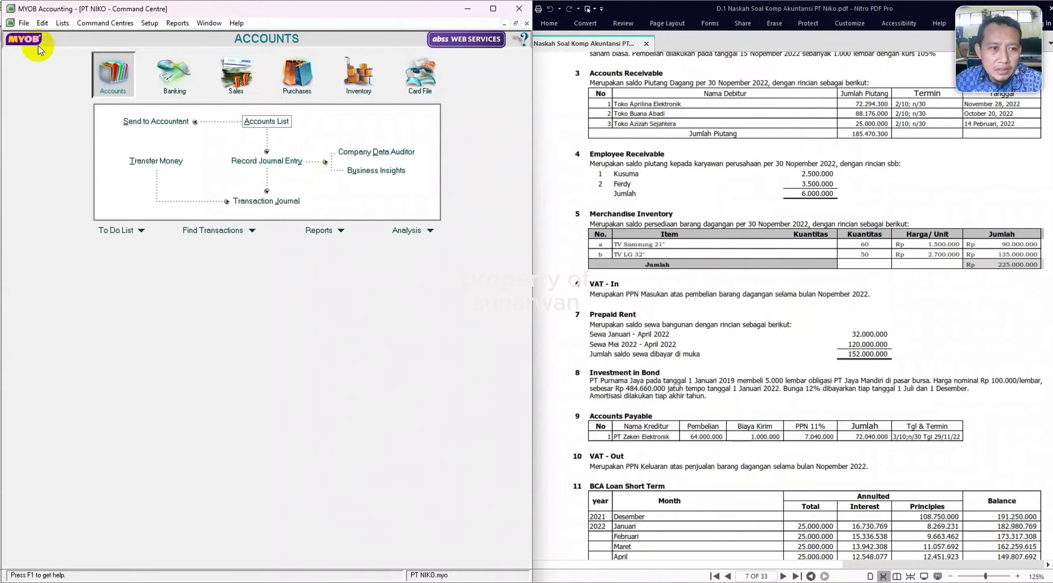
pyautogui.click(23, 24)
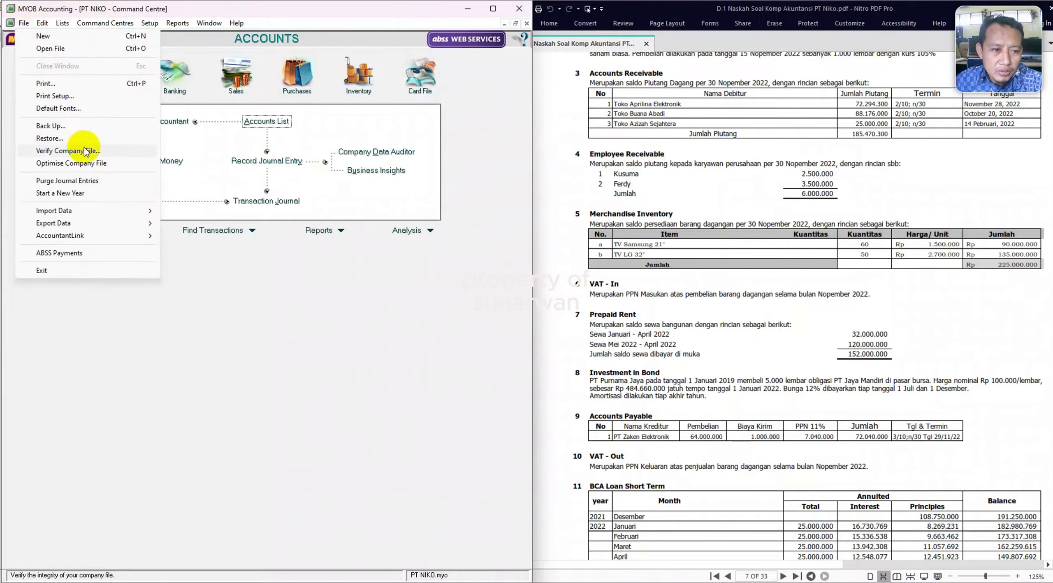
pyautogui.moveTo(90, 212)
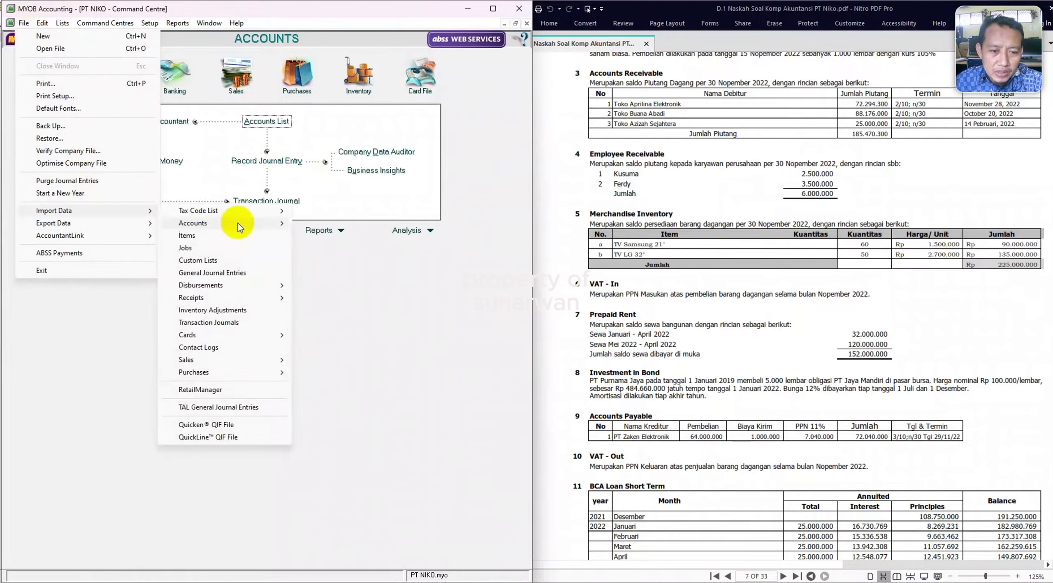
pyautogui.moveTo(270, 333)
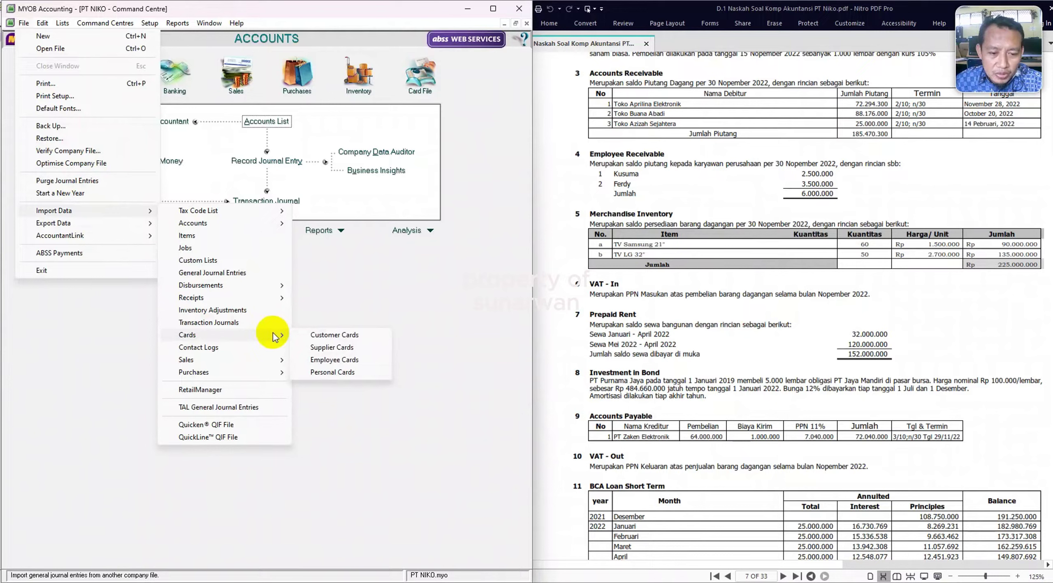
pyautogui.click(332, 336)
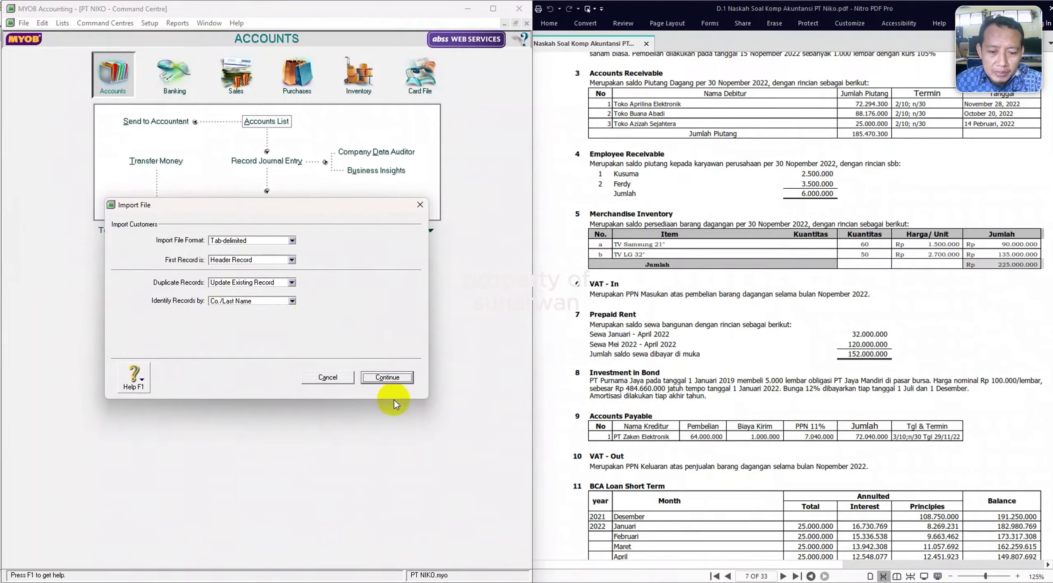
pyautogui.click(390, 377)
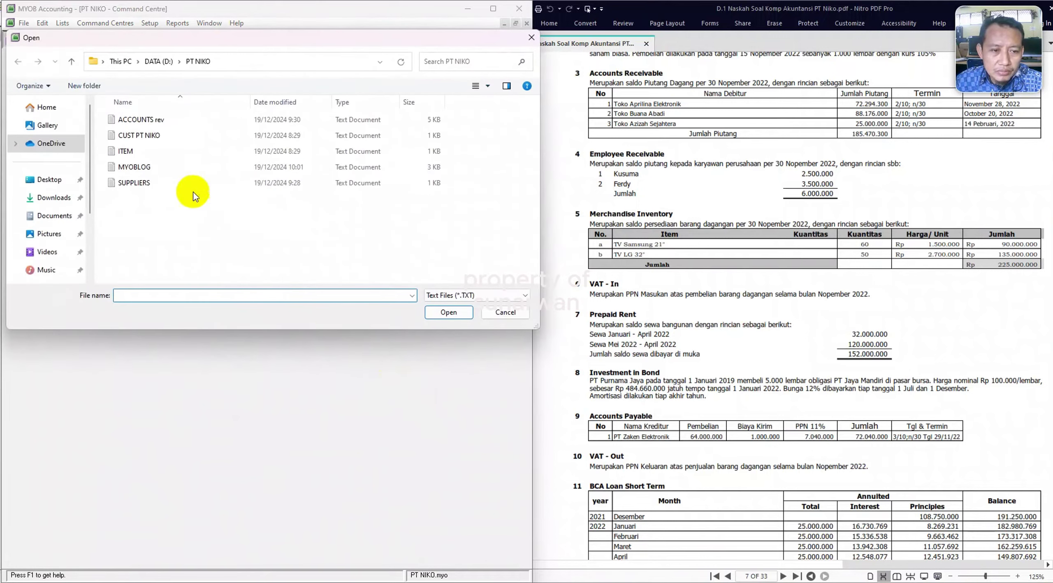
# Import CUST PT NIKO, matching Co./Last Name, Card ID and Addr 1 - Line 1 fields.
pyautogui.doubleClick(158, 136)
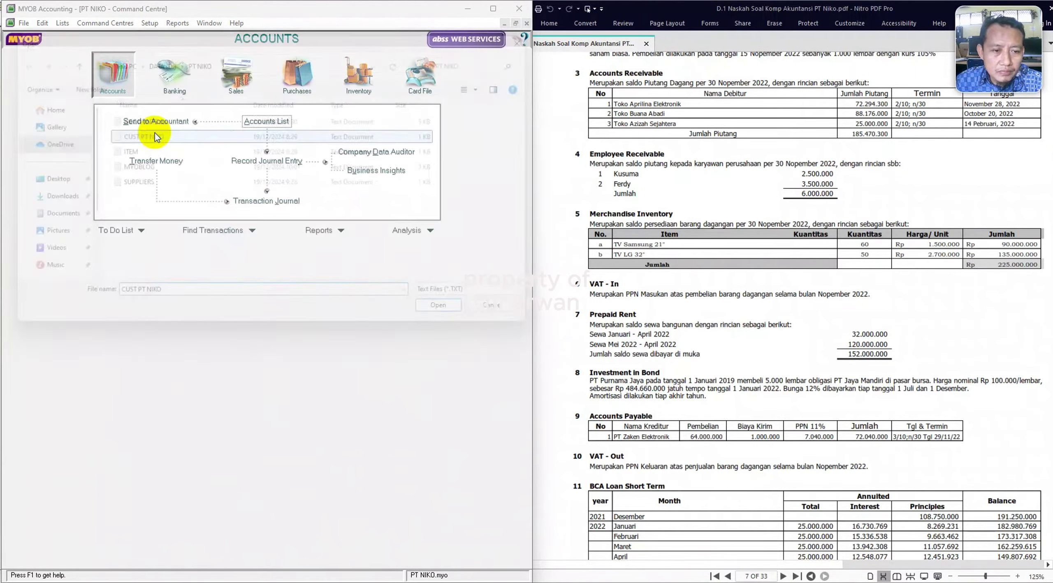
pyautogui.click(157, 256)
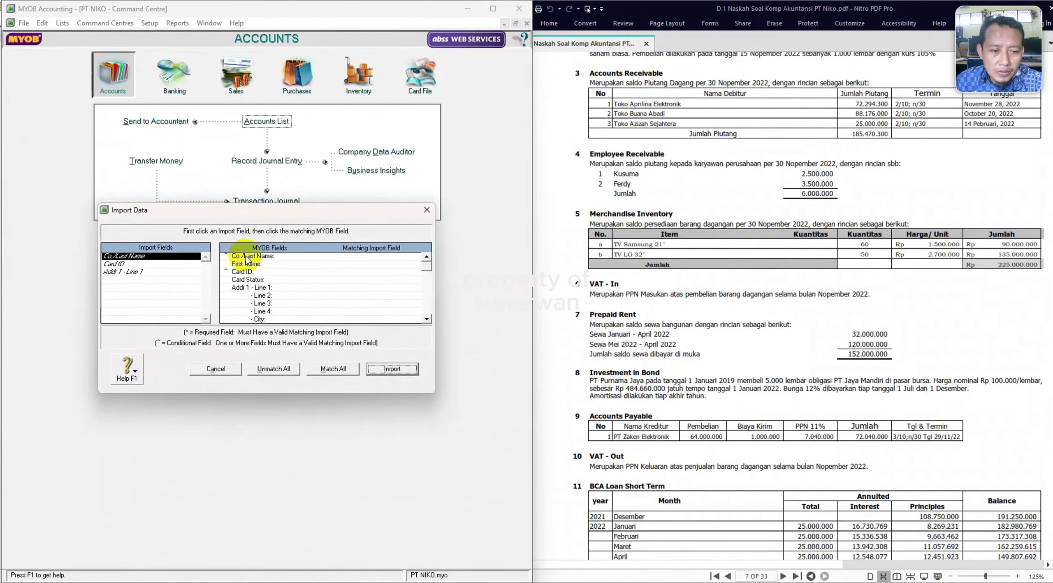
pyautogui.click(247, 256)
pyautogui.click(142, 263)
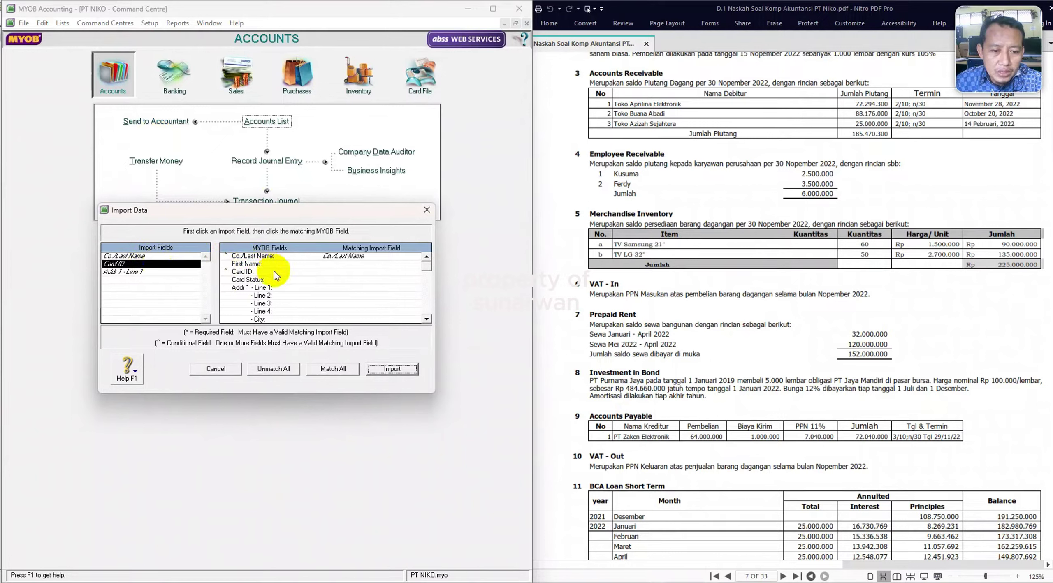
pyautogui.click(274, 272)
pyautogui.click(158, 273)
pyautogui.click(319, 287)
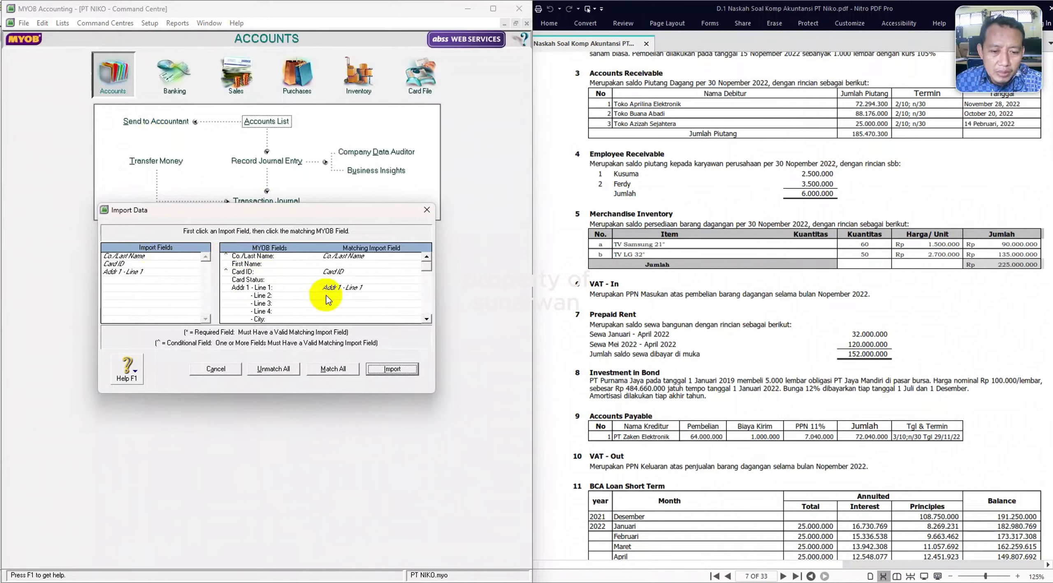
pyautogui.click(394, 371)
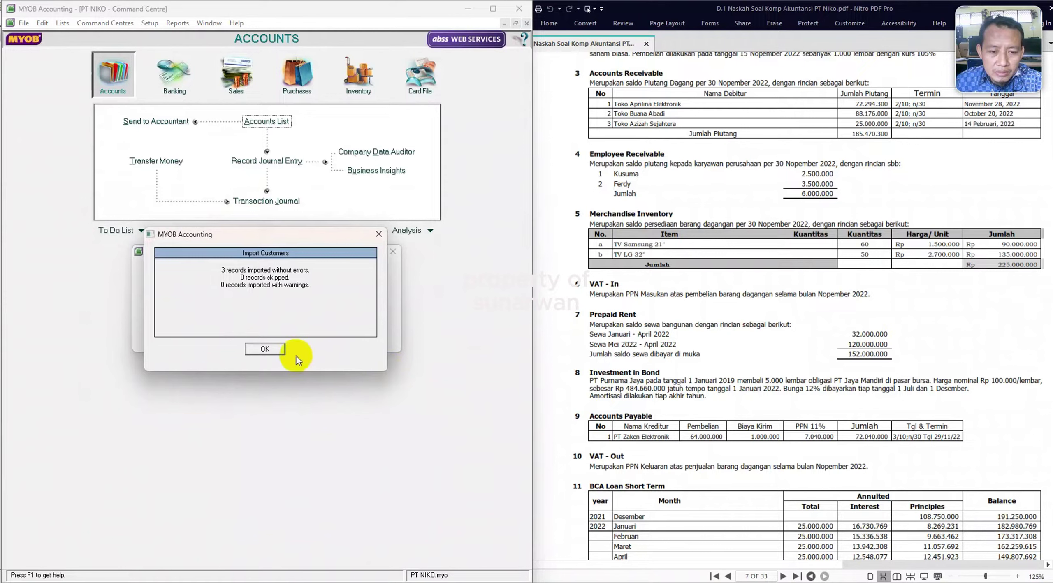
pyautogui.click(263, 348)
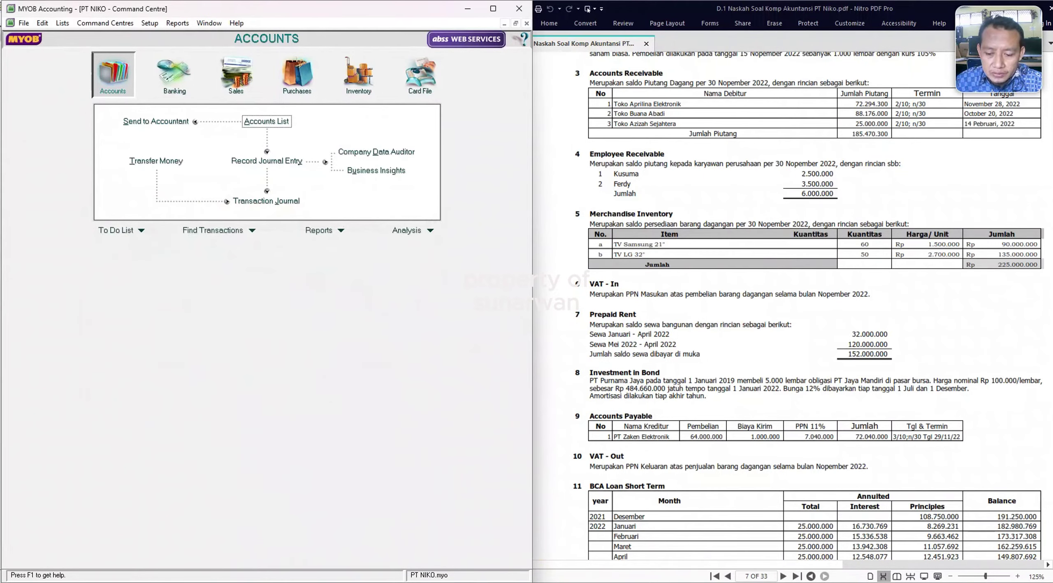
# Begin a Supplier Cards import from the Import Data menu.
pyautogui.click(588, 9)
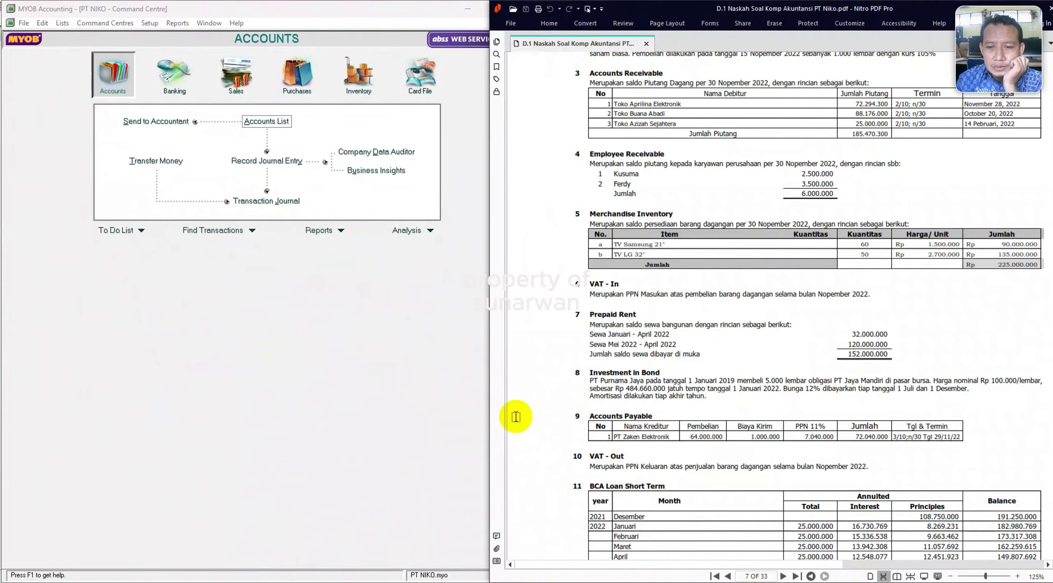
pyautogui.click(24, 24)
pyautogui.moveTo(56, 211)
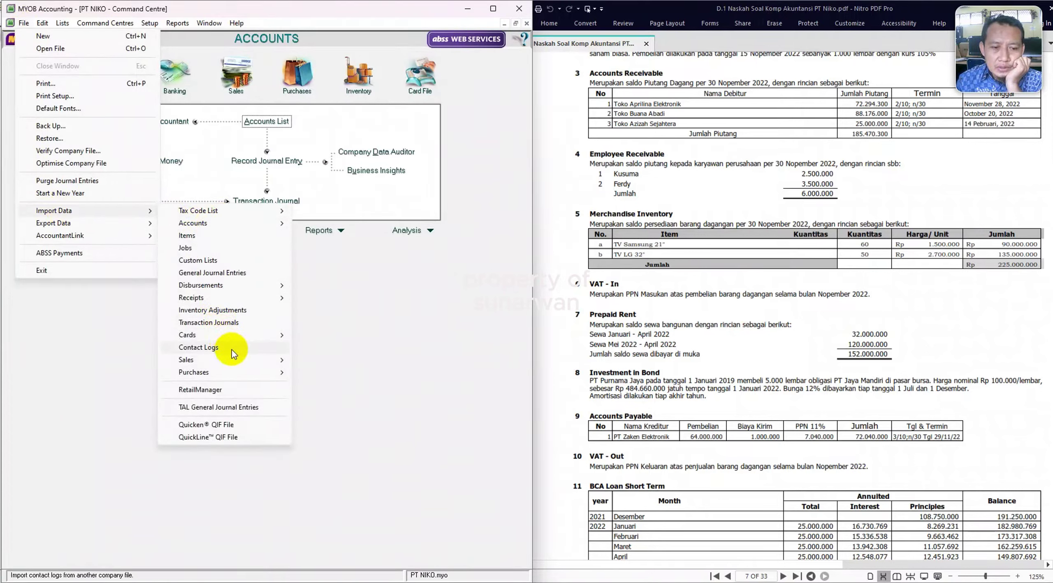
# Load the SUPPLIERS file and match Co./Last Name, Card ID and Addr 1 - Line 1.
pyautogui.moveTo(247, 335)
pyautogui.click(329, 348)
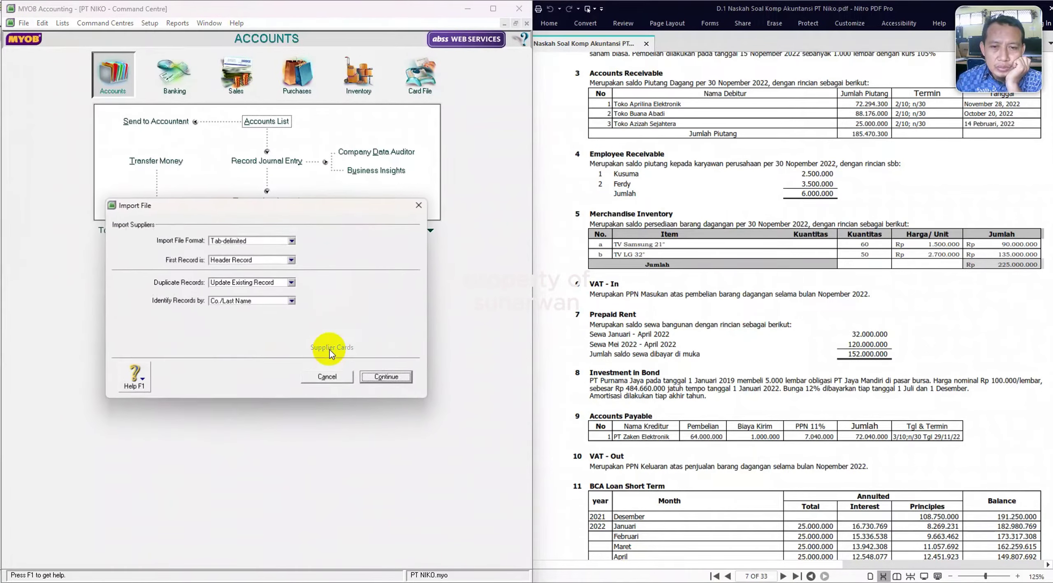
pyautogui.click(387, 377)
pyautogui.click(123, 256)
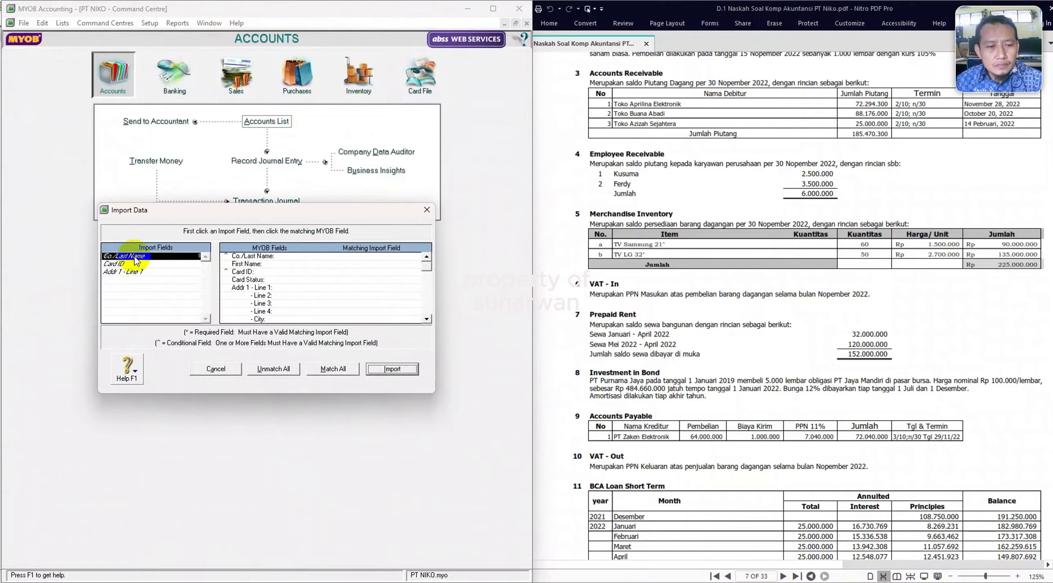
pyautogui.click(260, 256)
pyautogui.click(160, 263)
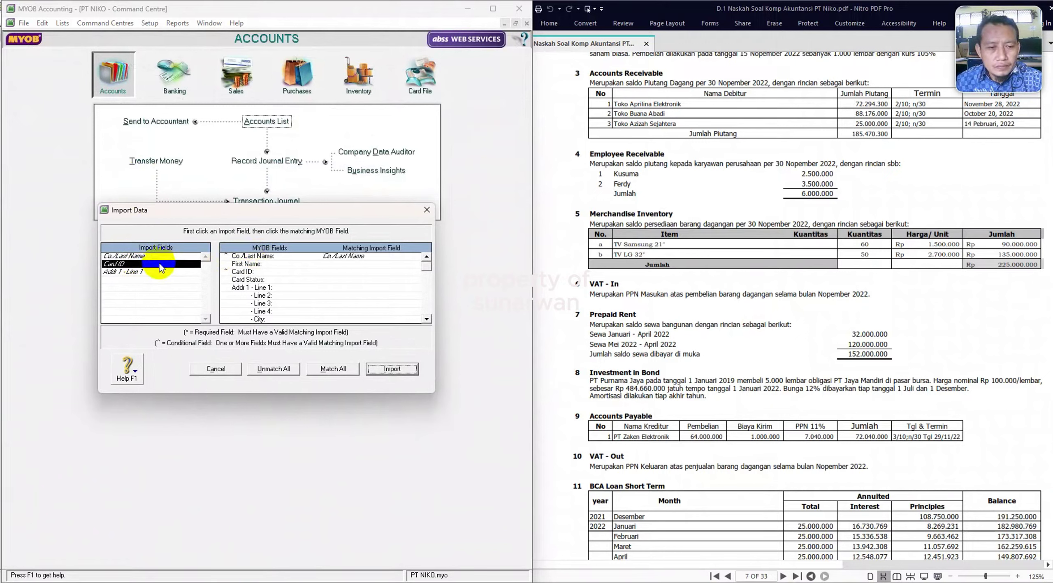
pyautogui.click(304, 272)
pyautogui.click(165, 272)
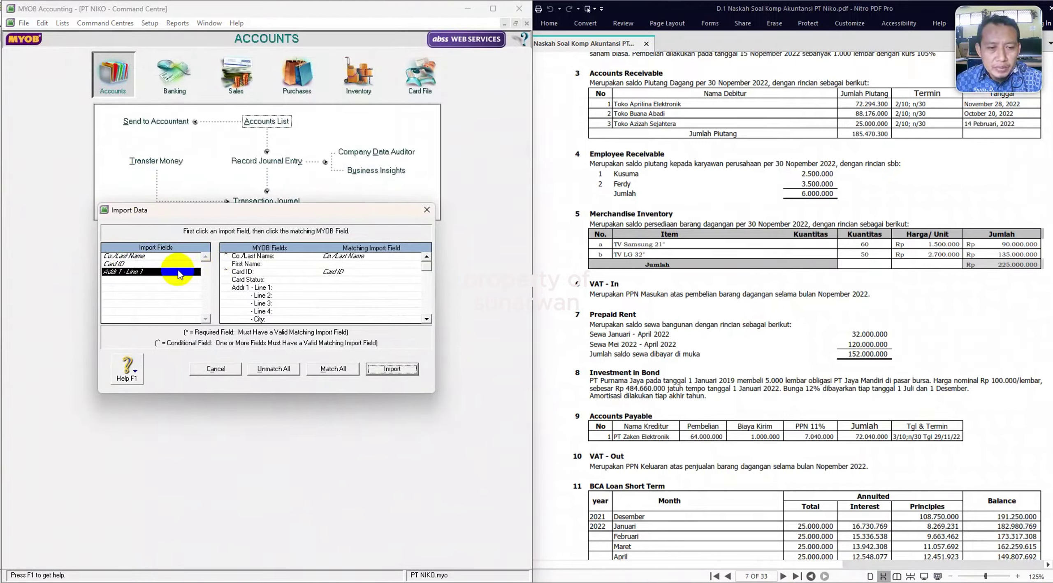
pyautogui.click(326, 288)
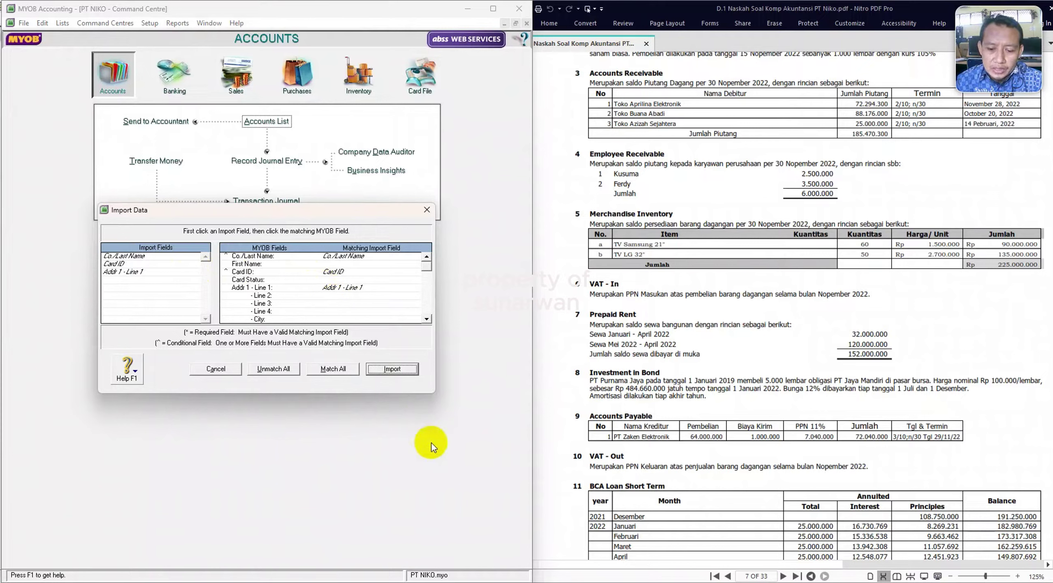
# Import the single supplier card and go to the Card File area.
pyautogui.click(388, 372)
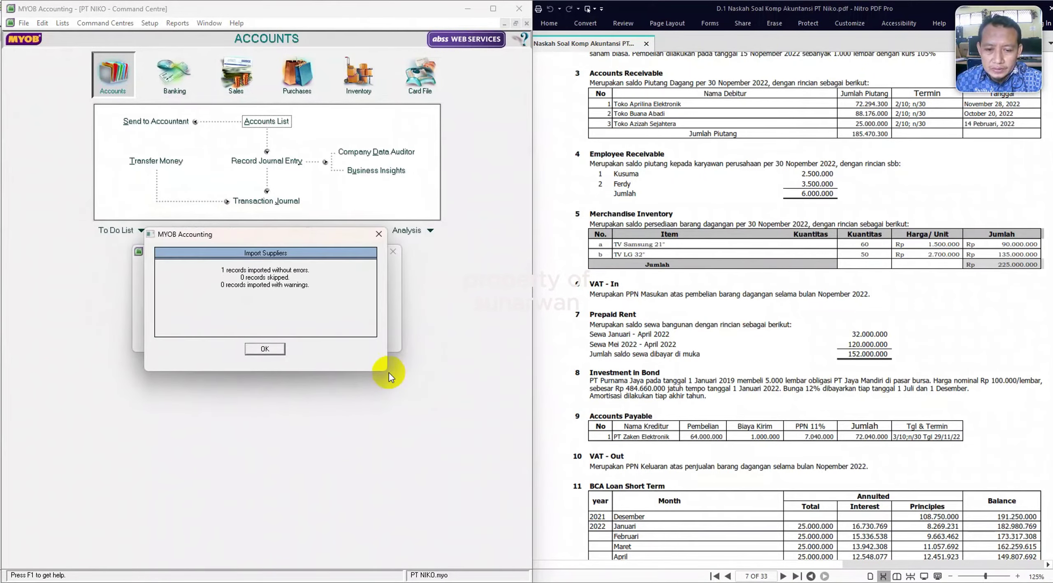
pyautogui.click(276, 352)
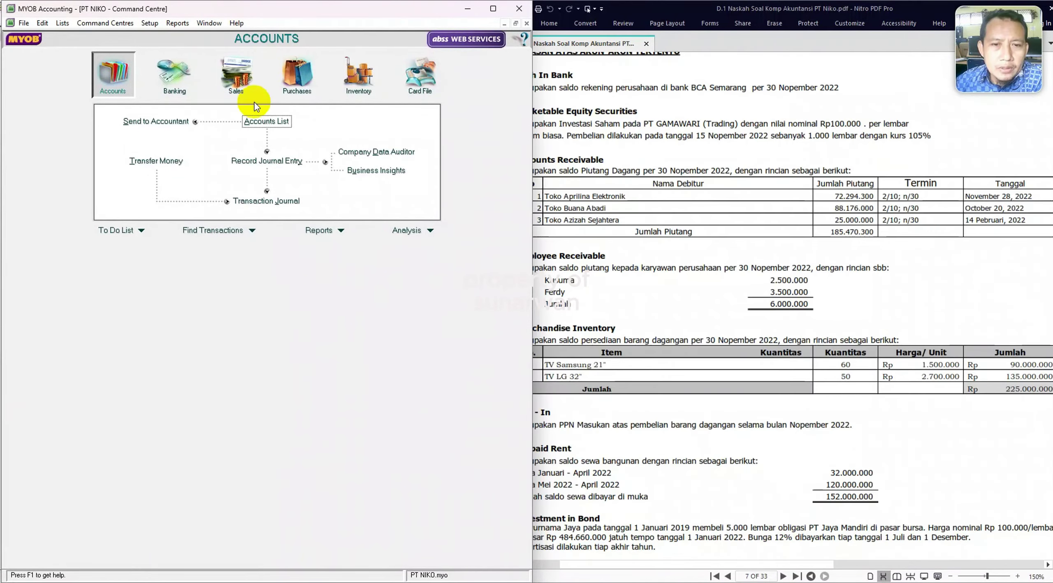
pyautogui.click(403, 84)
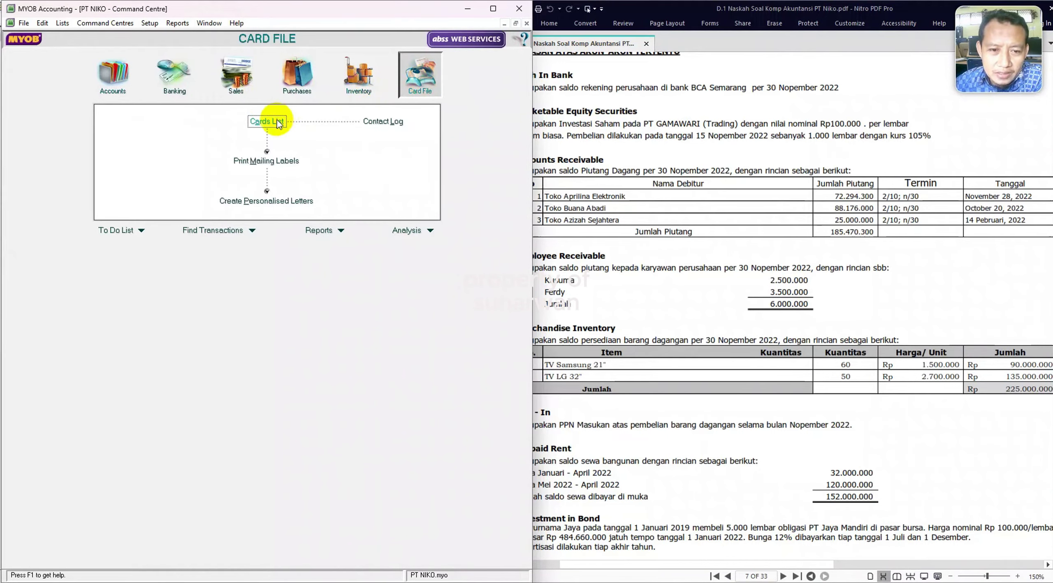
# Review imported customer and supplier cards, and mark the three Accounts Receivable rows in the PDF.
pyautogui.click(271, 128)
pyautogui.click(84, 39)
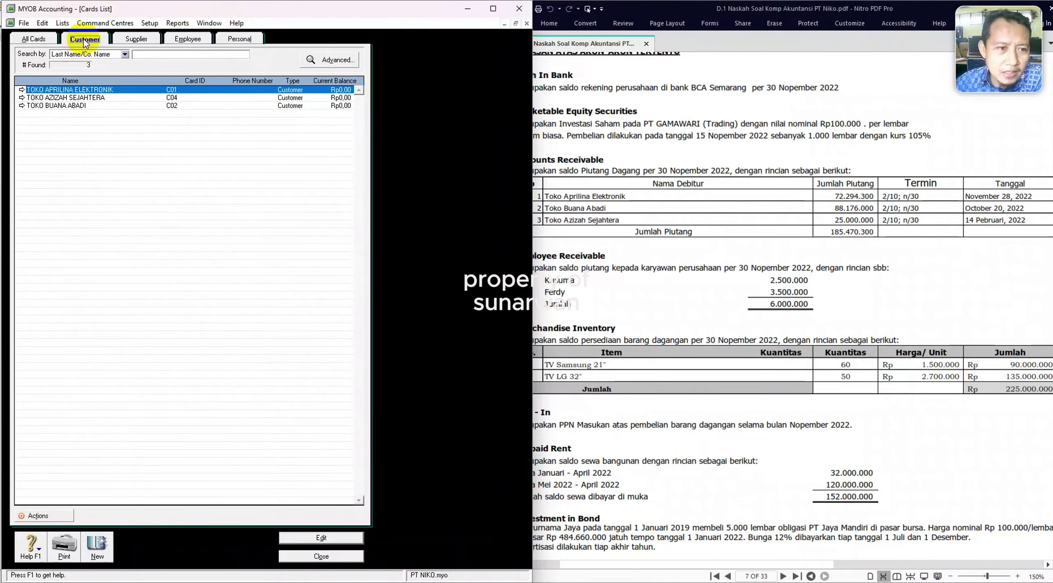
pyautogui.click(140, 40)
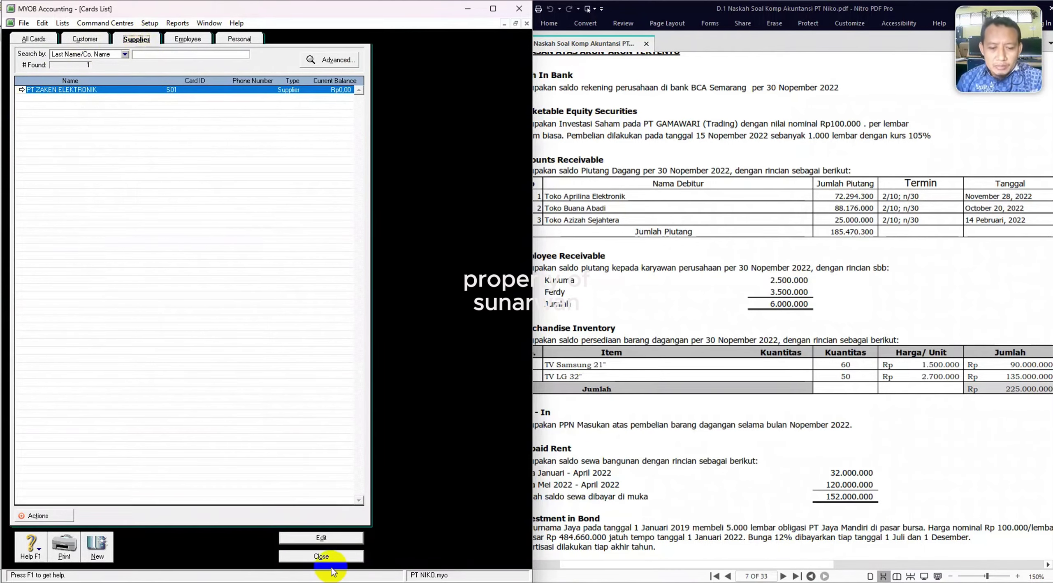
pyautogui.click(324, 557)
pyautogui.click(782, 291)
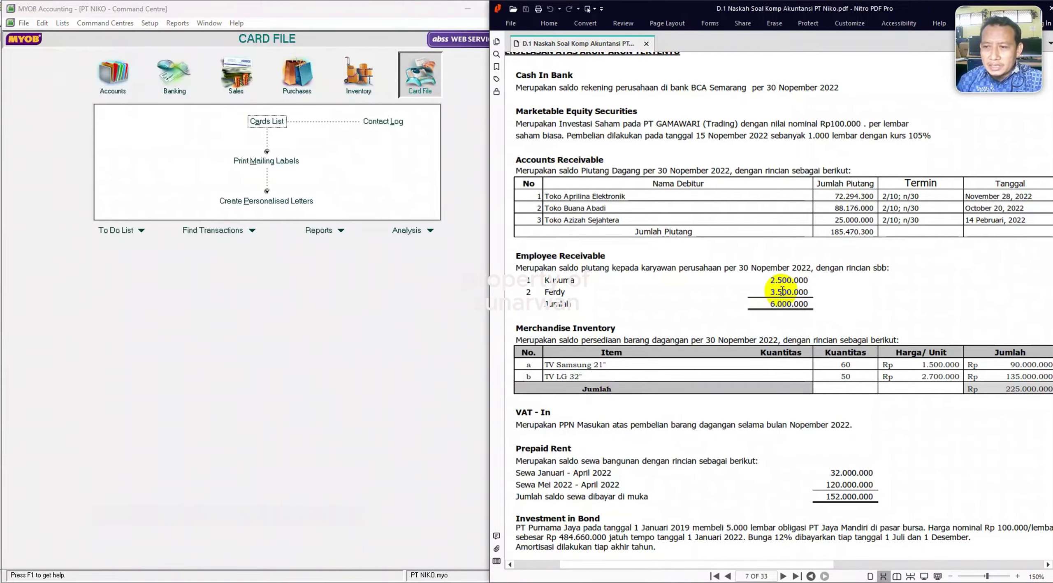
pyautogui.moveTo(884, 196); pyautogui.dragTo(907, 221)
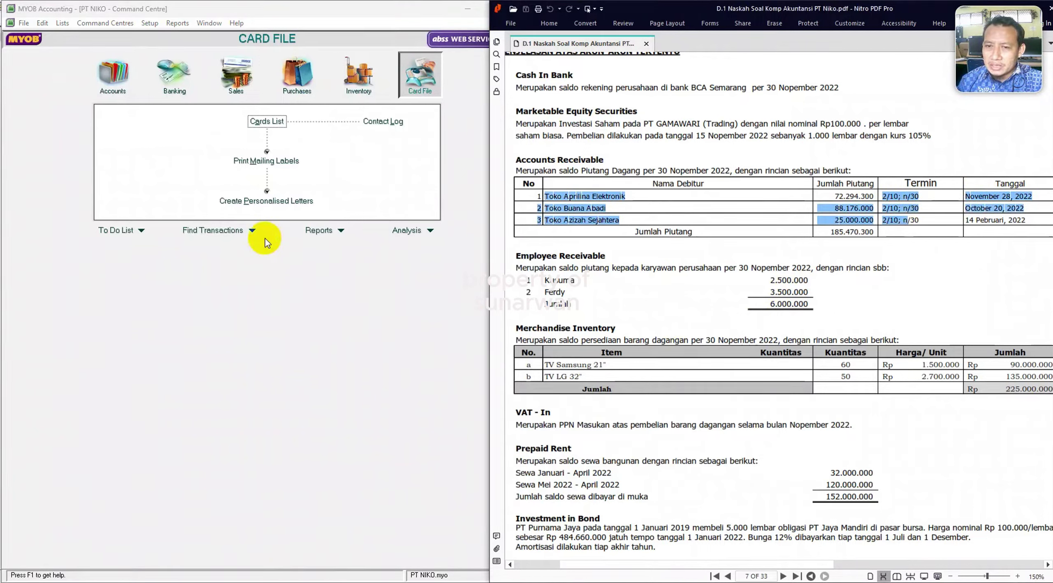
# Open the TOKO APRILINA ELEKTRONIK card from the Customer cards list.
pyautogui.click(267, 121)
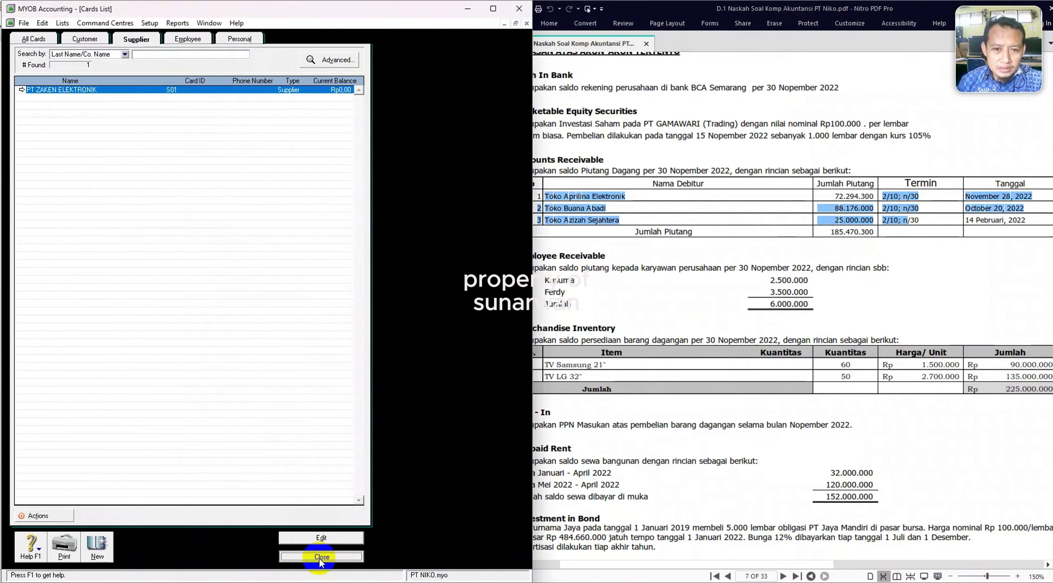
pyautogui.click(321, 558)
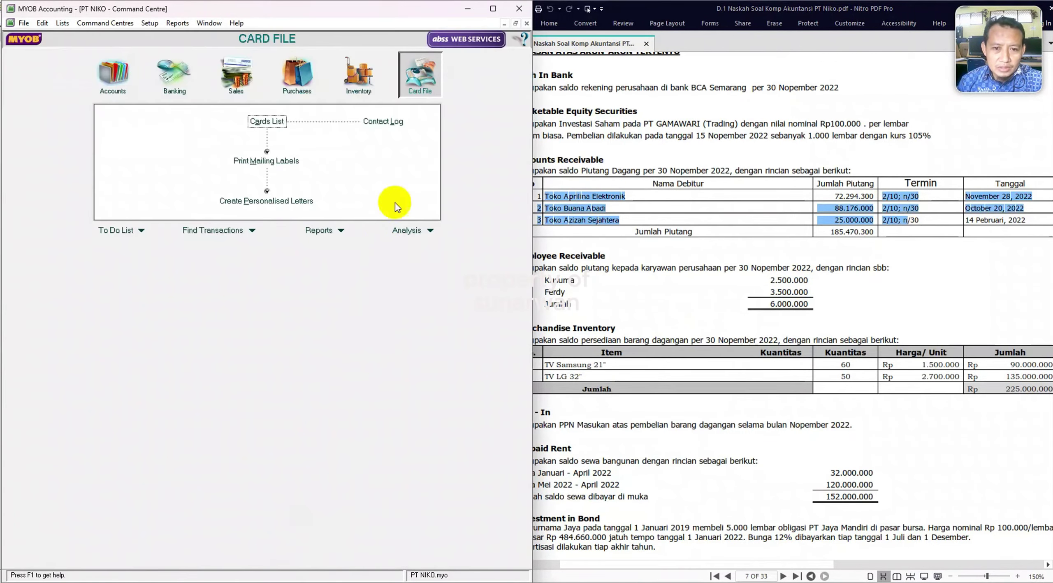
pyautogui.click(260, 122)
pyautogui.click(83, 39)
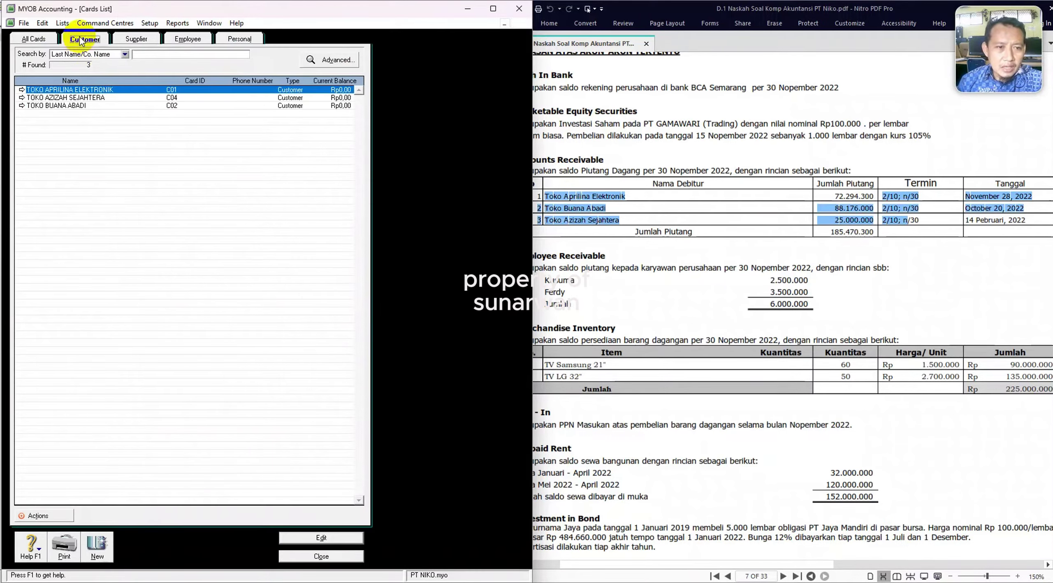
pyautogui.click(23, 91)
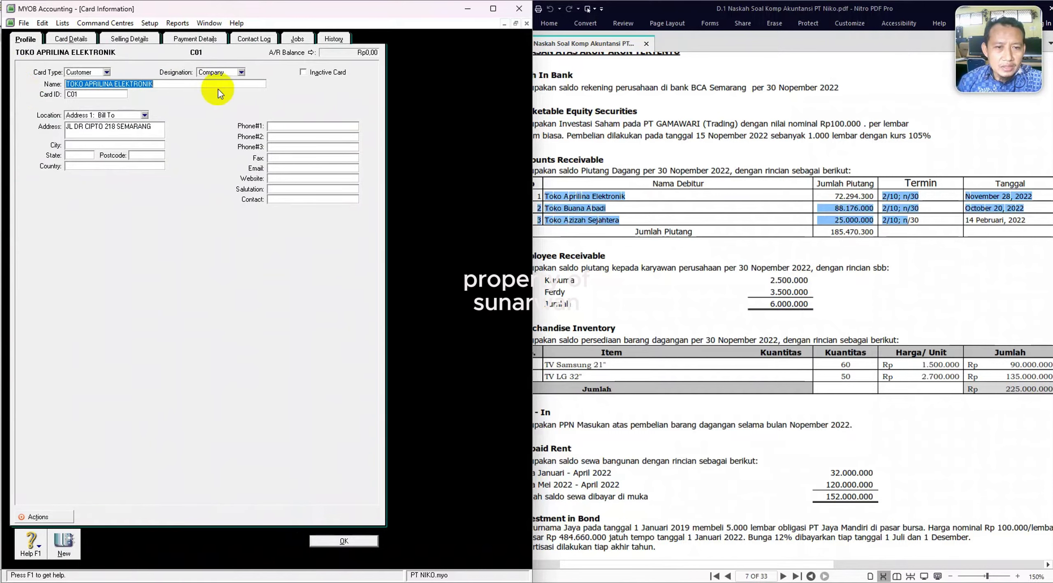
# Set Toko Aprilina Elektronik's sale layout to Item and tax code to VAT.
pyautogui.click(123, 42)
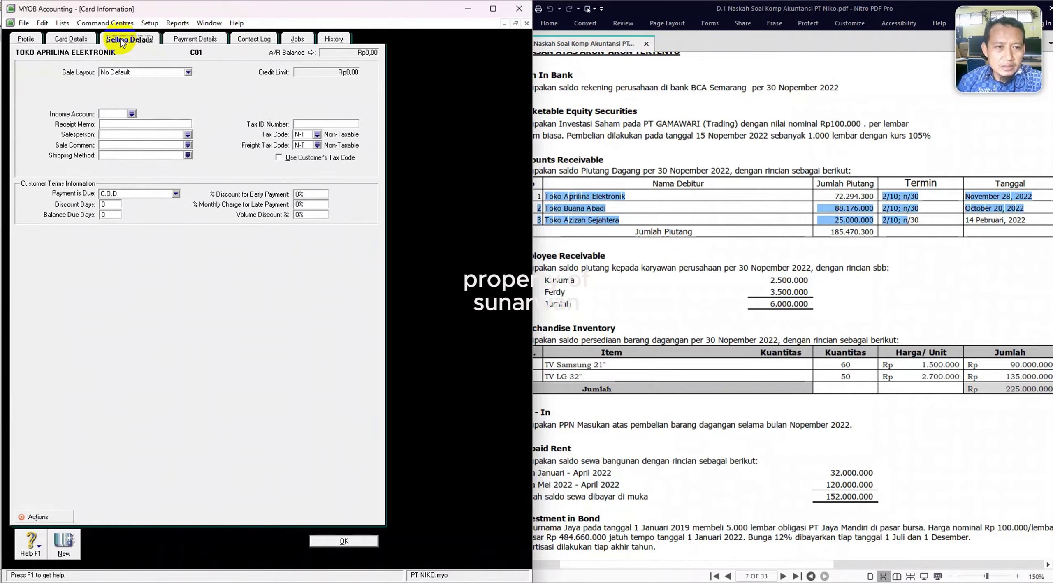
pyautogui.click(187, 73)
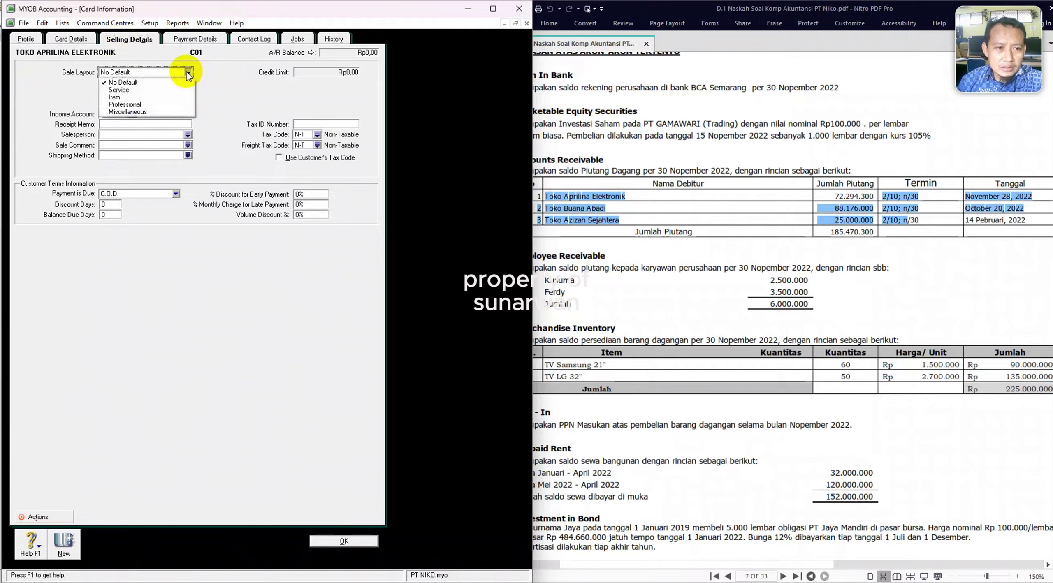
pyautogui.click(131, 97)
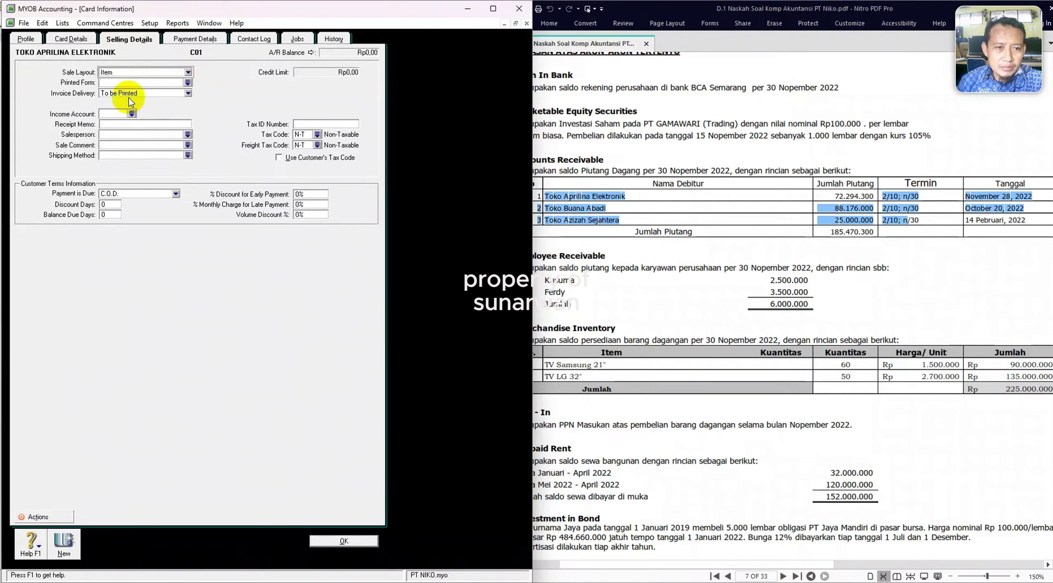
pyautogui.click(318, 135)
pyautogui.doubleClick(180, 247)
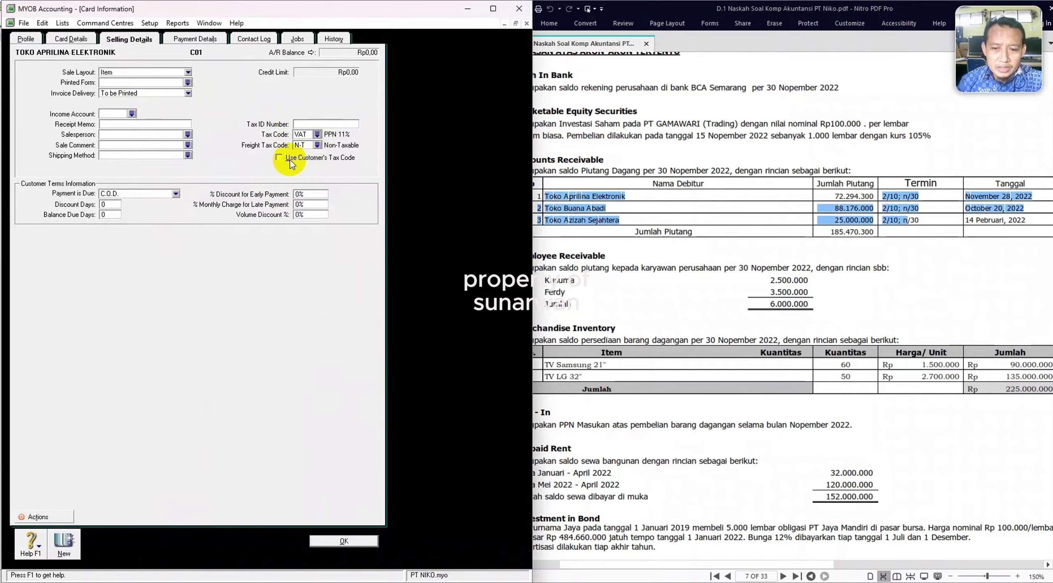
pyautogui.moveTo(541, 582)
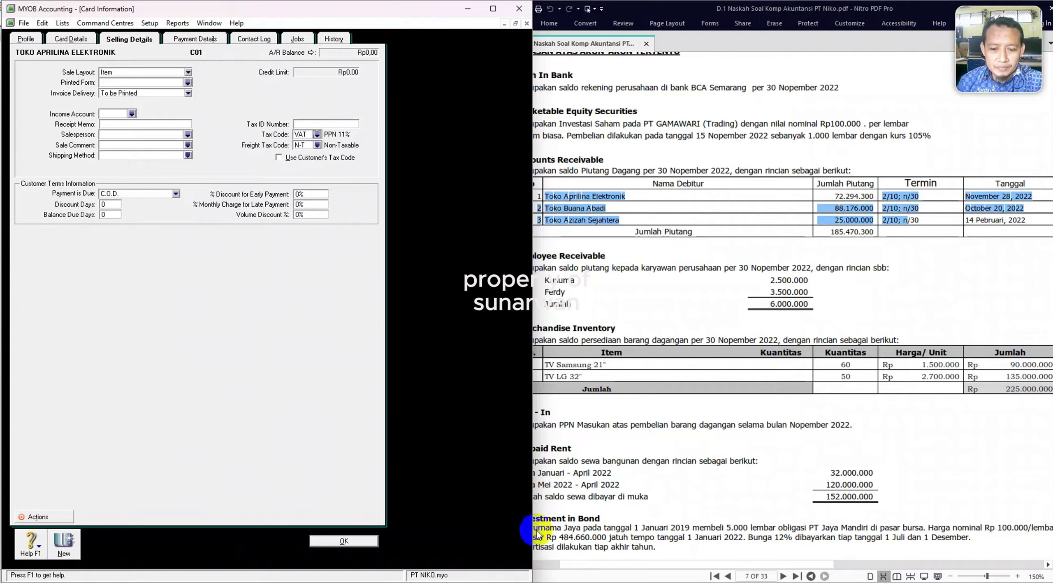
# Set payment terms to 2/10, n/30, due in a given number of days with 10 discount days.
pyautogui.click(175, 194)
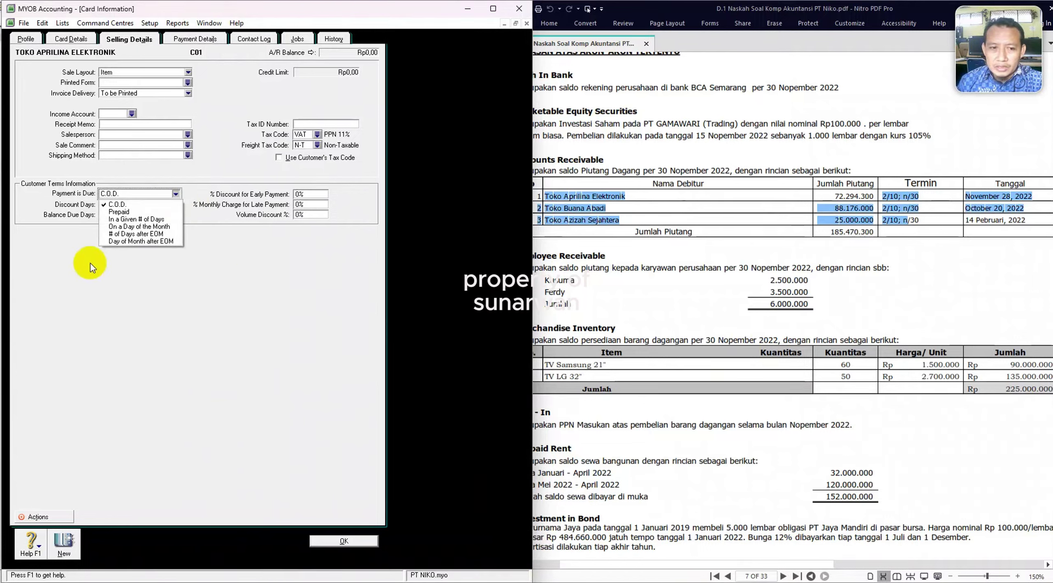
pyautogui.click(135, 220)
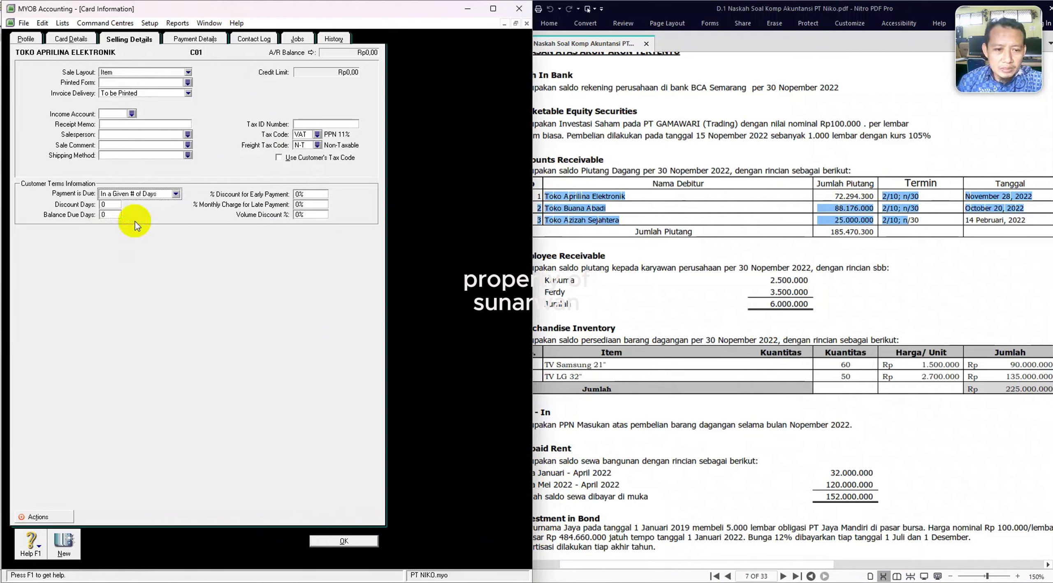
pyautogui.click(112, 204)
pyautogui.write('10')
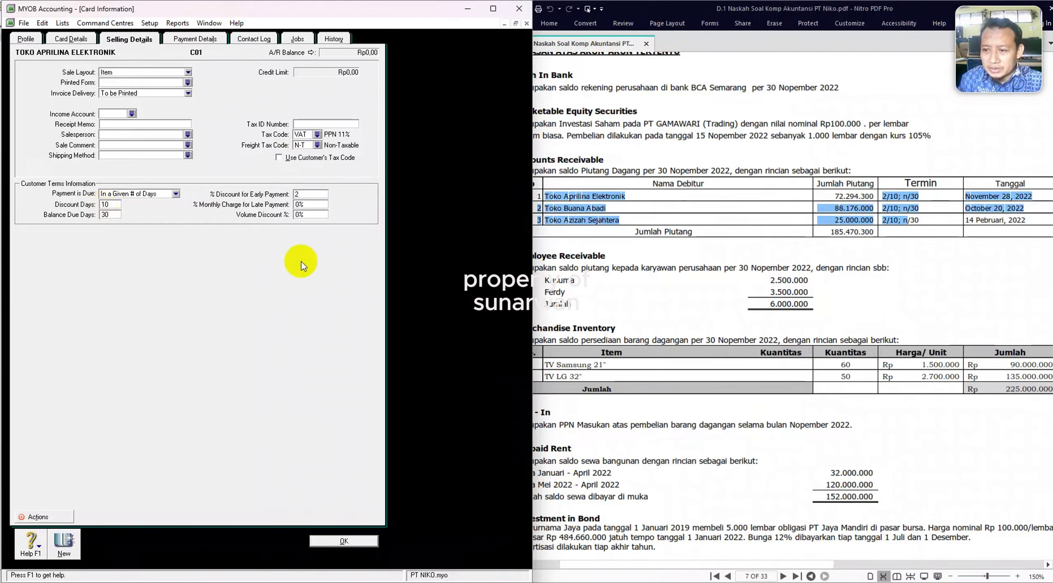
pyautogui.click(896, 211)
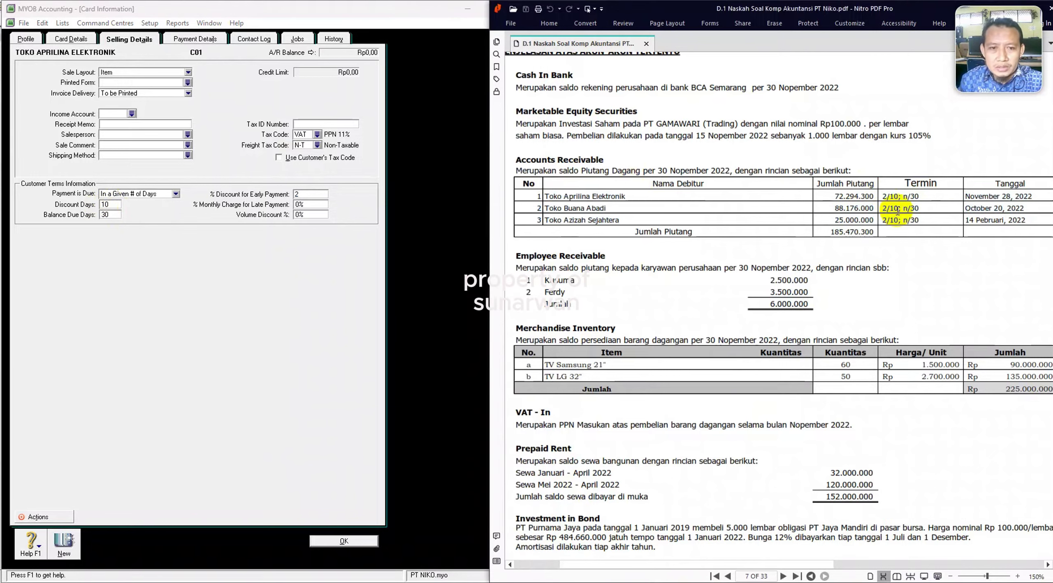
pyautogui.click(198, 38)
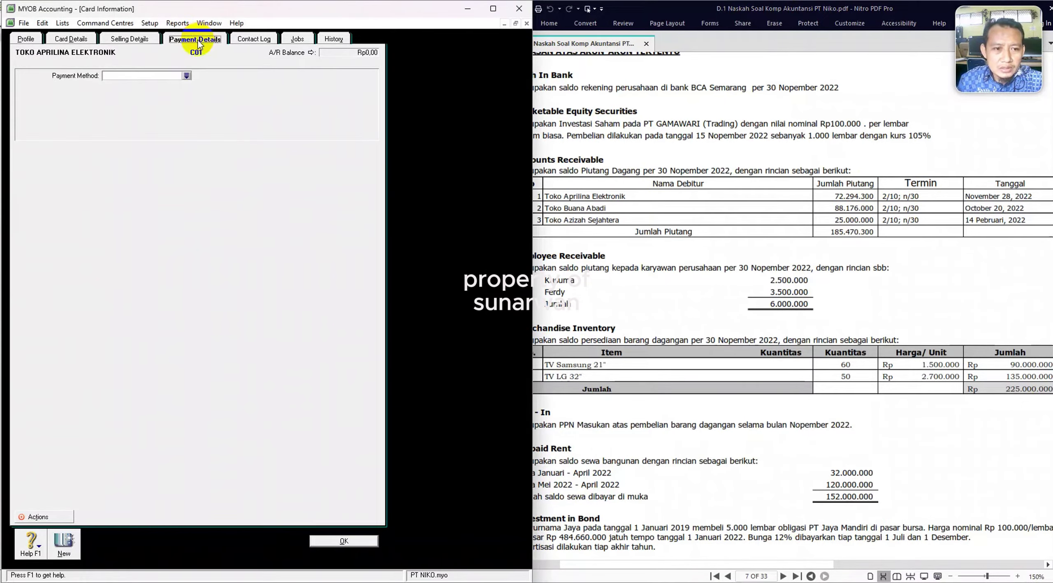
pyautogui.click(249, 40)
pyautogui.click(136, 39)
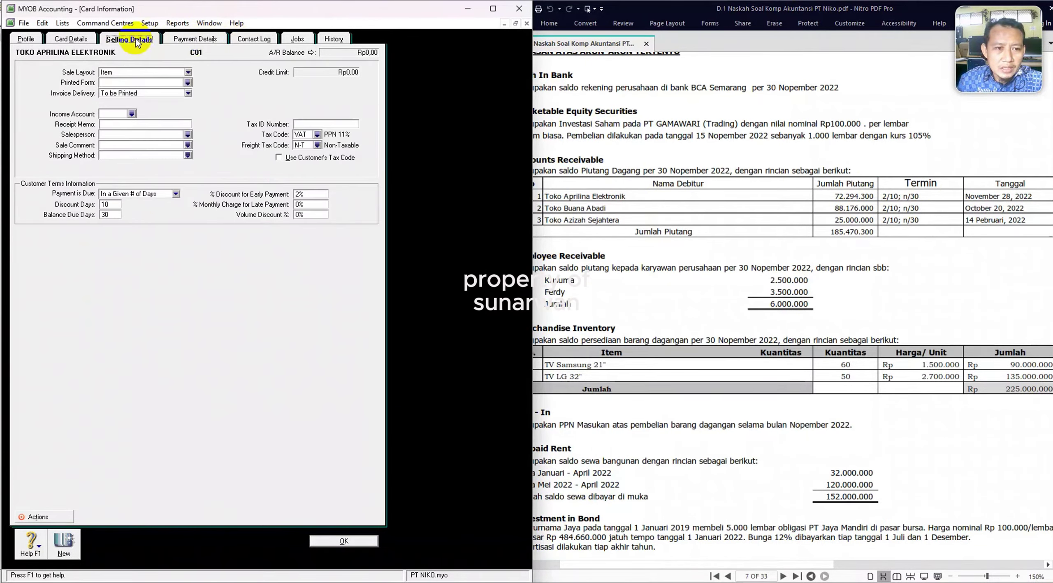
pyautogui.click(80, 41)
pyautogui.click(141, 40)
# Choose 4-1000 Sales as the income account and save the card.
pyautogui.click(132, 114)
pyautogui.doubleClick(190, 272)
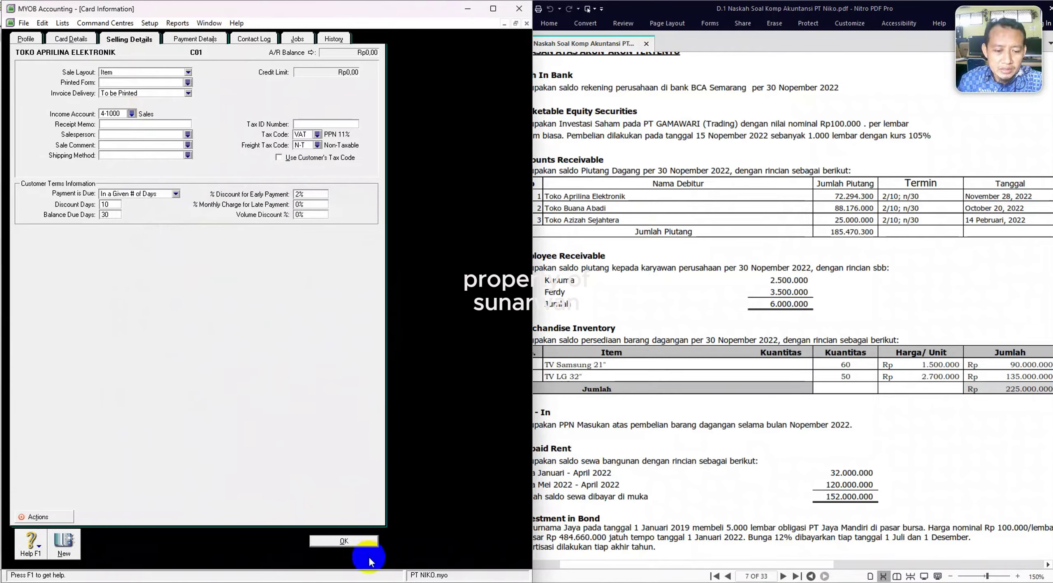
pyautogui.click(355, 543)
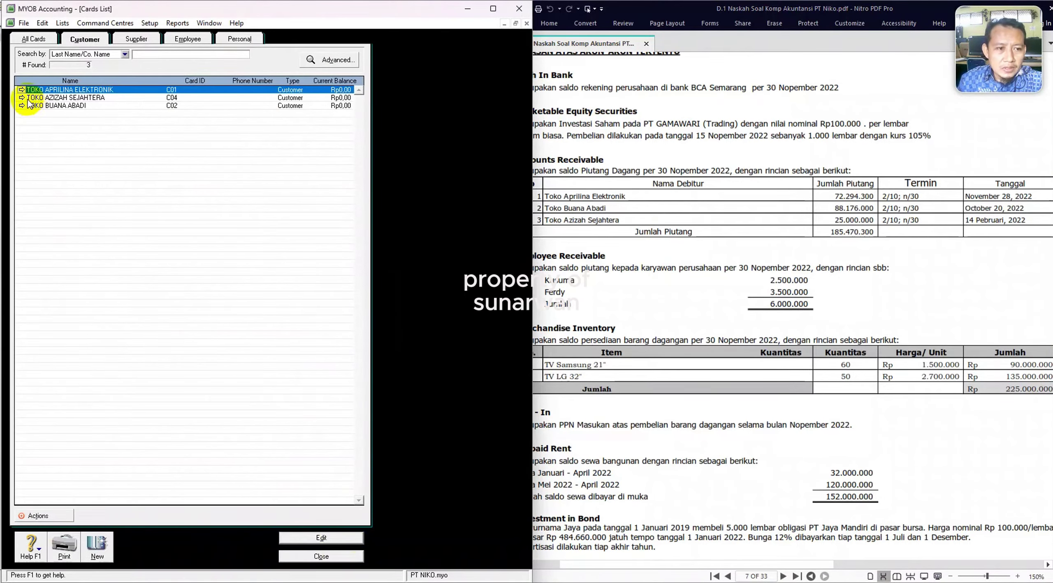
# Give Toko Azizah Sejahtera the Item sale layout and 4-1000 Sales income account.
pyautogui.doubleClick(27, 99)
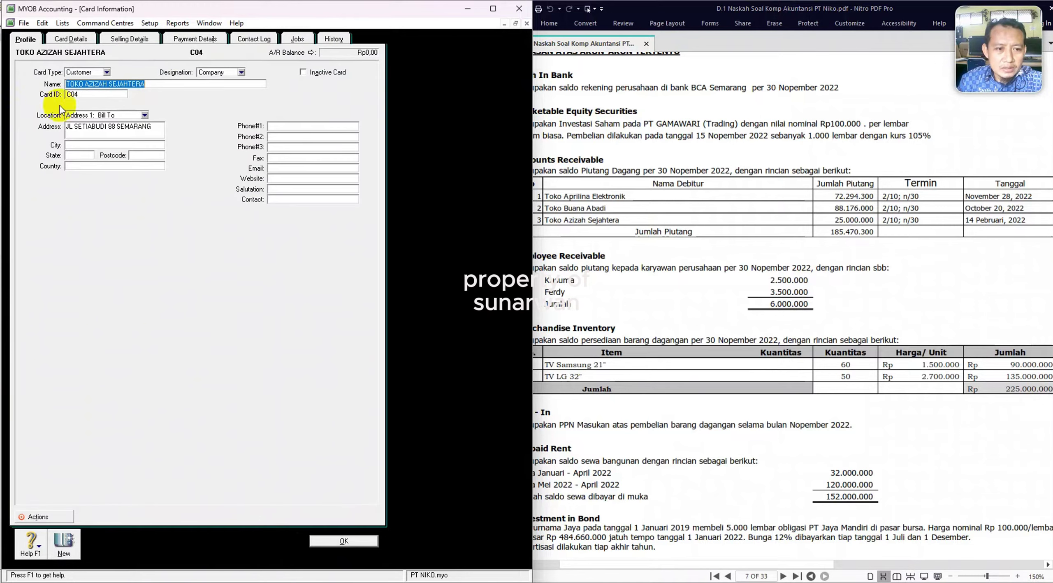
pyautogui.click(129, 41)
pyautogui.click(188, 73)
pyautogui.click(119, 97)
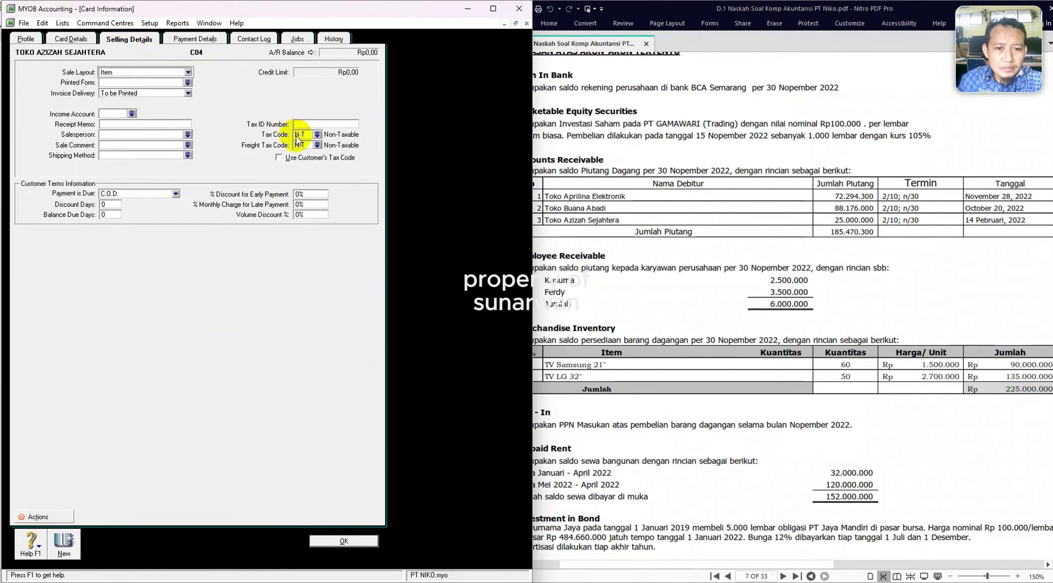
pyautogui.click(132, 114)
pyautogui.doubleClick(156, 269)
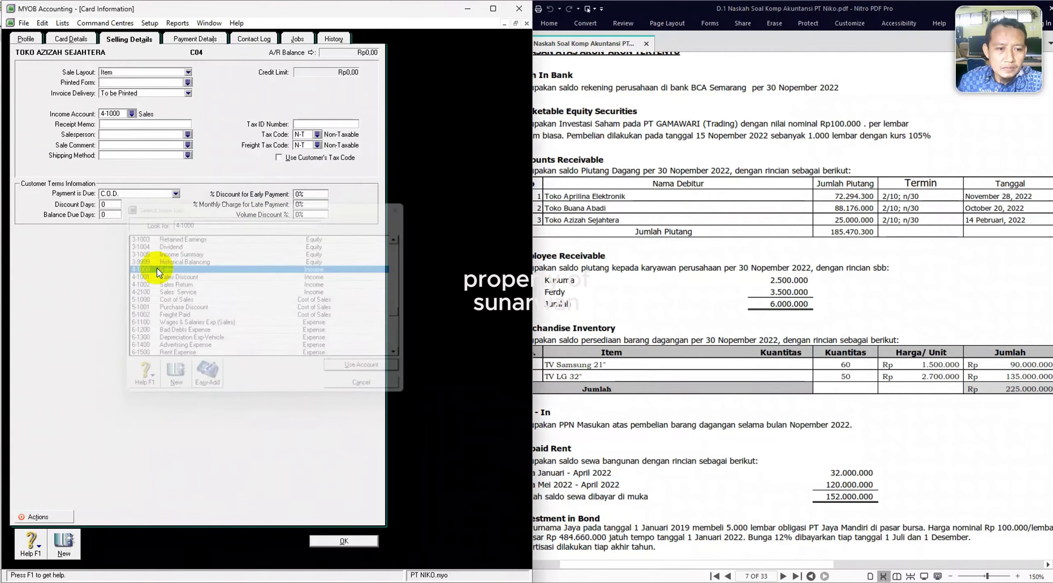
# Set 10/30-day terms with 2% discount and VAT PPN 11% tax code, then save.
pyautogui.click(176, 193)
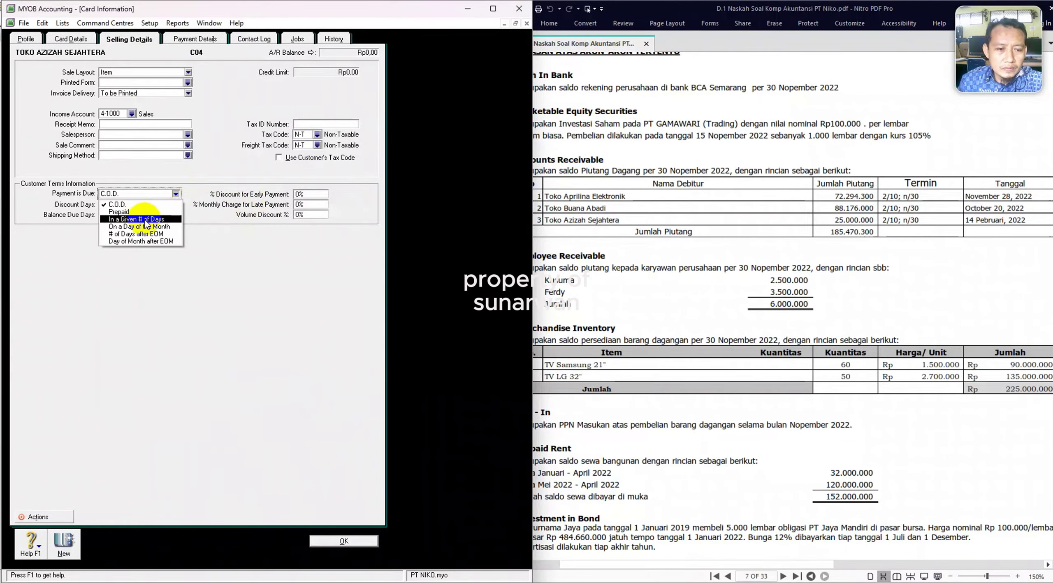
pyautogui.click(115, 220)
pyautogui.click(110, 204)
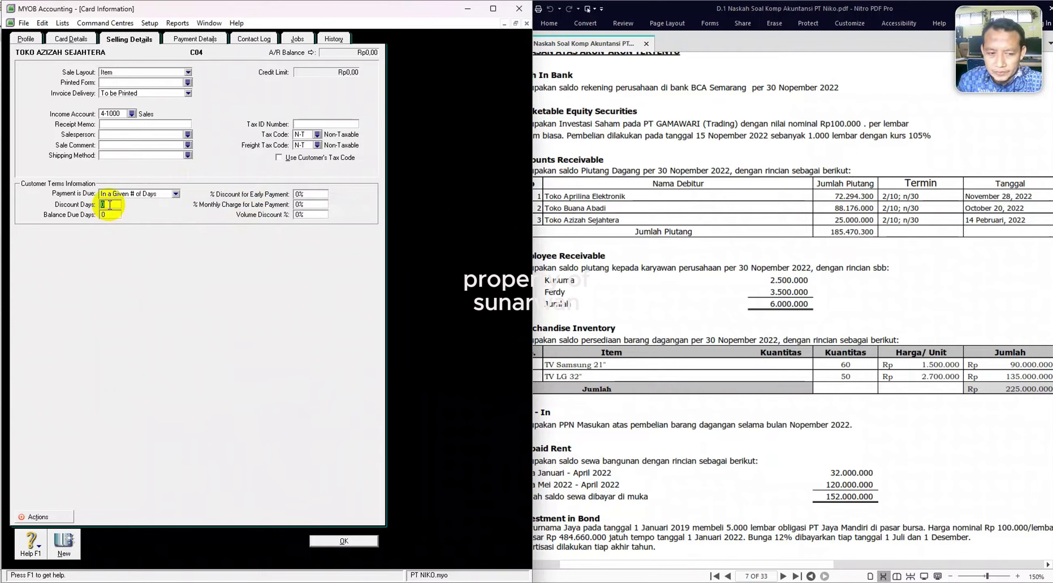
pyautogui.write('10')
pyautogui.press('Tab')
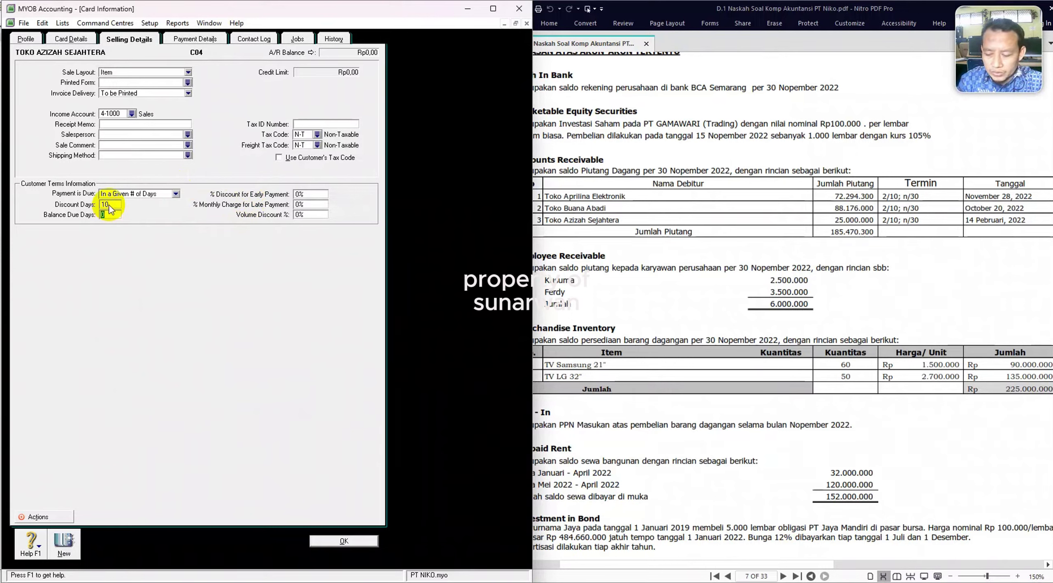
pyautogui.write('30')
pyautogui.press('Tab')
pyautogui.write('2')
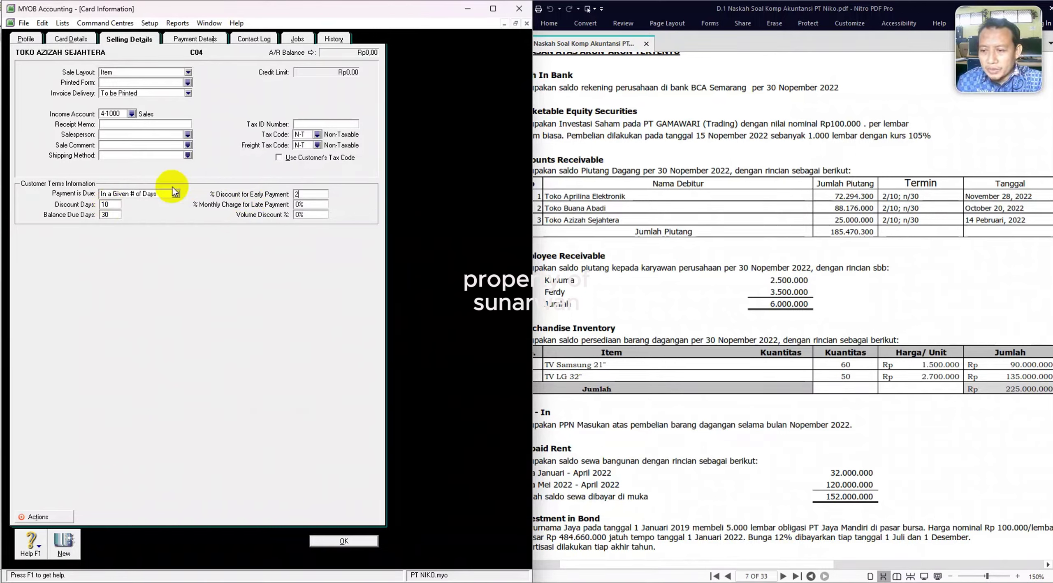
pyautogui.click(317, 135)
pyautogui.doubleClick(173, 247)
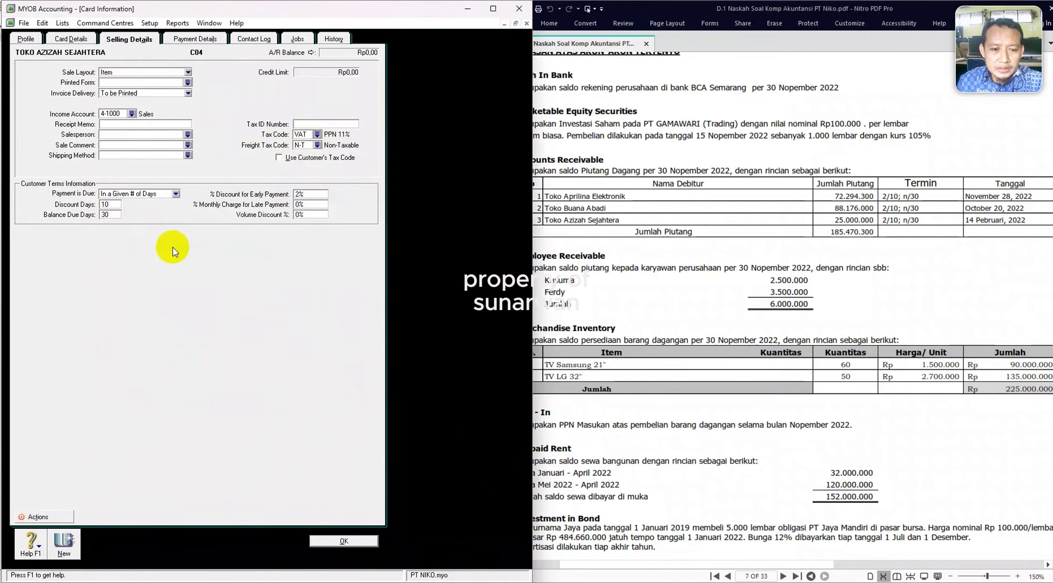
pyautogui.click(344, 541)
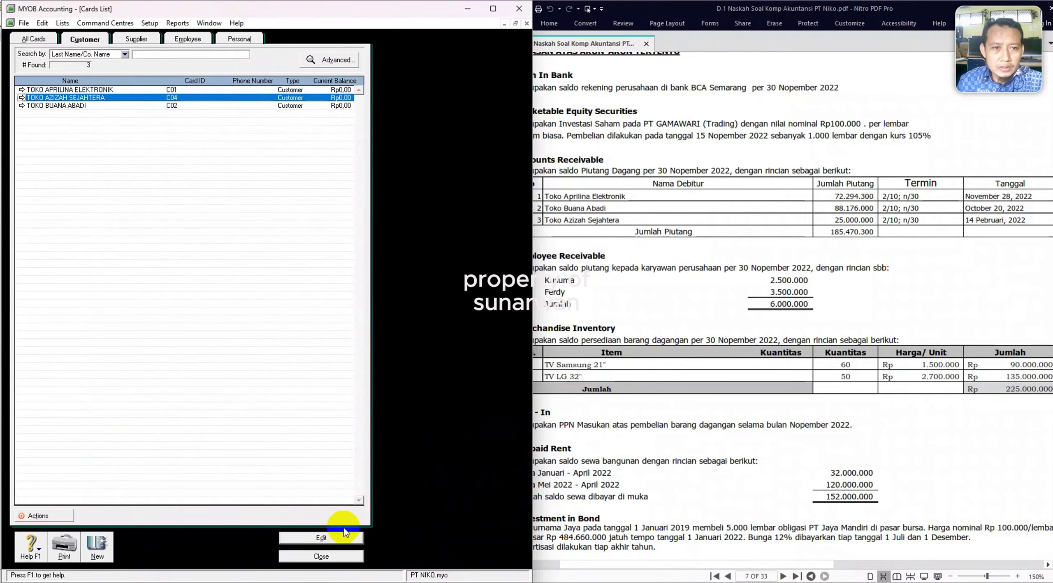
# On Toko Buana Abadi's selling details, choose the Item sale layout and income account 4-1000 Sales.
pyautogui.click(22, 104)
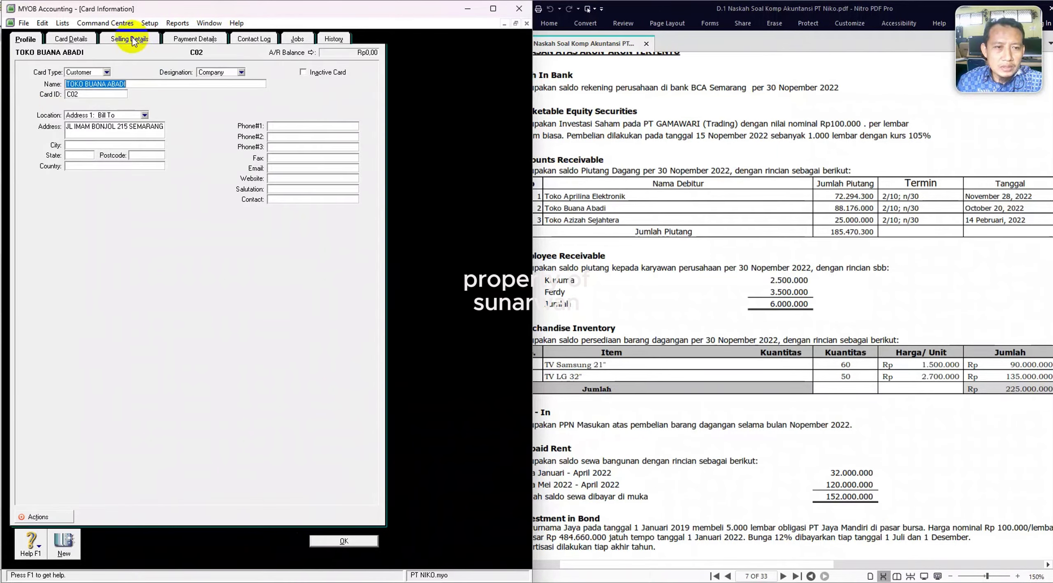
pyautogui.click(132, 41)
pyautogui.click(148, 74)
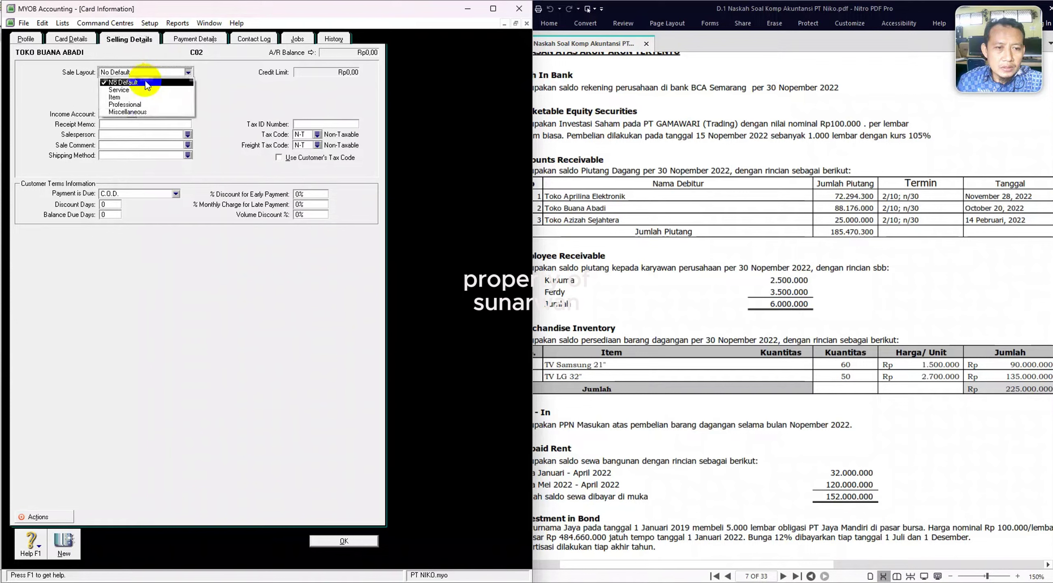
pyautogui.click(134, 99)
pyautogui.click(131, 115)
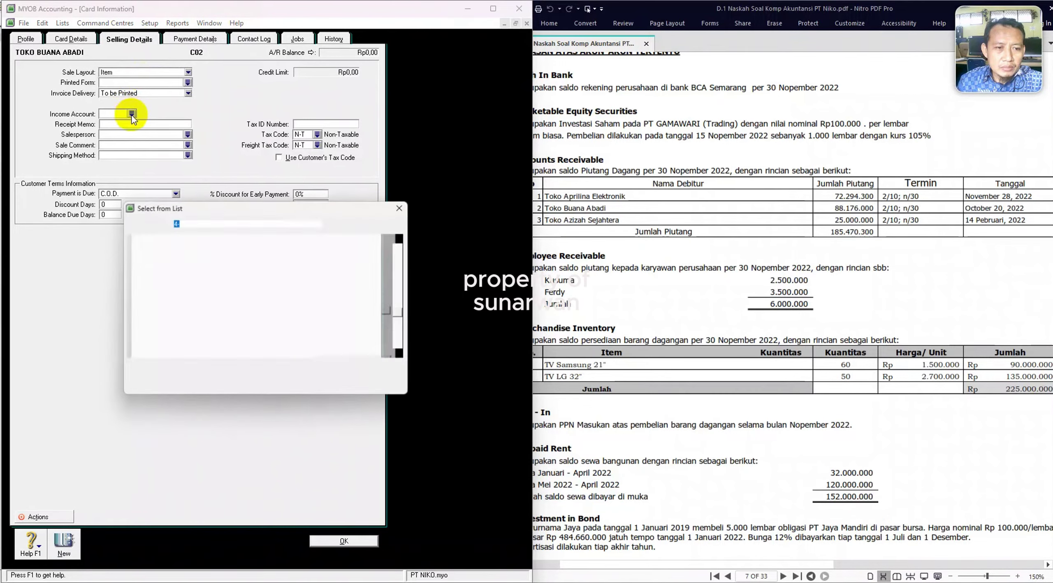
pyautogui.click(165, 272)
pyautogui.doubleClick(164, 272)
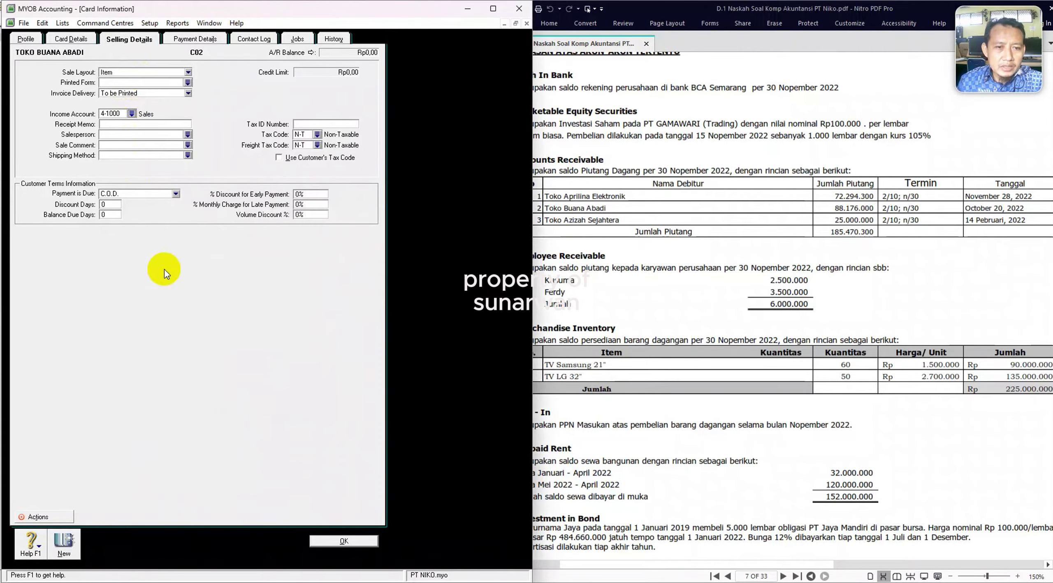
# Give the card 2/10, n/30 terms and tax code VAT PPN 11%, save it, and close the Cards List.
pyautogui.click(176, 193)
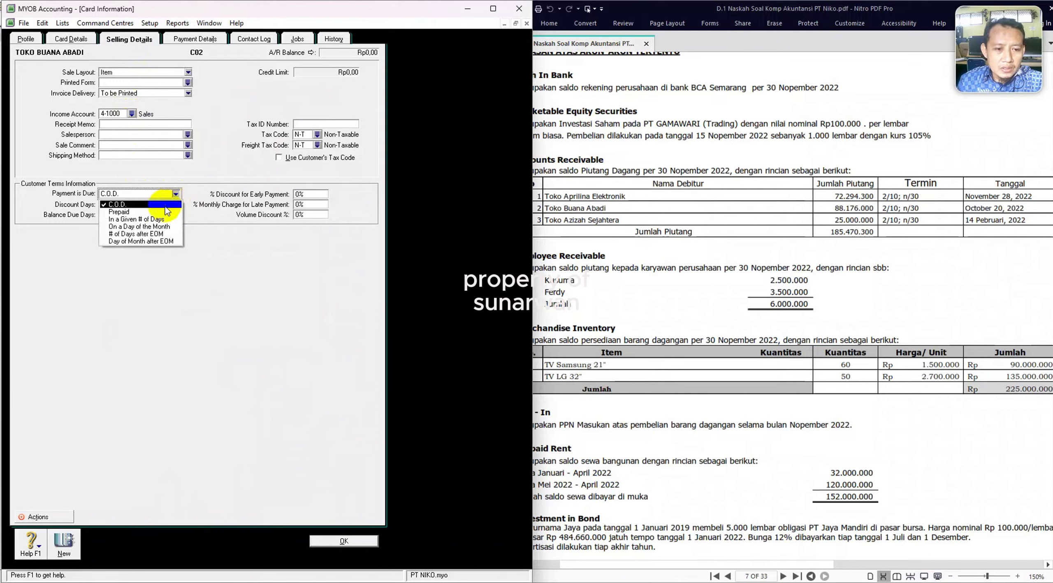
pyautogui.click(142, 221)
pyautogui.click(112, 203)
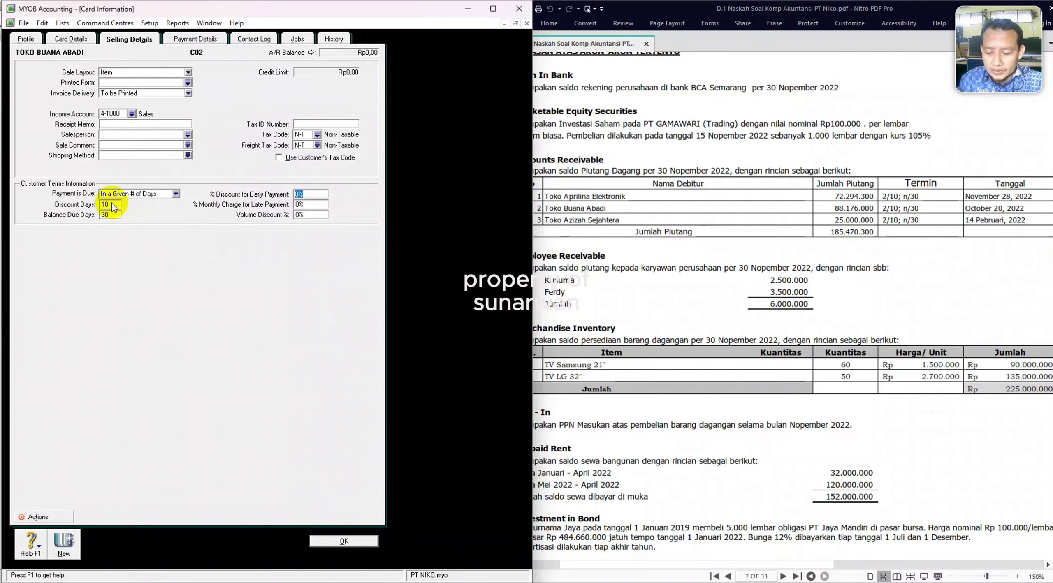
pyautogui.click(318, 134)
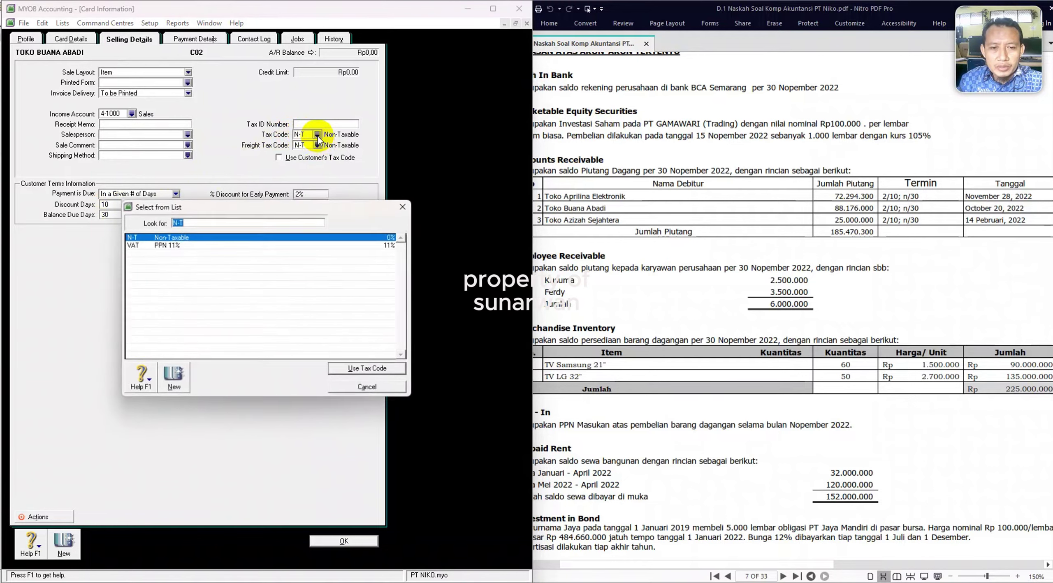
pyautogui.doubleClick(170, 246)
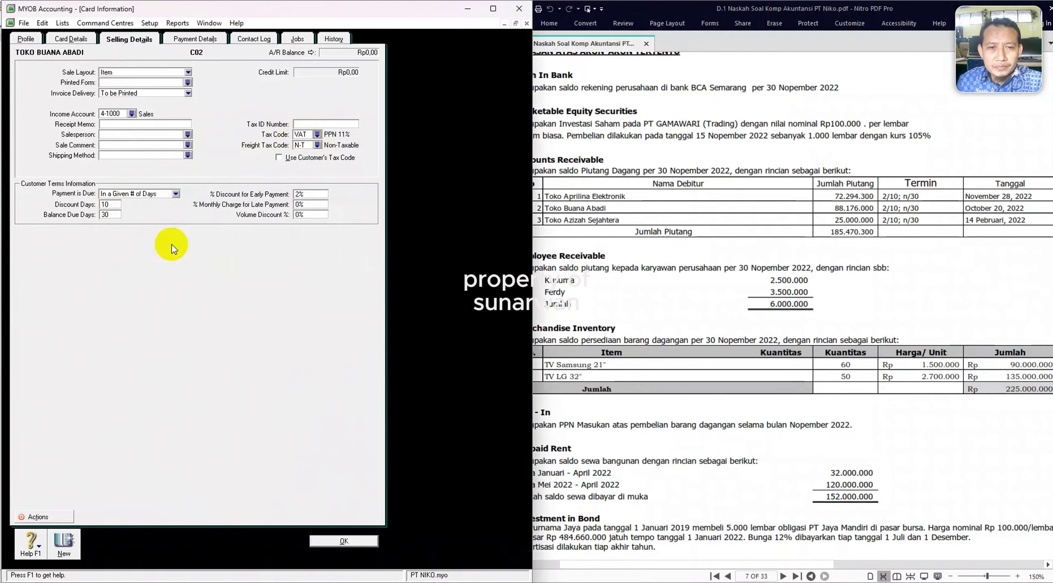
pyautogui.click(345, 541)
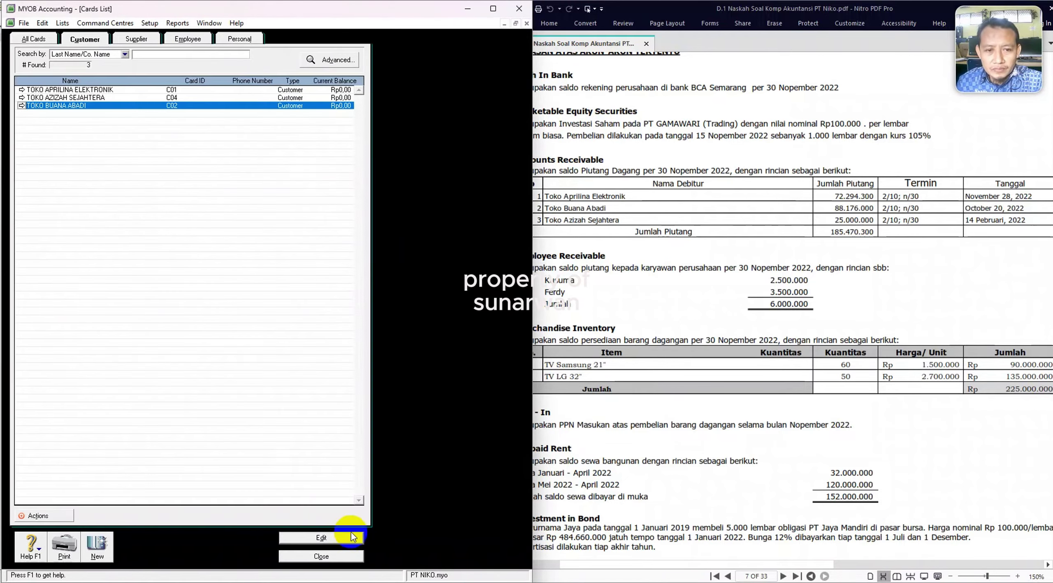
pyautogui.click(321, 556)
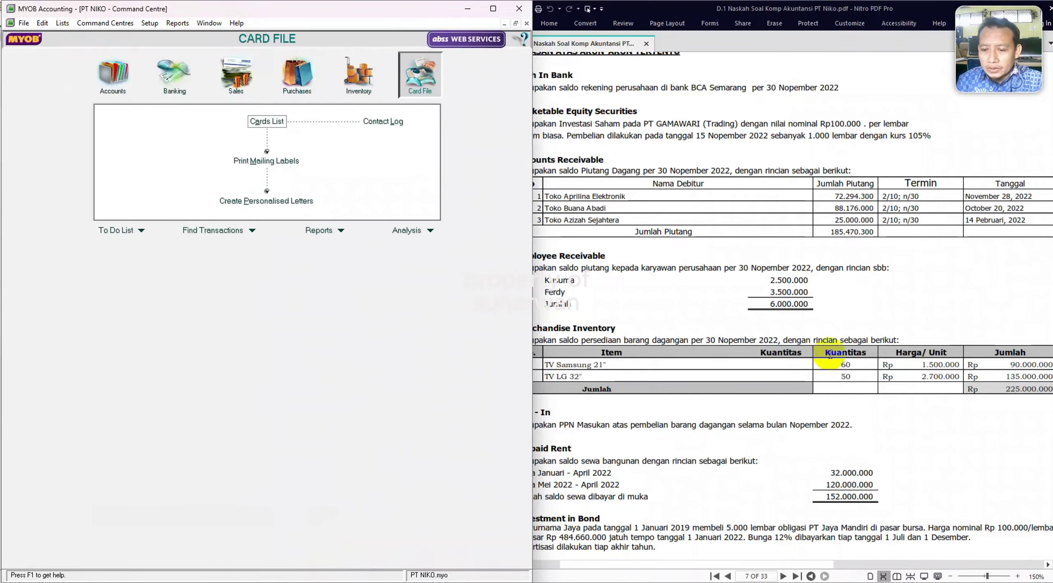
# Find and highlight the supplier's 3/10;n/30 terms in the PDF exercise.
pyautogui.click(778, 292)
pyautogui.scroll(2, 765, 275)
pyautogui.scroll(2, 765, 275)
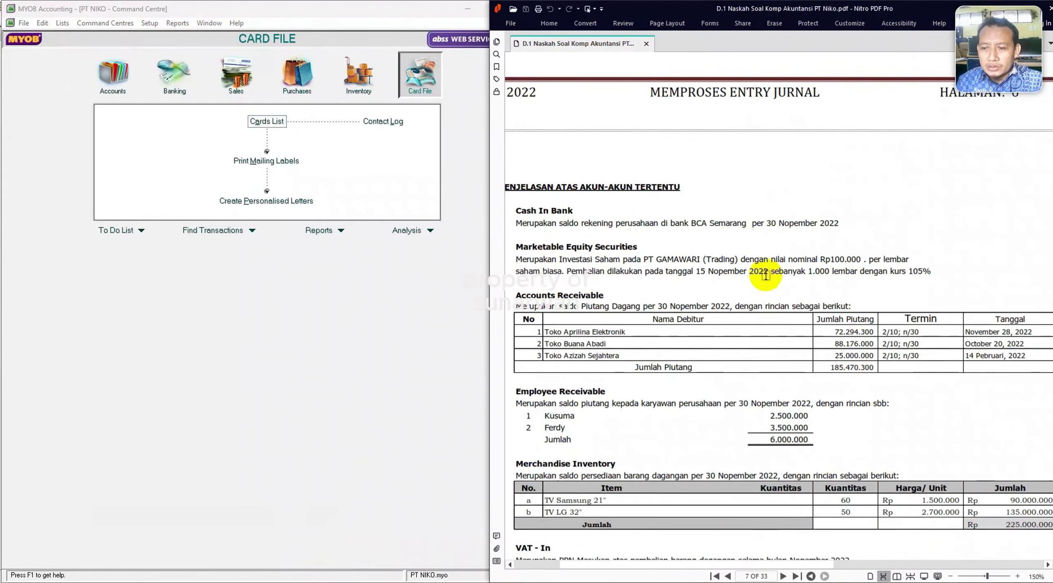
pyautogui.scroll(-7, 765, 275)
pyautogui.scroll(-4, 763, 255)
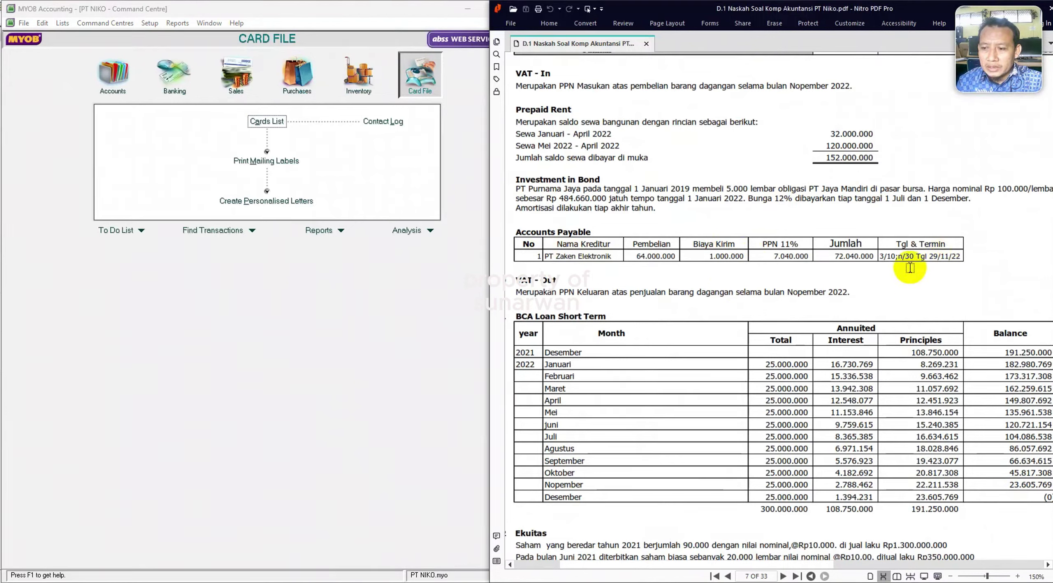
pyautogui.moveTo(882, 255); pyautogui.dragTo(927, 255)
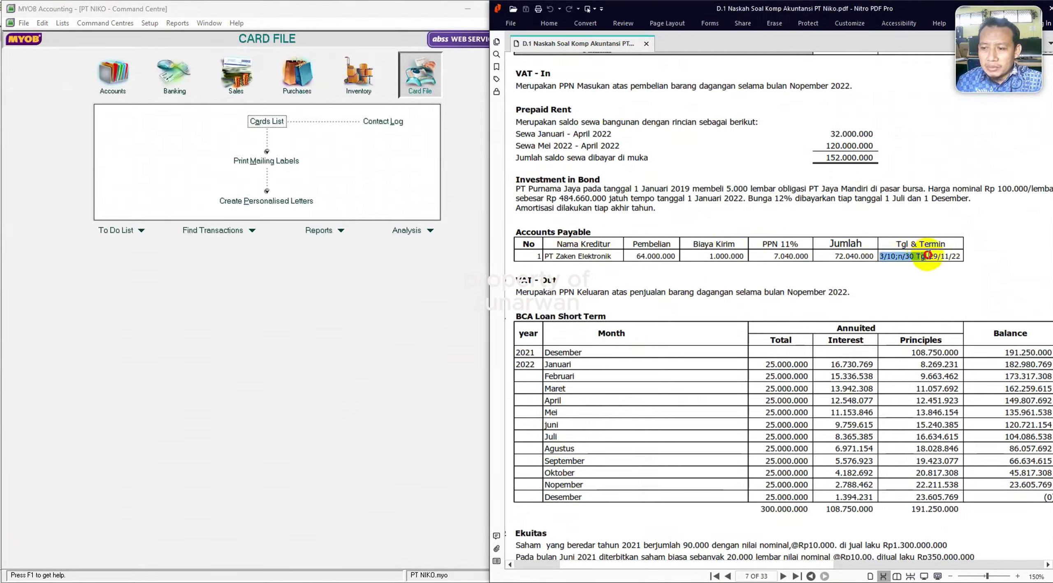
# In PT ZAKEN ELEKTRONIK's buying details, choose the Item purchase layout and tax code VAT PPN 11%.
pyautogui.click(266, 122)
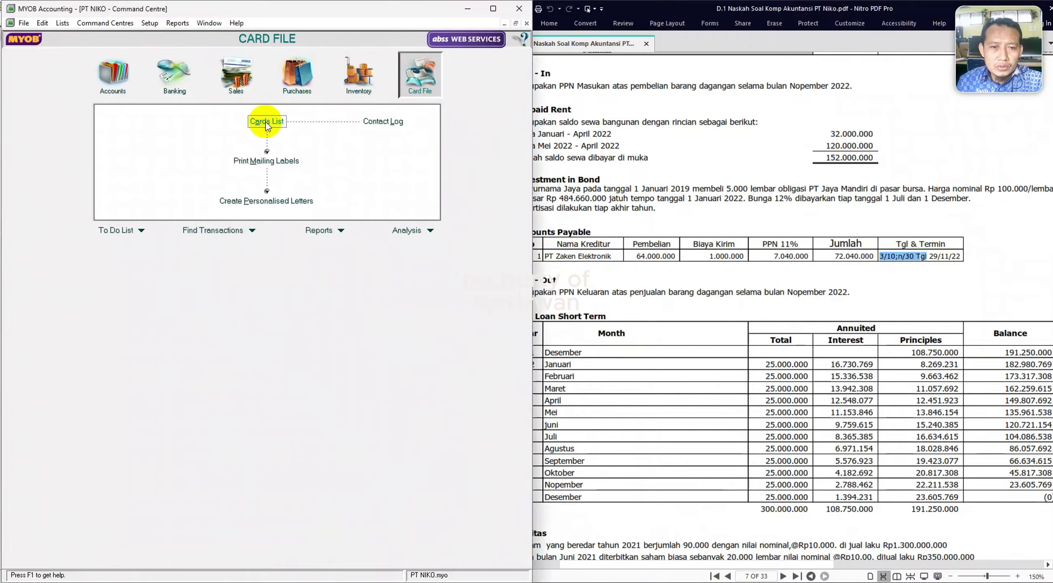
pyautogui.click(136, 38)
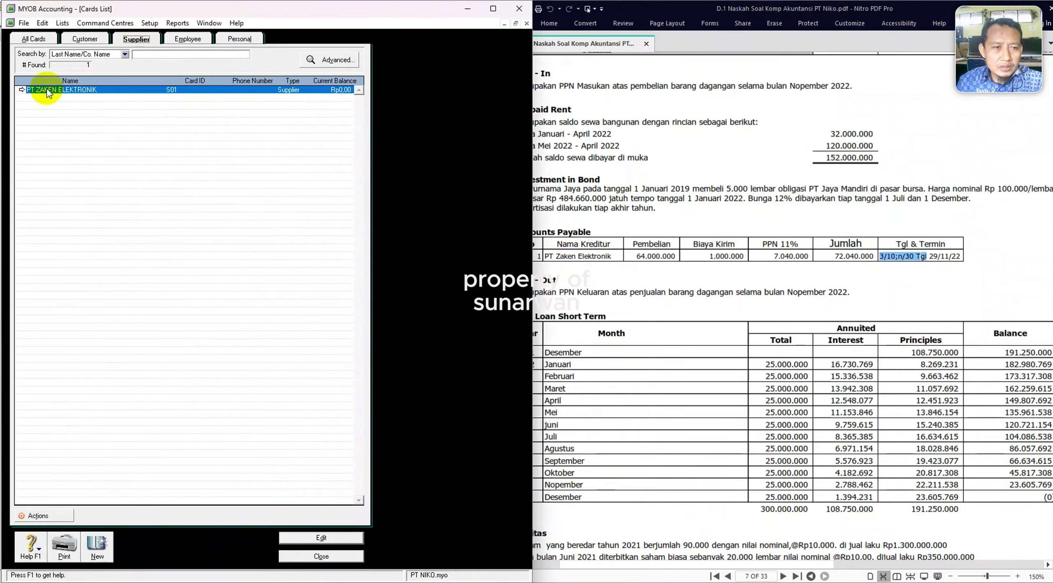
pyautogui.click(21, 90)
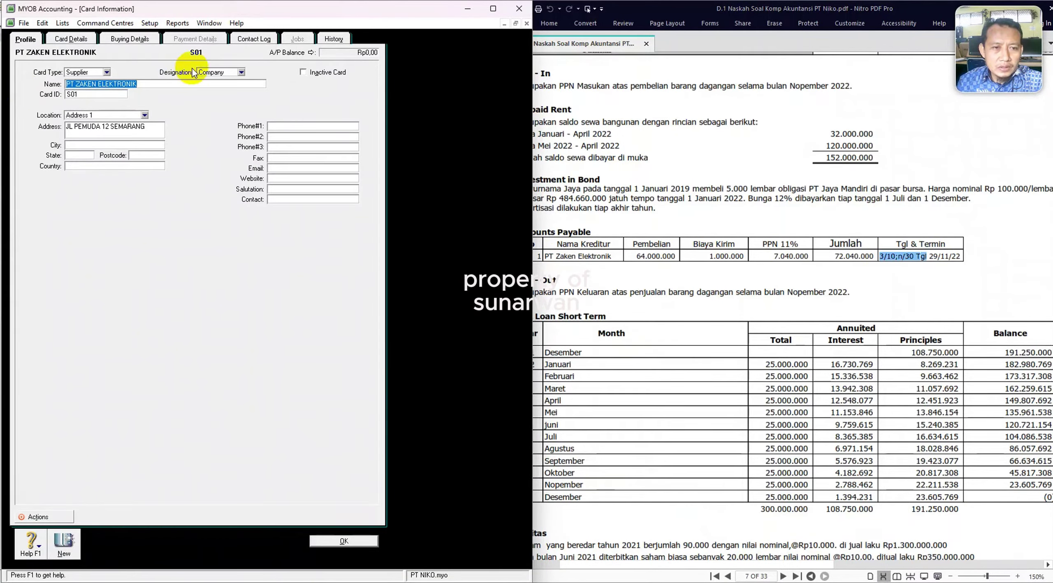
pyautogui.click(131, 39)
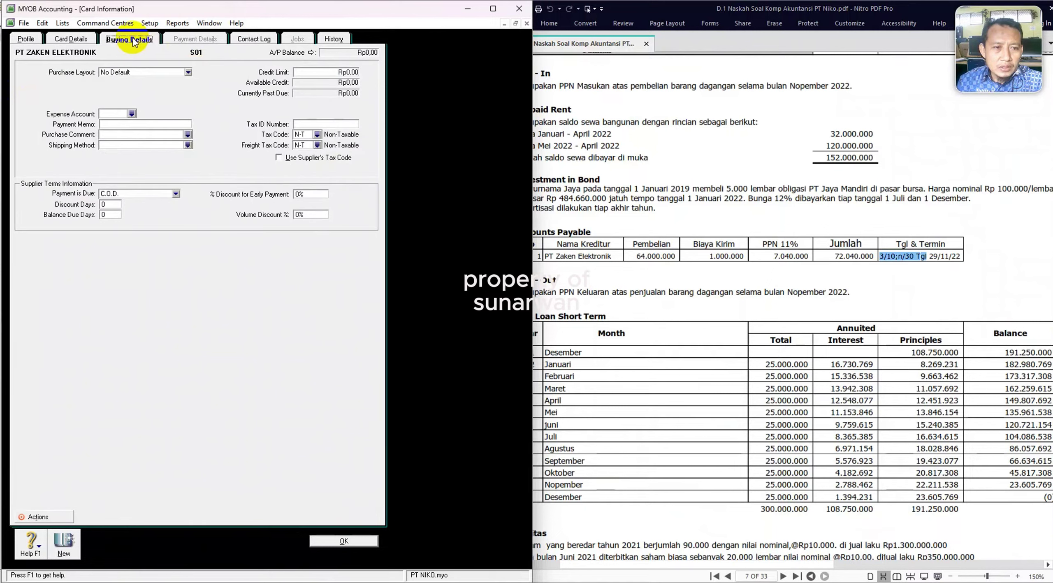
pyautogui.click(188, 72)
pyautogui.click(133, 95)
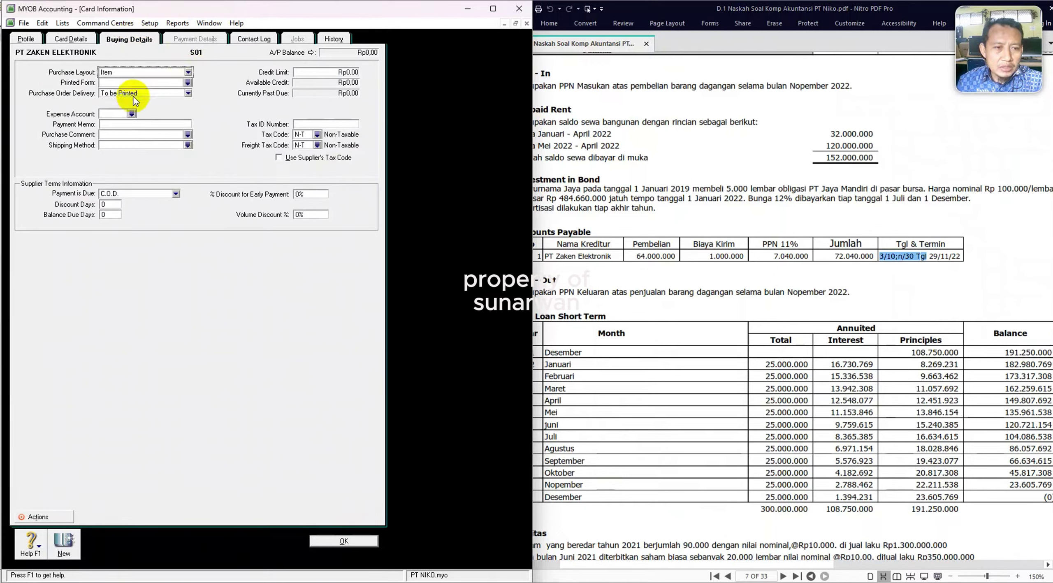
pyautogui.click(317, 136)
pyautogui.doubleClick(172, 243)
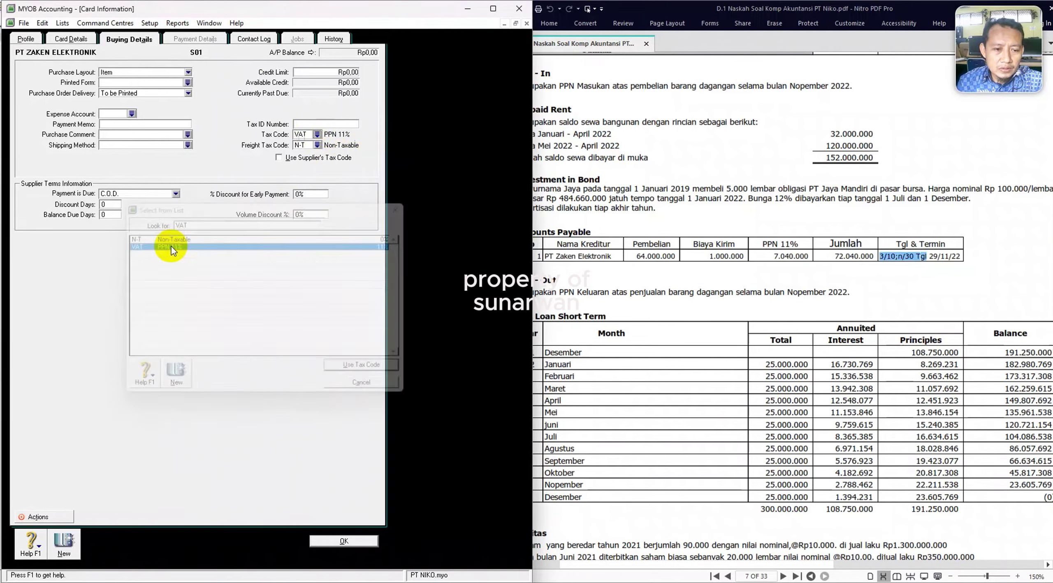
# Make payment due in a given number of days: 3% discount within 10 days, net 30, then save the card.
pyautogui.click(175, 195)
pyautogui.click(156, 219)
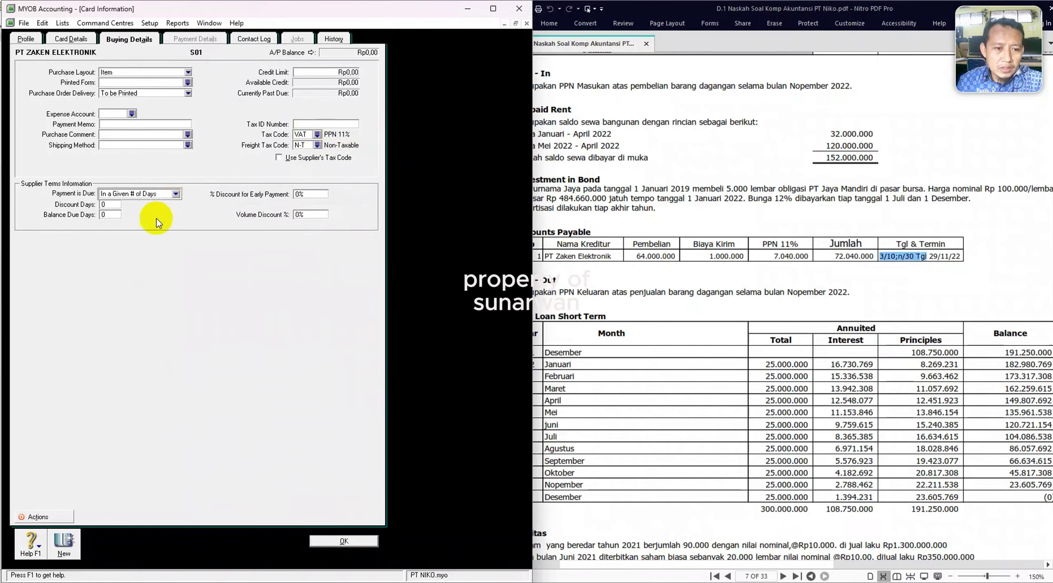
pyautogui.click(117, 205)
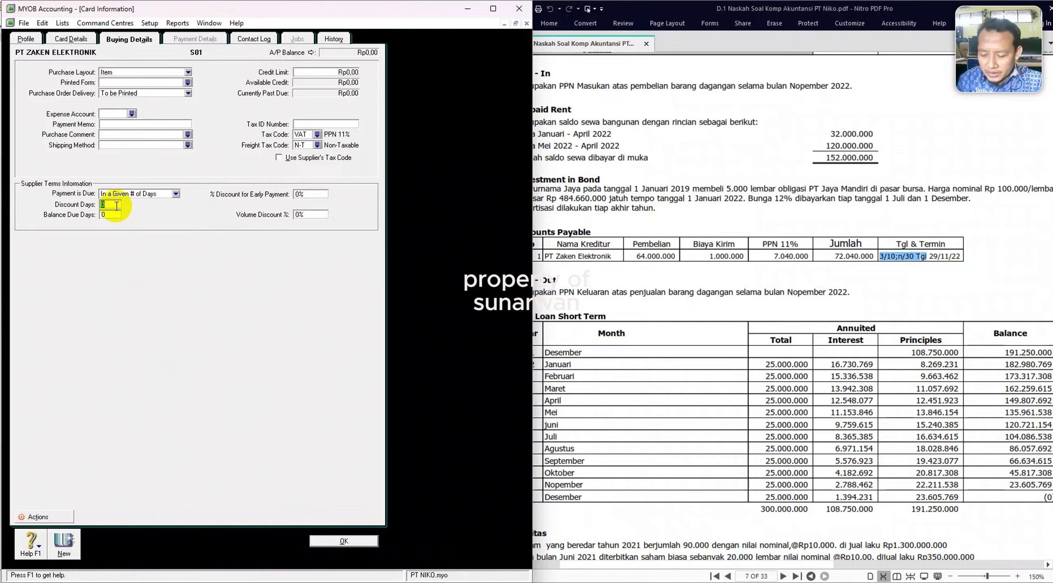
pyautogui.write('10')
pyautogui.press('Tab')
pyautogui.write('30')
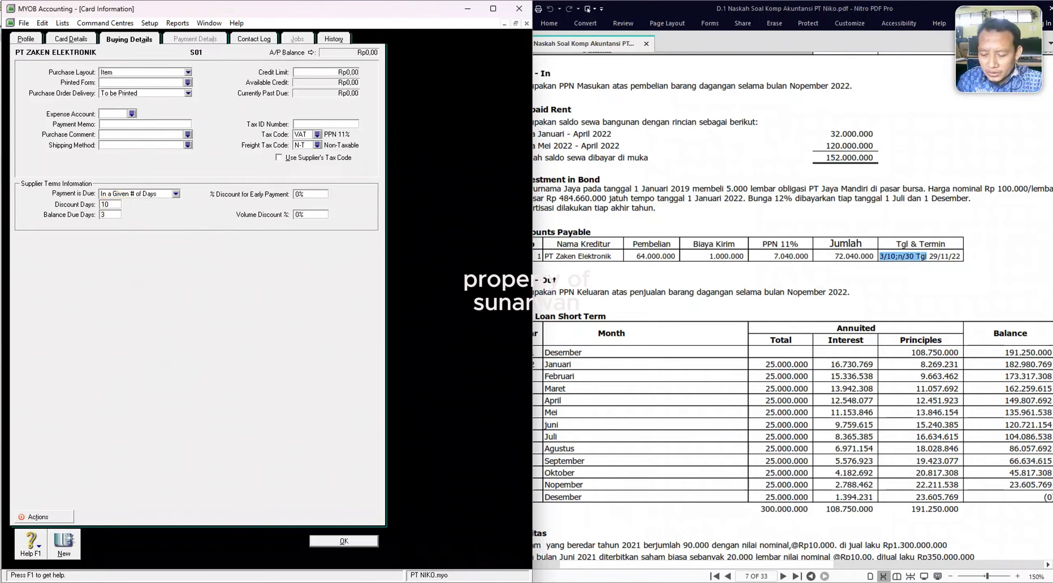
pyautogui.write('3')
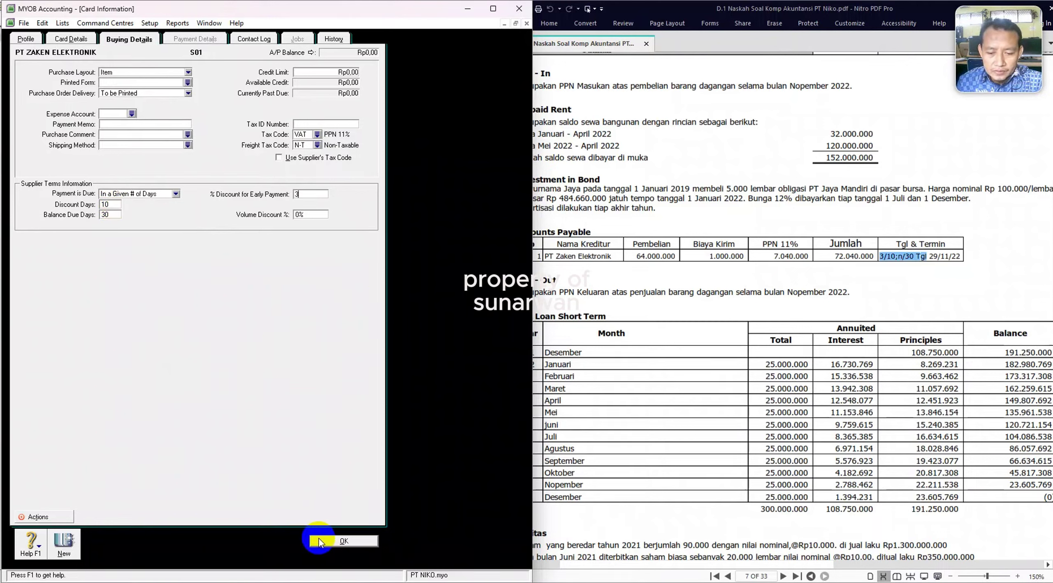
pyautogui.click(344, 541)
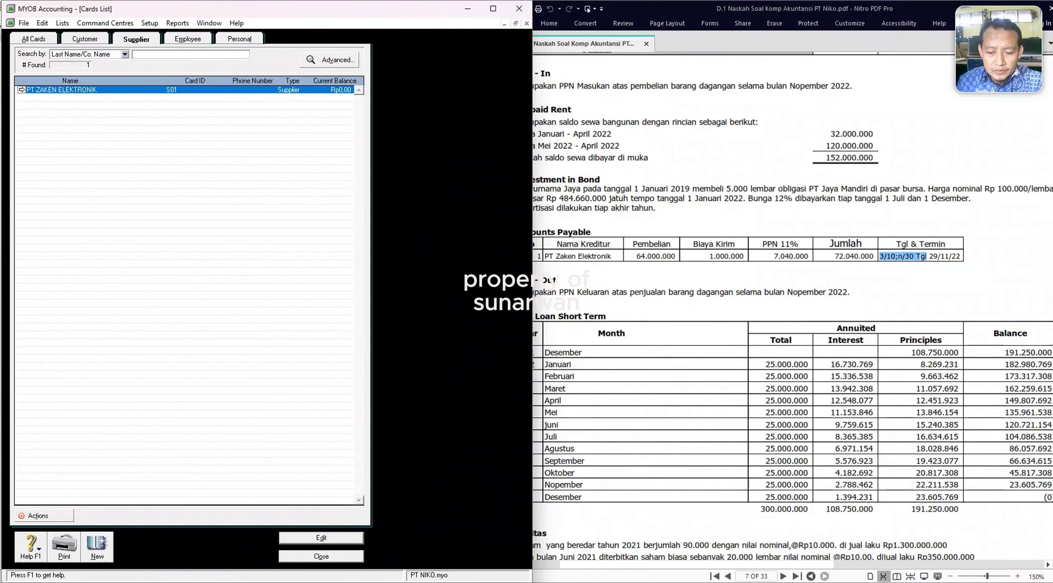
# Close the Cards List and open Setup > Balances > Customer Balances.
pyautogui.click(320, 558)
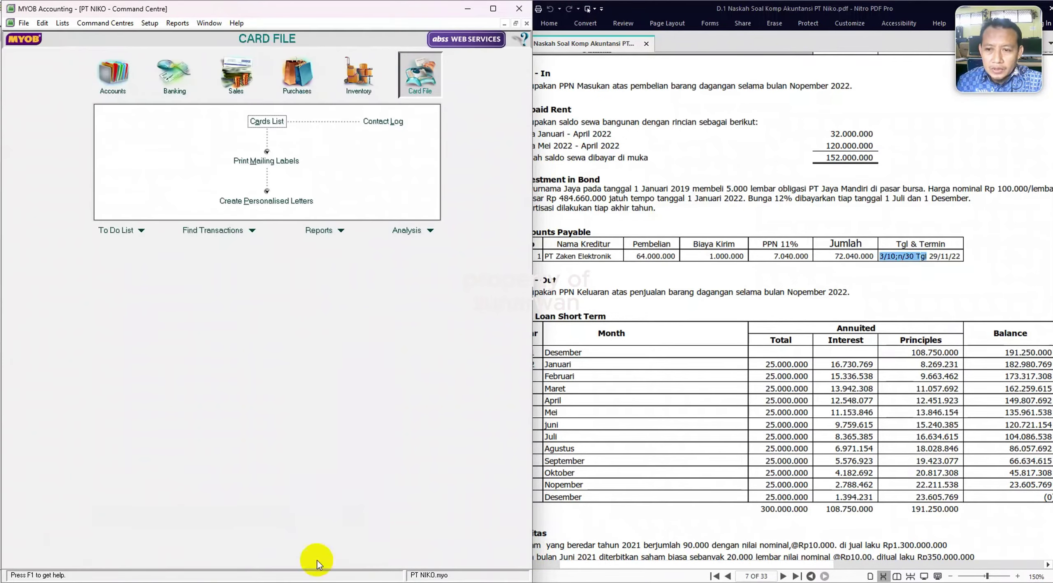
pyautogui.click(151, 23)
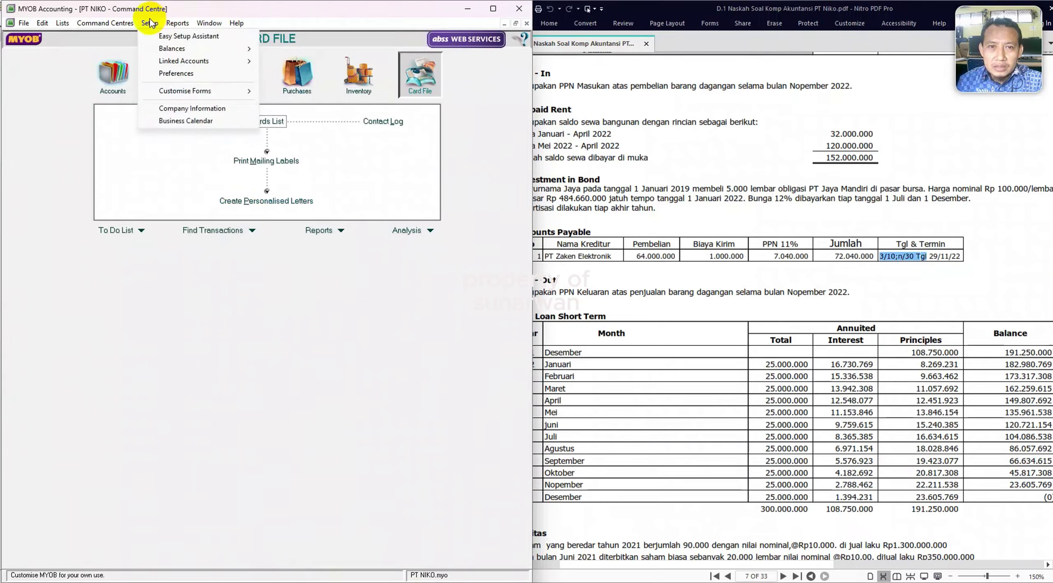
pyautogui.moveTo(185, 51)
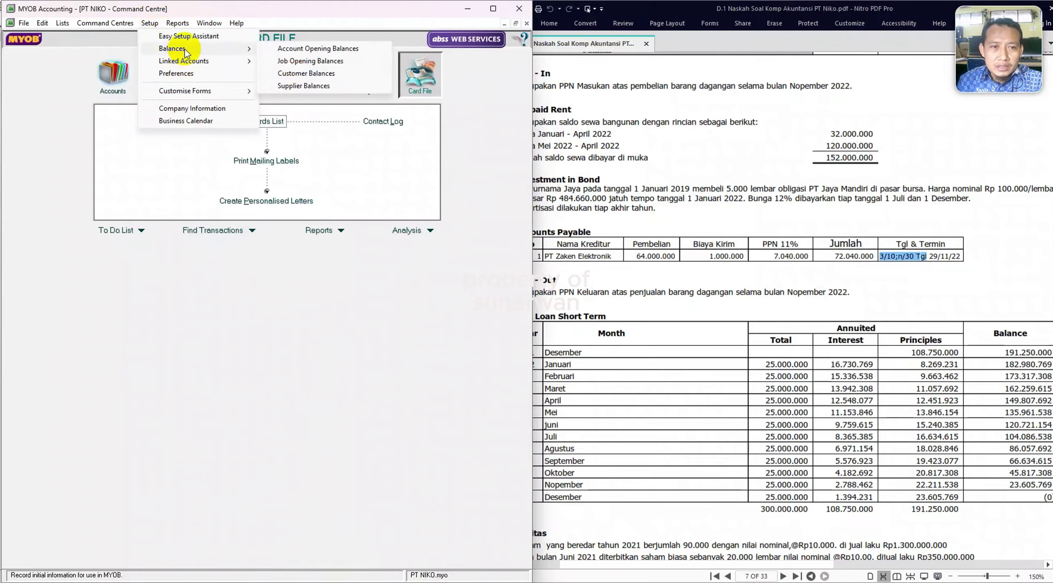
pyautogui.click(295, 74)
# Check the PDF, then expand TOKO APRILINA ELEKTRONIK's balance and add a historical sale.
pyautogui.click(792, 287)
pyautogui.scroll(10, 794, 287)
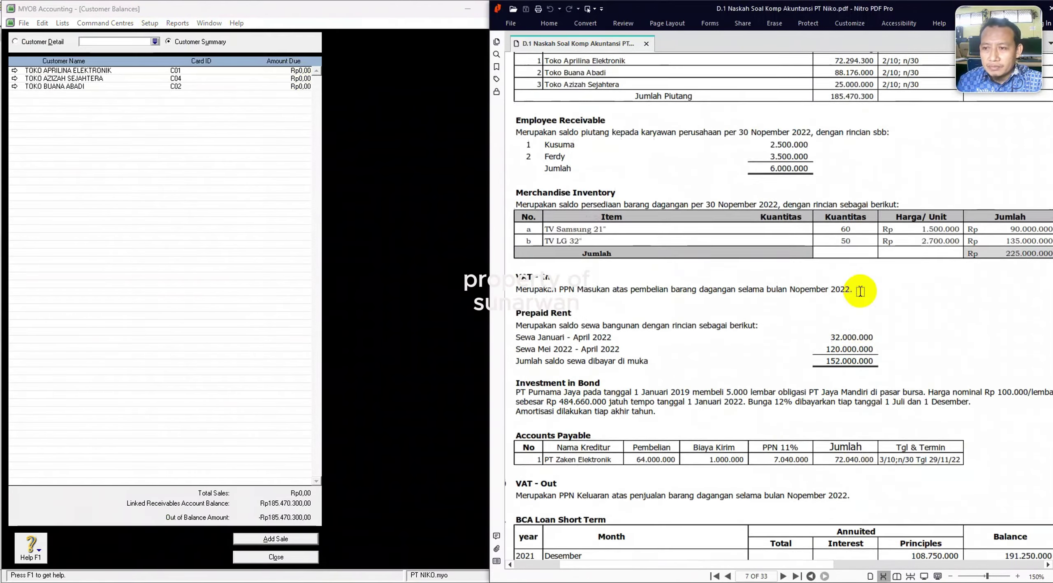
pyautogui.click(15, 72)
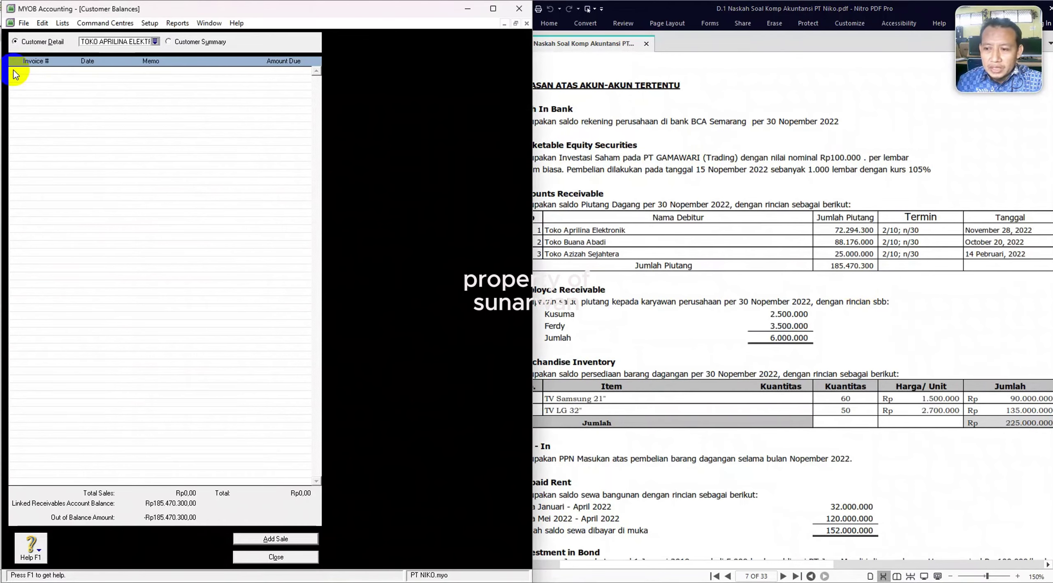
pyautogui.click(272, 541)
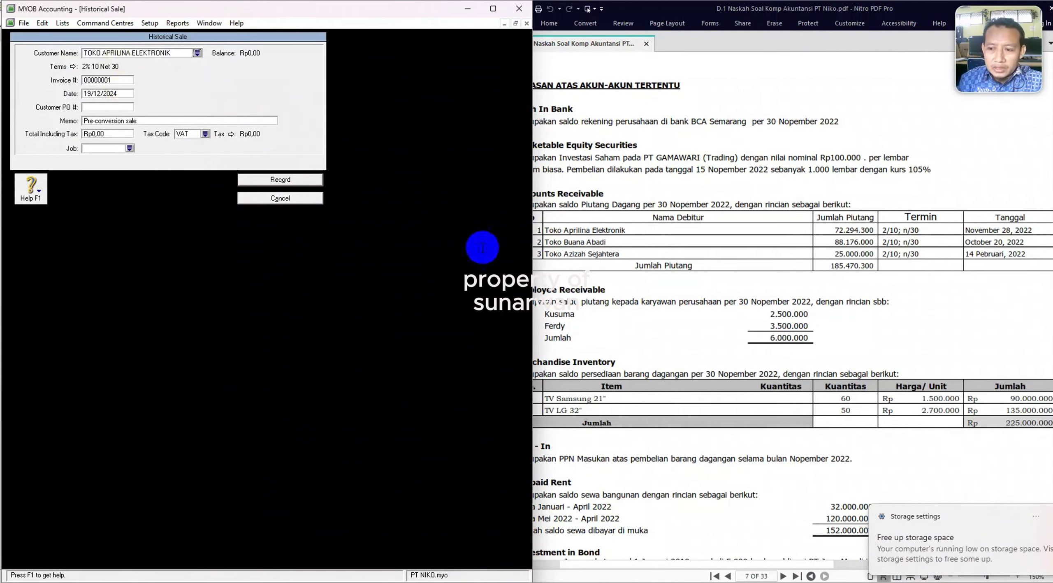
# Enter the sale date 28/11/2022 and memo SALDO AWAL.
pyautogui.click(108, 94)
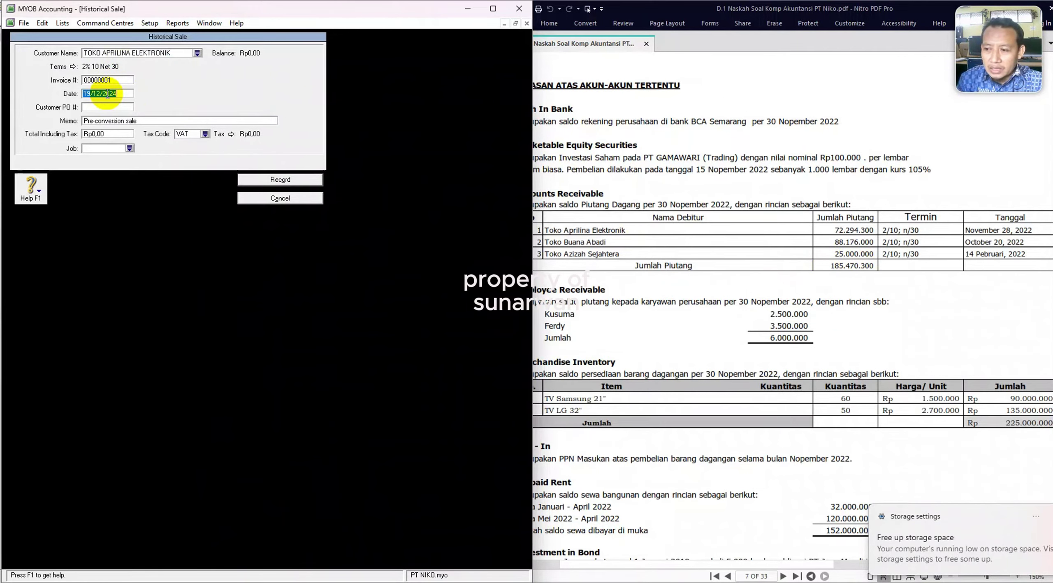
pyautogui.write('28/')
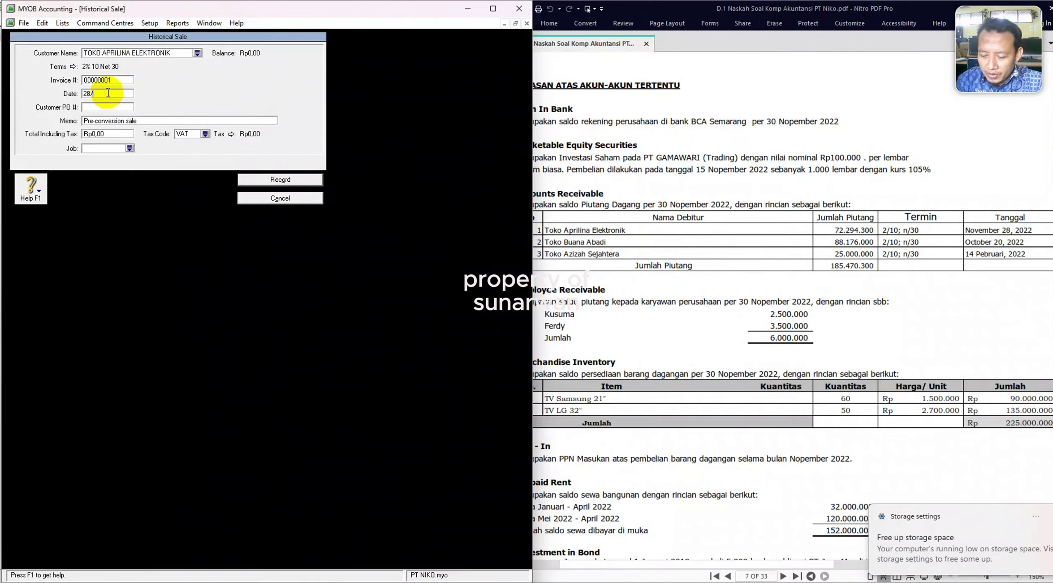
pyautogui.write('11/202')
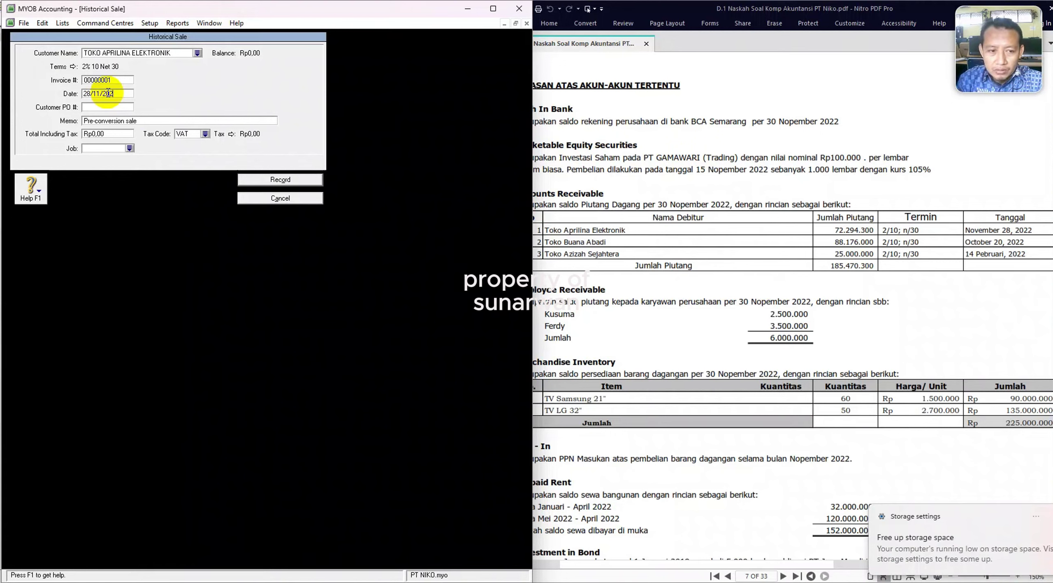
pyautogui.write('2')
pyautogui.press('Tab')
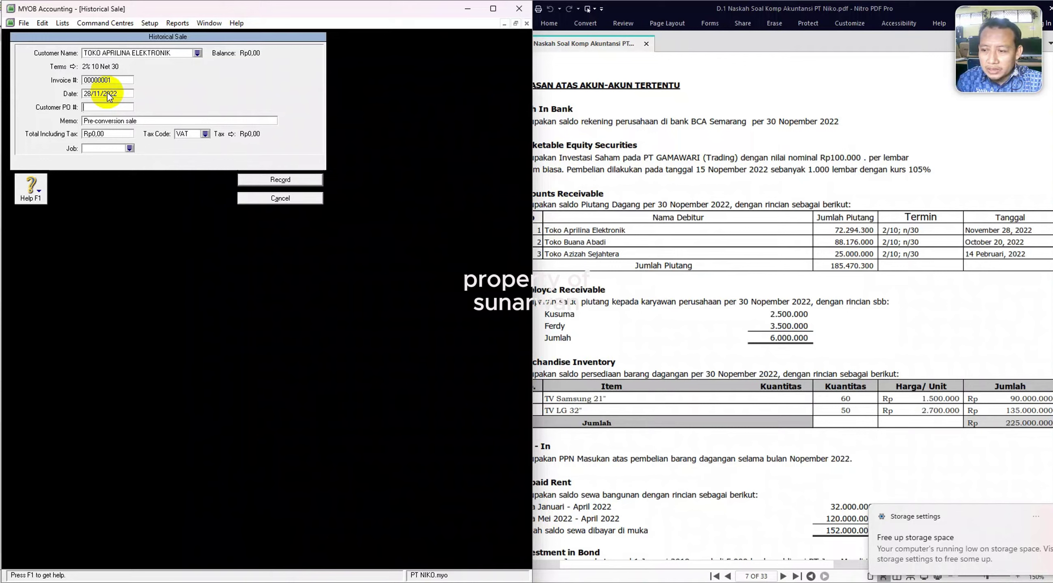
pyautogui.press('Tab')
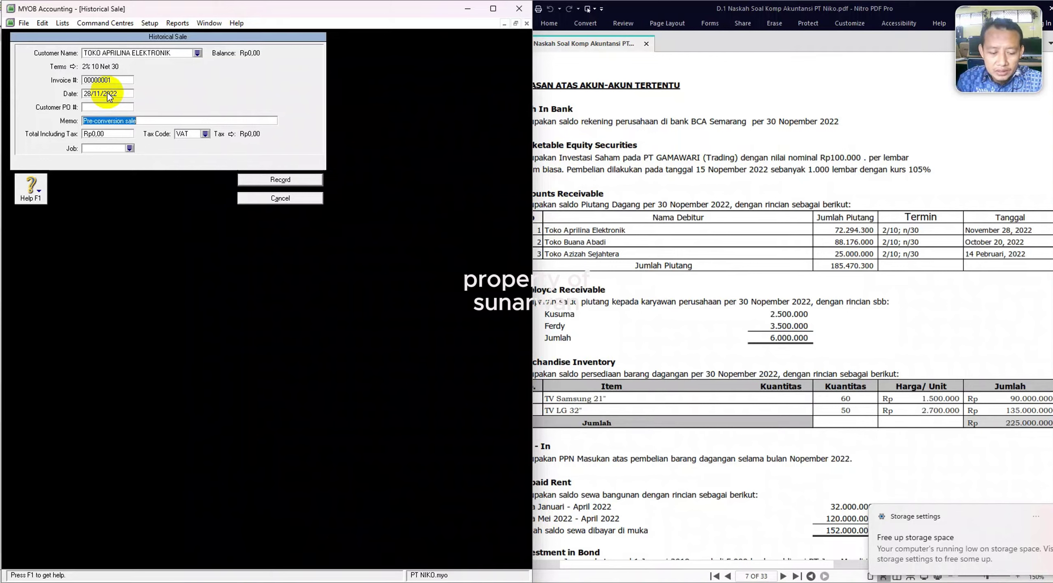
pyautogui.write('SAL')
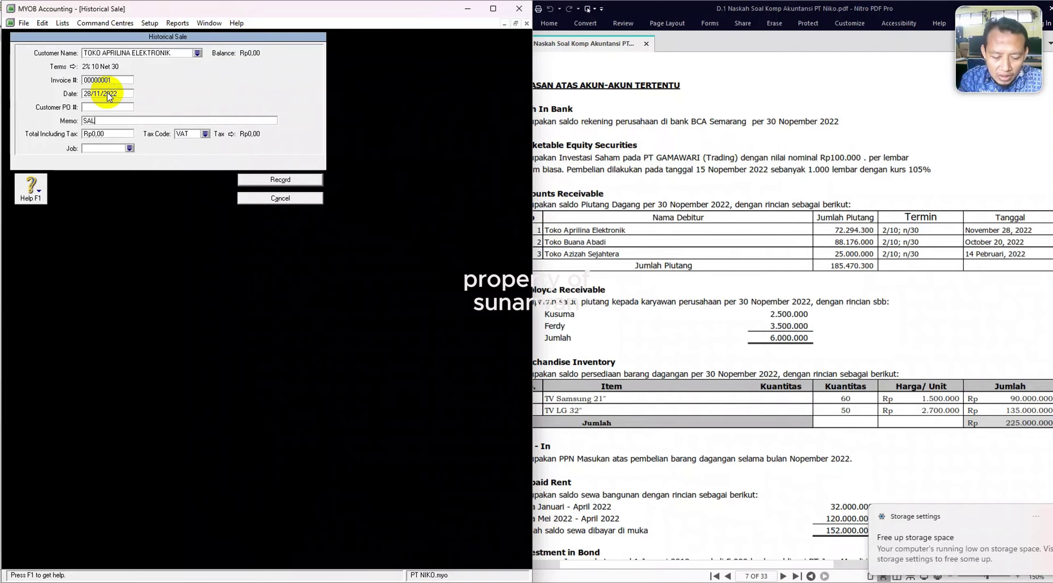
pyautogui.write('DO AWAL')
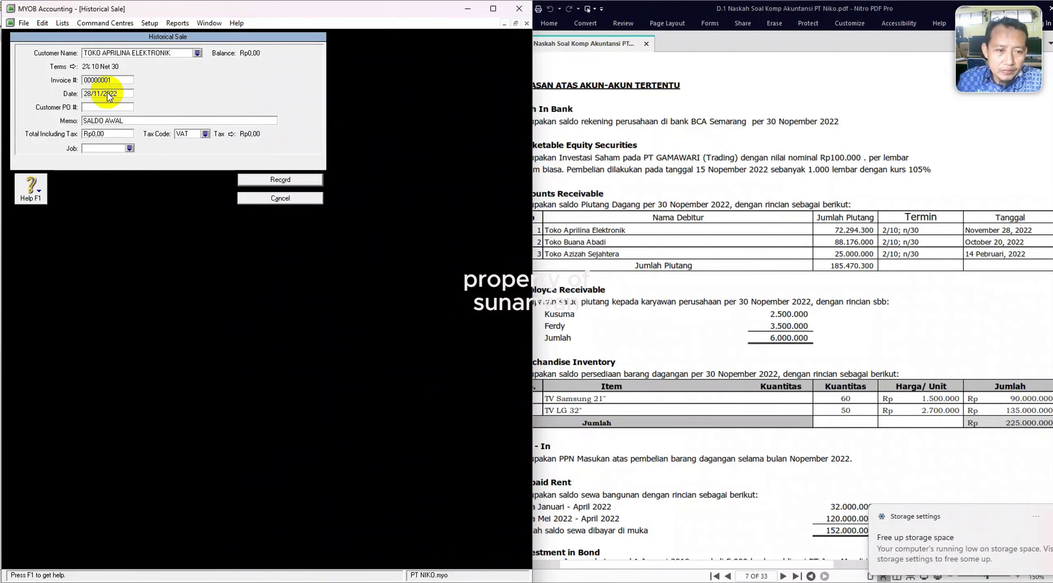
# Enter the historical sale total of 72294300.
pyautogui.click(112, 133)
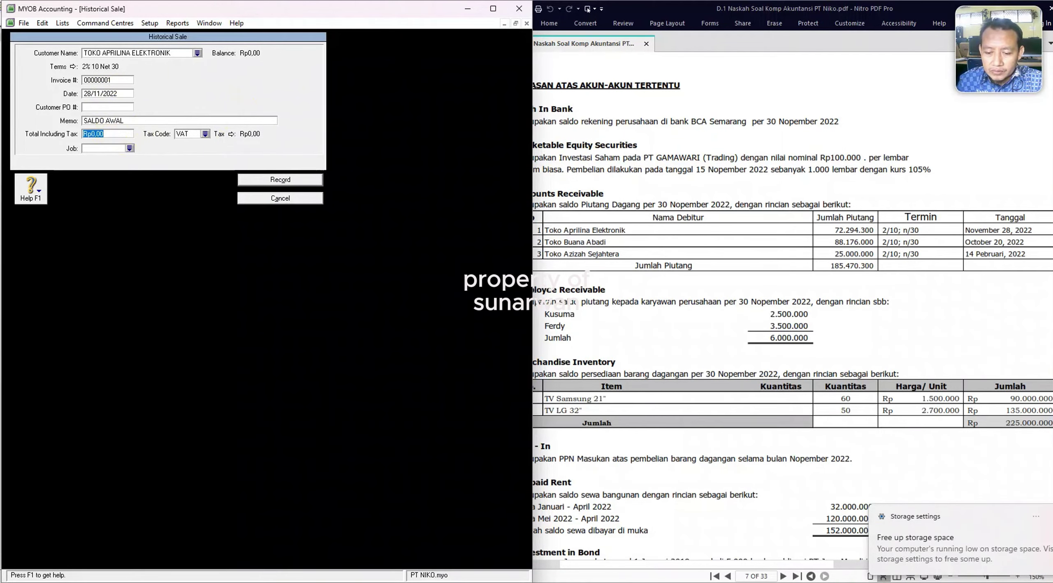
pyautogui.click(851, 255)
pyautogui.write('72294300')
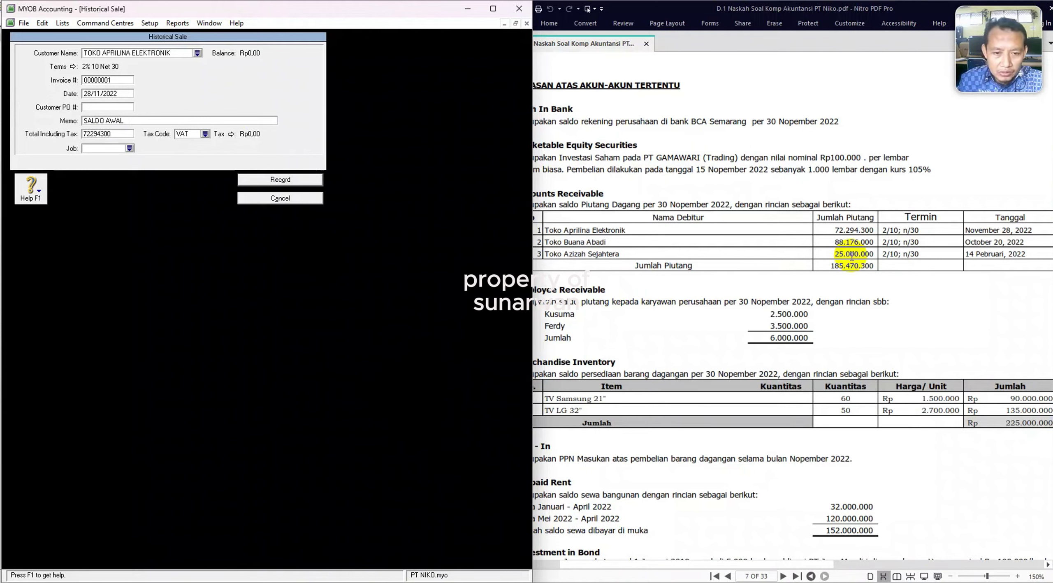
pyautogui.press('Tab')
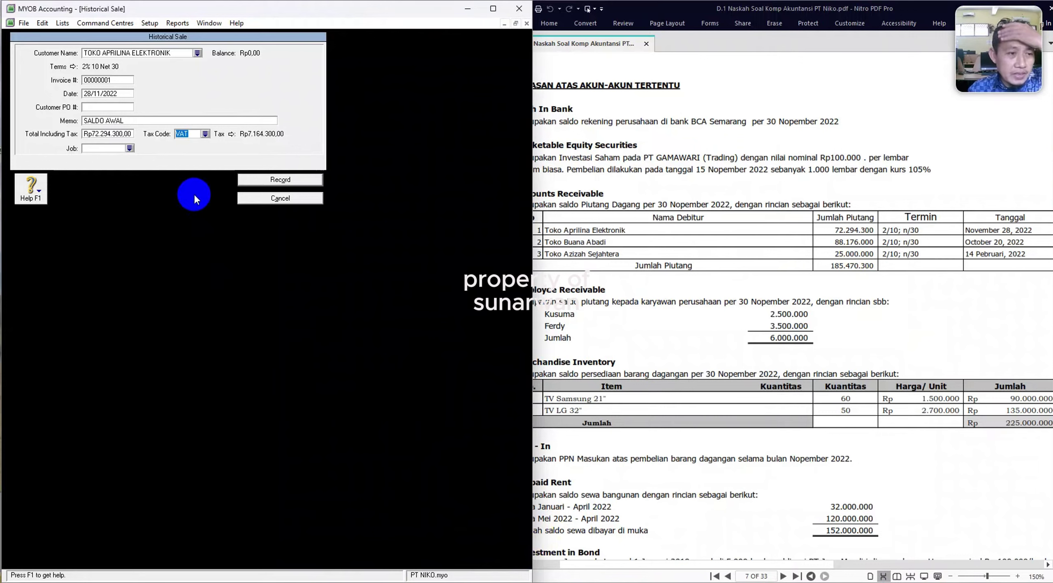
# Set the tax code to N-T, verify the 72.294.300 amount against the PDF, and record the sale.
pyautogui.click(205, 134)
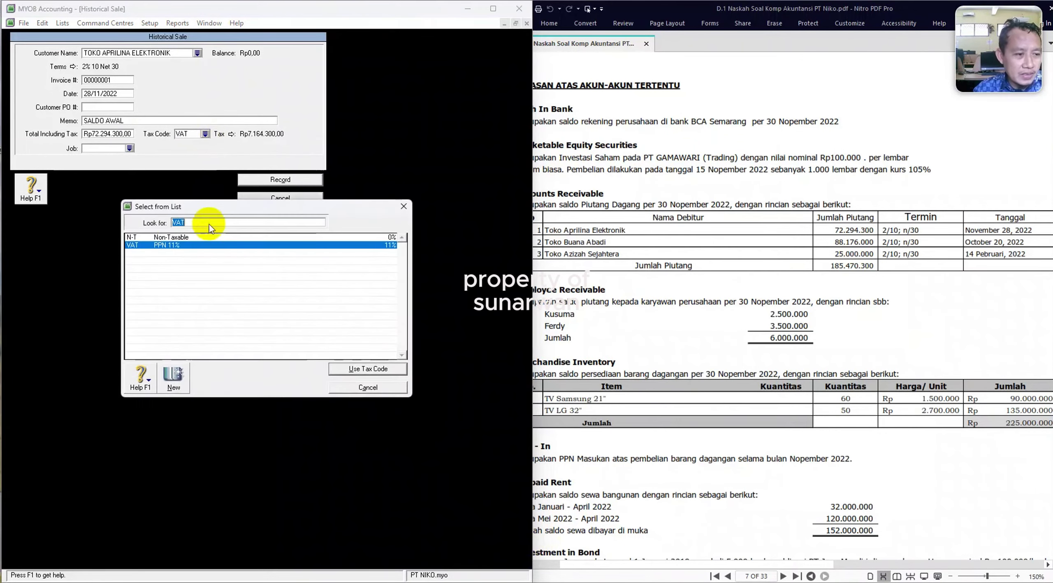
pyautogui.doubleClick(173, 238)
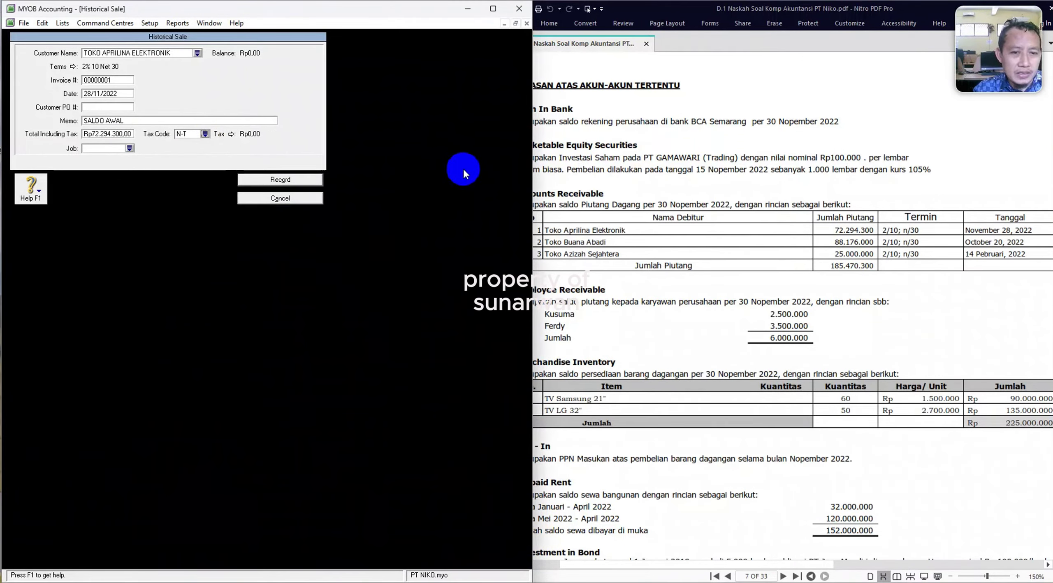
pyautogui.click(687, 197)
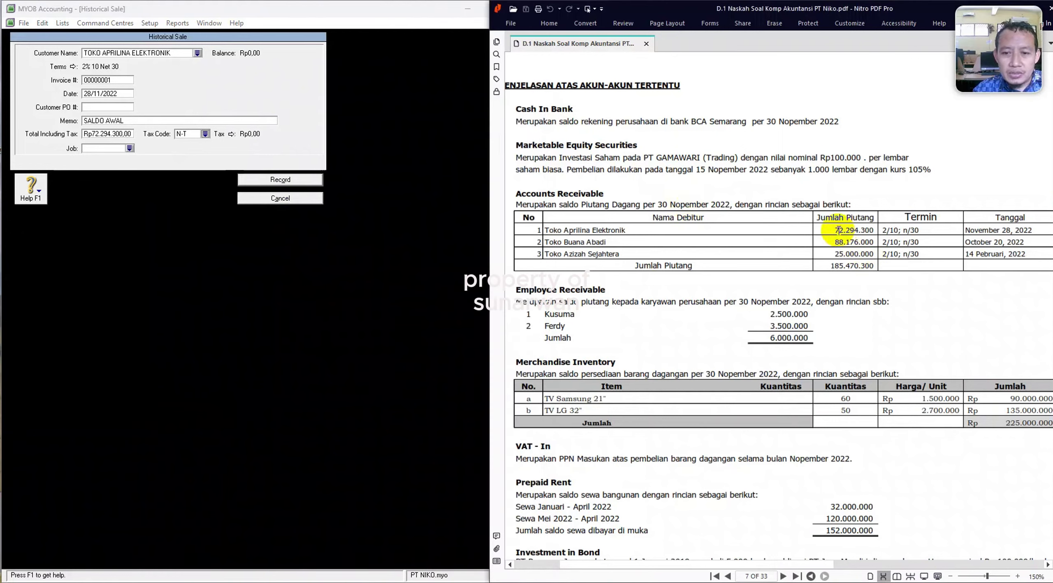
pyautogui.doubleClick(859, 228)
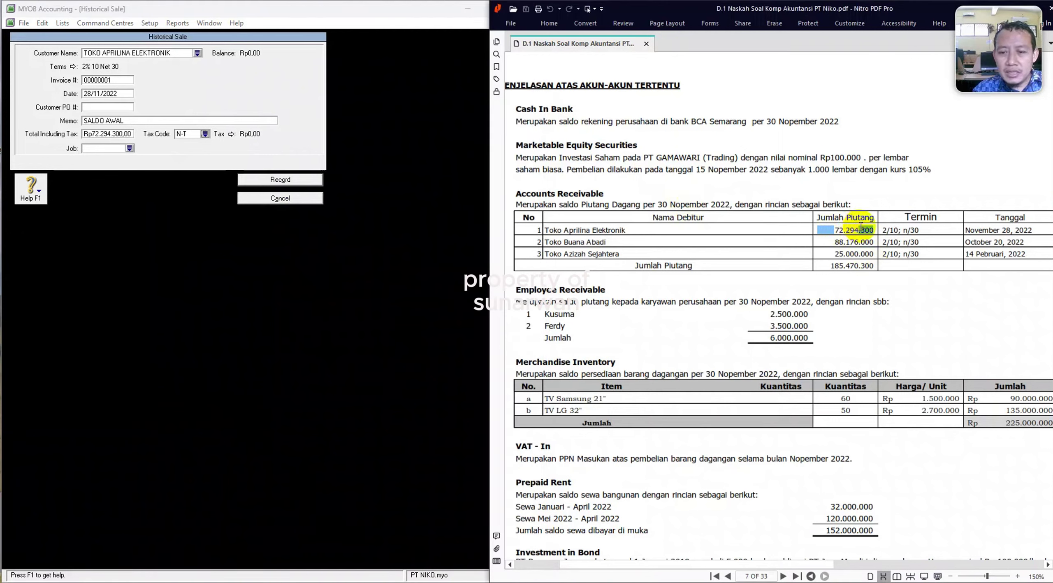
pyautogui.click(278, 283)
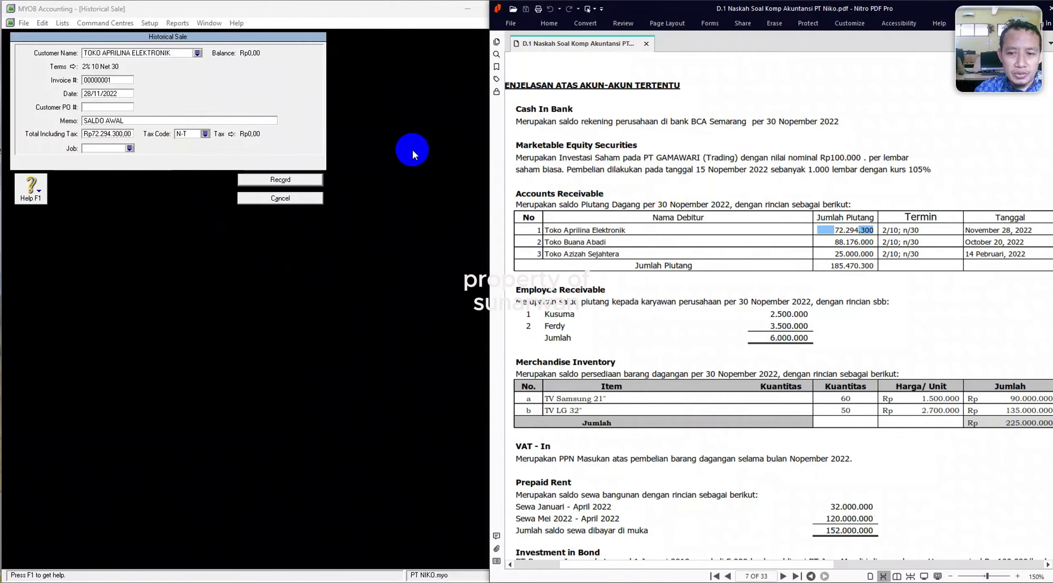
pyautogui.click(282, 181)
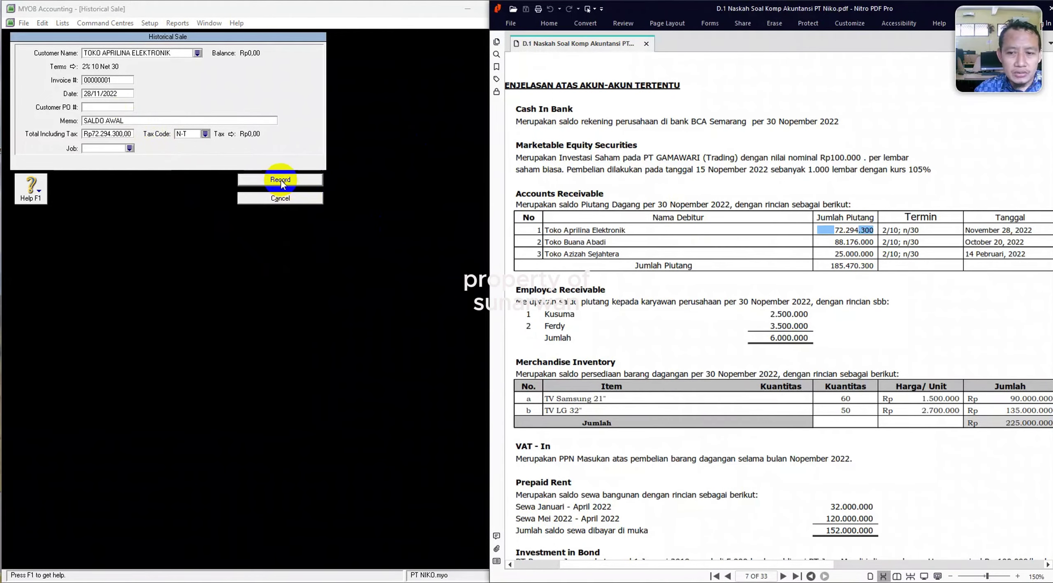
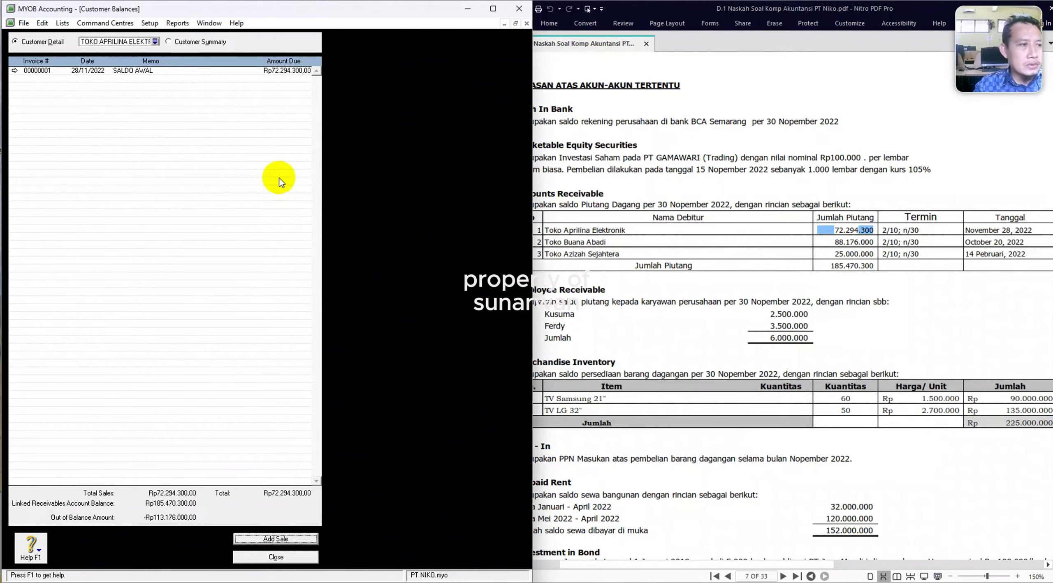
# Start an opening sale for TOKO BUANA ABADI dated 20/10/2022 with memo SALDO AWAL.
pyautogui.click(156, 42)
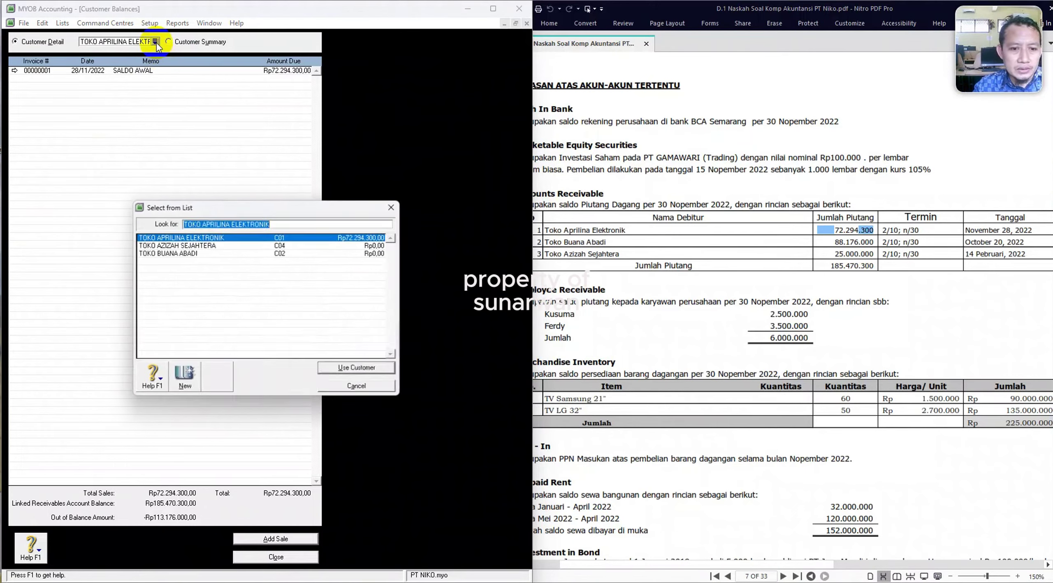
pyautogui.click(173, 253)
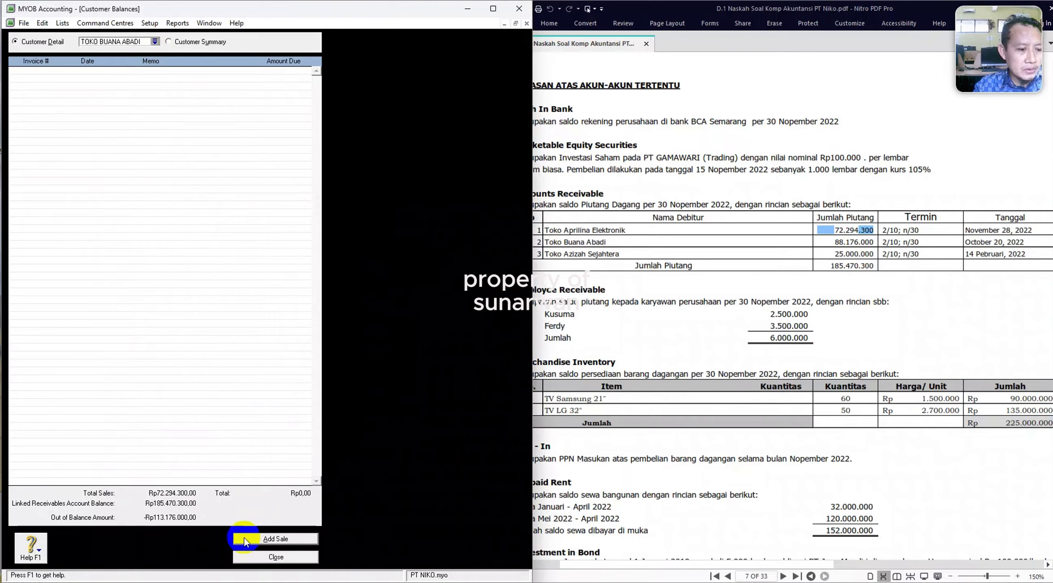
pyautogui.click(275, 539)
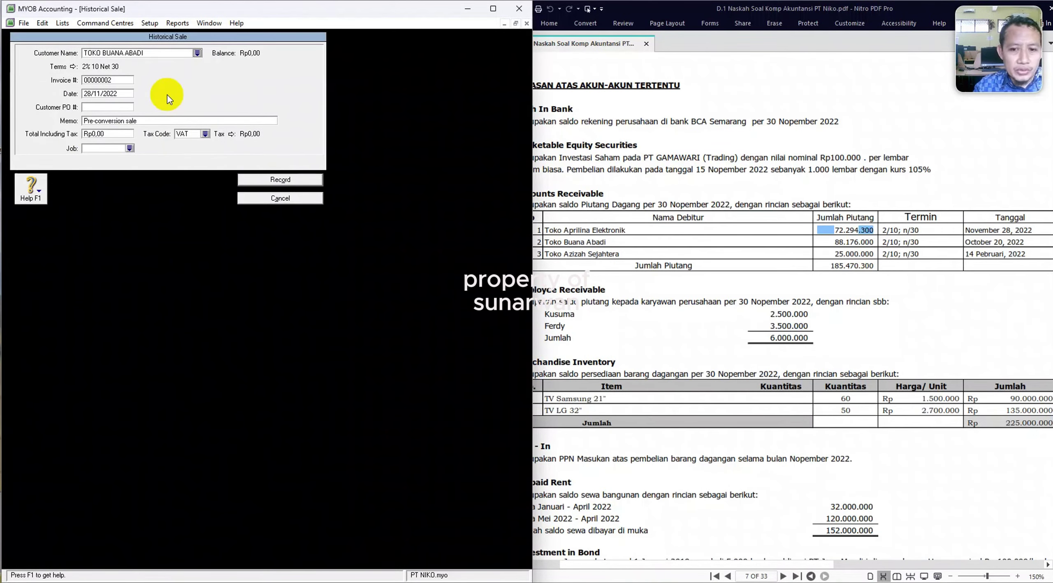
pyautogui.click(123, 95)
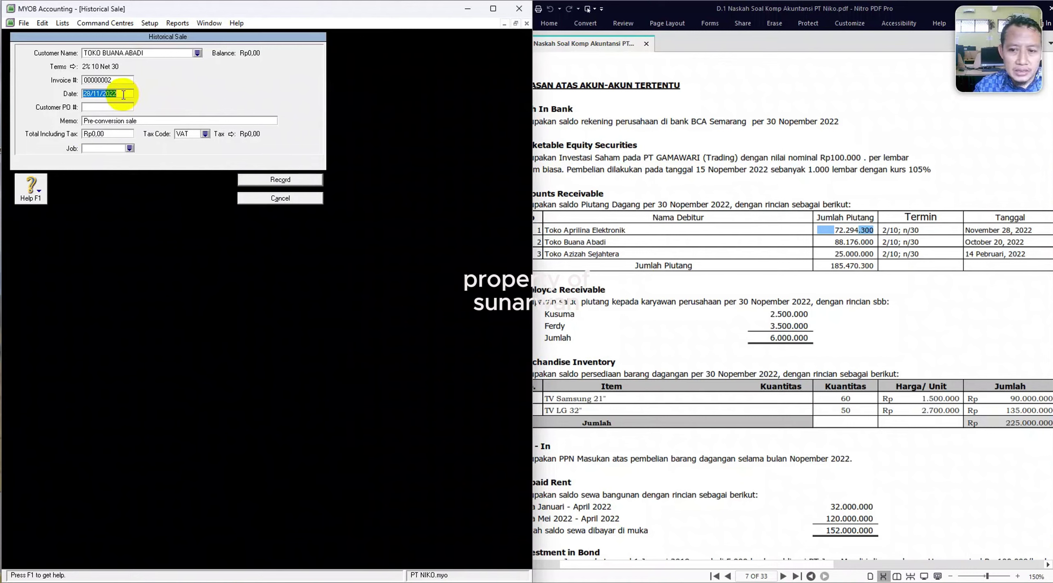
pyautogui.write('20/')
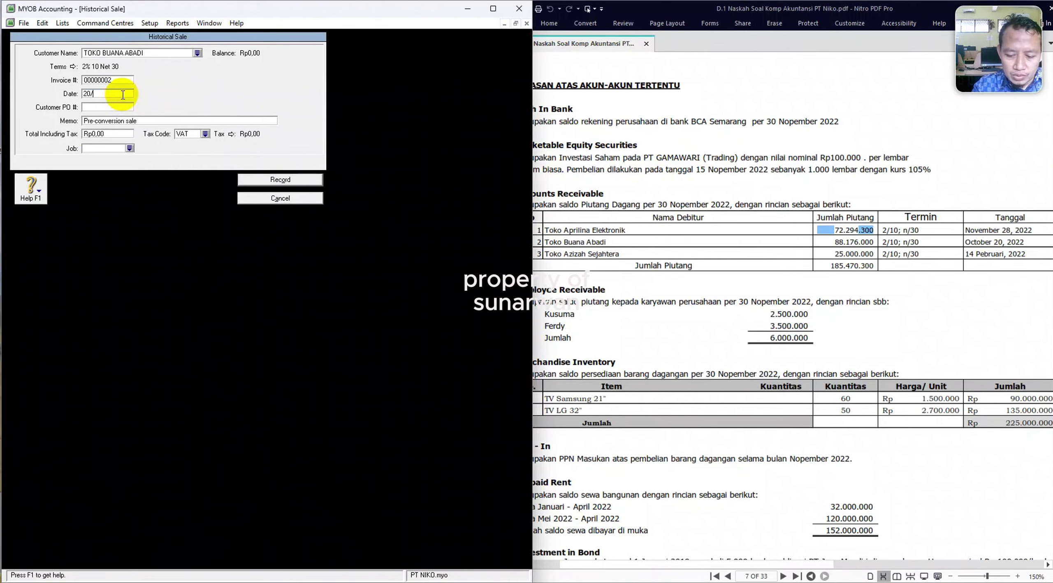
pyautogui.write('10/2022')
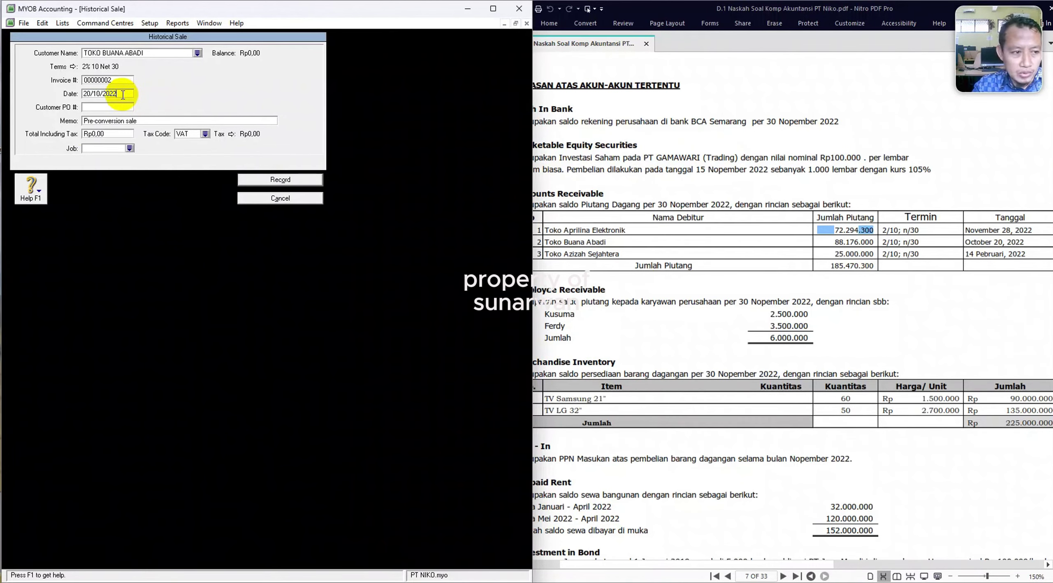
pyautogui.press('Tab')
pyautogui.press('Tab')
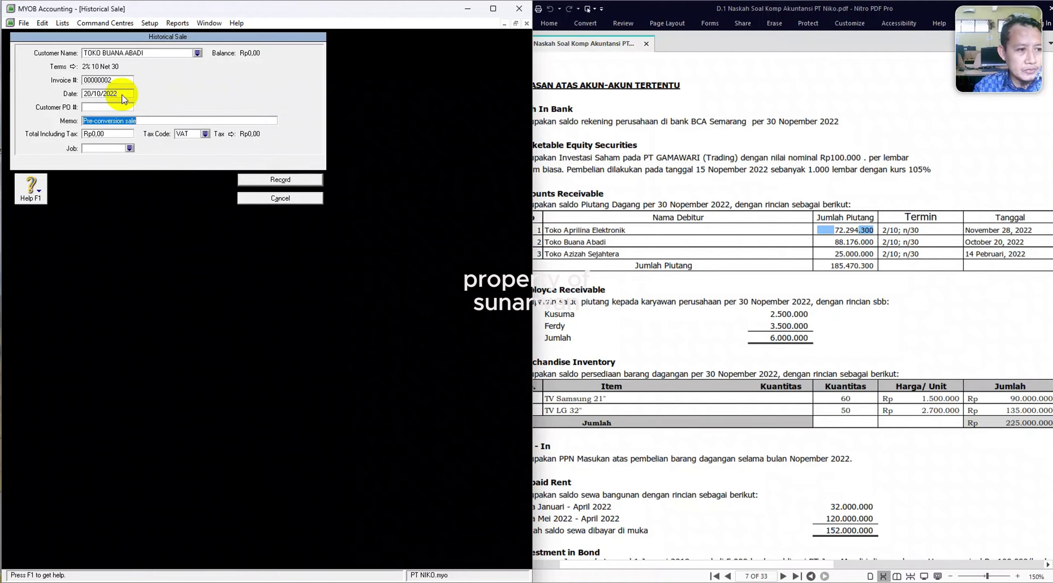
pyautogui.write('S')
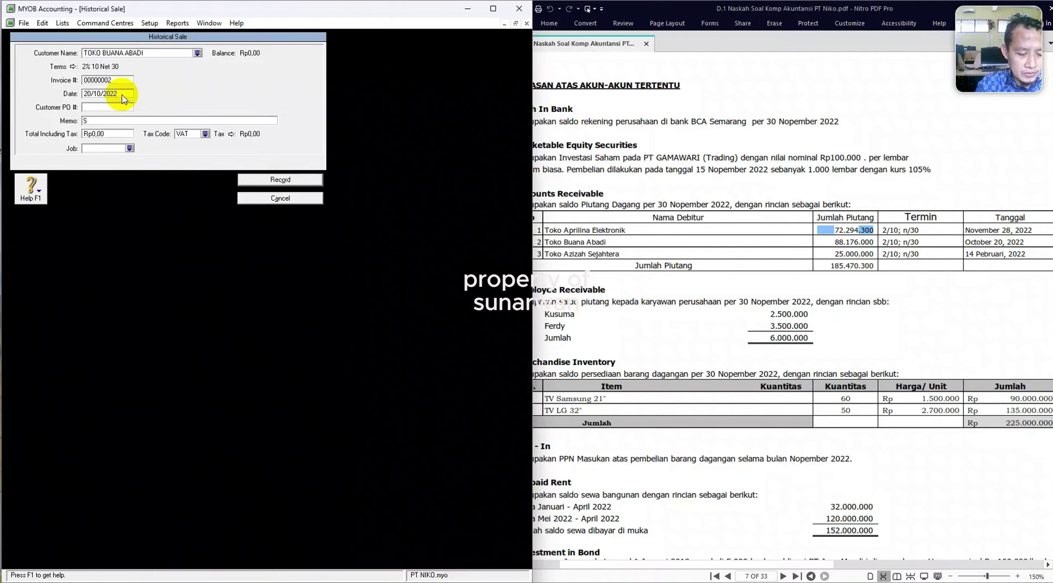
pyautogui.write('ALDO AWA')
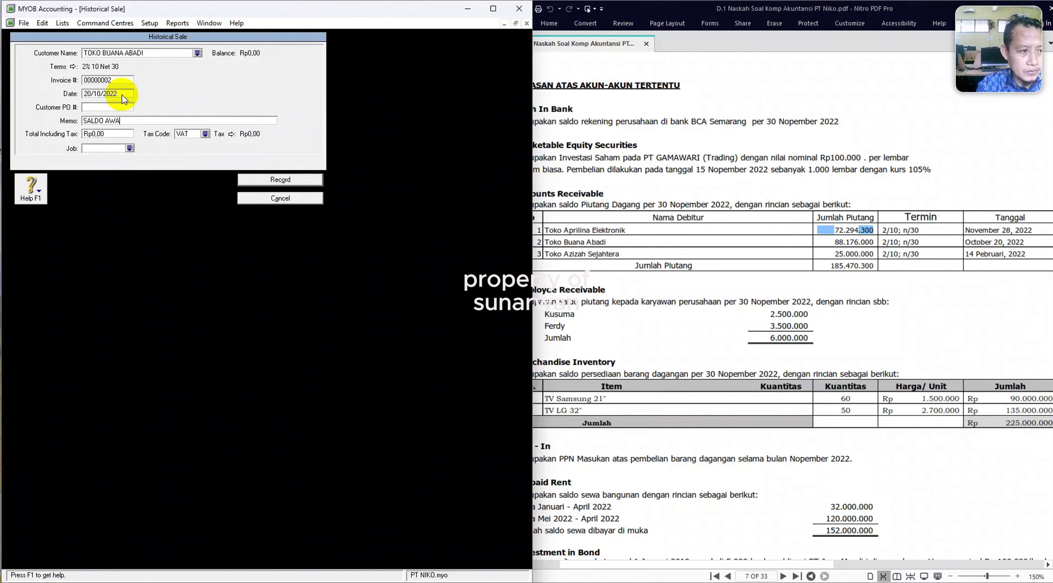
pyautogui.write('L')
# Enter the 88176000 total, set the tax code to N-T, and record the sale.
pyautogui.press('Tab')
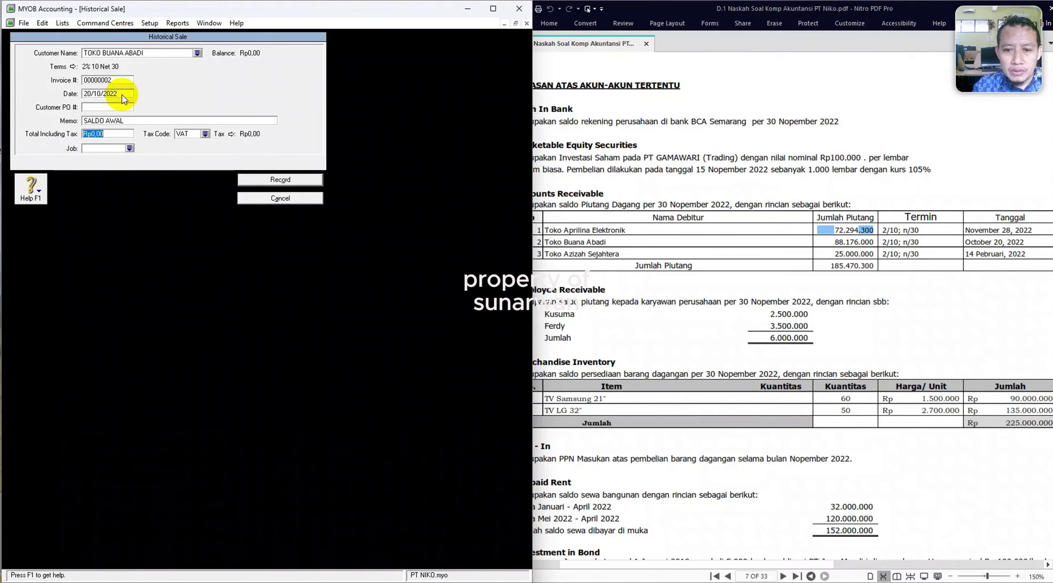
pyautogui.write('881')
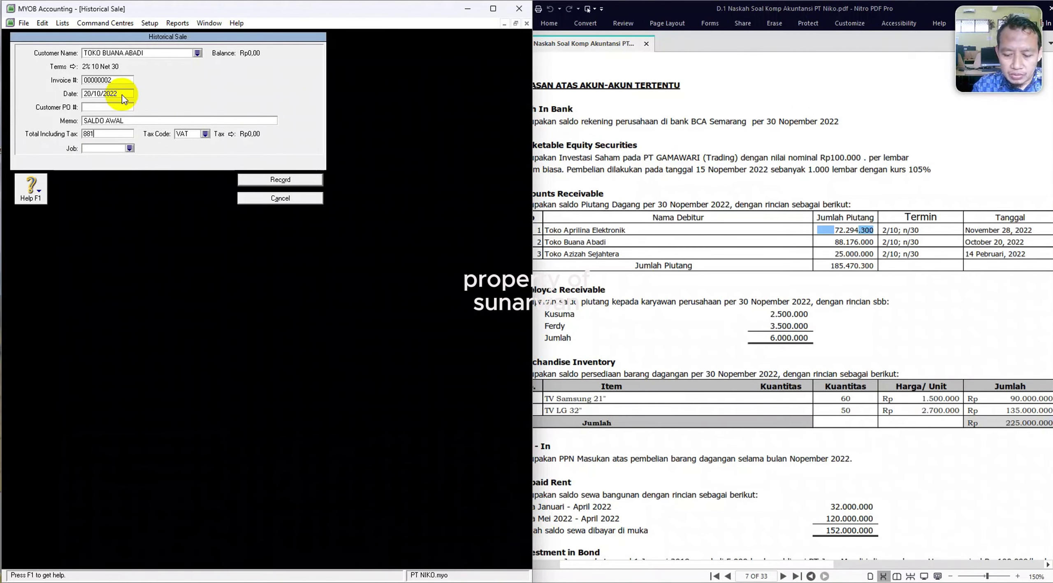
pyautogui.write('76000')
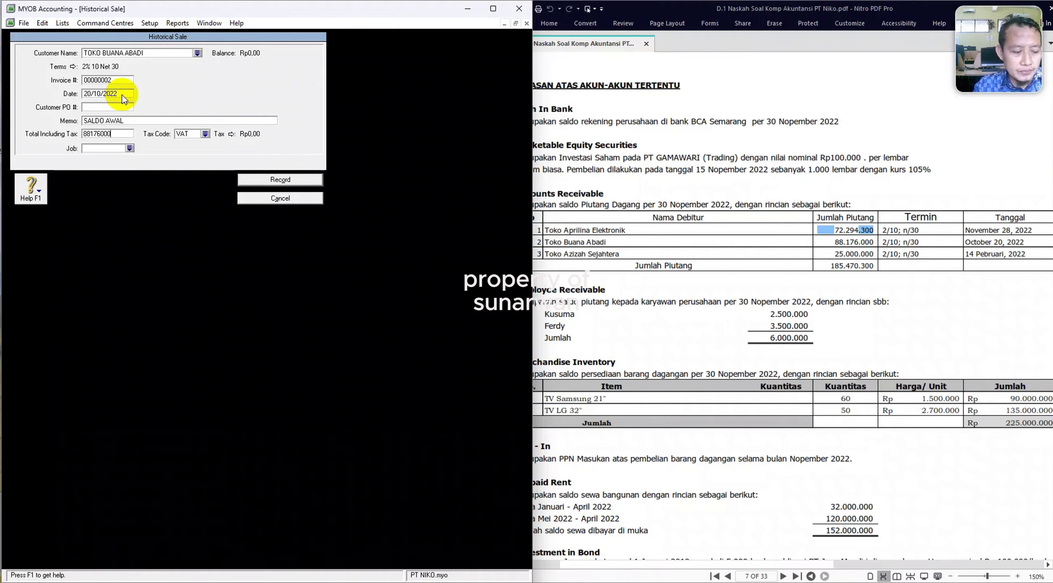
pyautogui.press('Tab')
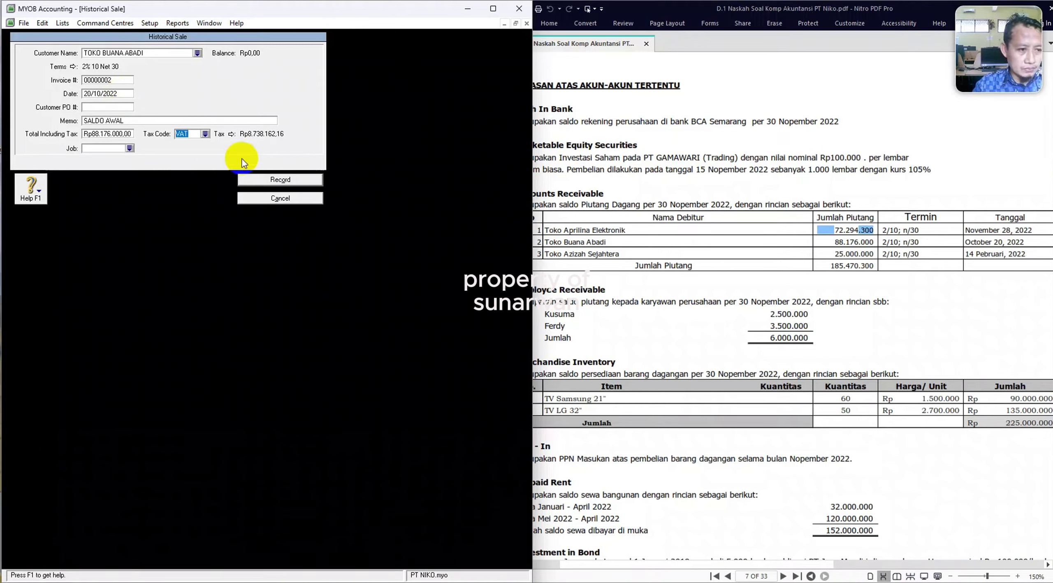
pyautogui.click(206, 135)
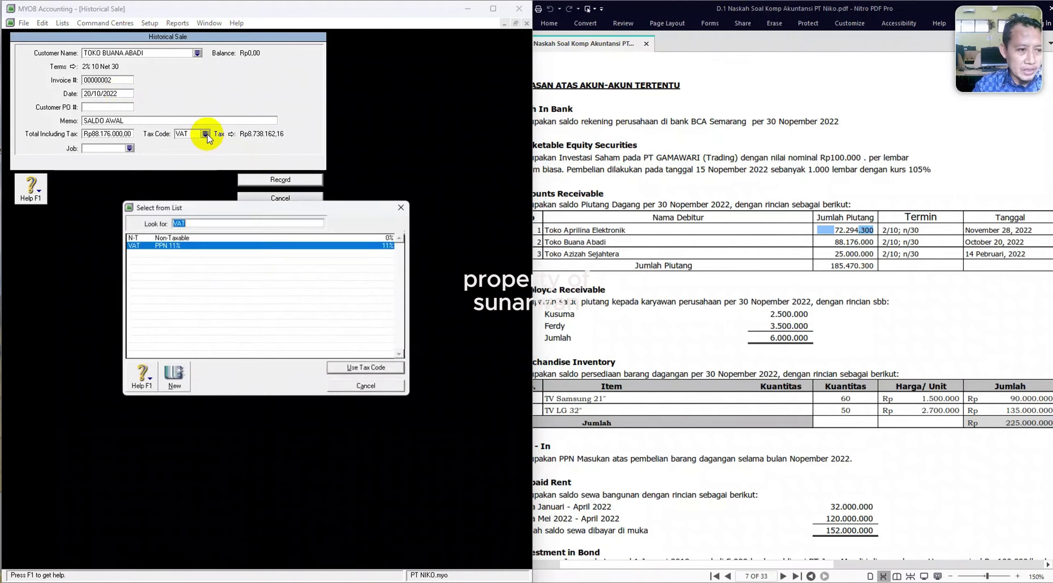
pyautogui.click(157, 238)
pyautogui.doubleClick(158, 238)
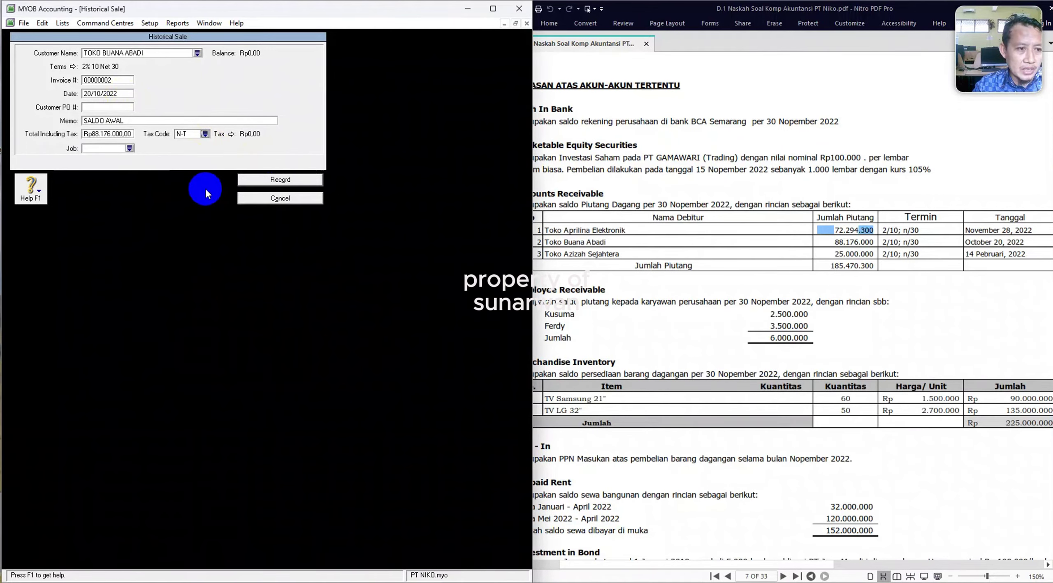
pyautogui.click(273, 183)
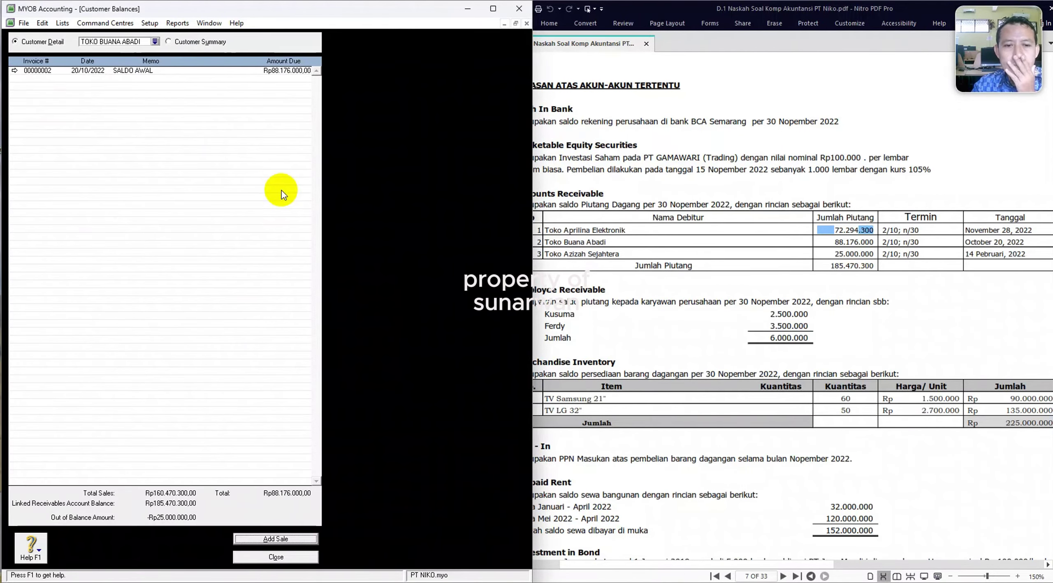
# Start an opening sale for TOKO AZIZAH SEJAHTERA dated 14/02/2022 with memo SALDO AWAL.
pyautogui.click(155, 42)
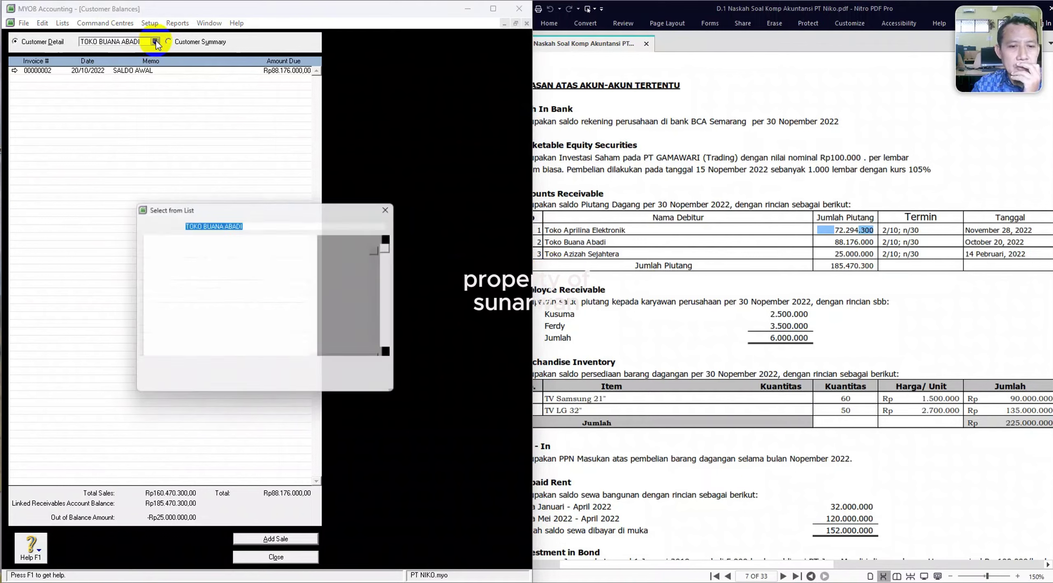
pyautogui.doubleClick(181, 245)
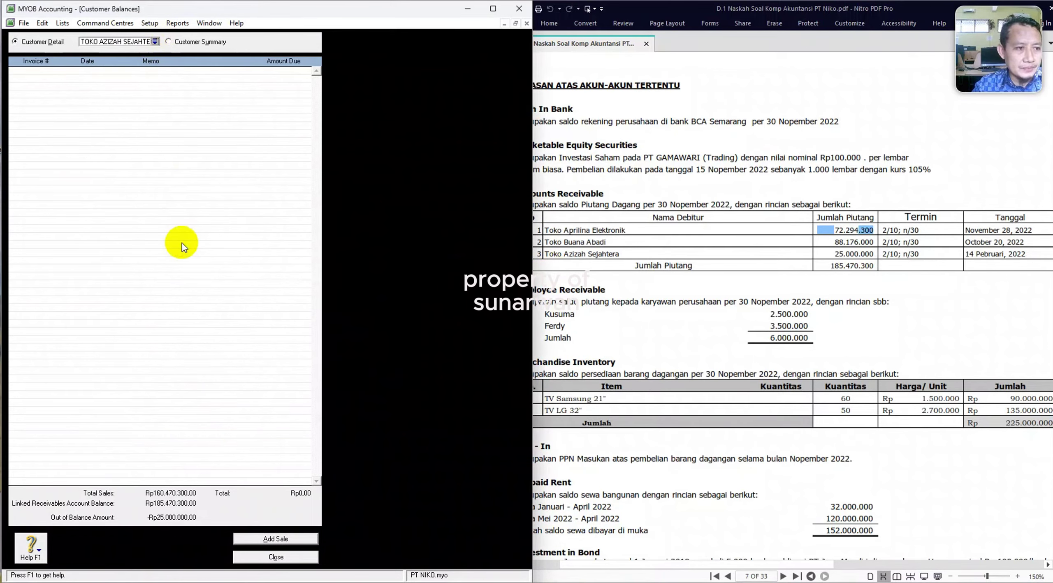
pyautogui.click(273, 539)
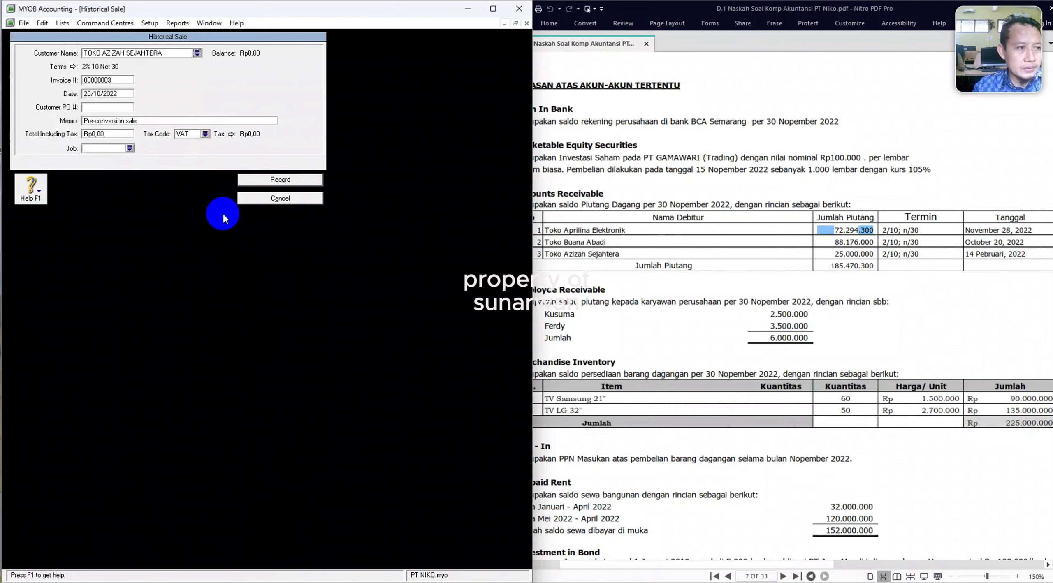
pyautogui.click(116, 91)
pyautogui.write('14/0')
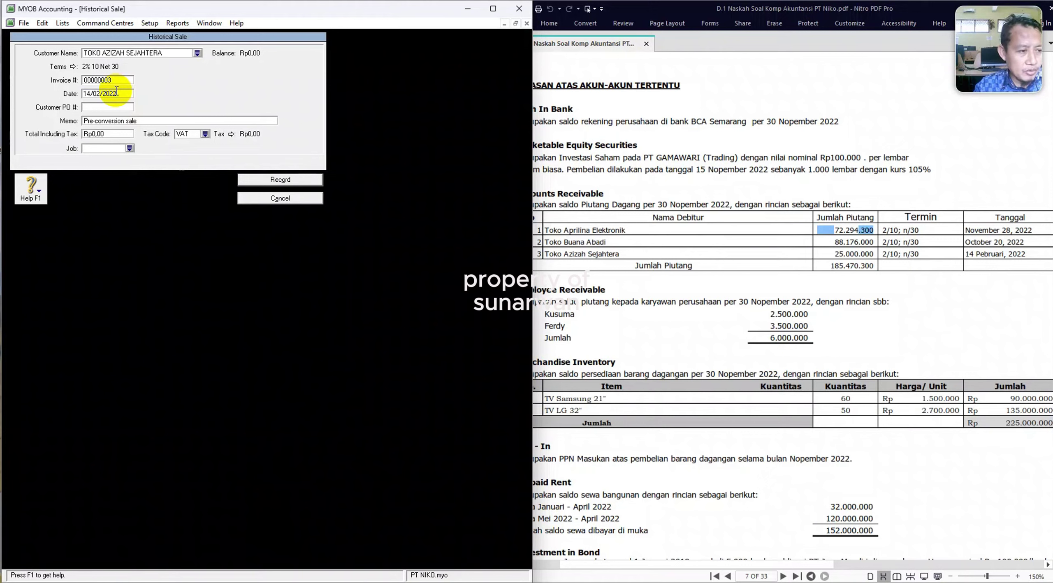
pyautogui.press('Tab')
pyautogui.press('Tab')
pyautogui.write('S')
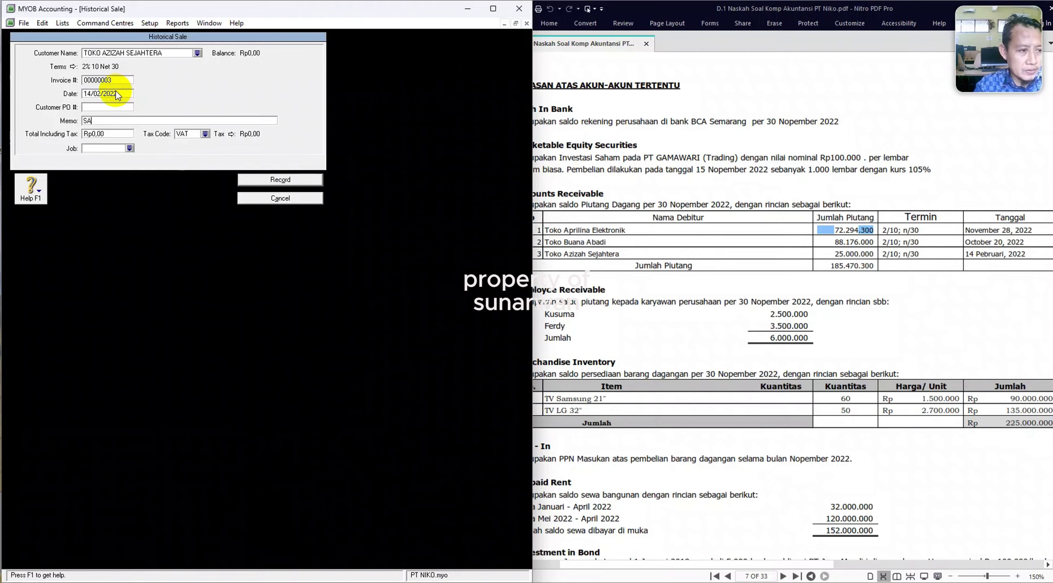
pyautogui.write('ALDO AWAL')
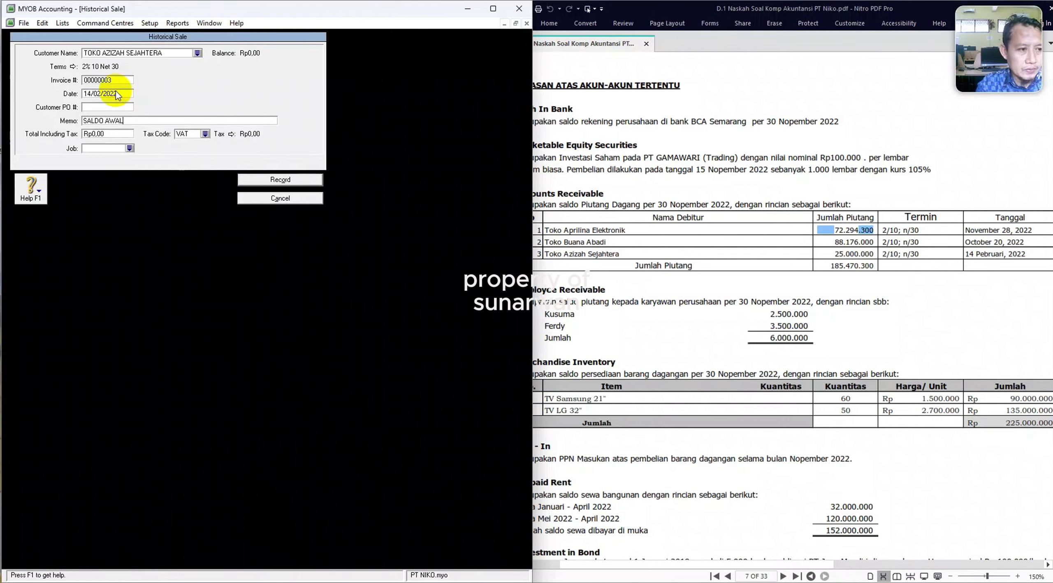
# Enter the 25000000 total with tax code N-T, record it, and acknowledge the balanced receivables message.
pyautogui.press('Tab')
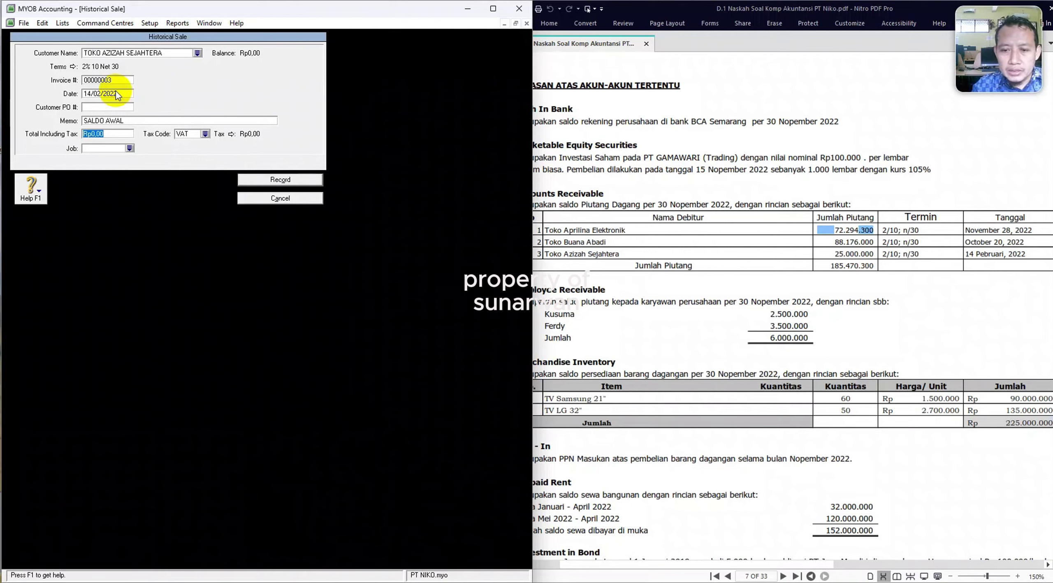
pyautogui.write('25000000')
pyautogui.press('Tab')
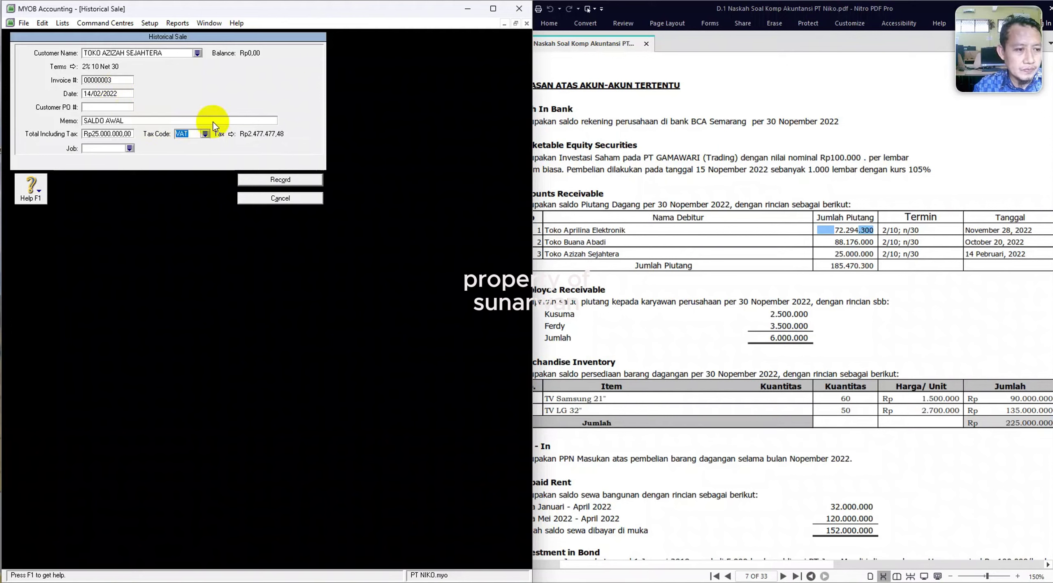
pyautogui.click(205, 134)
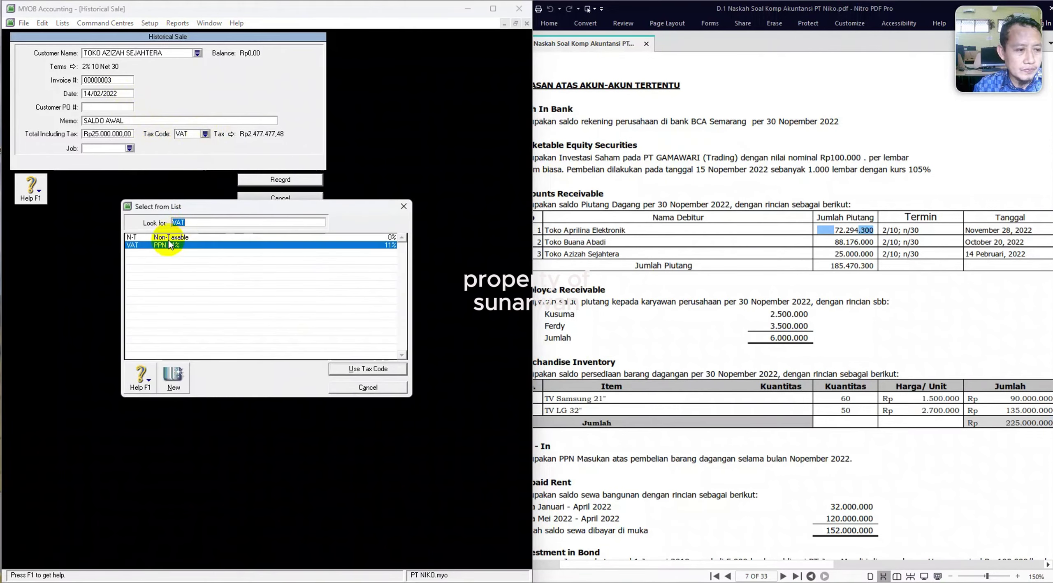
pyautogui.doubleClick(169, 237)
pyautogui.click(275, 181)
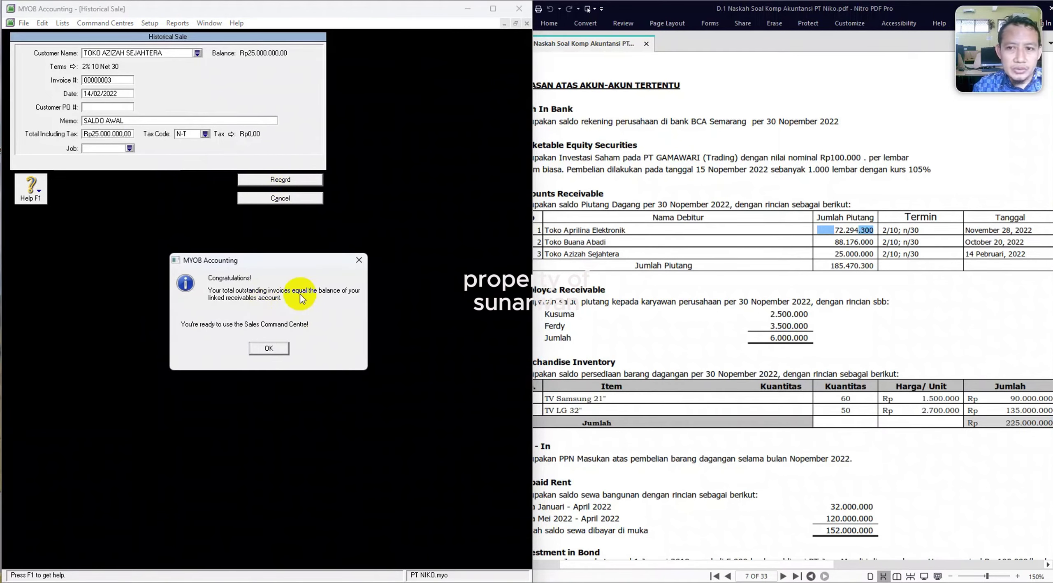
pyautogui.click(270, 351)
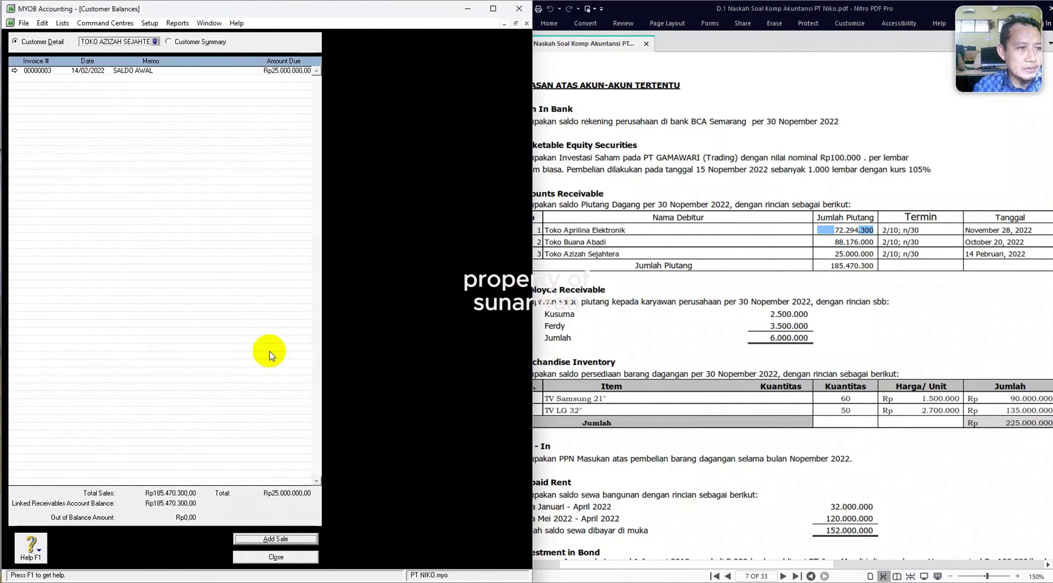
# Start a historical purchase for PT ZAKEN ELEKTRONIK in Supplier Balances, checking payables in the case-study PDF.
pyautogui.click(275, 558)
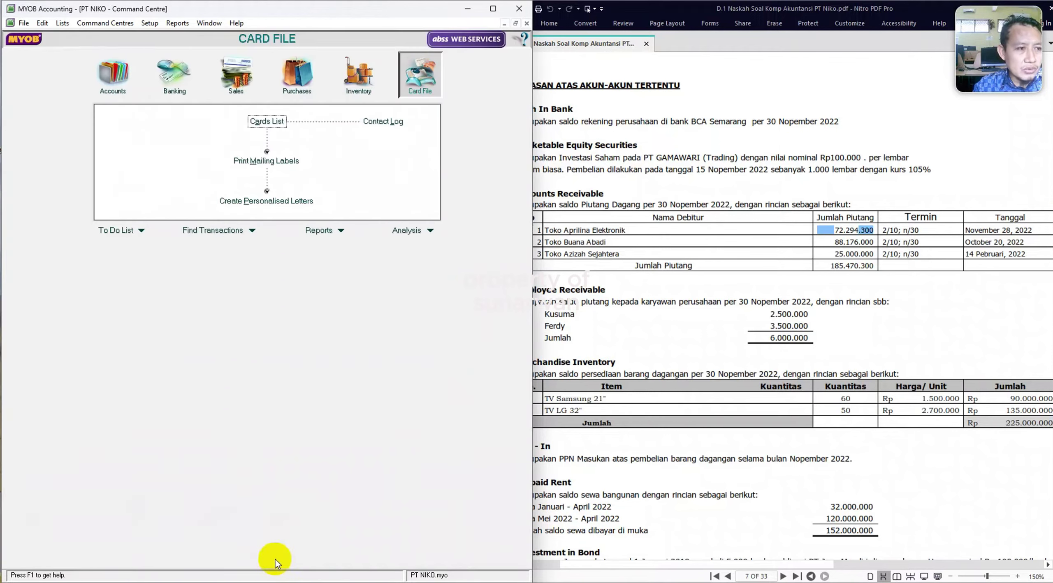
pyautogui.click(148, 25)
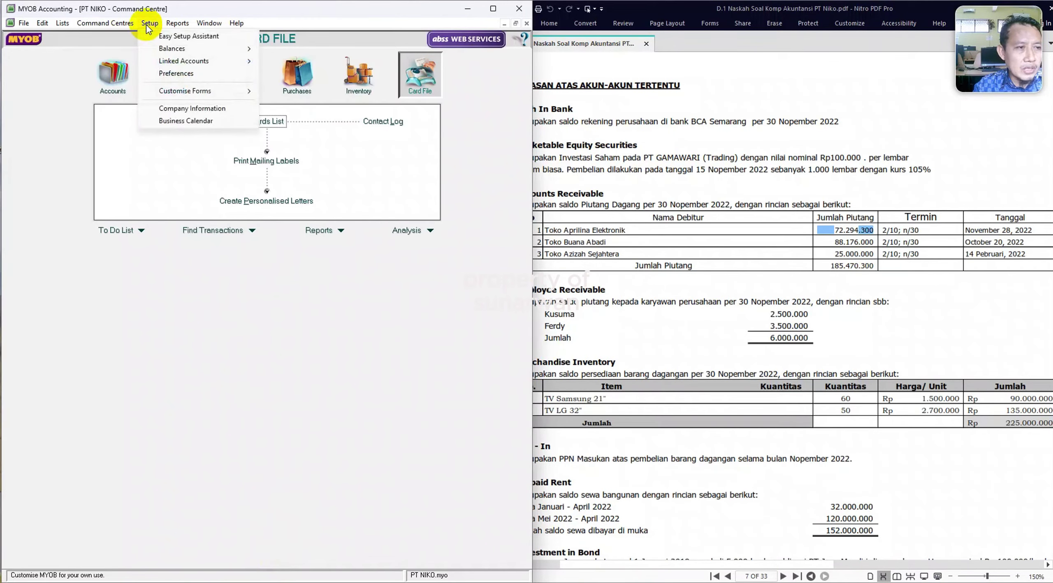
pyautogui.moveTo(205, 50)
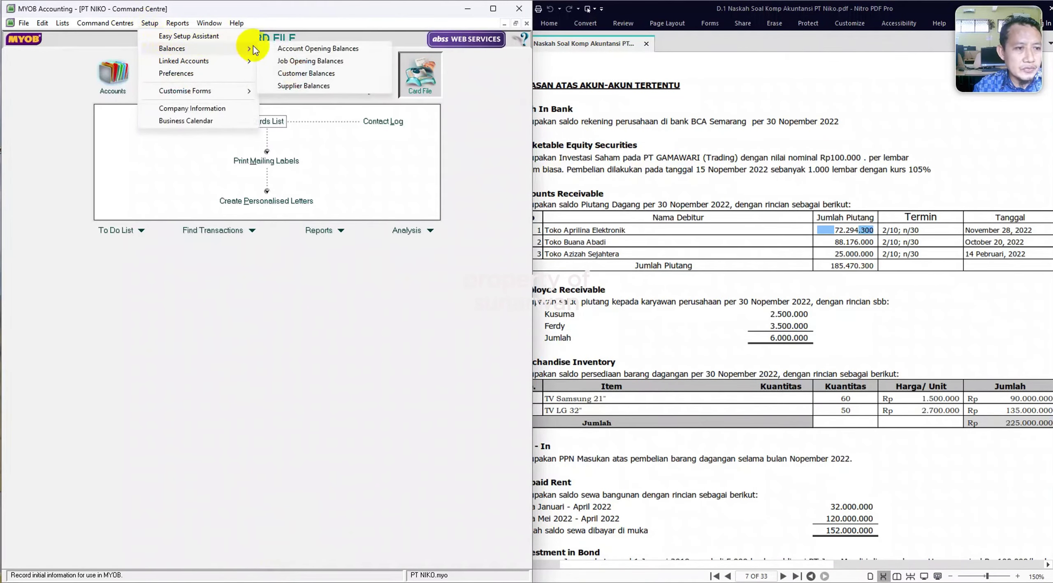
pyautogui.click(292, 87)
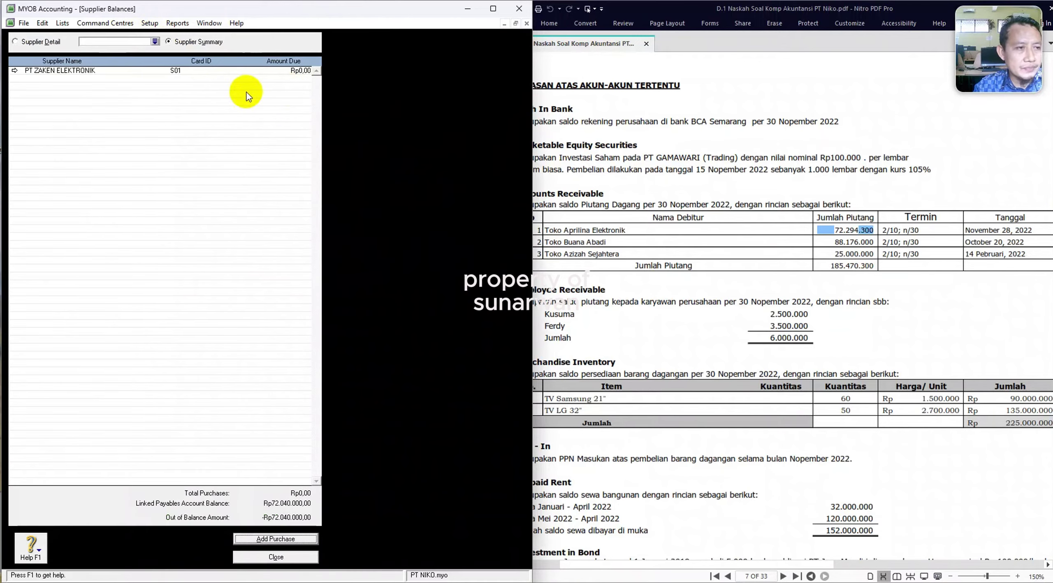
pyautogui.click(15, 72)
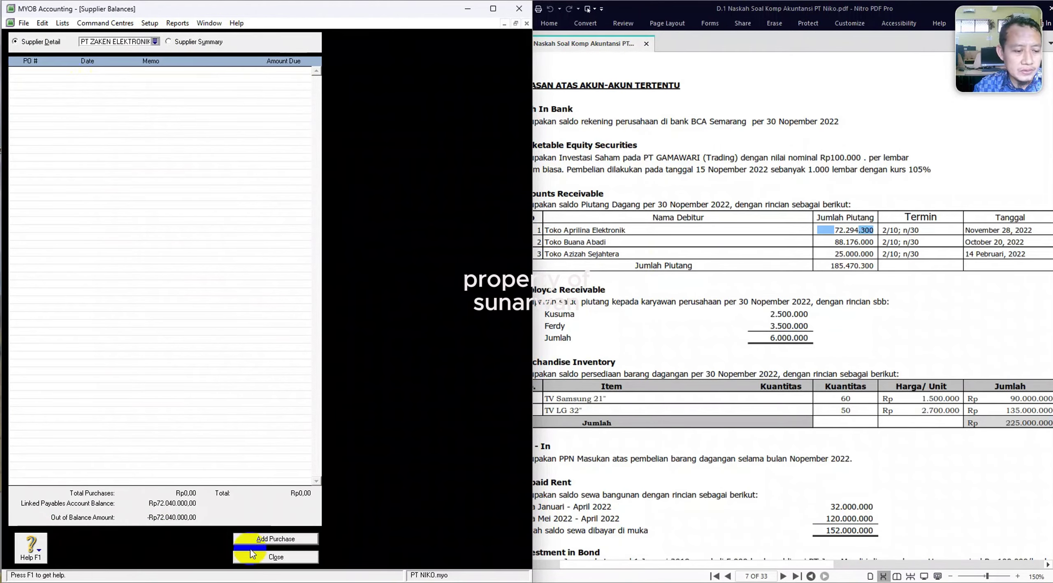
pyautogui.click(255, 538)
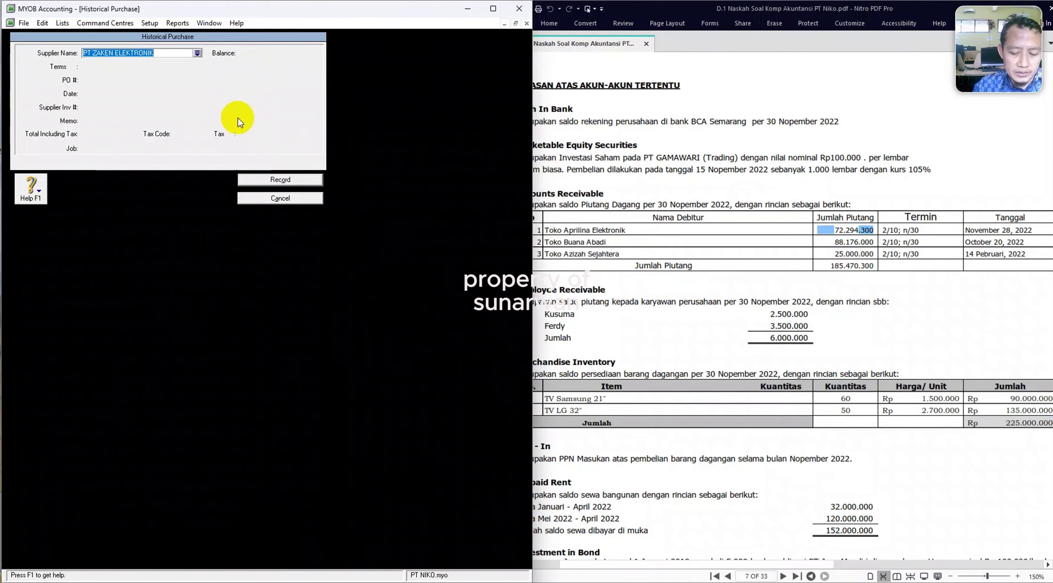
pyautogui.press('Tab')
pyautogui.click(859, 293)
pyautogui.scroll(-3, 860, 293)
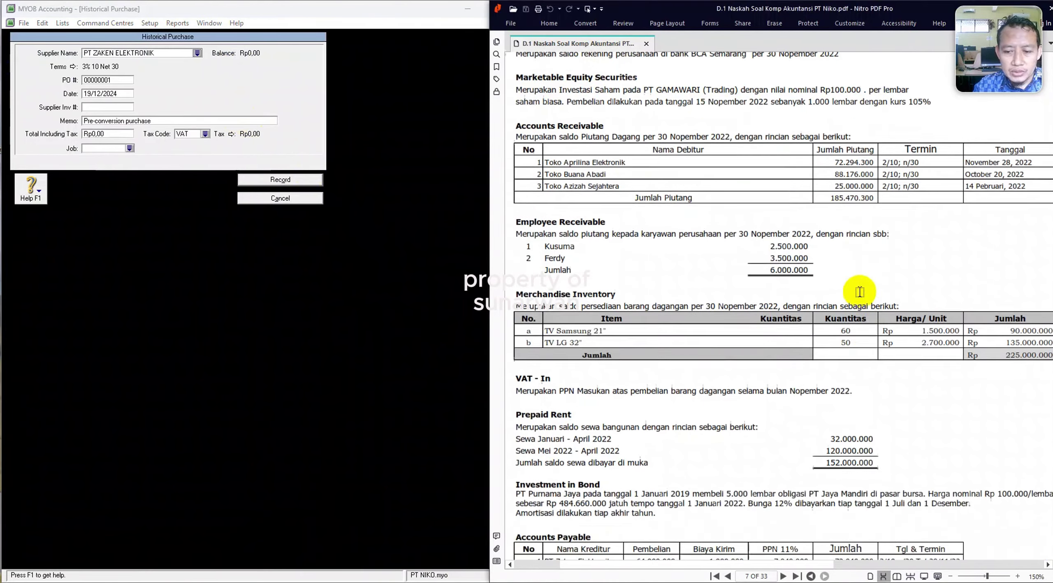
pyautogui.scroll(-6, 860, 292)
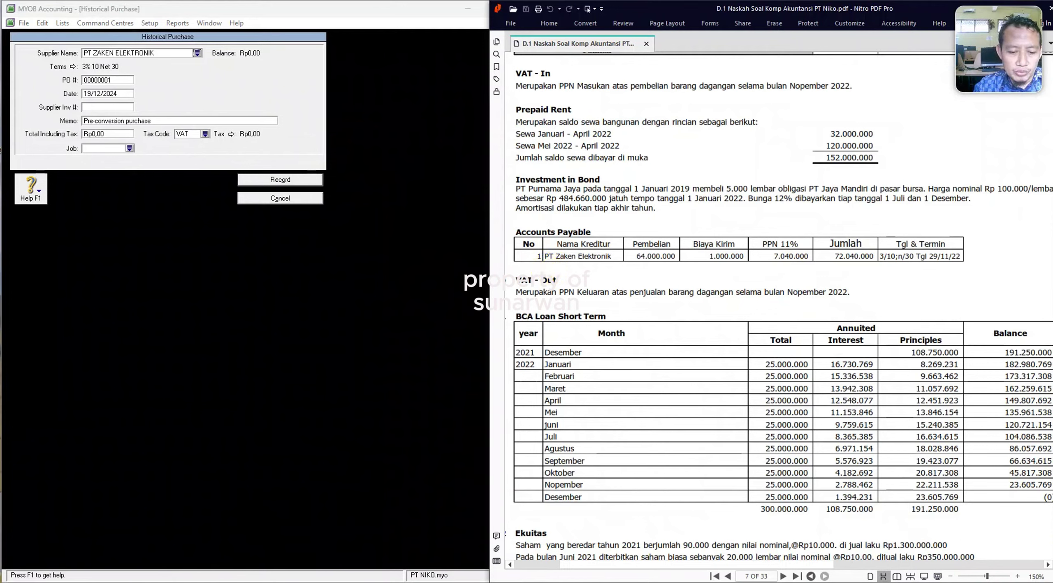
# Enter the purchase date 29/11/2022, memo SALDO AWAL and total 72040000.
pyautogui.click(116, 142)
pyautogui.write('29')
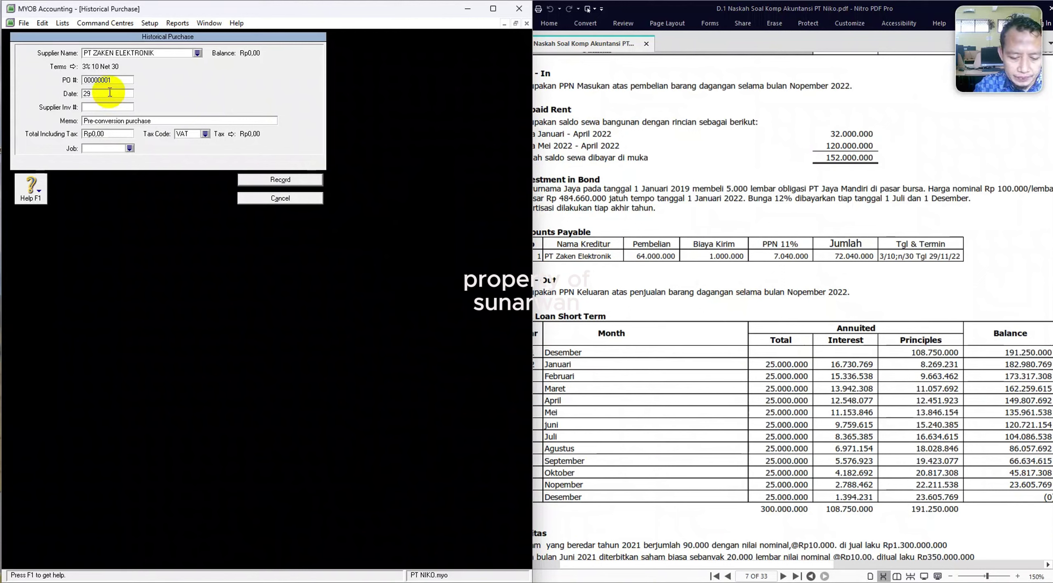
pyautogui.write('/112')
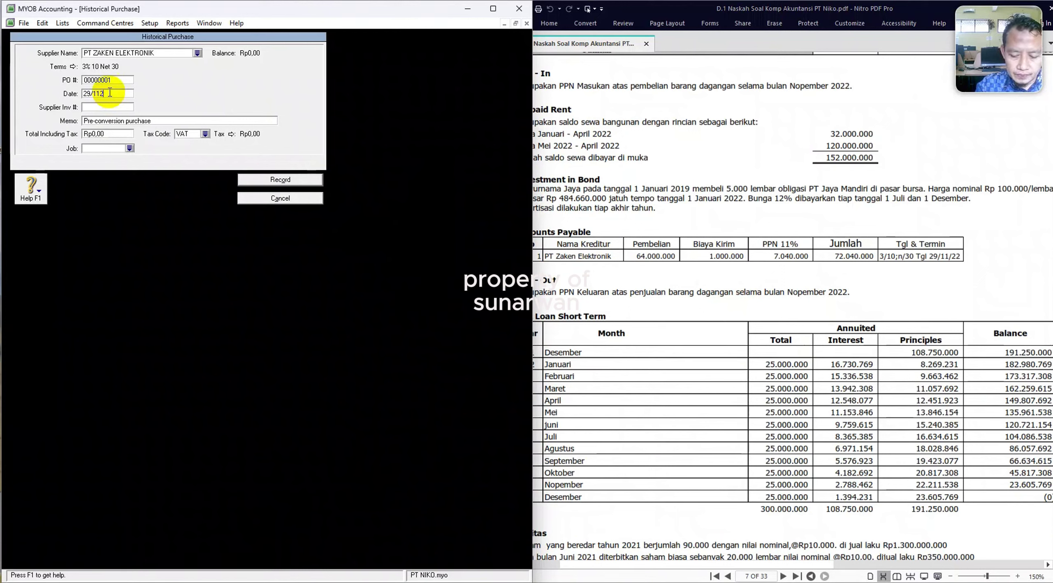
pyautogui.write('022')
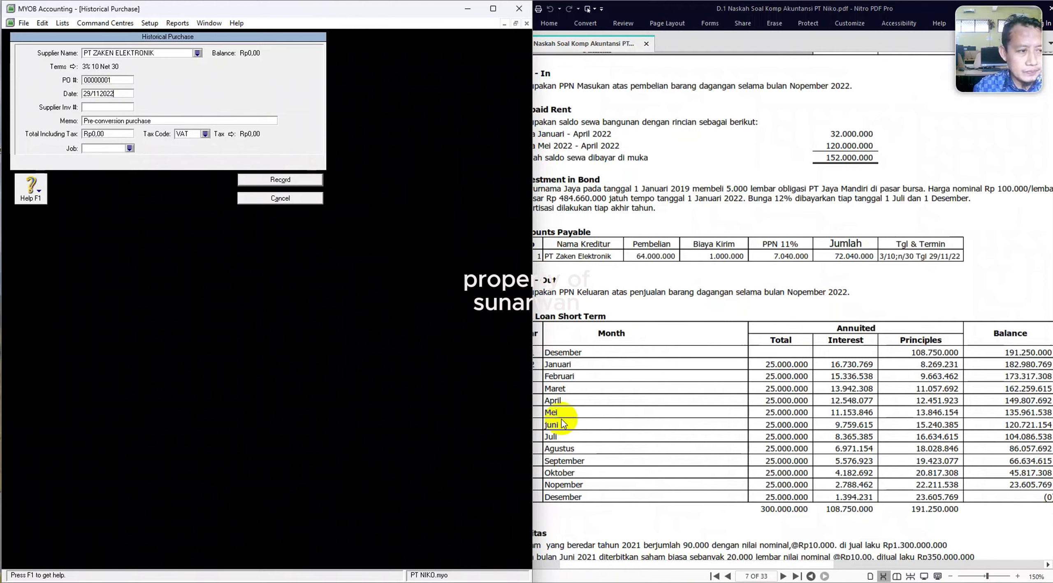
pyautogui.click(59, 534)
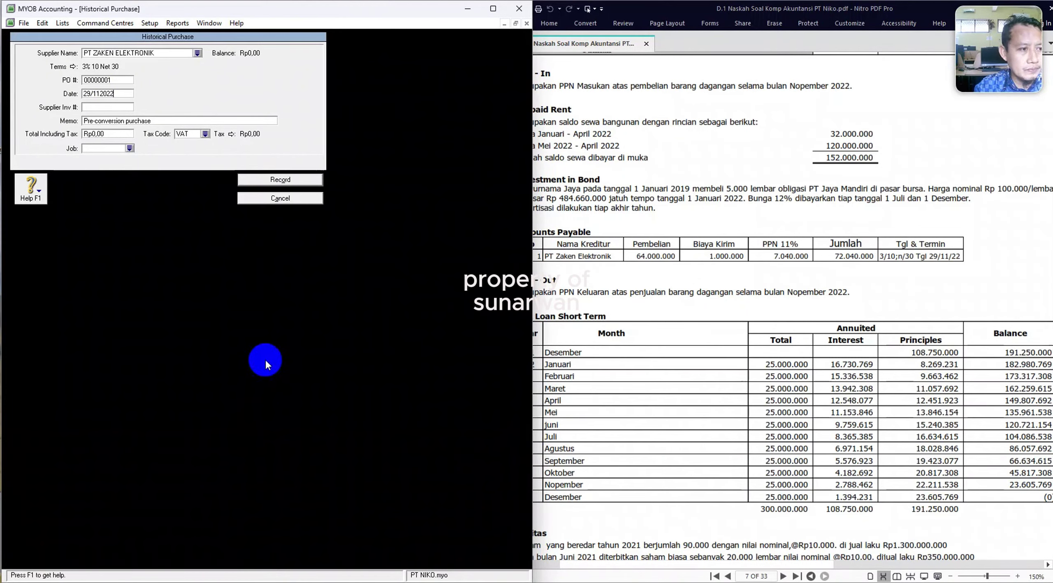
pyautogui.press('Home')
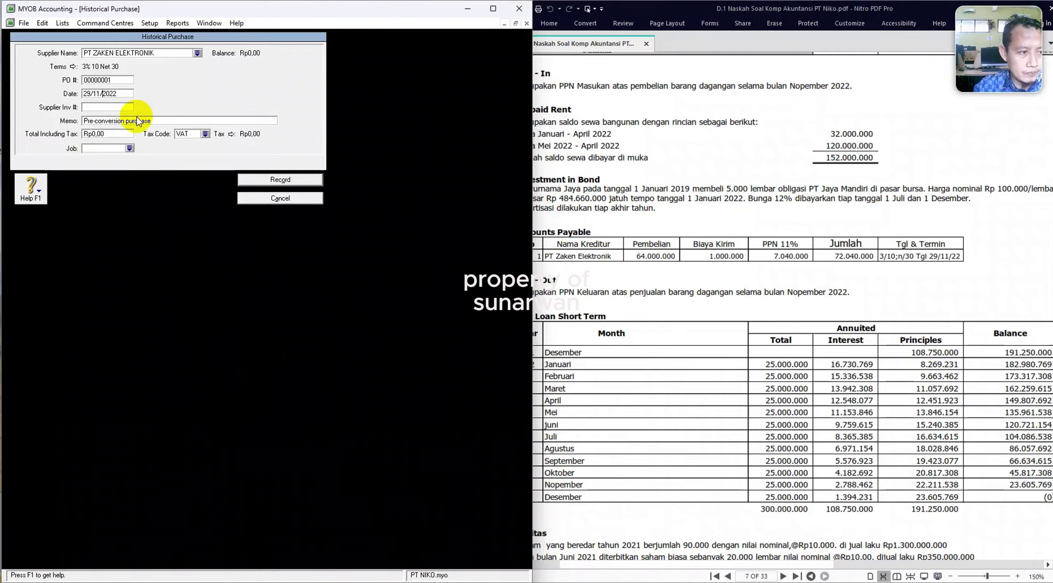
pyautogui.press('Right')
pyautogui.press('Right')
pyautogui.press('Right')
pyautogui.press('Right')
pyautogui.press('Right')
pyautogui.write('/')
pyautogui.click(106, 121)
pyautogui.write('S')
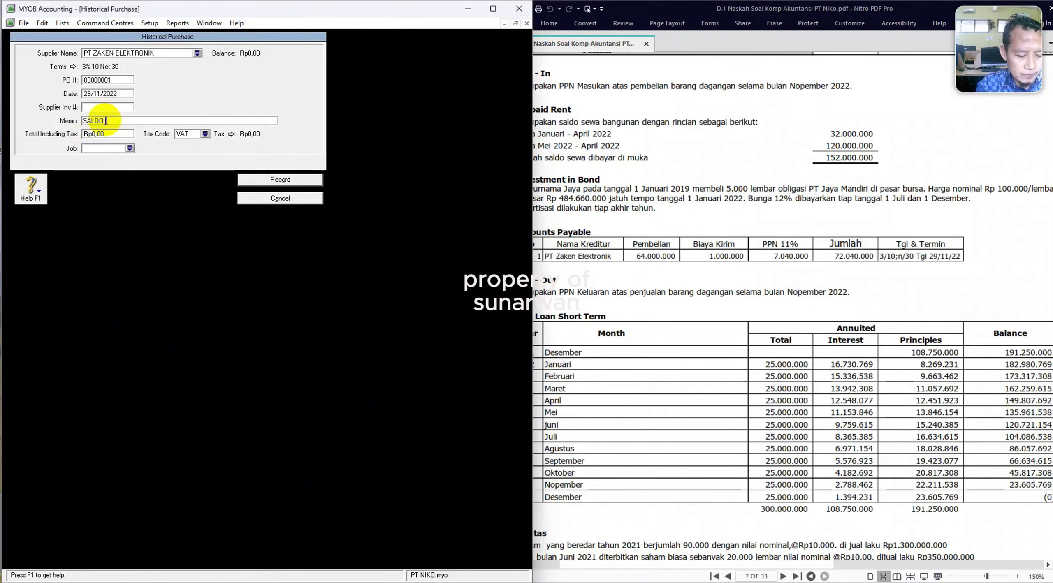
pyautogui.write('ALDO AWAL')
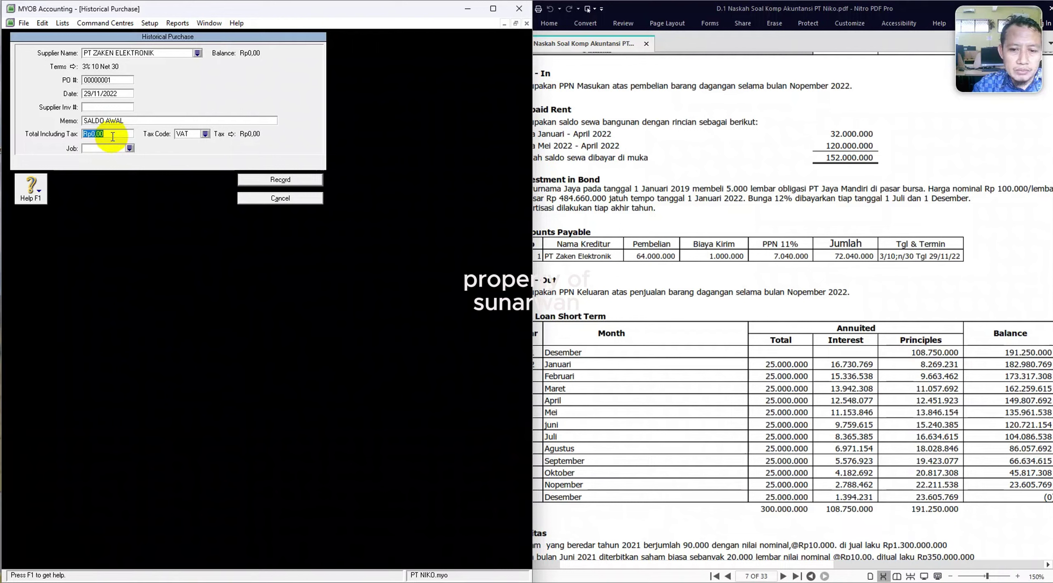
pyautogui.write('72')
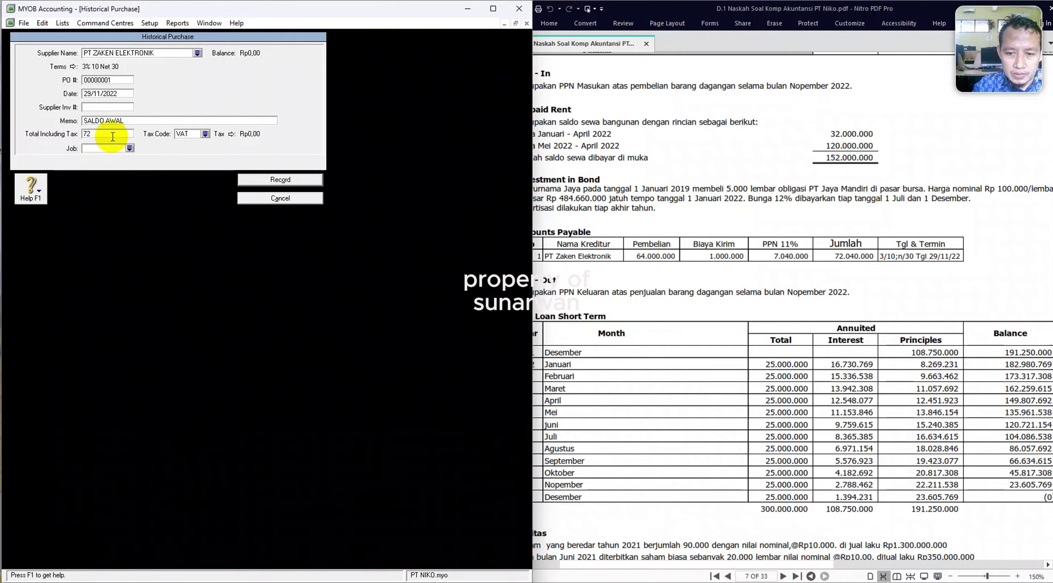
pyautogui.write('040000')
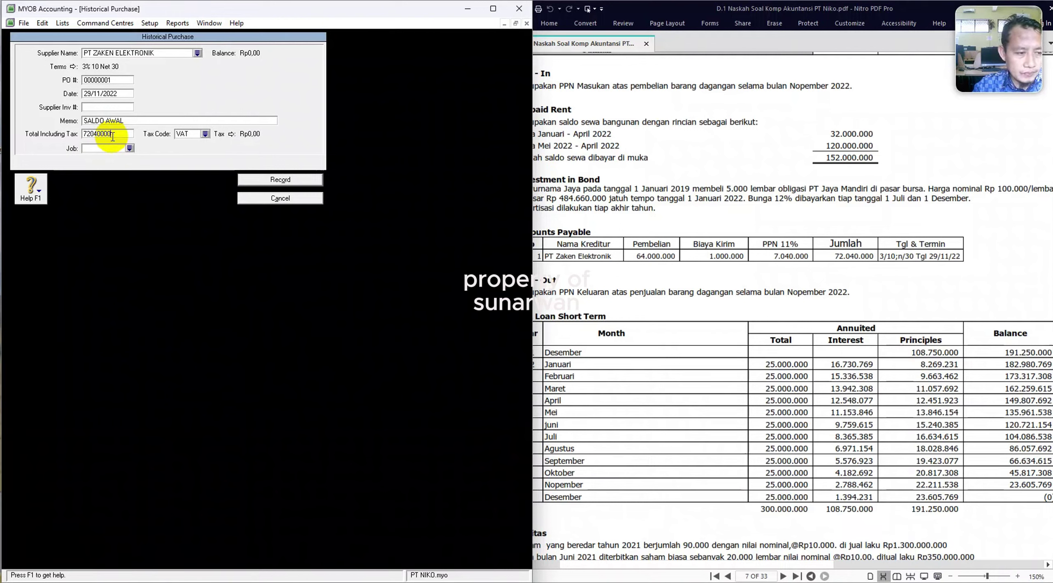
pyautogui.press('Tab')
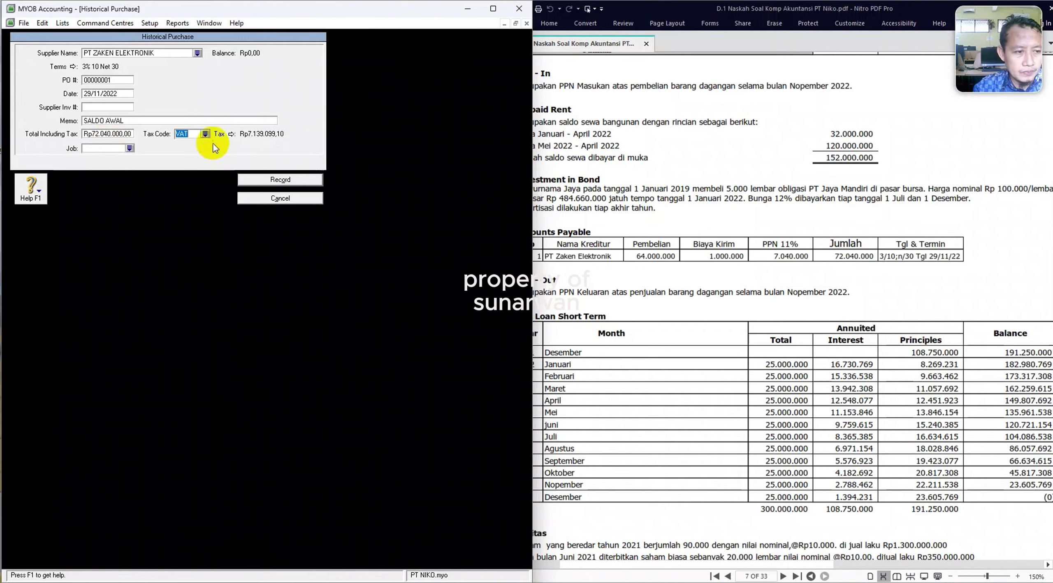
# Set the tax code to N-T and record the purchase, confirming the balances match.
pyautogui.click(205, 134)
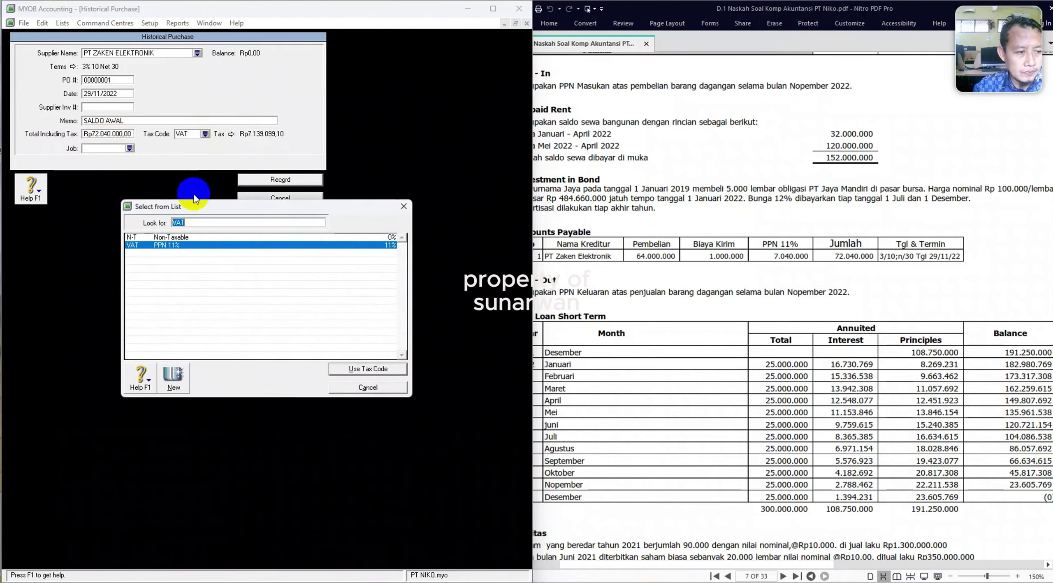
pyautogui.doubleClick(173, 237)
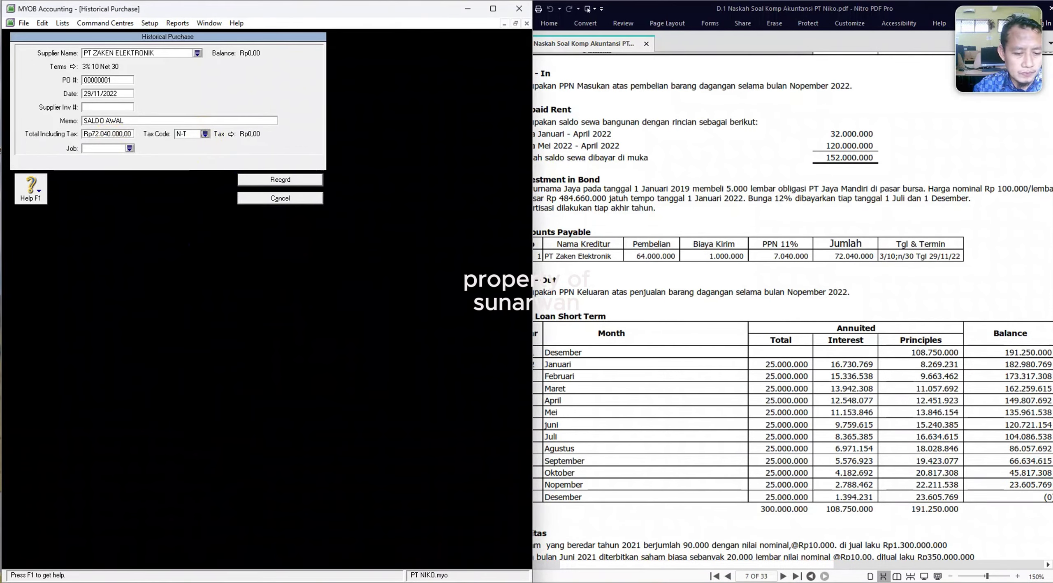
pyautogui.click(271, 179)
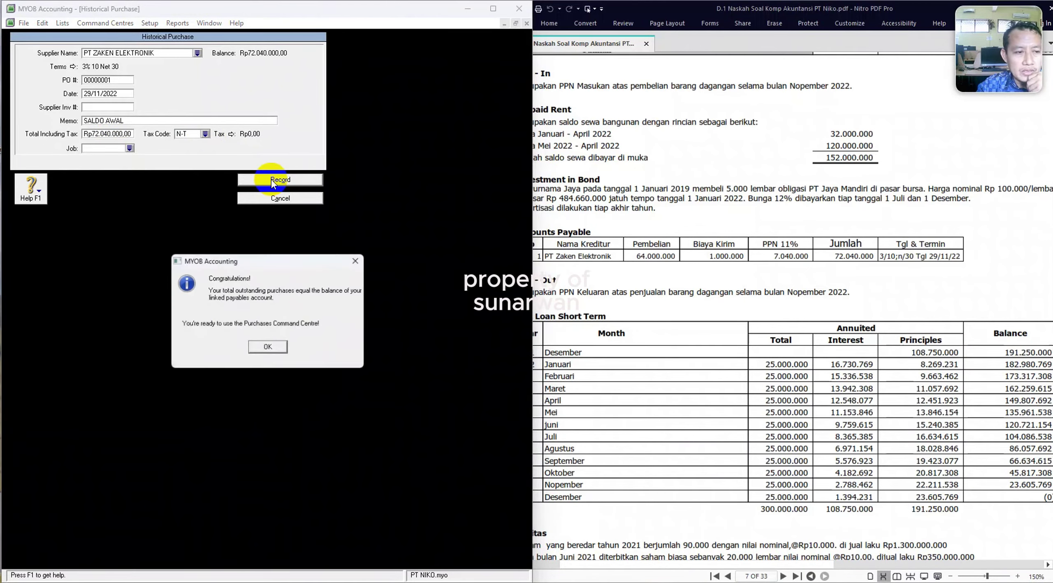
pyautogui.click(269, 348)
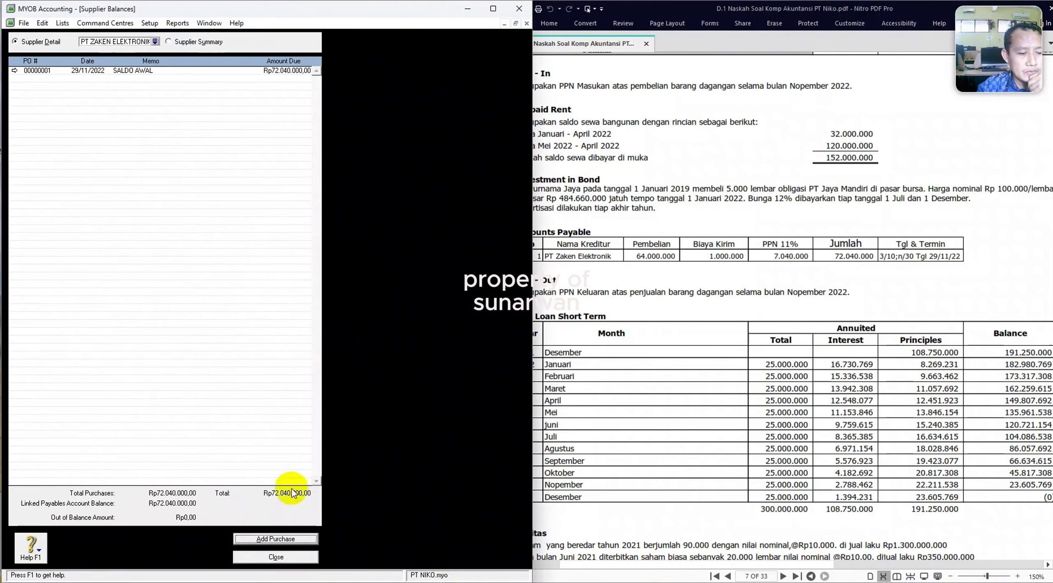
# Check in the Cards List that all four cards now carry opening balances.
pyautogui.click(272, 558)
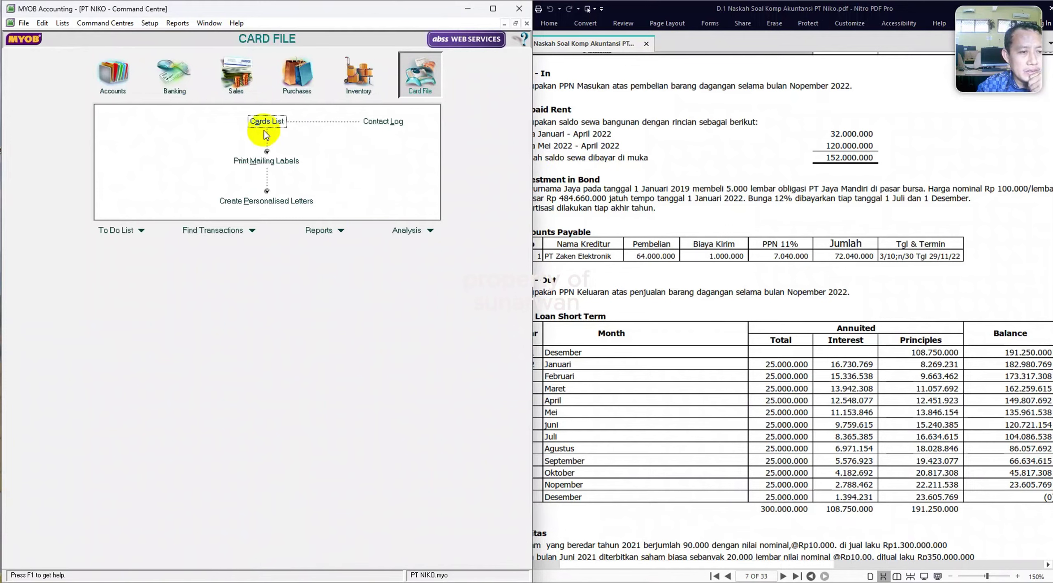
pyautogui.click(266, 122)
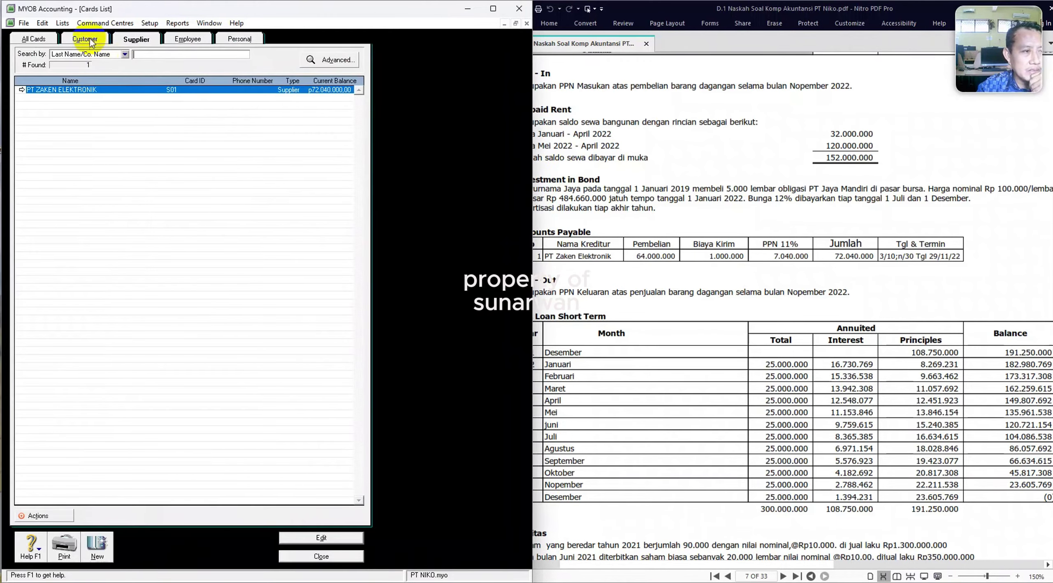
pyautogui.click(34, 40)
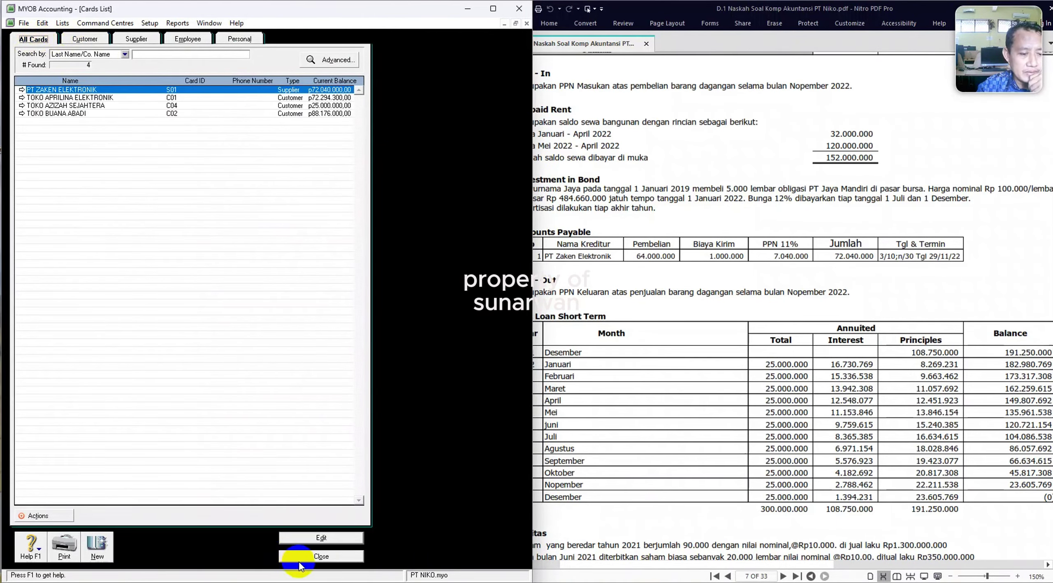
pyautogui.click(328, 557)
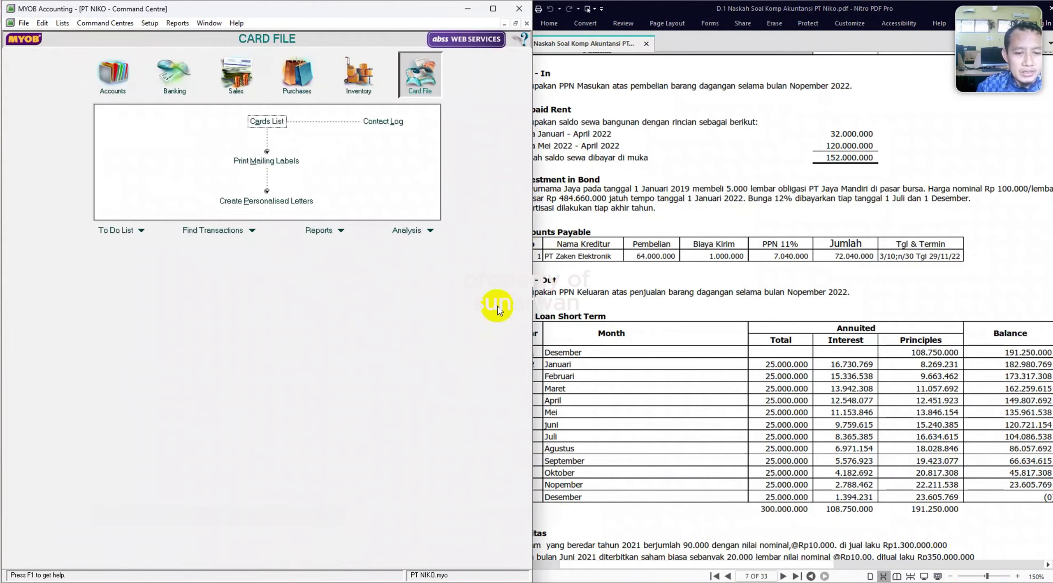
# Start an Items data import from the ITEM text file.
pyautogui.click(364, 88)
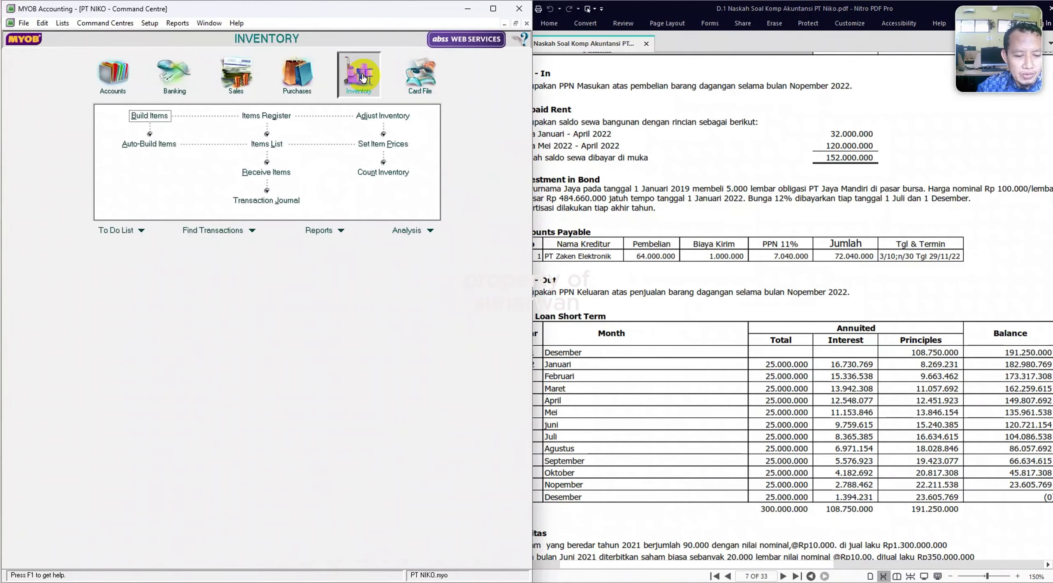
pyautogui.click(24, 23)
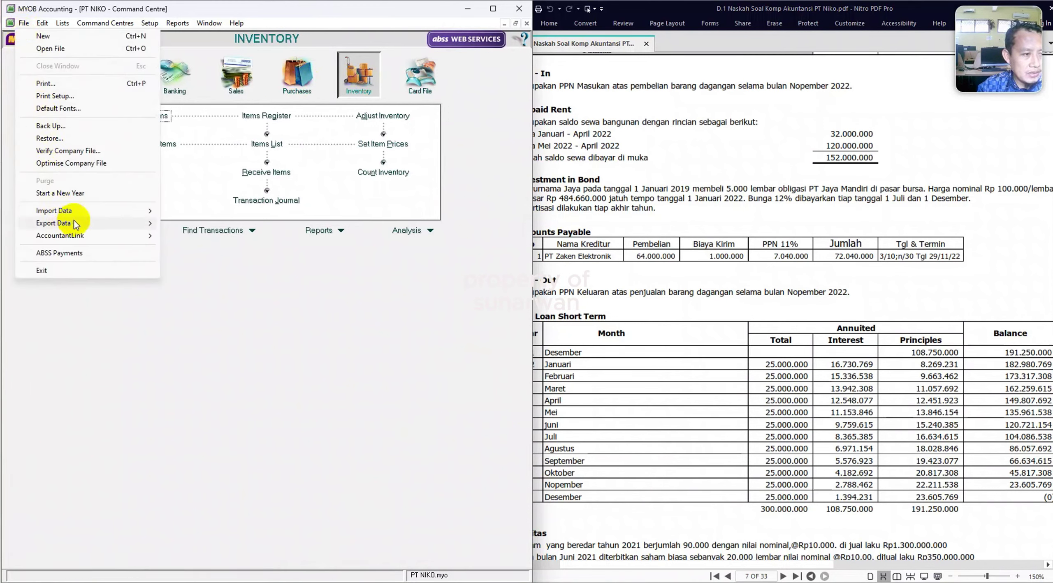
pyautogui.moveTo(77, 211)
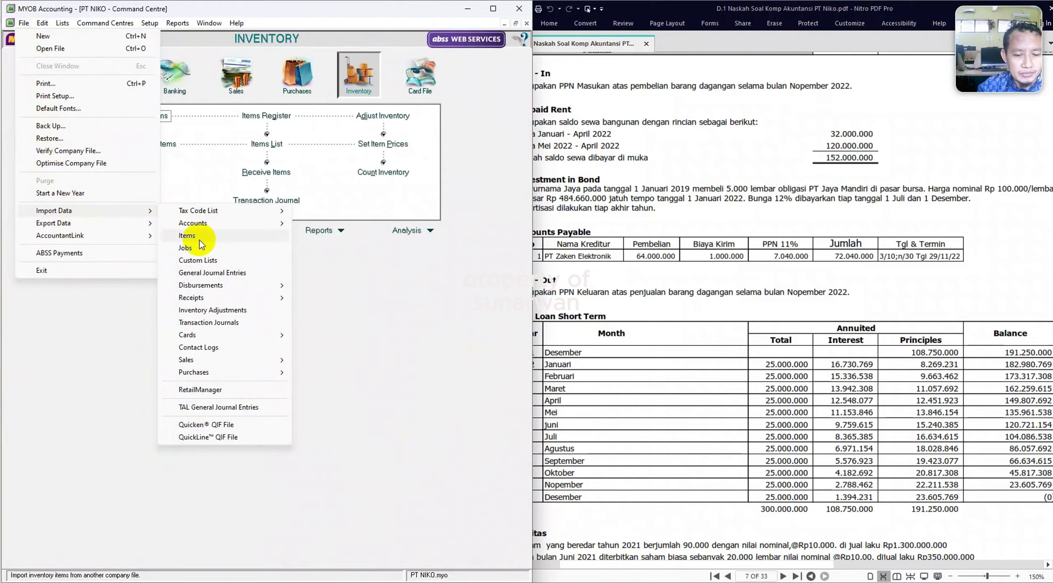
pyautogui.click(200, 240)
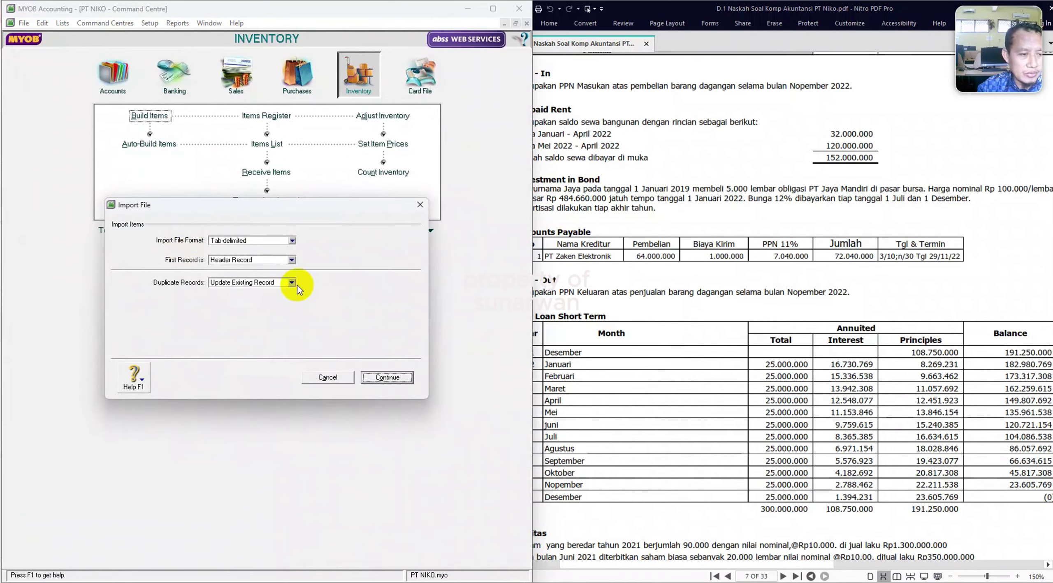
pyautogui.click(385, 379)
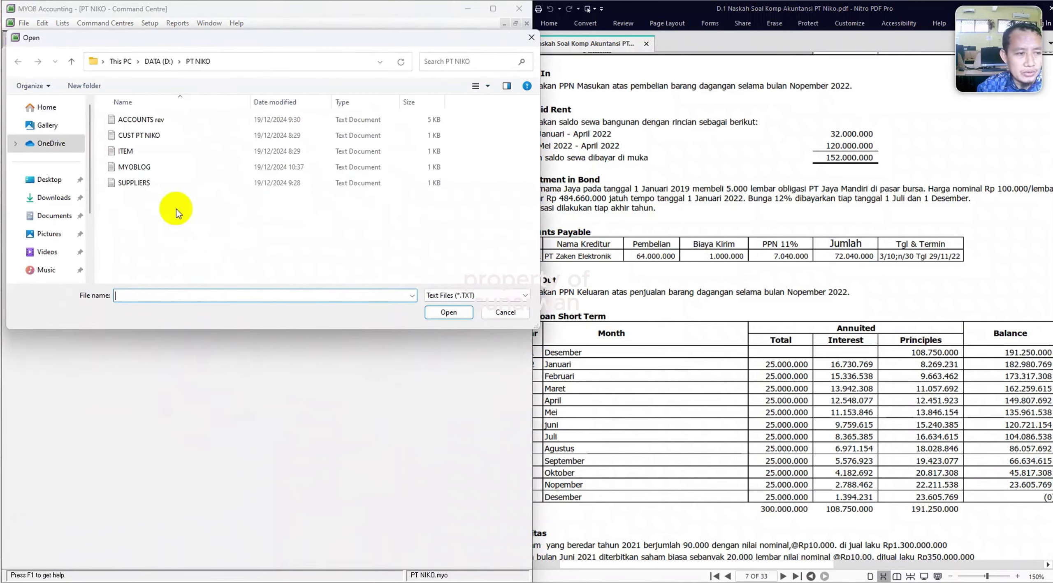
pyautogui.doubleClick(140, 152)
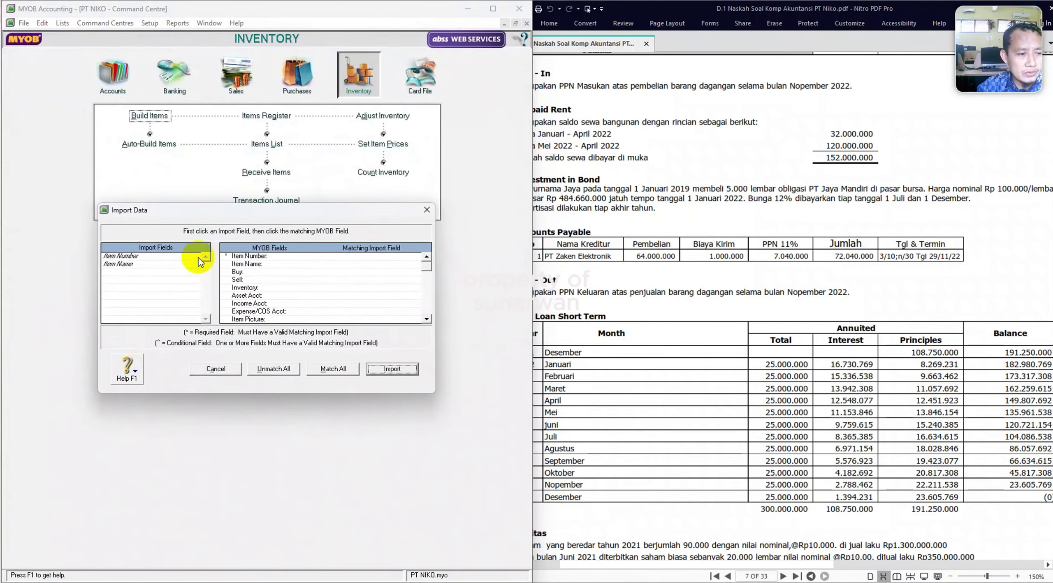
# Match the Item Number and Item Name fields and run the import, dismissing the summary.
pyautogui.click(144, 257)
pyautogui.click(291, 257)
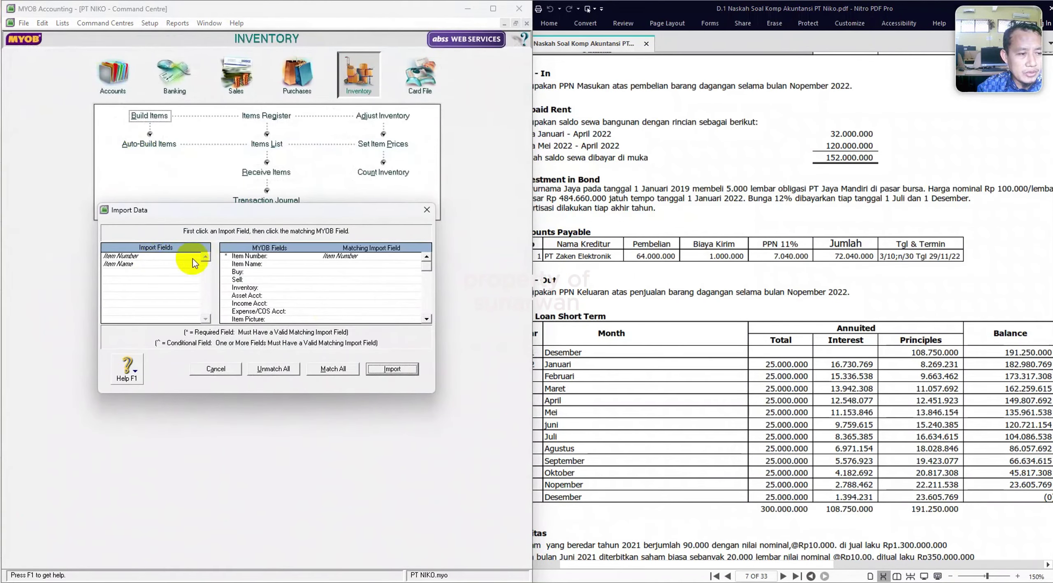
pyautogui.click(165, 265)
pyautogui.click(354, 264)
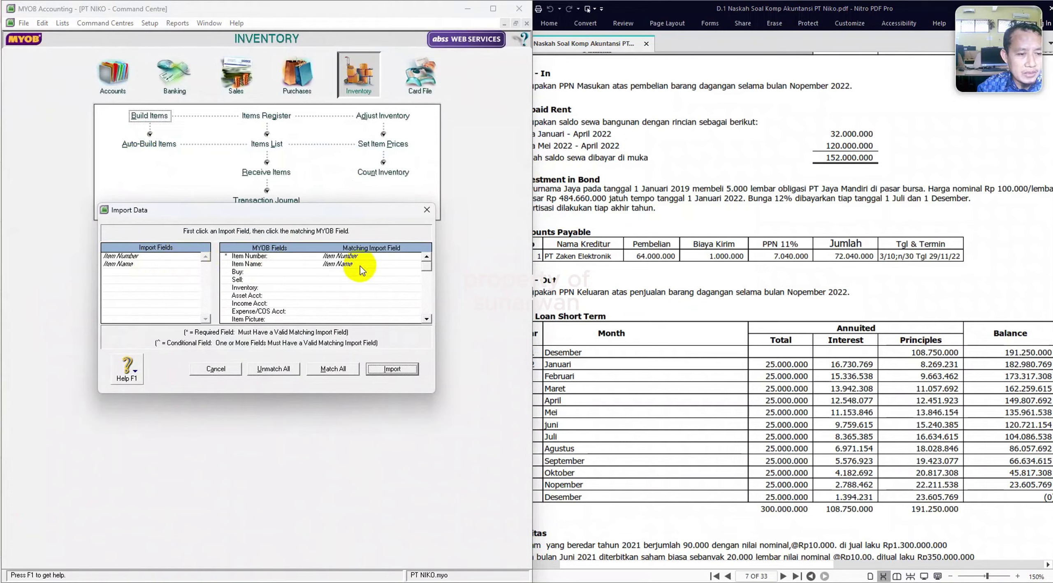
pyautogui.click(397, 370)
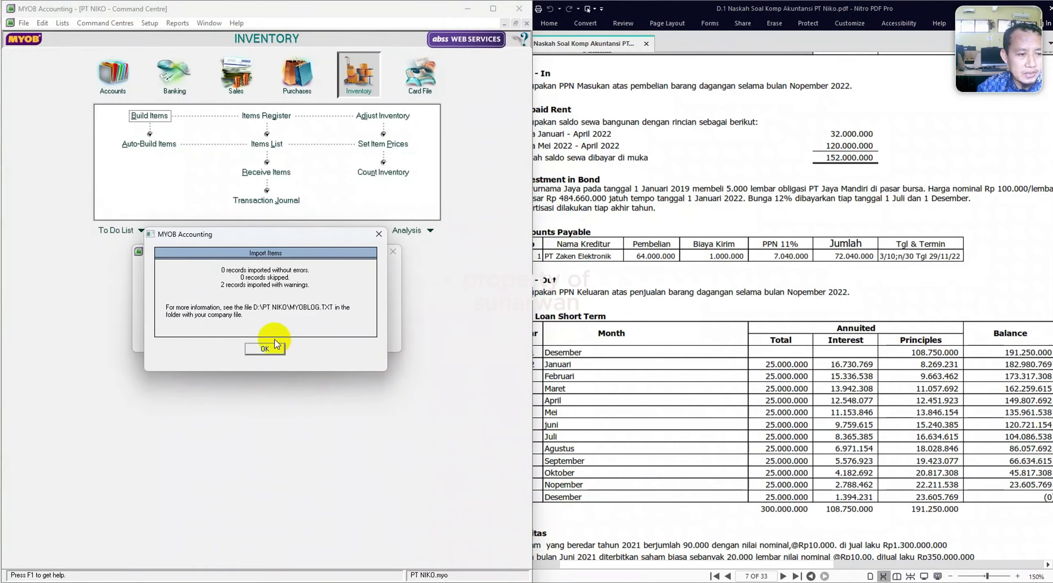
pyautogui.click(263, 348)
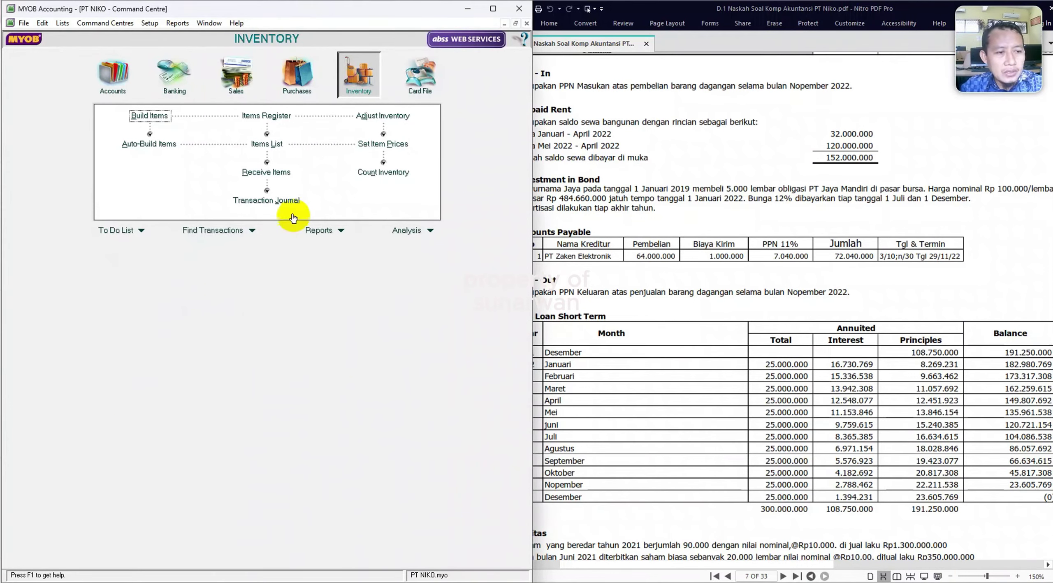
# Mark the TV LG 32" item as I Buy, I Sell and I Inventory.
pyautogui.click(276, 145)
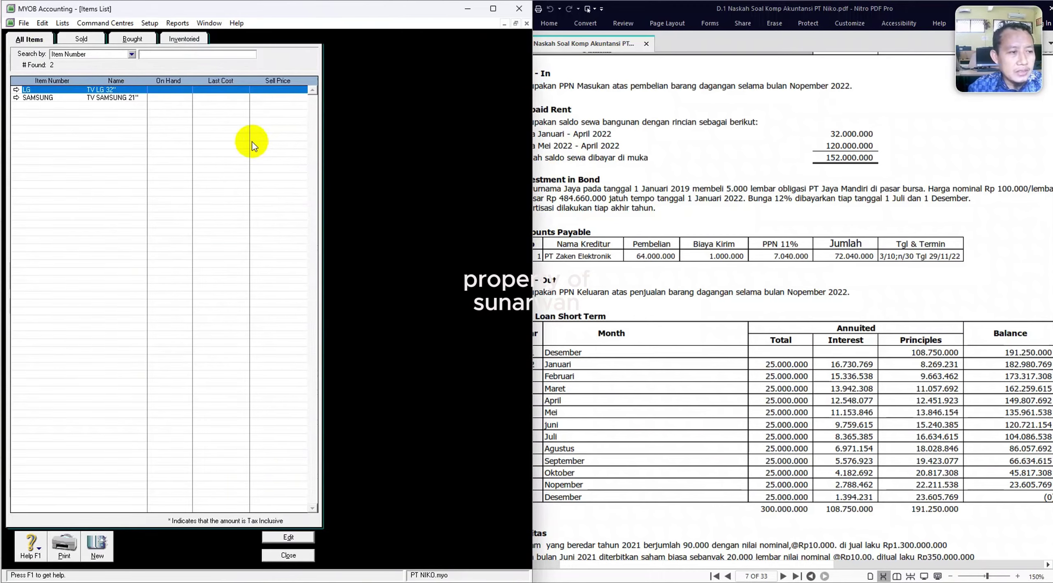
pyautogui.scroll(-1, 675, 329)
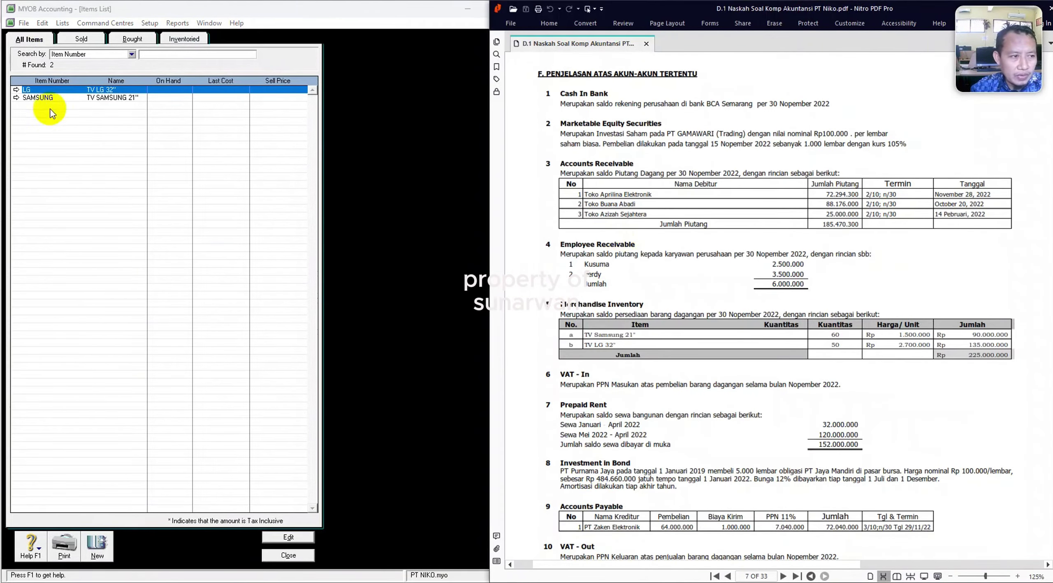
pyautogui.click(16, 91)
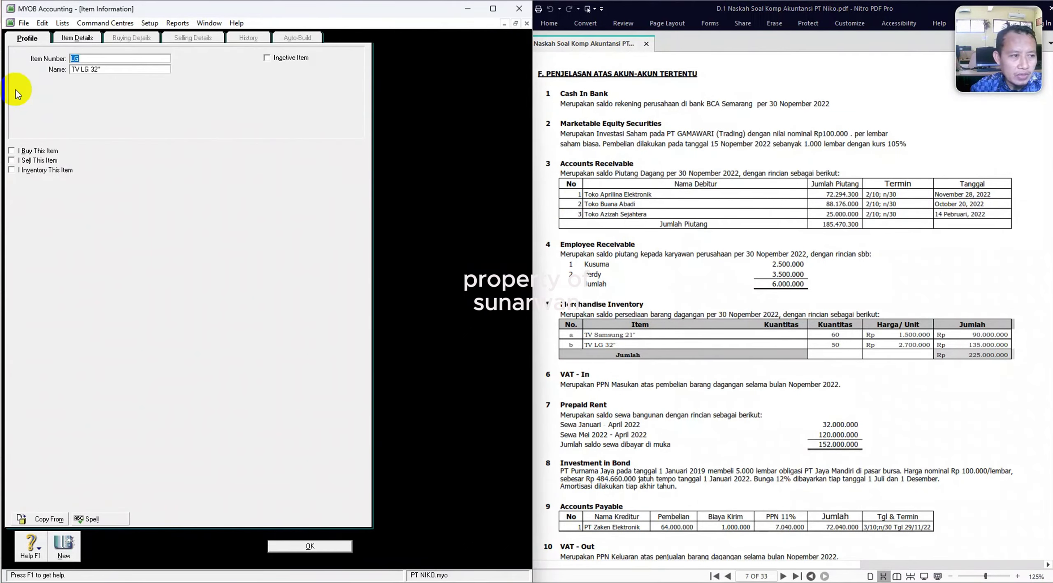
pyautogui.click(12, 151)
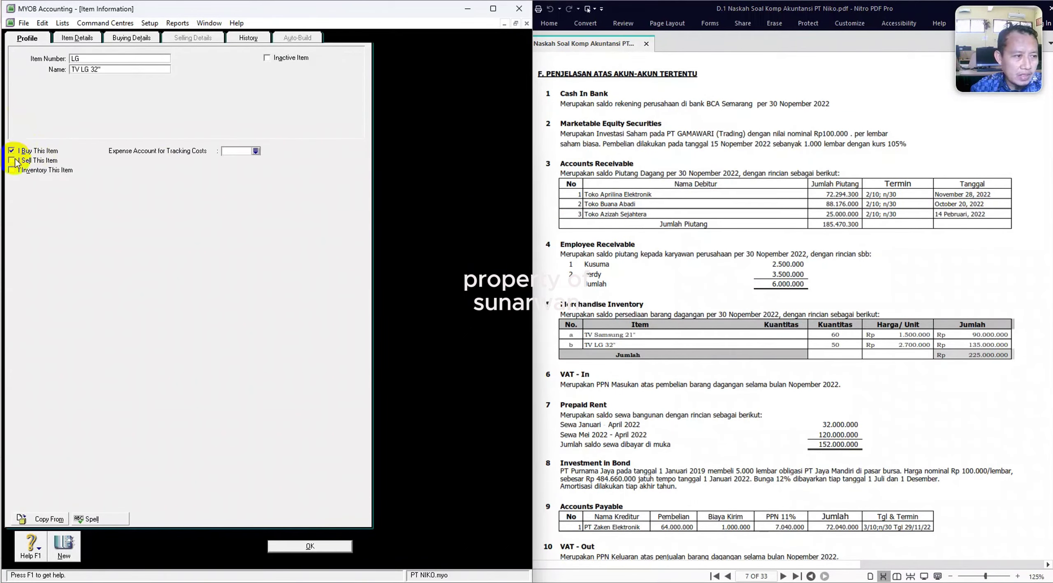
pyautogui.click(12, 160)
pyautogui.click(12, 170)
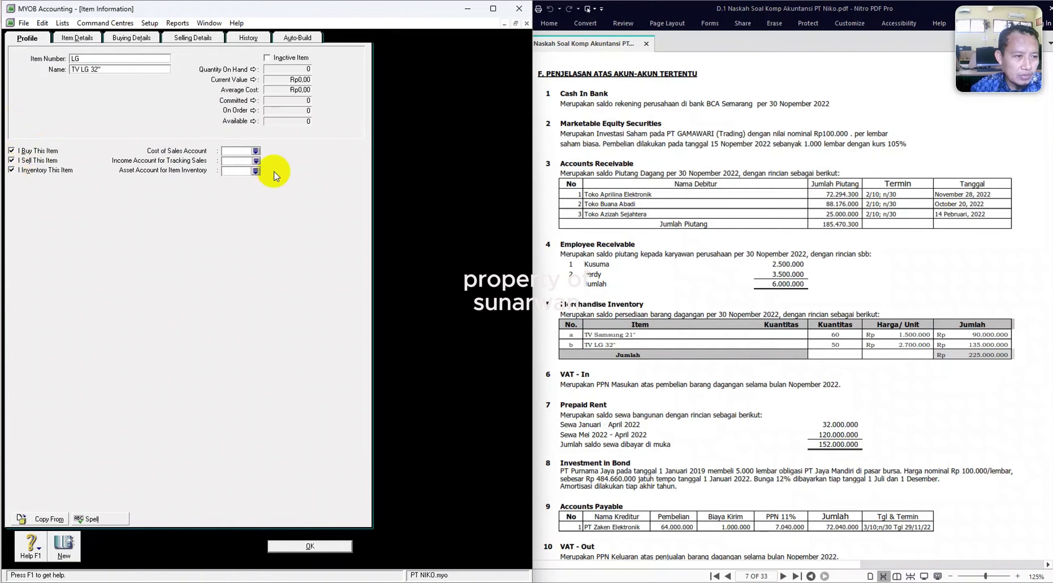
# Link the LG item to accounts 5-1000 Cost of Sales, 4-1000 Sales and 1-1106 Merchandise Inventory.
pyautogui.click(256, 151)
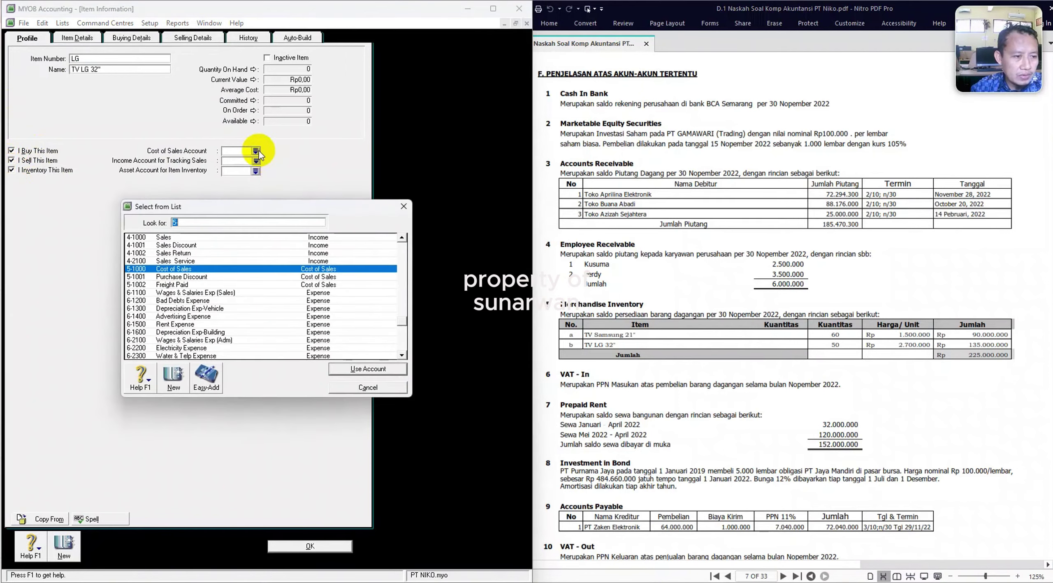
pyautogui.doubleClick(212, 268)
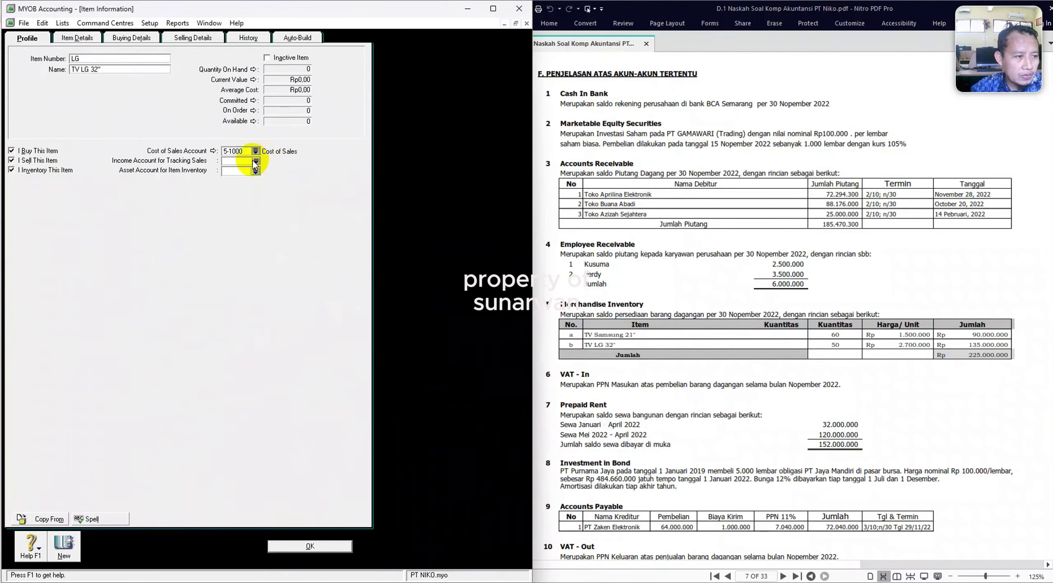
pyautogui.click(256, 161)
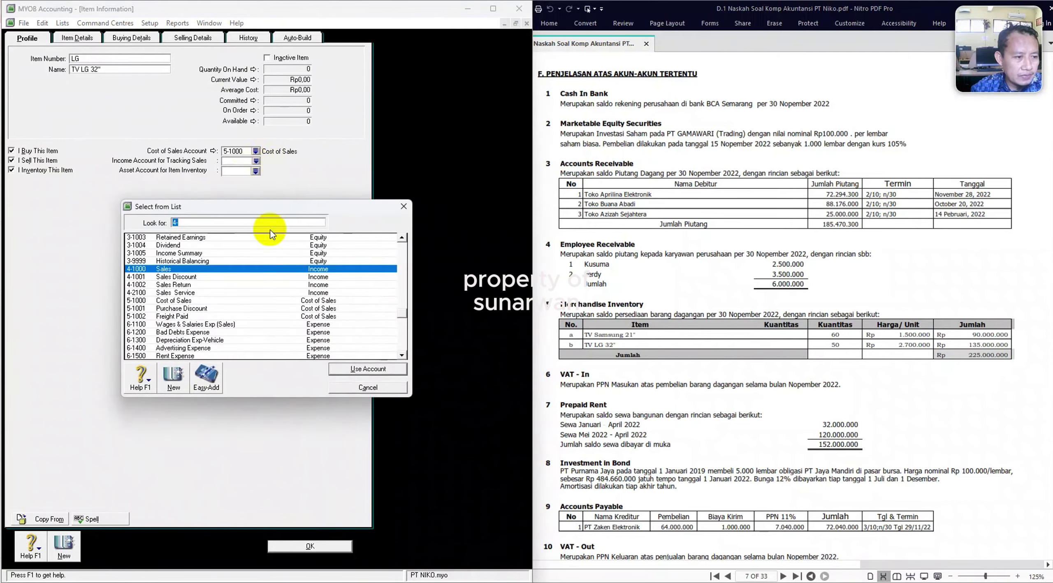
pyautogui.doubleClick(221, 269)
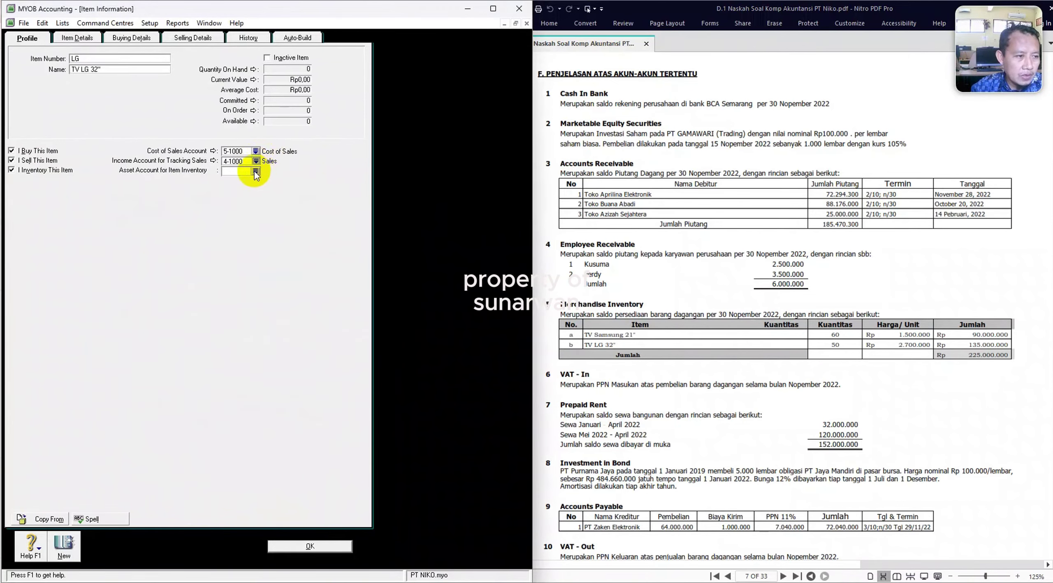
pyautogui.click(256, 172)
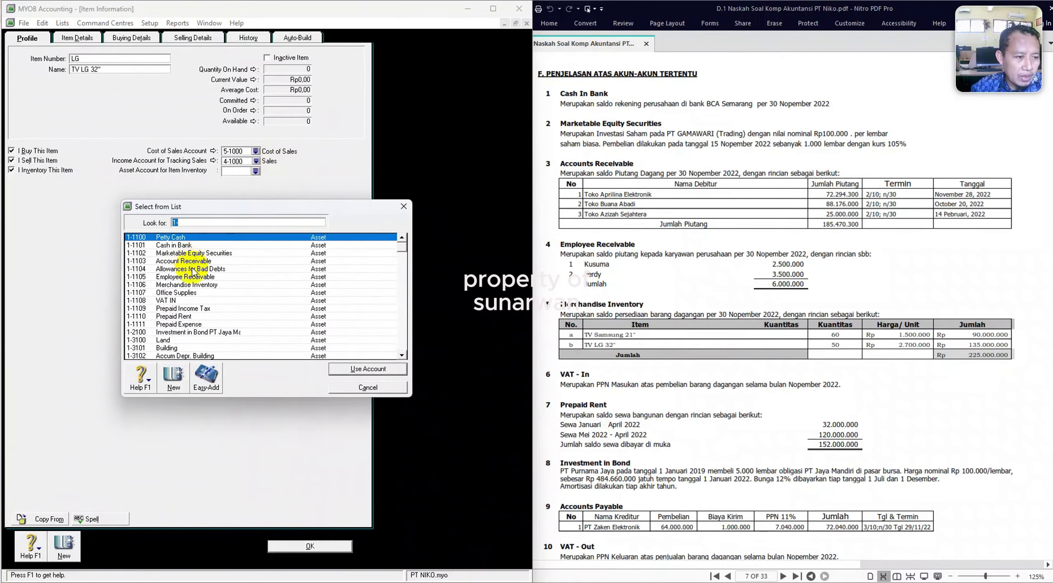
pyautogui.doubleClick(195, 285)
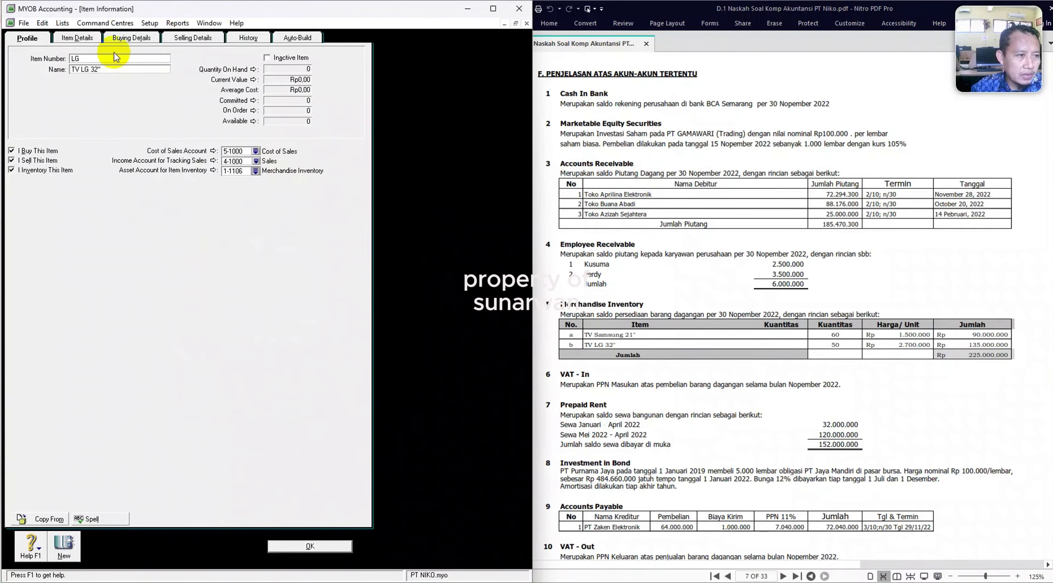
# Give the LG TV a VAT PPN 11% purchase tax code and Rp2.700.000 standard cost.
pyautogui.click(125, 40)
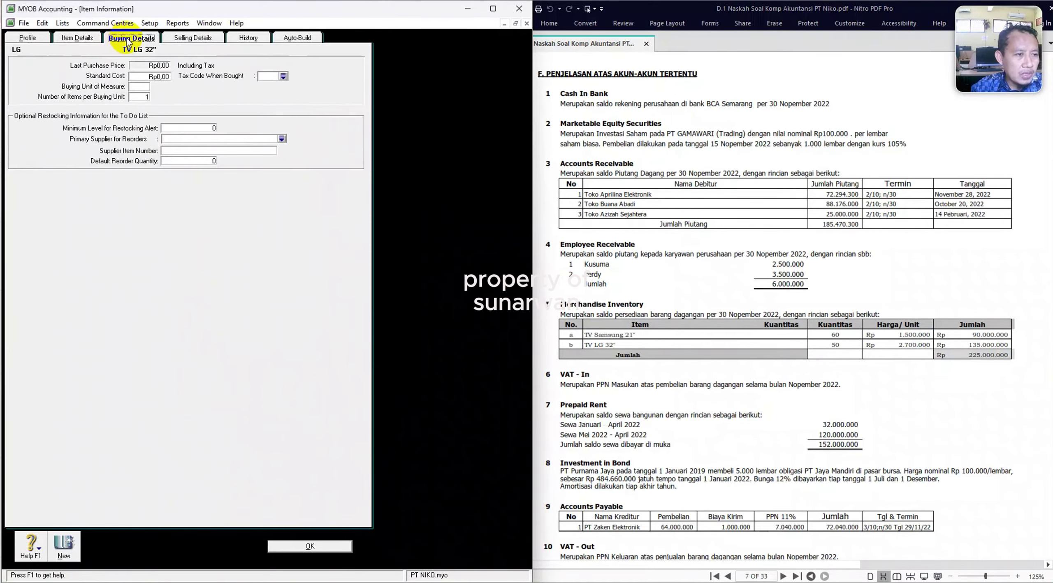
pyautogui.click(284, 76)
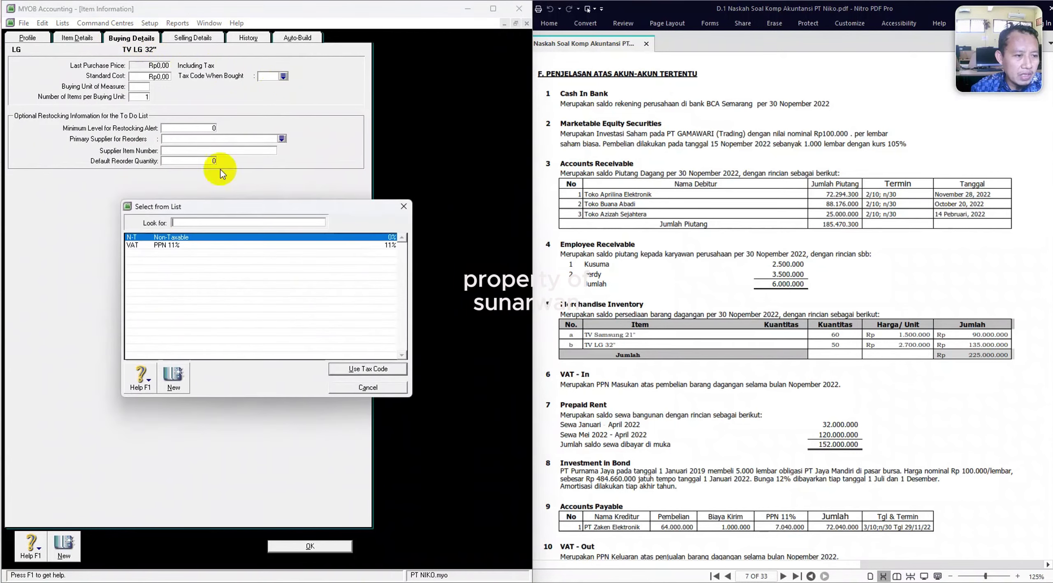
pyautogui.doubleClick(156, 246)
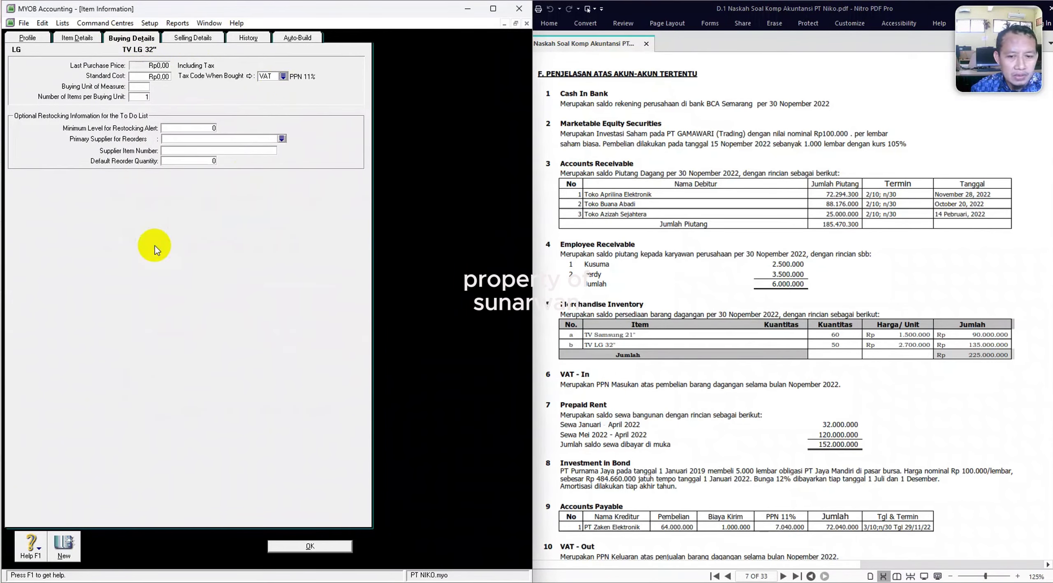
pyautogui.click(158, 77)
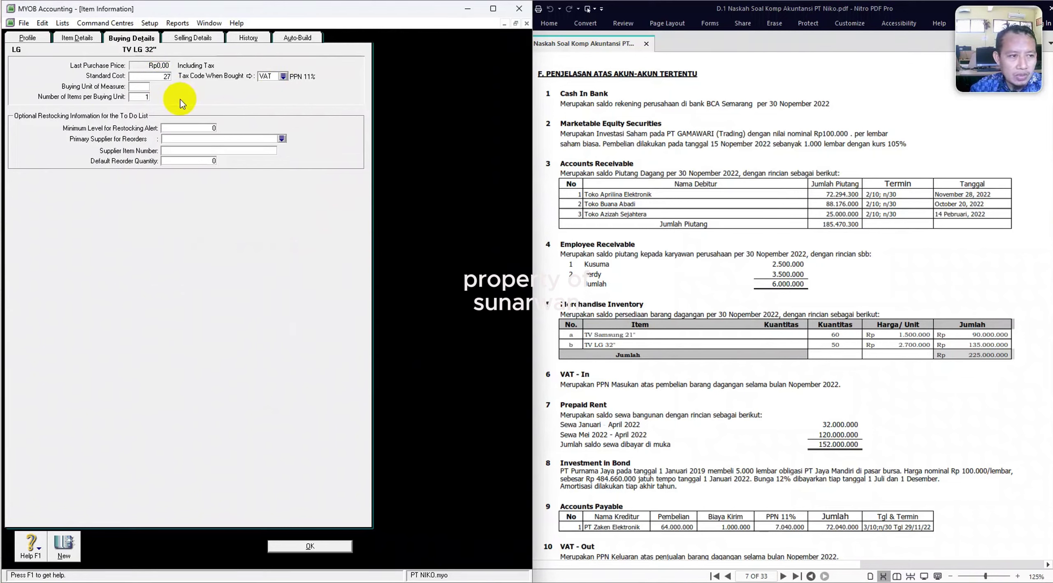
pyautogui.press('Tab')
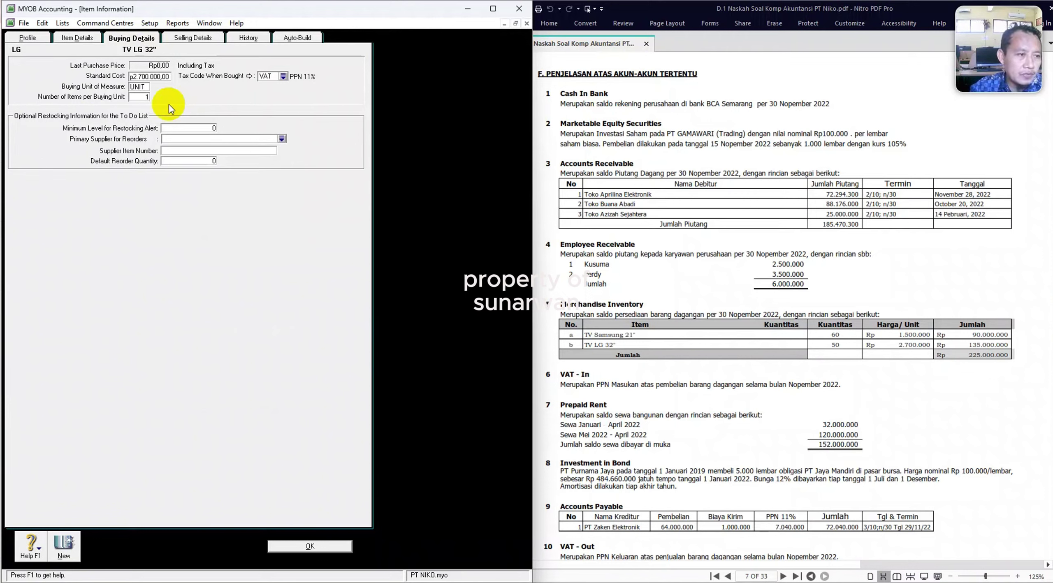
# Set VAT PPN 11% sales tax and selling unit UNIT (1 per unit), save, and open SAMSUNG.
pyautogui.click(183, 39)
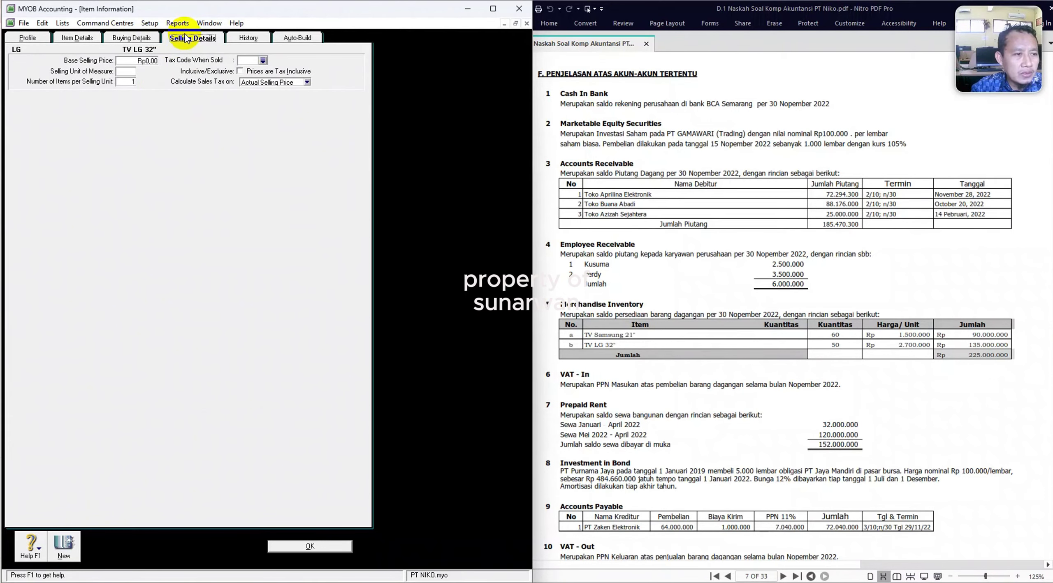
pyautogui.click(263, 60)
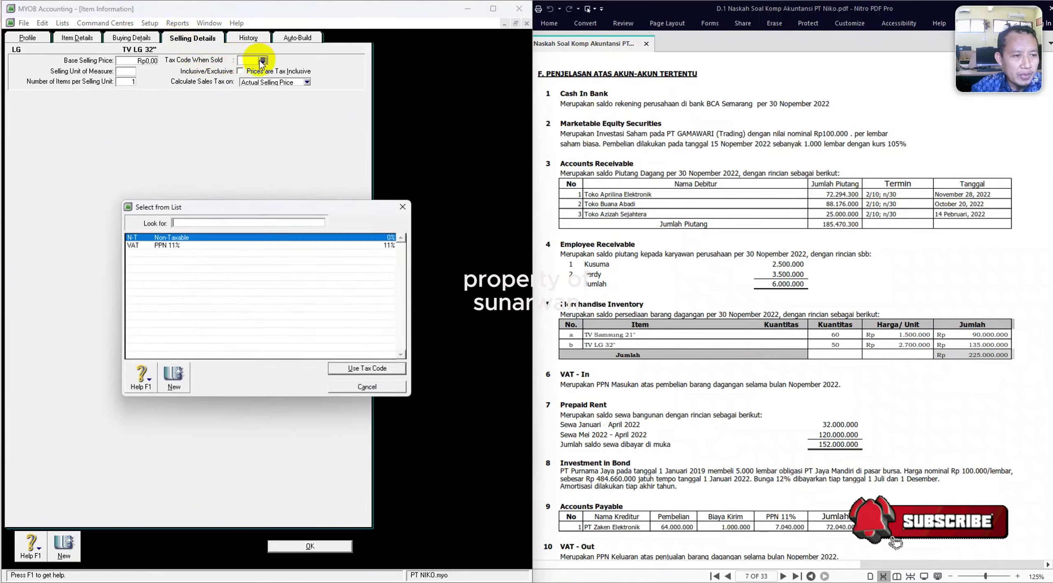
pyautogui.doubleClick(166, 246)
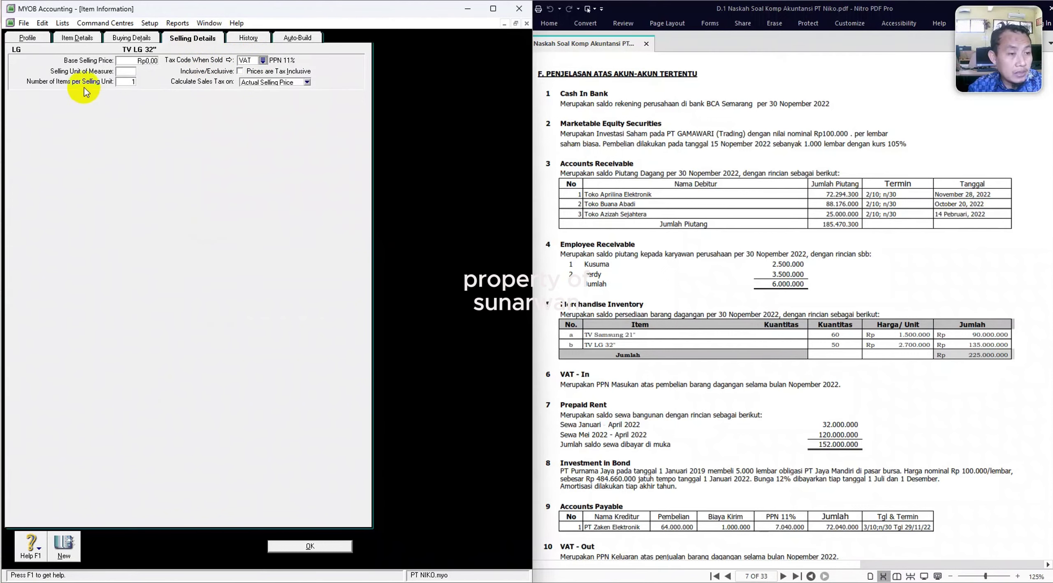
pyautogui.click(129, 72)
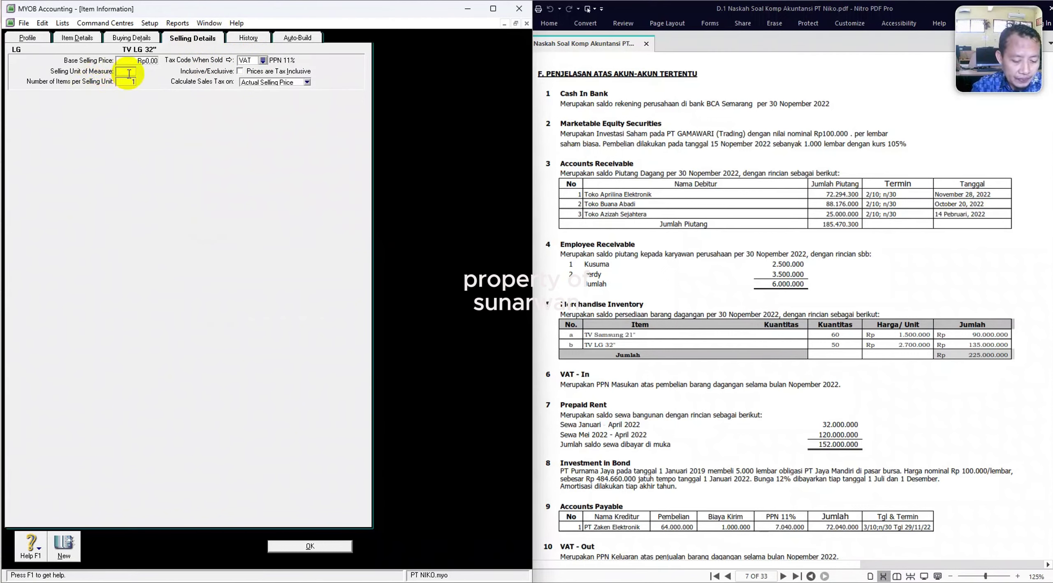
pyautogui.write('UNIT')
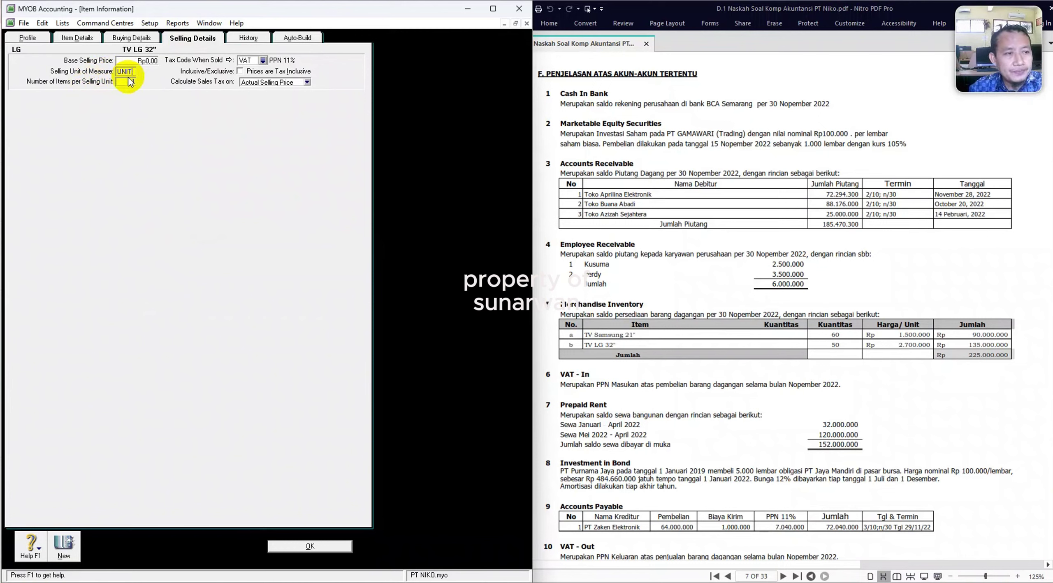
pyautogui.click(130, 82)
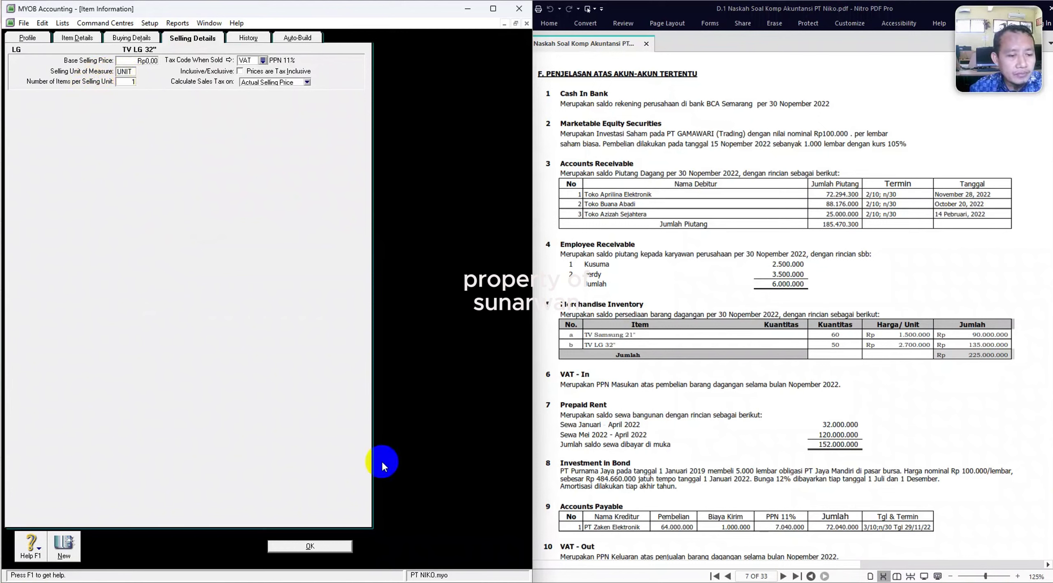
pyautogui.click(303, 549)
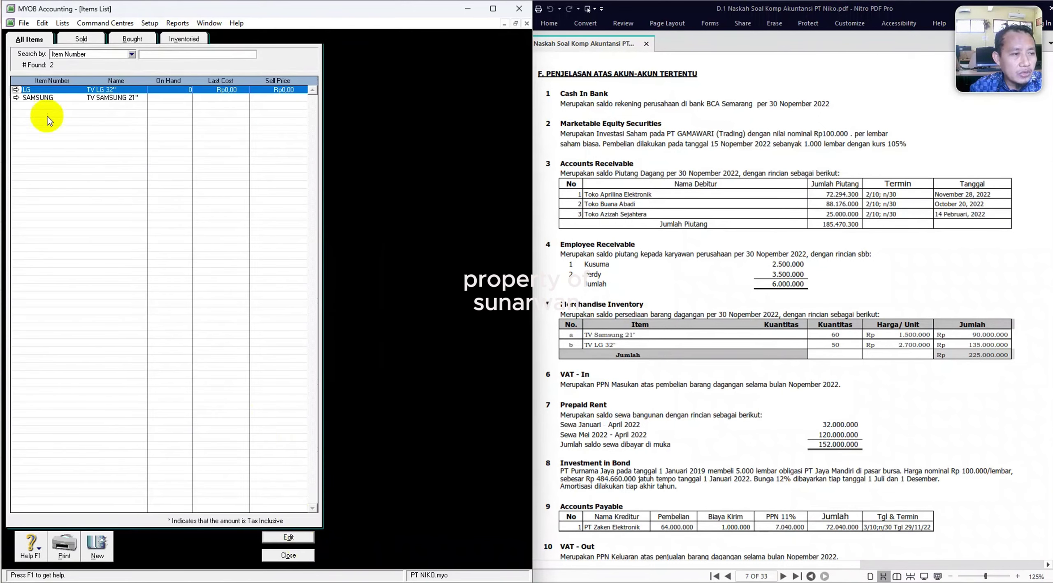
pyautogui.click(15, 98)
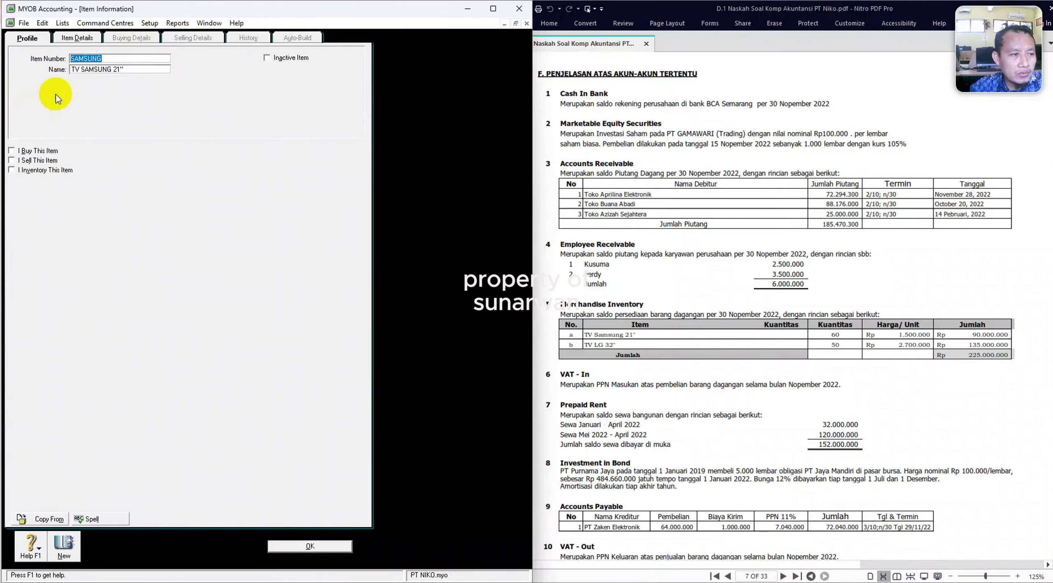
# Mark TV SAMSUNG 21" as bought, sold and inventoried with standard cost 1500000, and save it.
pyautogui.click(11, 150)
pyautogui.click(11, 160)
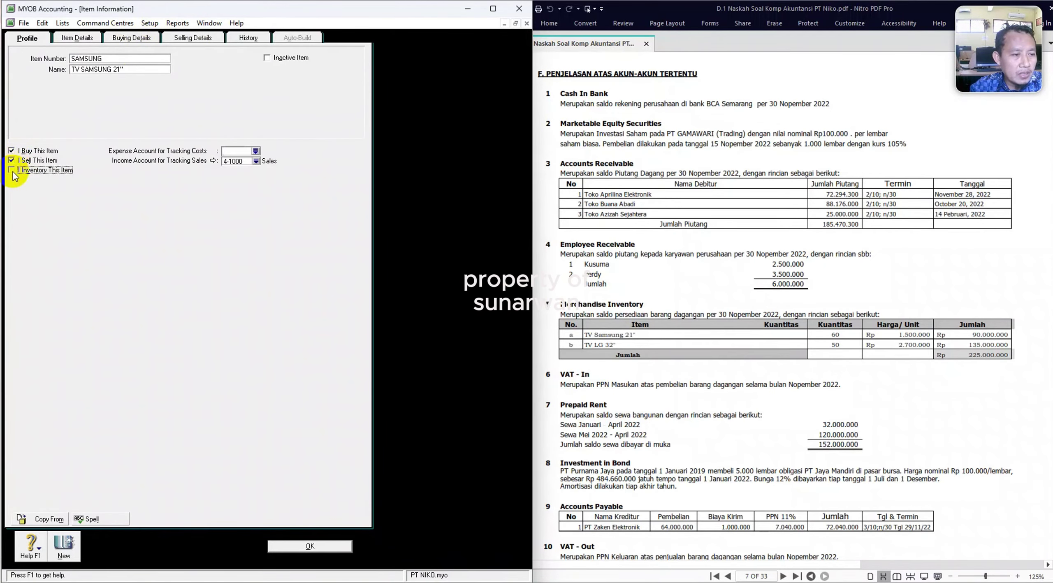
pyautogui.click(12, 171)
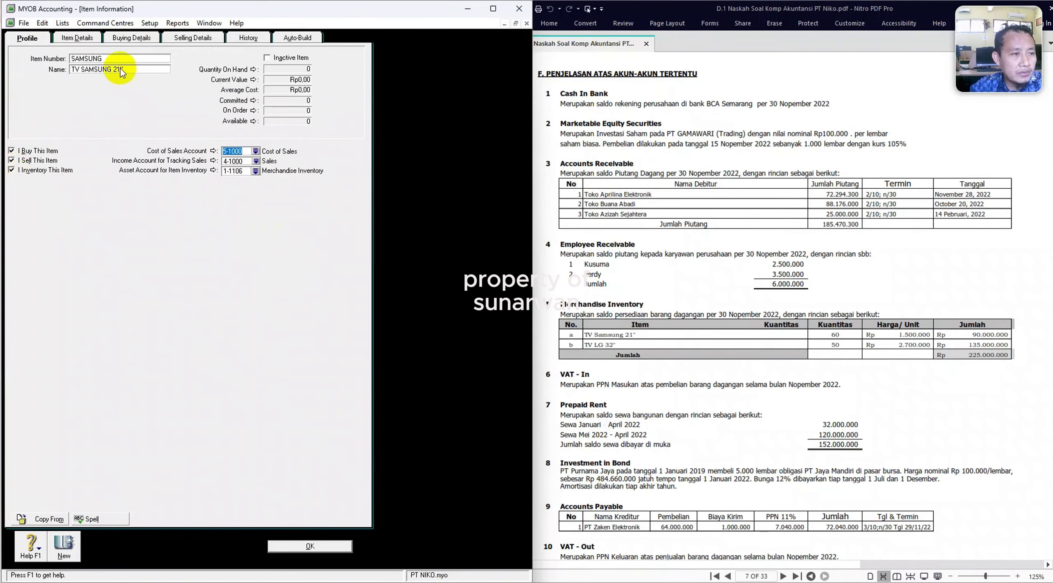
pyautogui.click(132, 38)
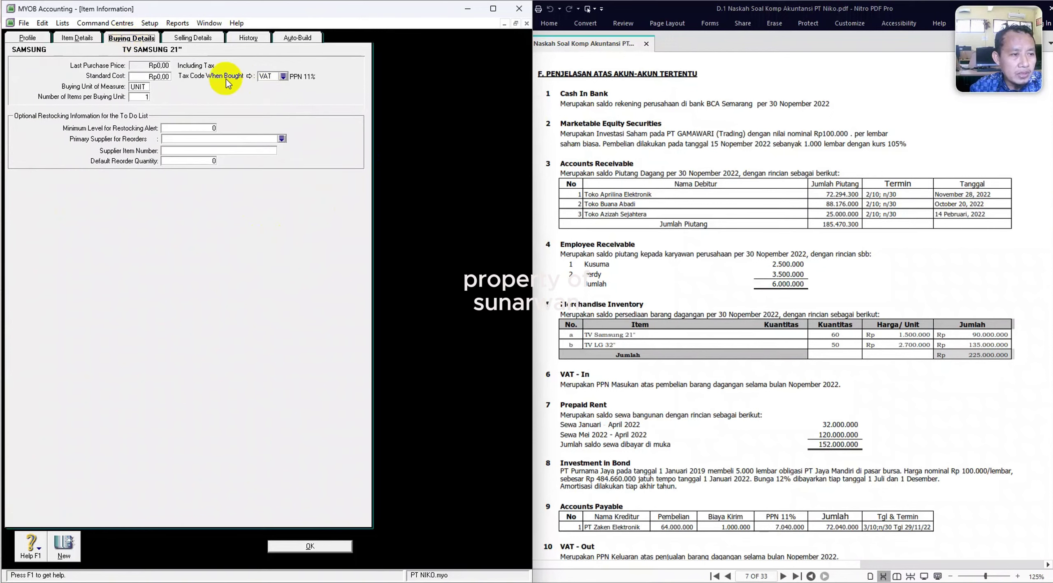
pyautogui.click(159, 76)
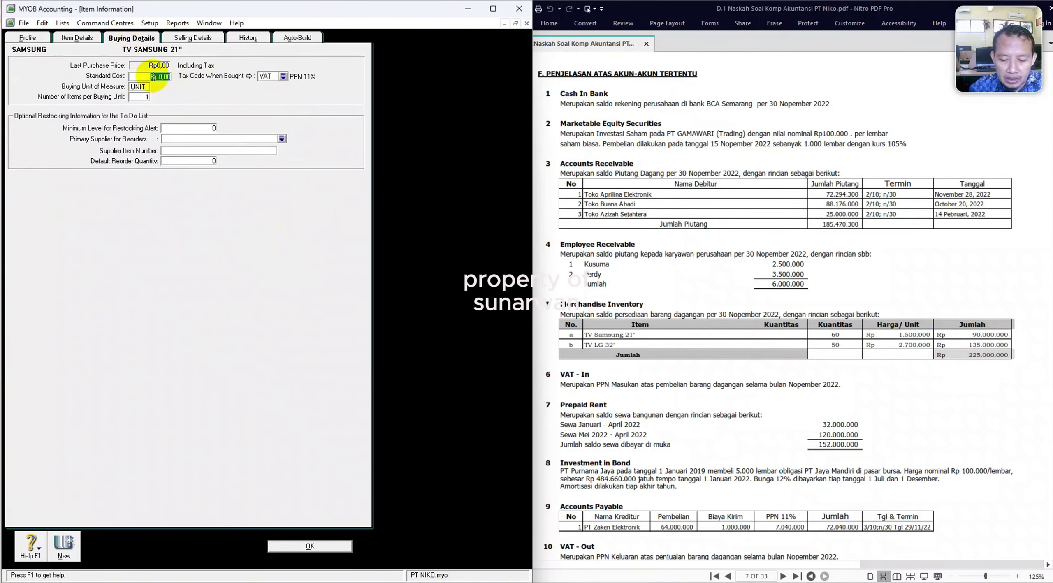
pyautogui.write('1500000')
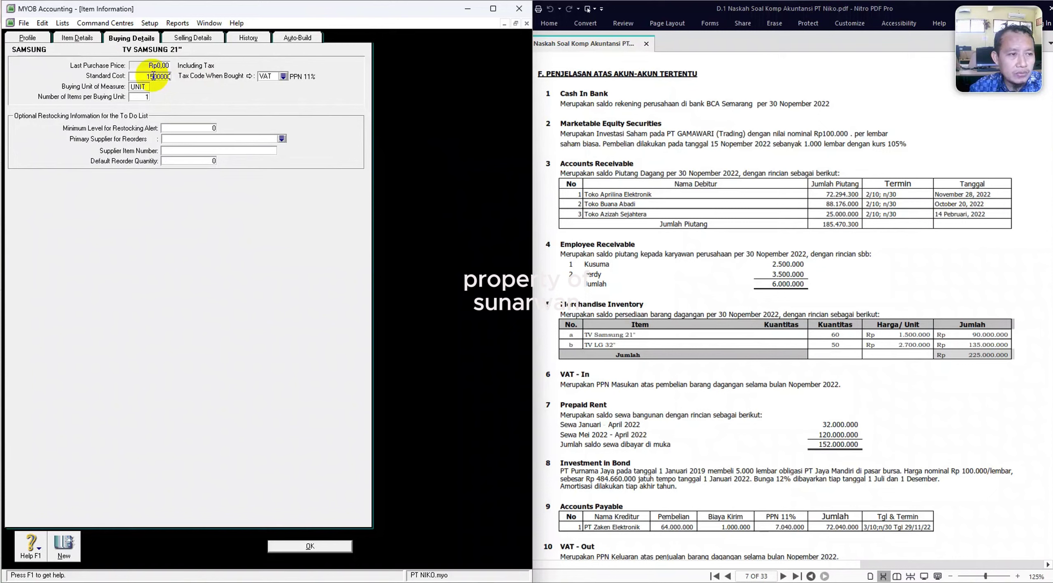
pyautogui.click(191, 38)
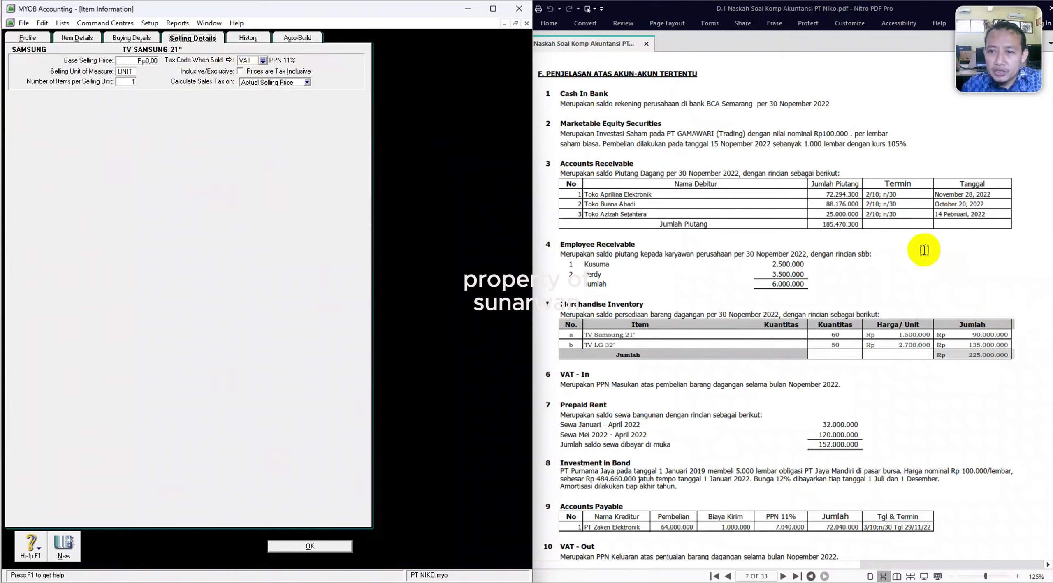
pyautogui.click(299, 560)
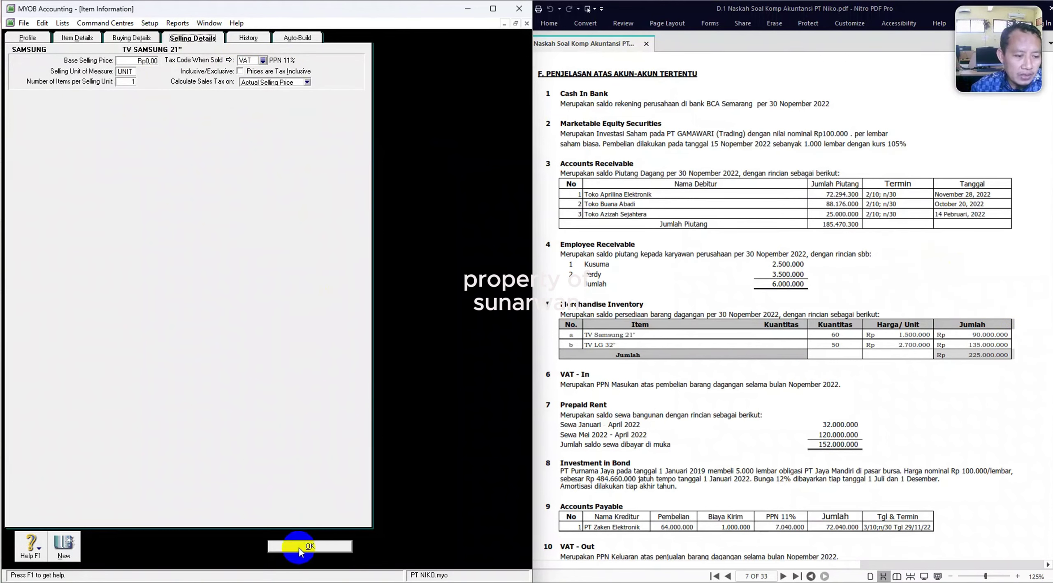
pyautogui.click(297, 546)
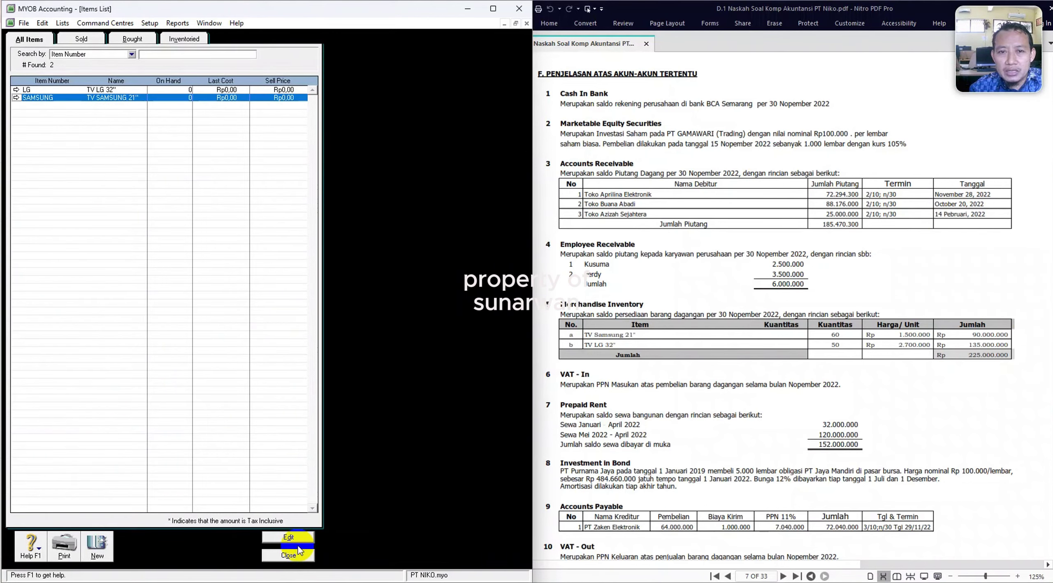
# Enter counted quantities of 50 LG and 60 SAMSUNG TVs in Count Inventory.
pyautogui.click(289, 555)
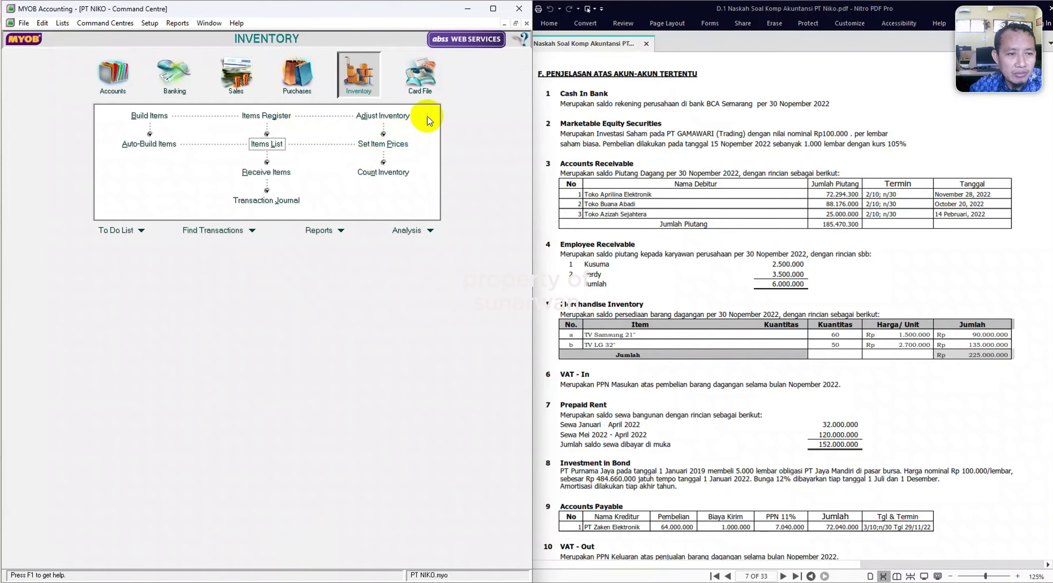
pyautogui.click(383, 172)
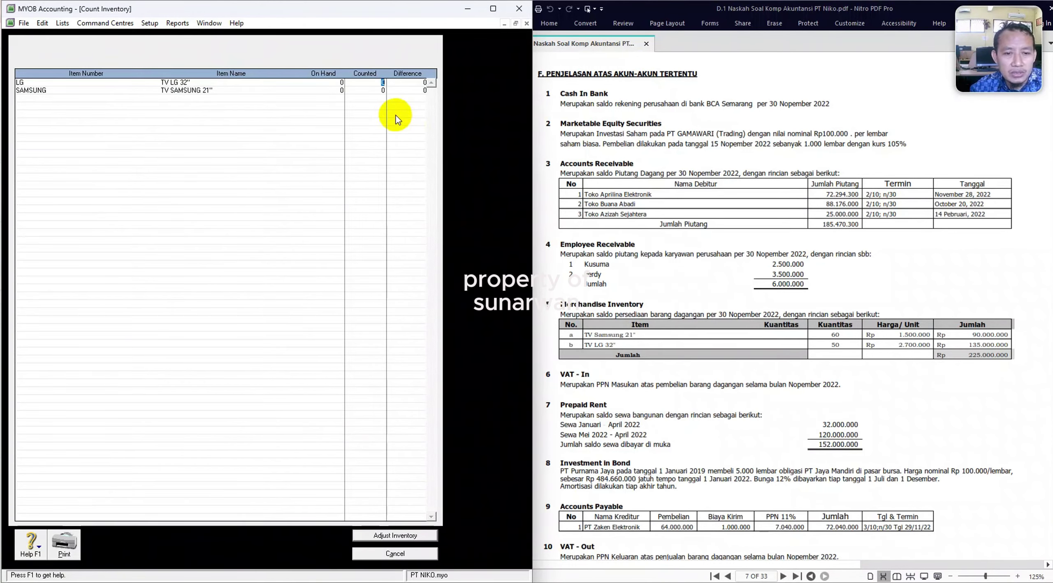
pyautogui.click(504, 149)
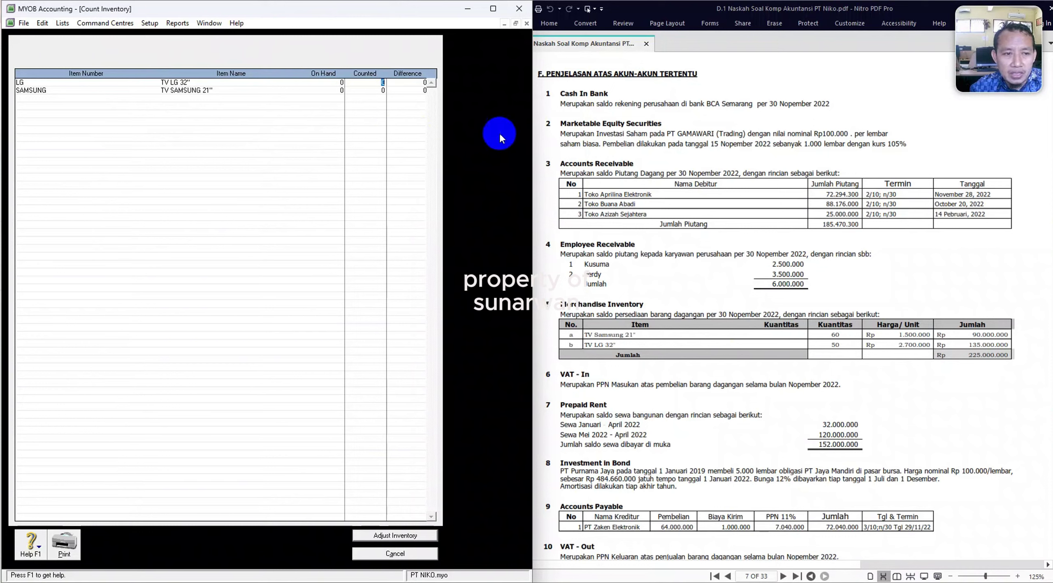
pyautogui.write('50')
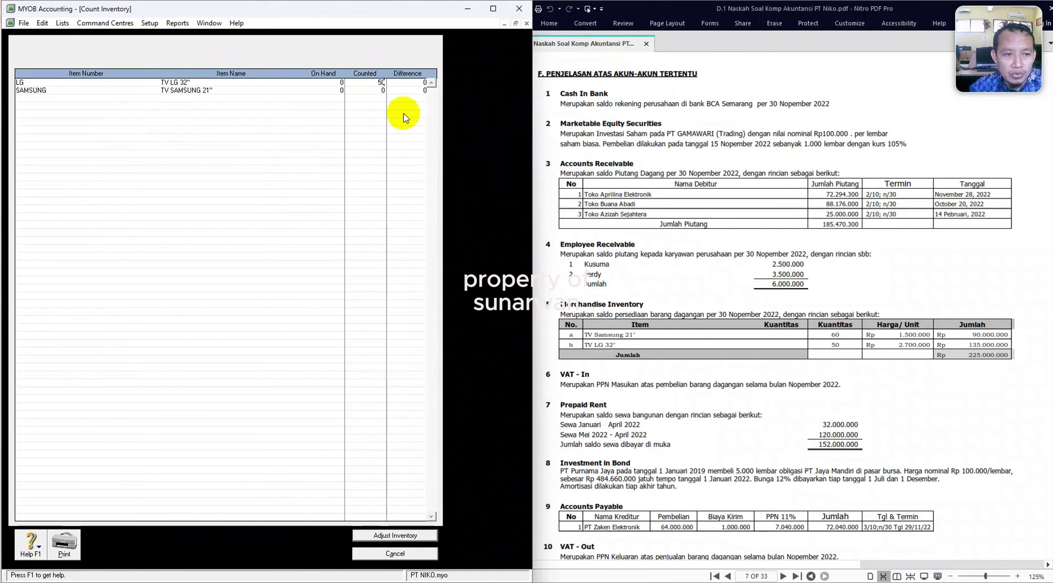
pyautogui.write('60')
pyautogui.press('Tab')
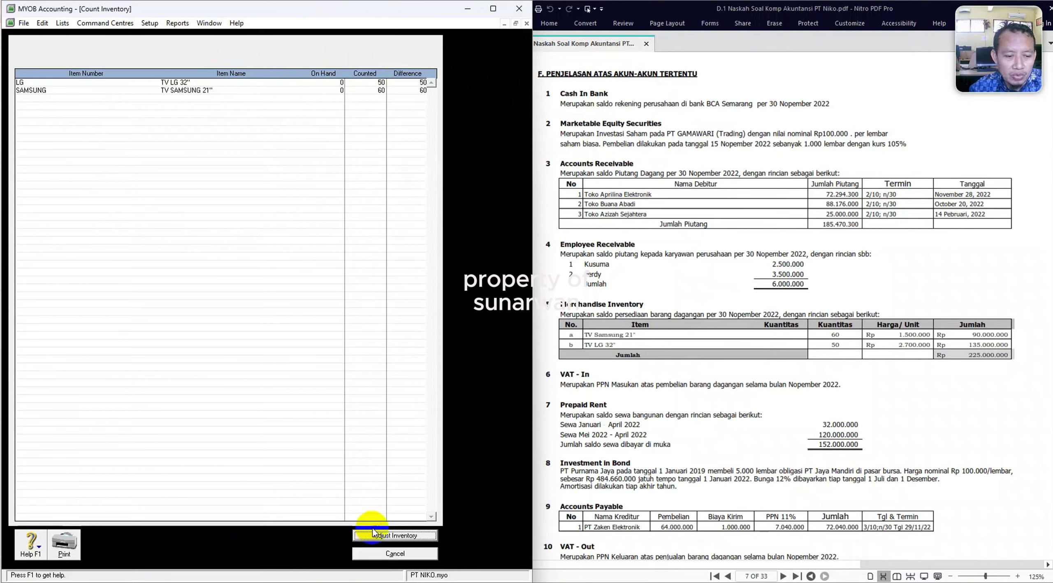
# Adjust inventory to the counts using 1-1106 Merchandise Inventory as the default account.
pyautogui.click(380, 537)
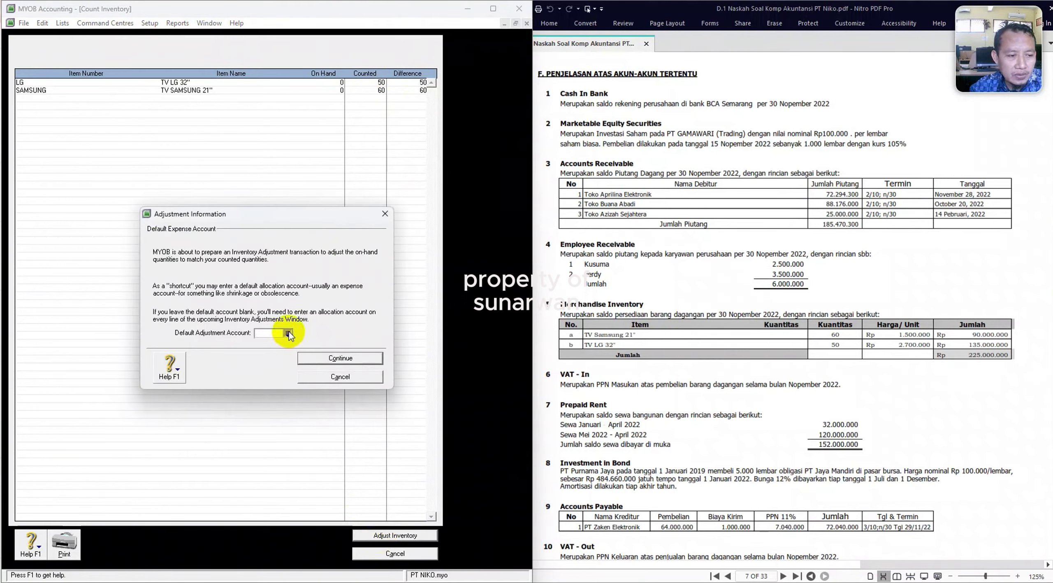
pyautogui.click(289, 333)
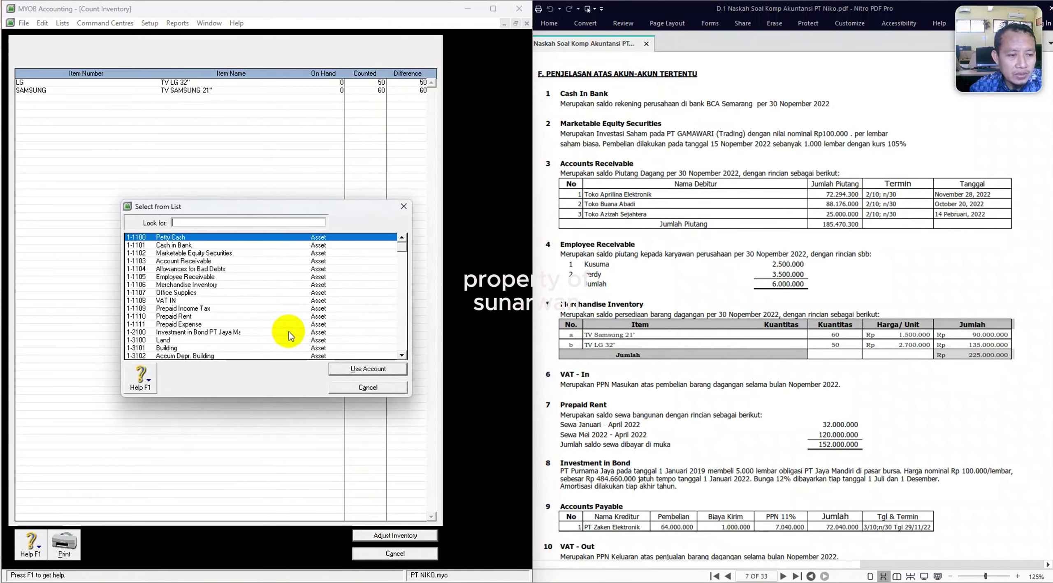
pyautogui.click(195, 285)
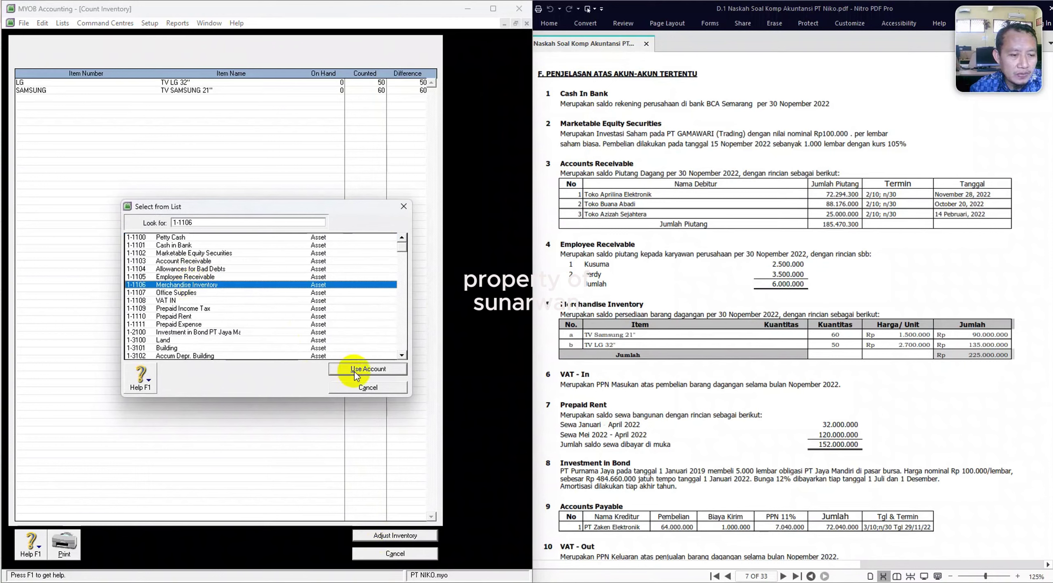
pyautogui.click(356, 369)
pyautogui.click(340, 361)
pyautogui.click(341, 358)
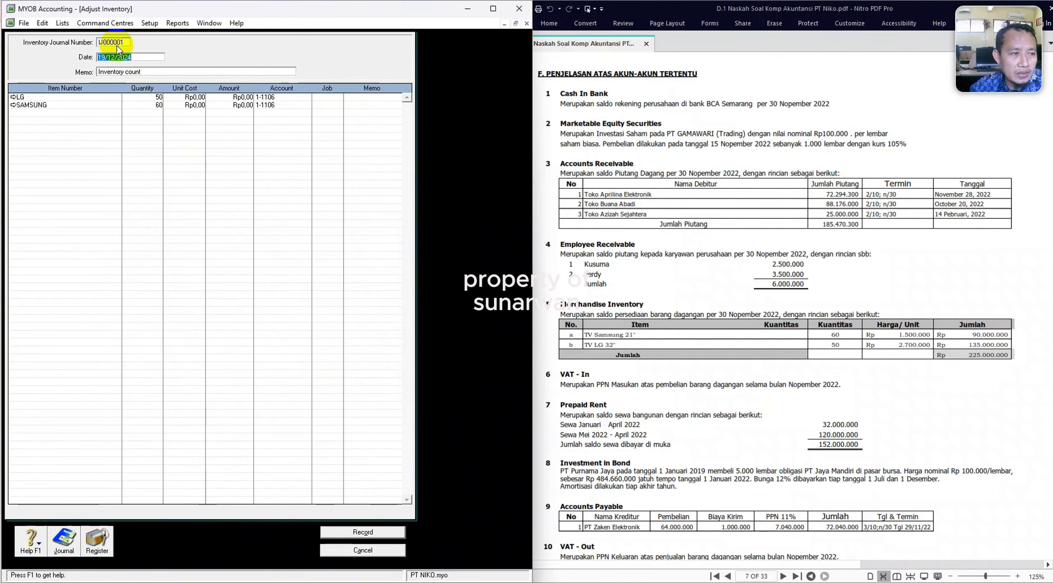
# Date the adjustment 01/12/2022 with unit costs 2.700.000 for LG and 1.500.000 for SAMSUNG, checking the recap.
pyautogui.write('01')
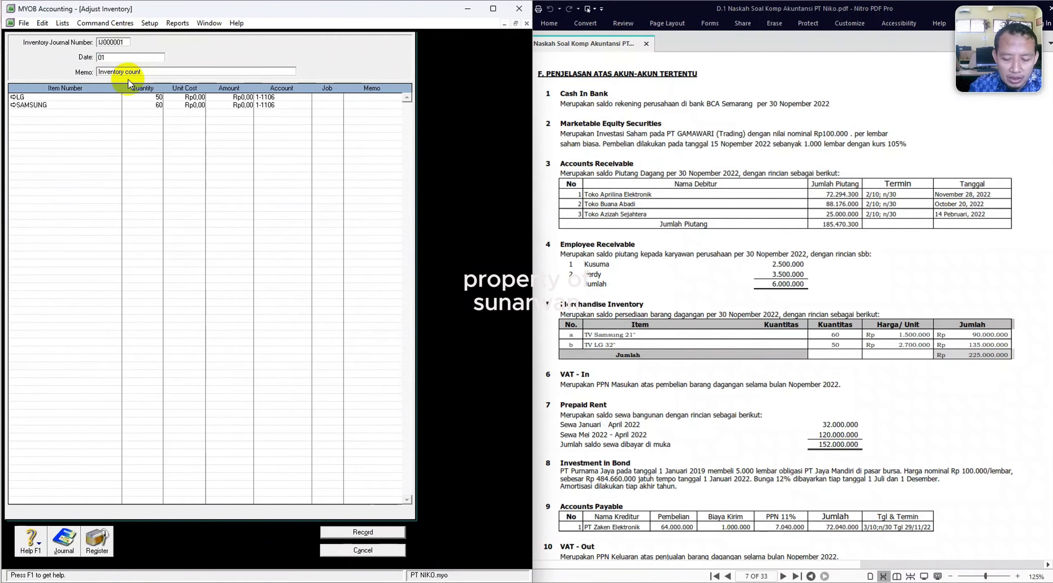
pyautogui.write('/12/20')
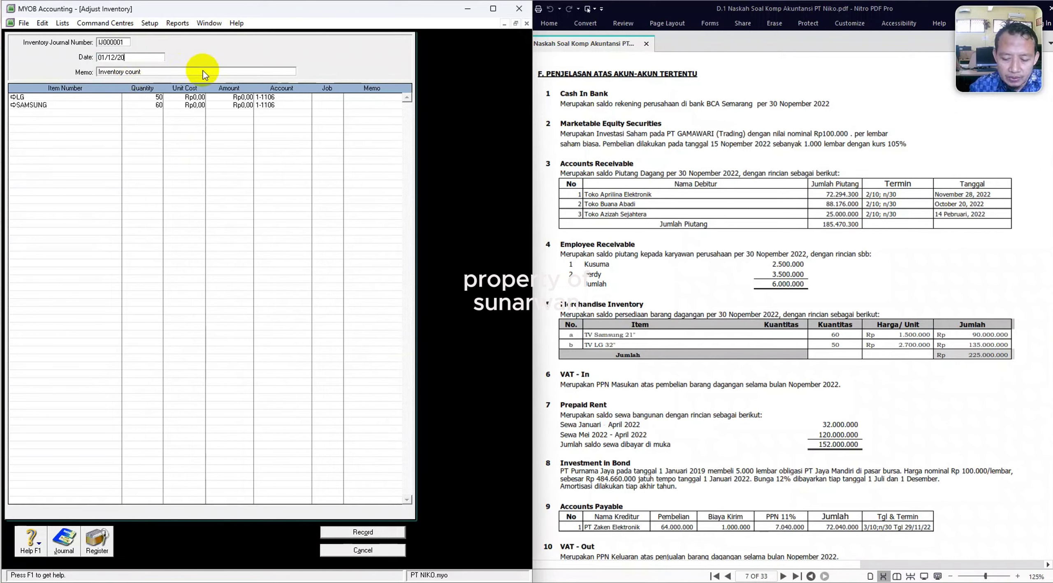
pyautogui.write('22')
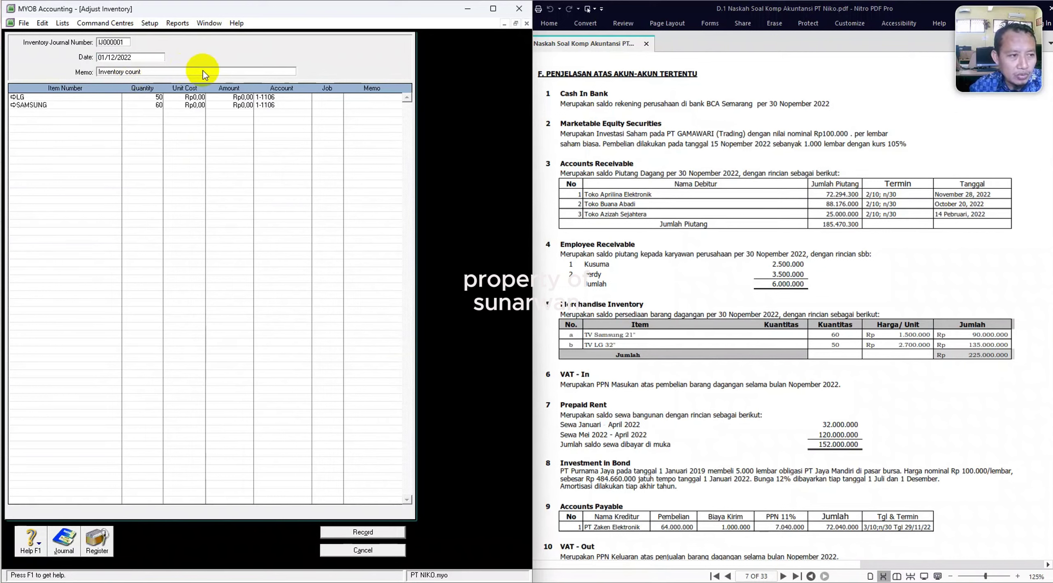
pyautogui.click(184, 100)
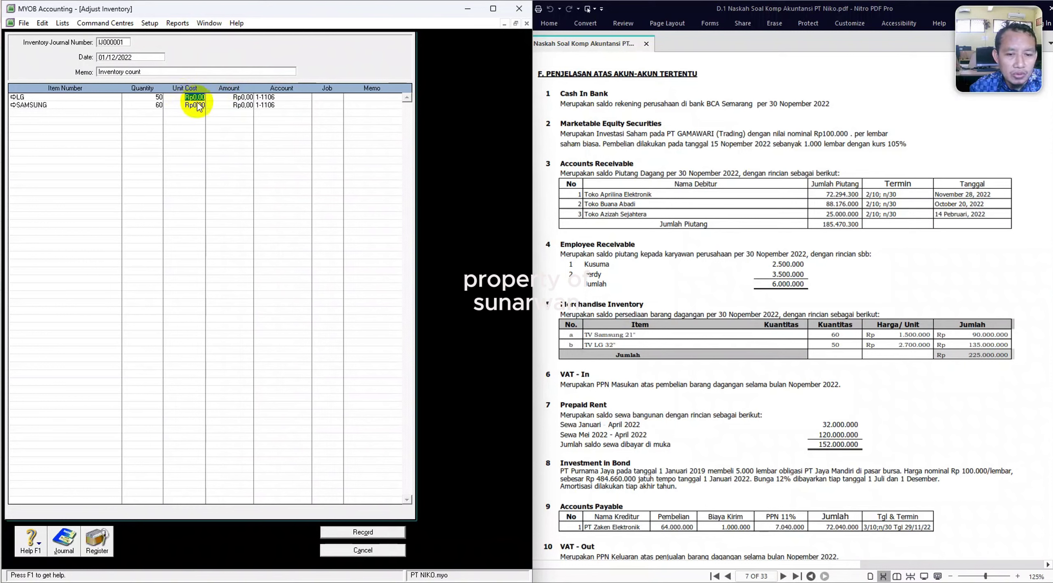
pyautogui.write('2.700.')
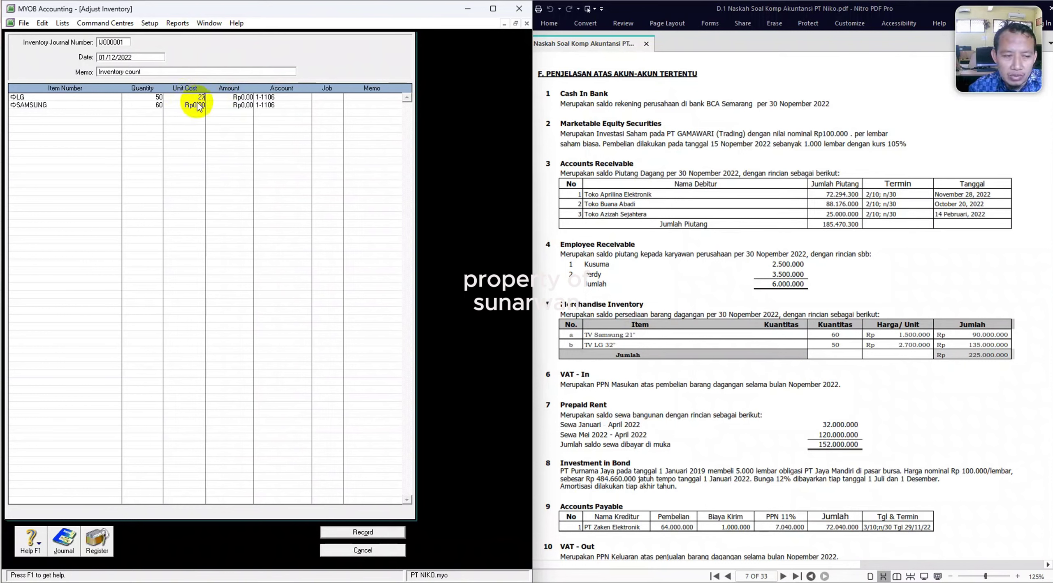
pyautogui.write('00000')
pyautogui.press('Return')
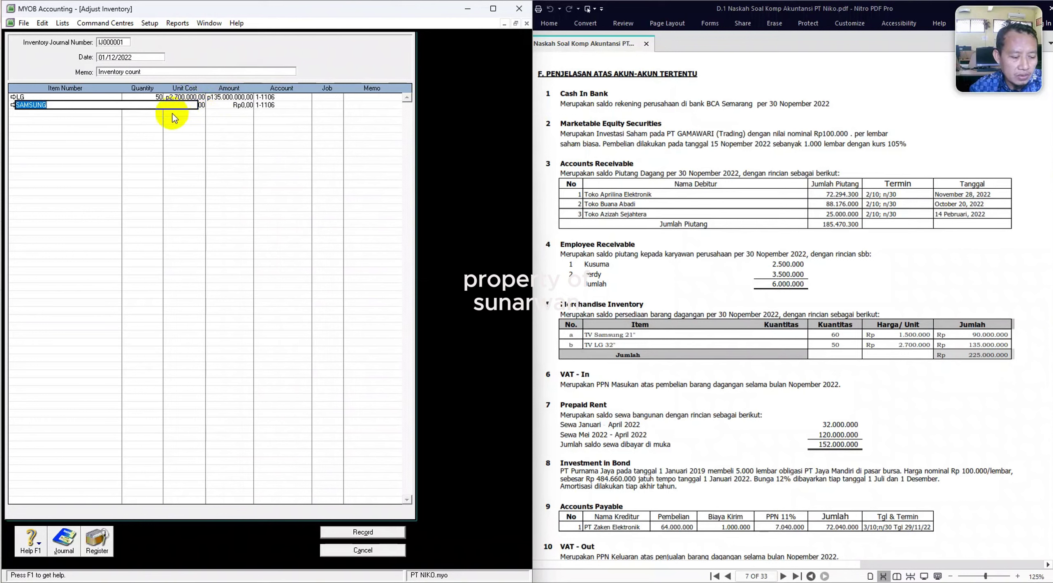
pyautogui.press('Return')
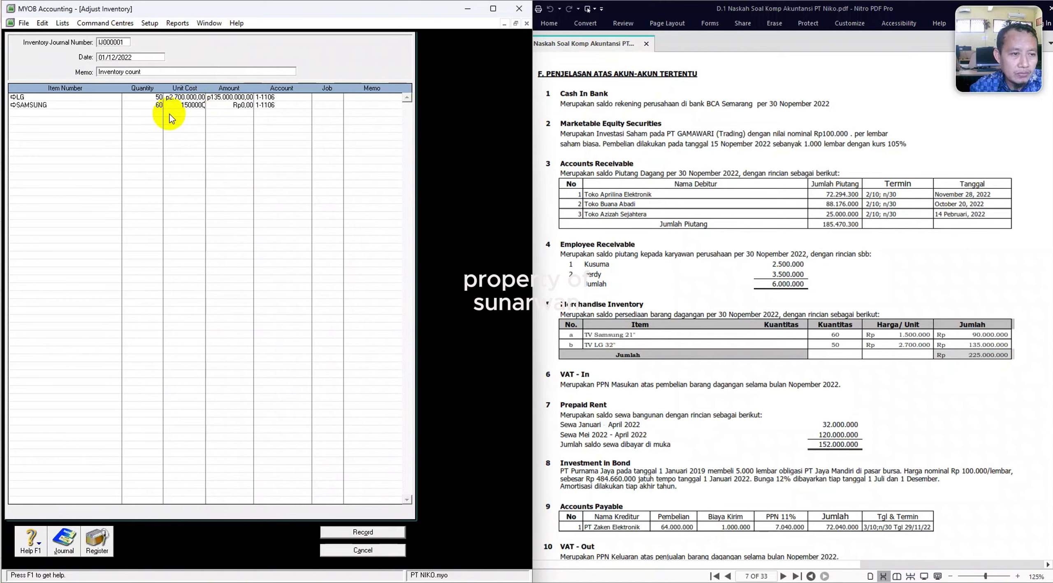
pyautogui.press('Return')
pyautogui.press('Return')
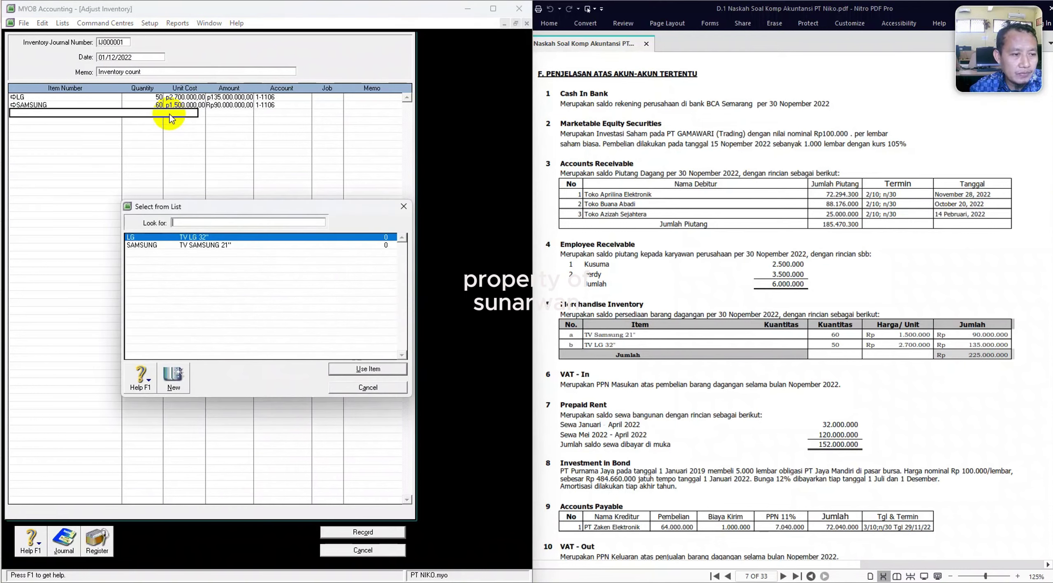
pyautogui.press('Return')
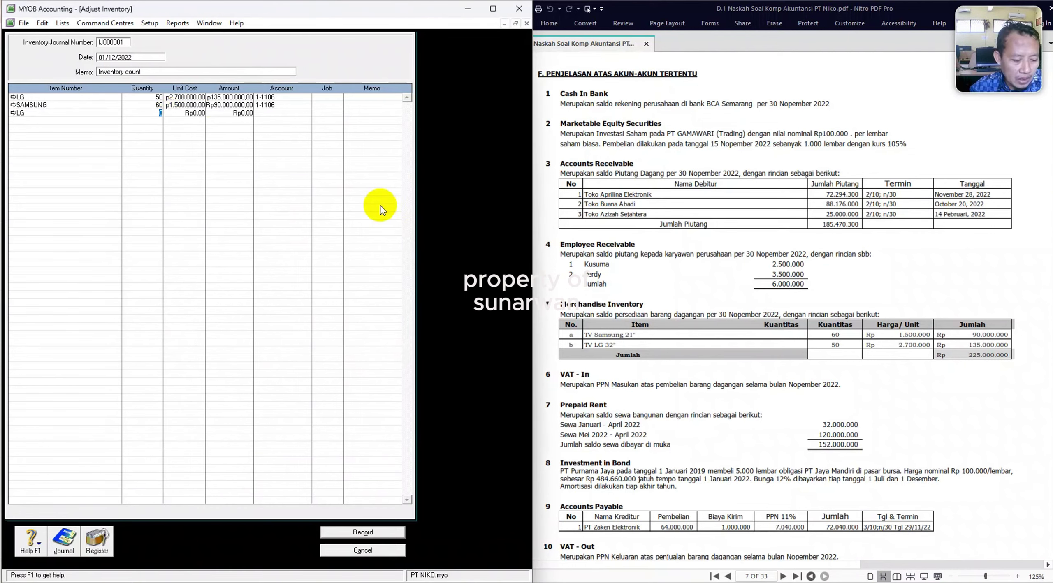
pyautogui.hotkey('ctrl', 'r')
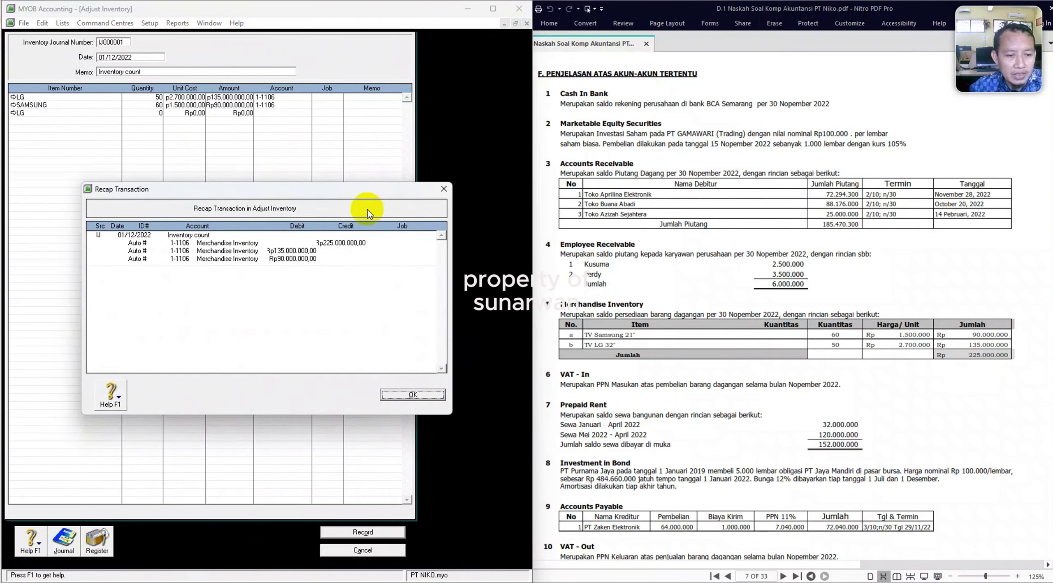
pyautogui.click(402, 395)
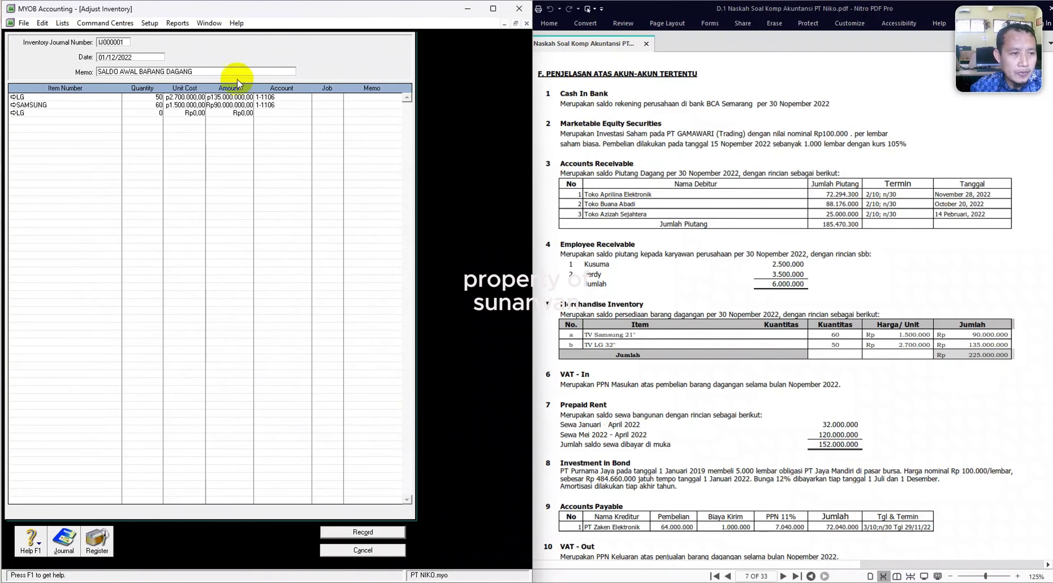
# Add memo SALDO AWAL BARANG DAGANG, delete the empty LG line, recheck the recap, and record.
pyautogui.click(214, 71)
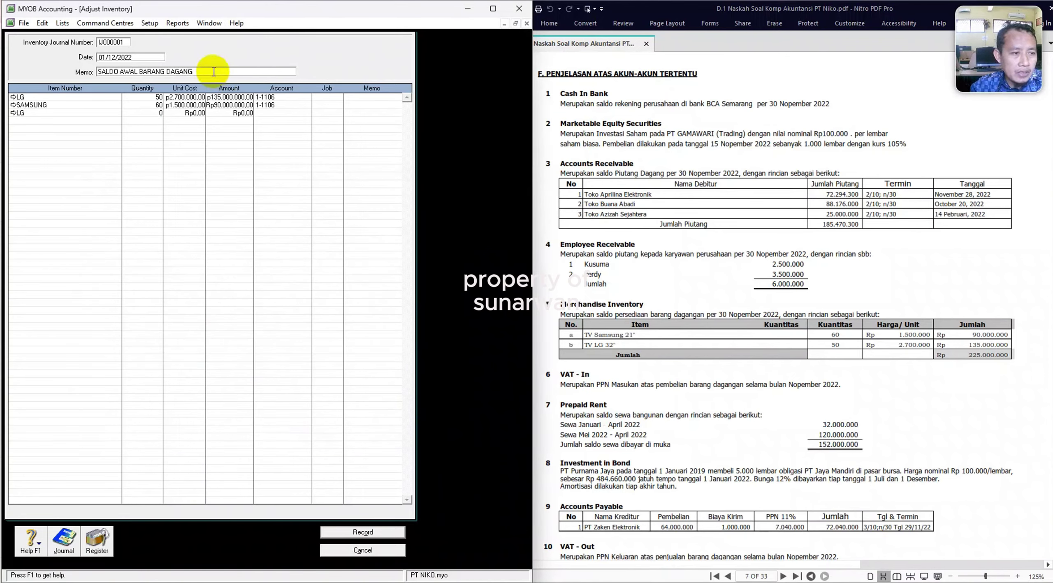
pyautogui.click(276, 114)
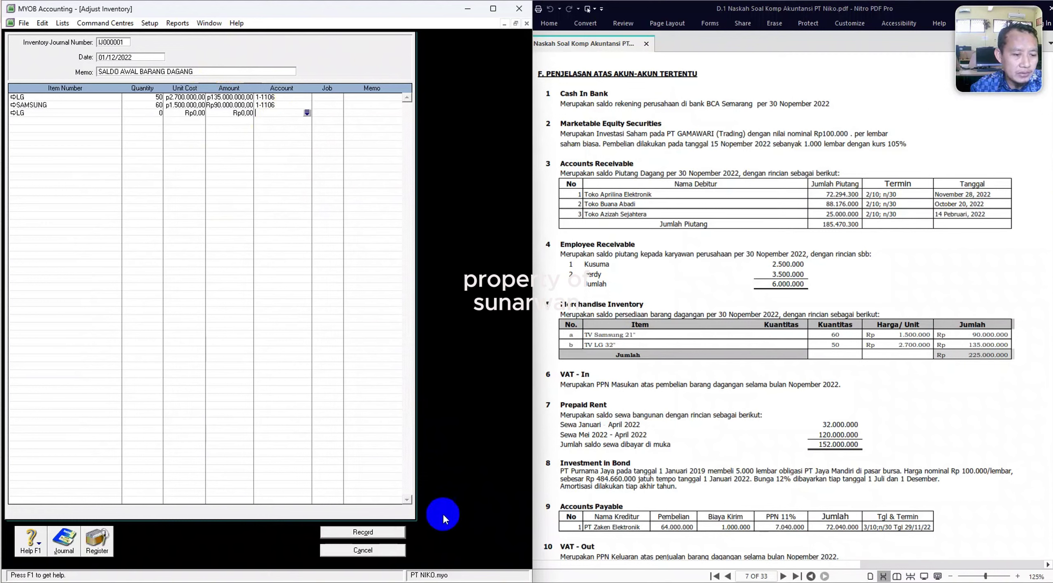
pyautogui.rightClick(13, 114)
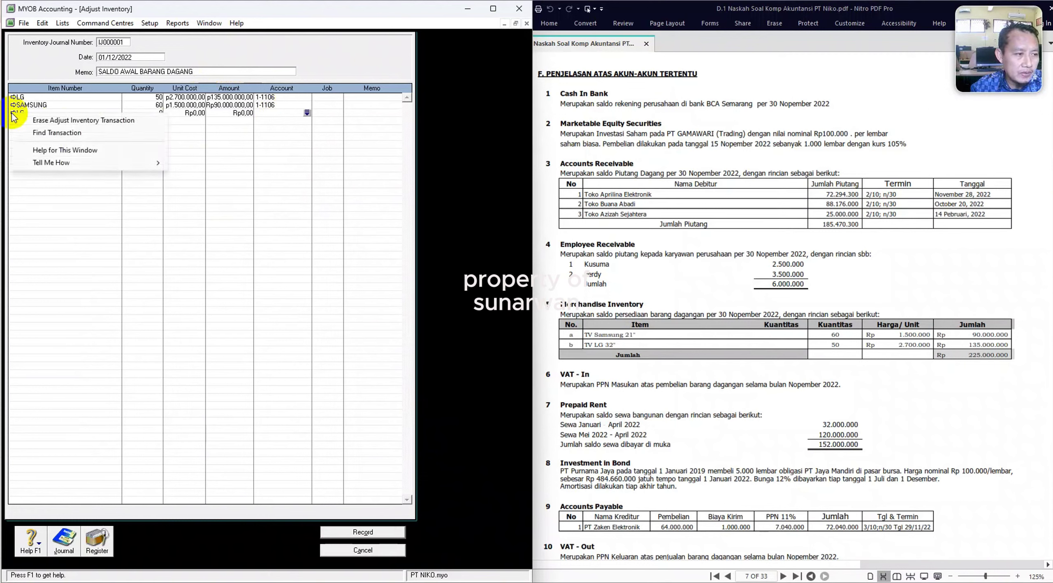
pyautogui.click(274, 167)
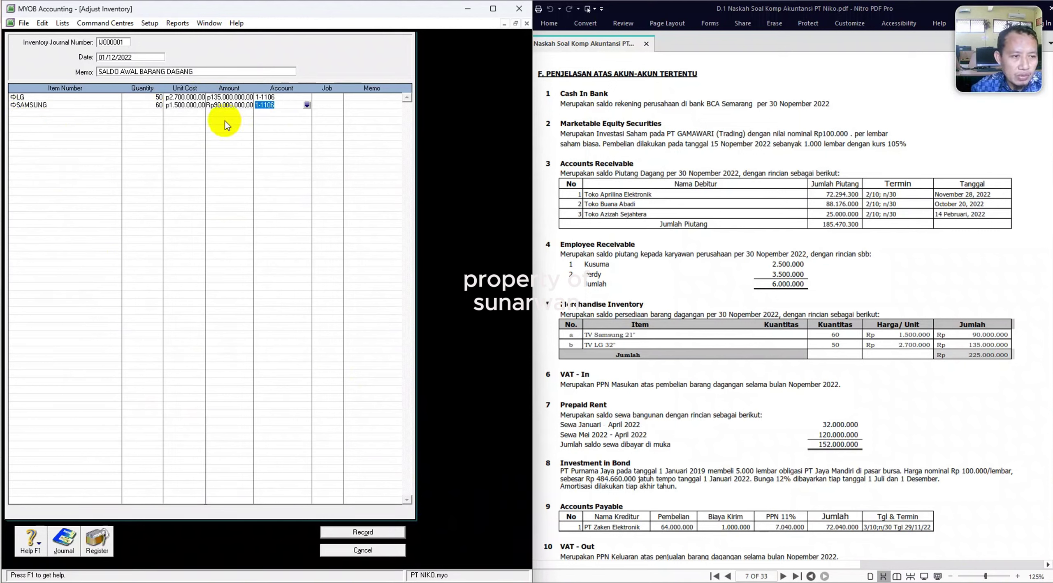
pyautogui.hotkey('ctrl', 'r')
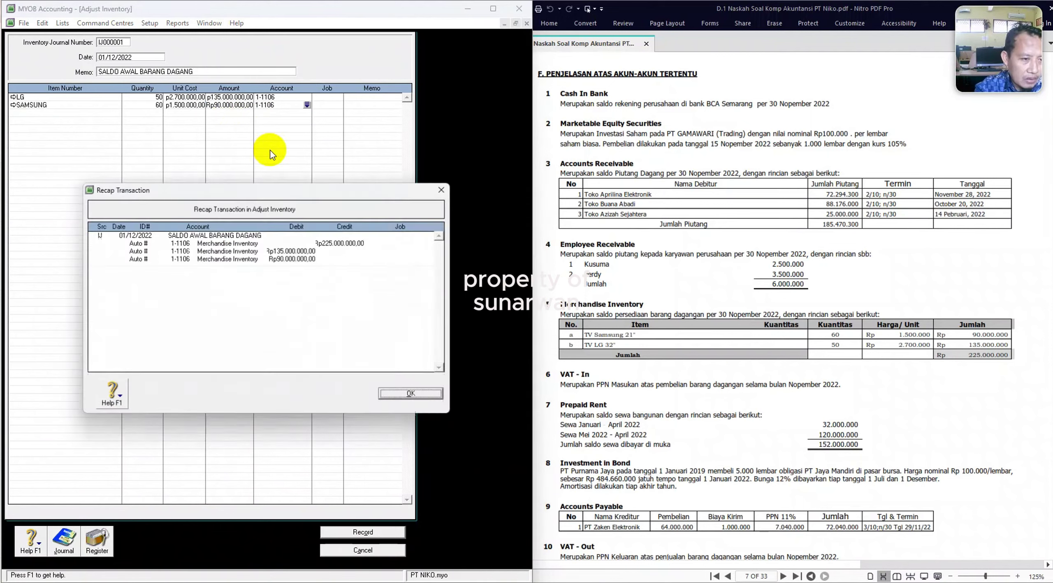
pyautogui.click(404, 394)
pyautogui.click(362, 534)
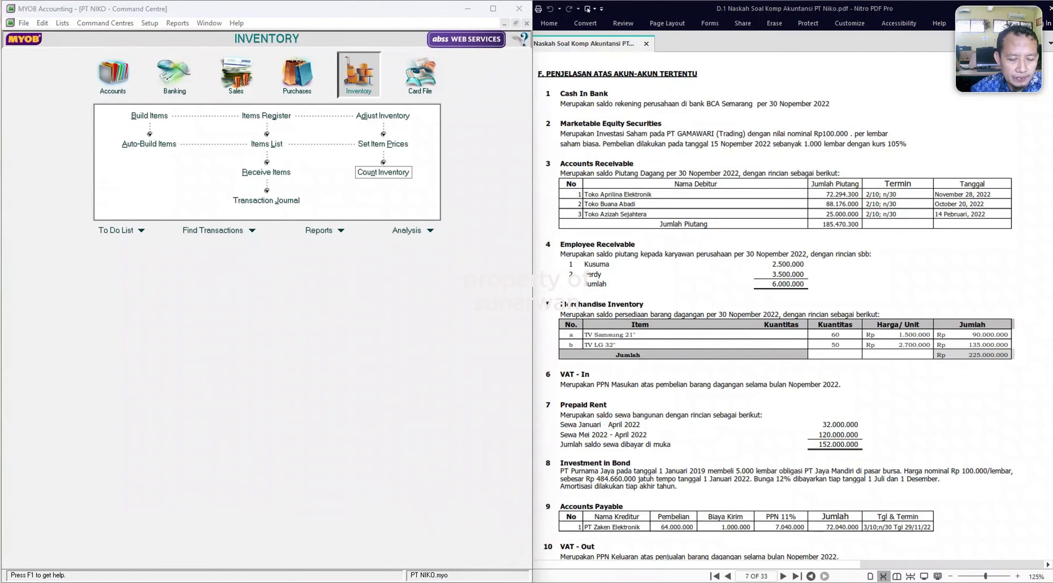
# Open the Transaction Journal from 01/11/2022 showing all transaction types.
pyautogui.click(112, 74)
pyautogui.click(266, 204)
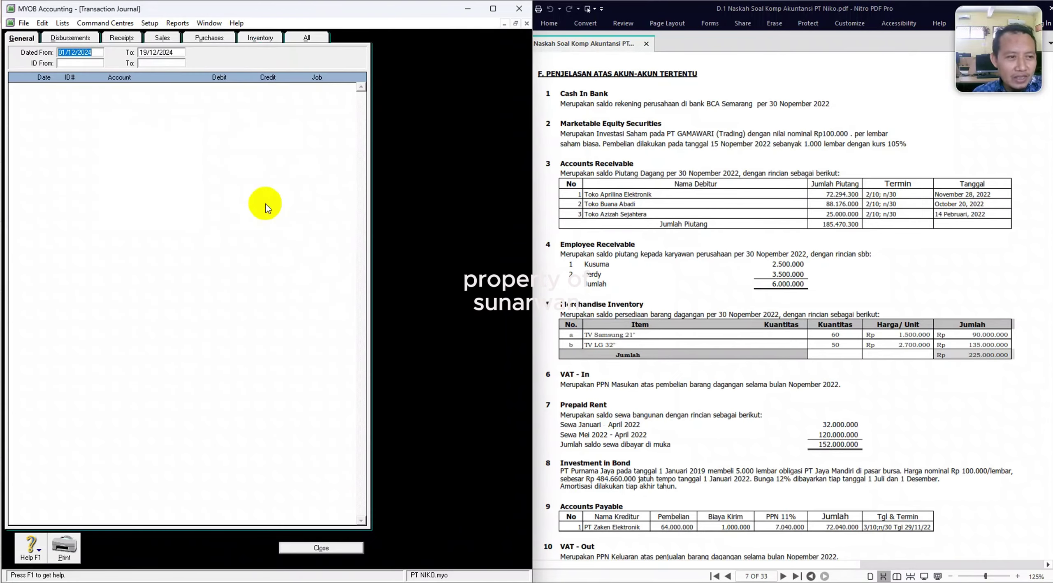
pyautogui.click(96, 51)
pyautogui.press('BackSpace')
pyautogui.write('2')
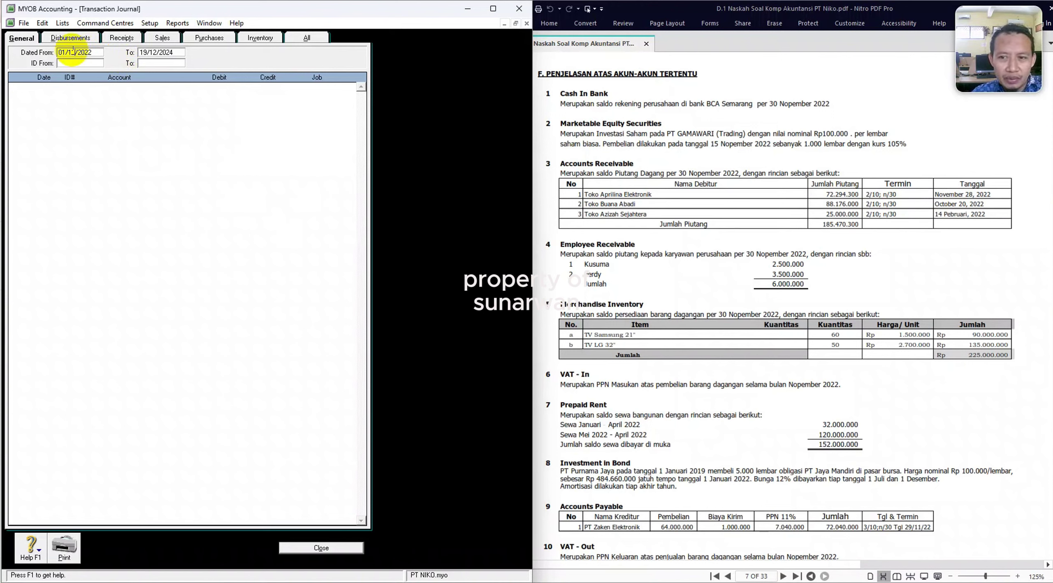
pyautogui.press('Tab')
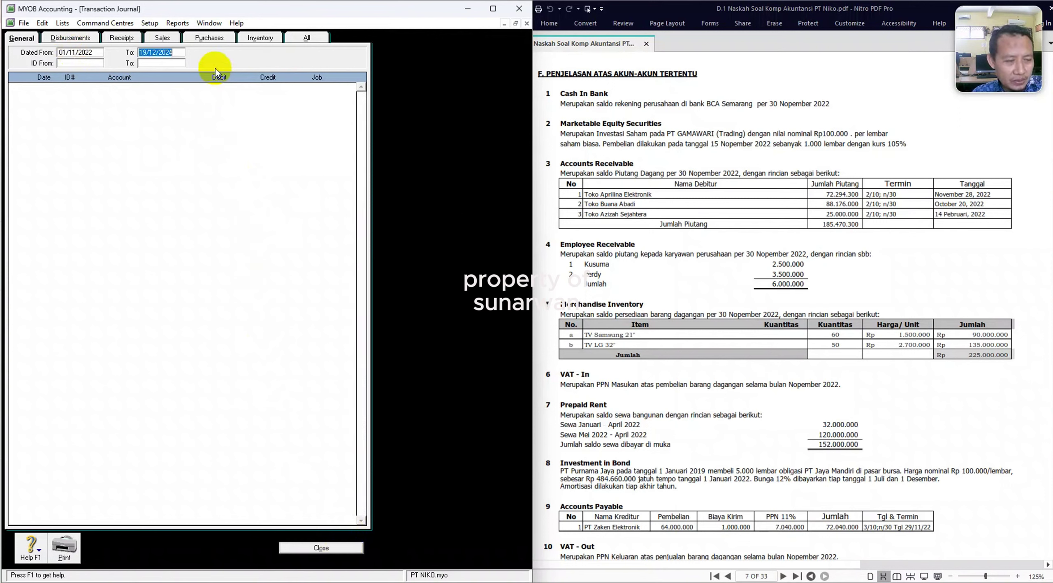
pyautogui.click(309, 39)
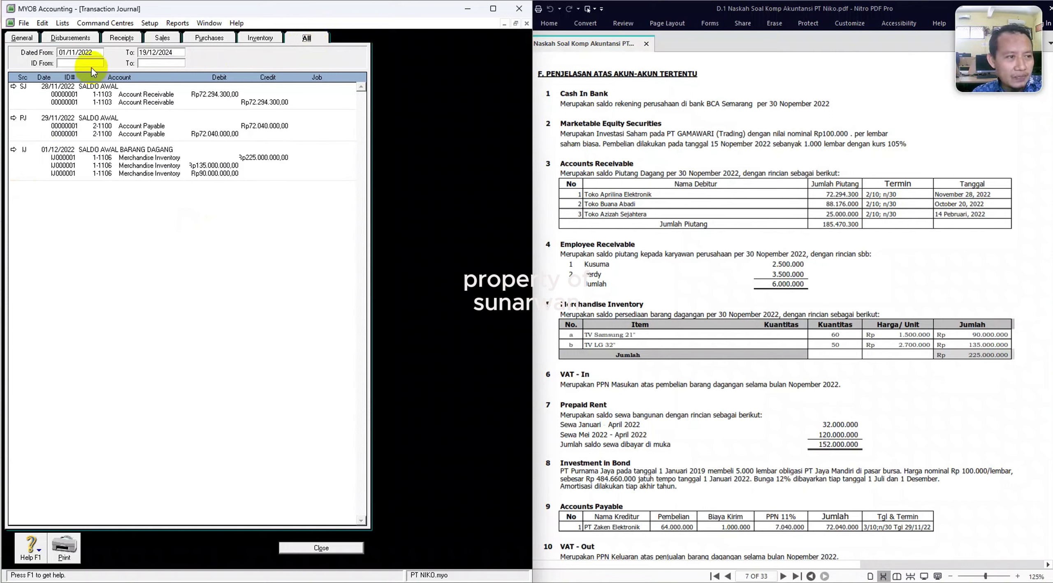
# Widen the journal start date to 01/02/2022, review the opening entries, and close it.
pyautogui.click(75, 52)
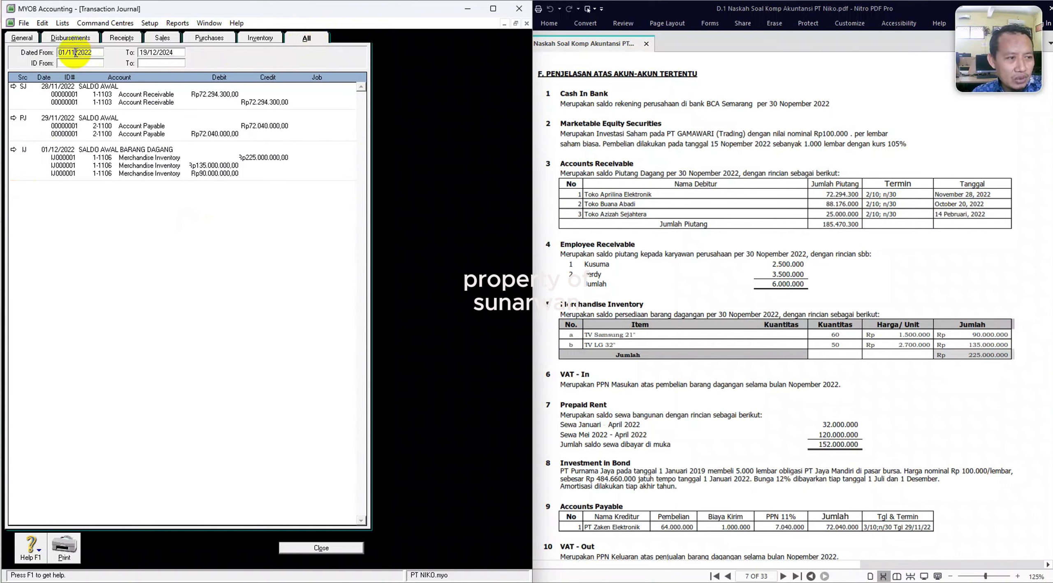
pyautogui.moveTo(76, 52); pyautogui.dragTo(72, 53)
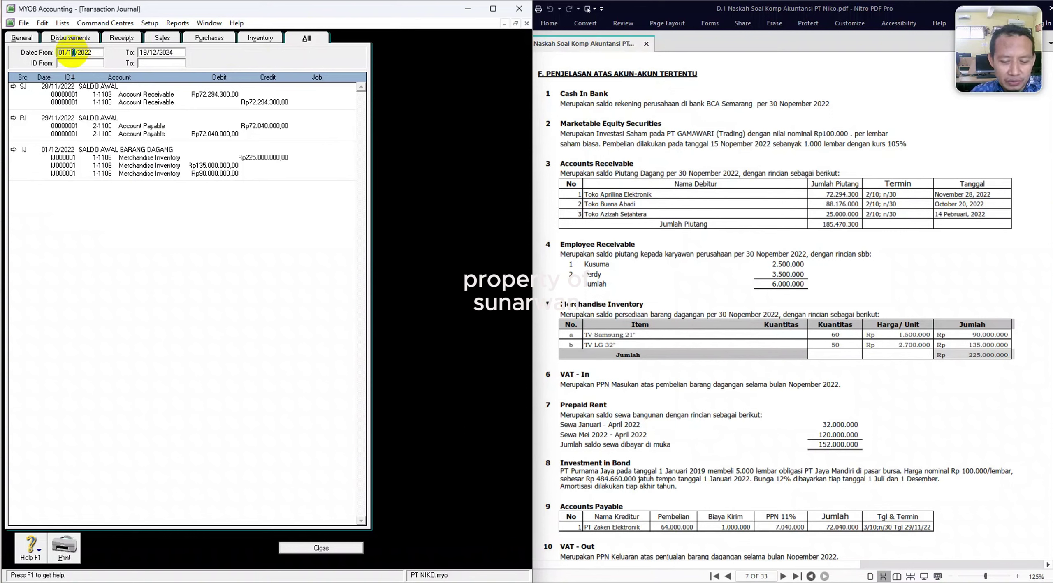
pyautogui.write('0')
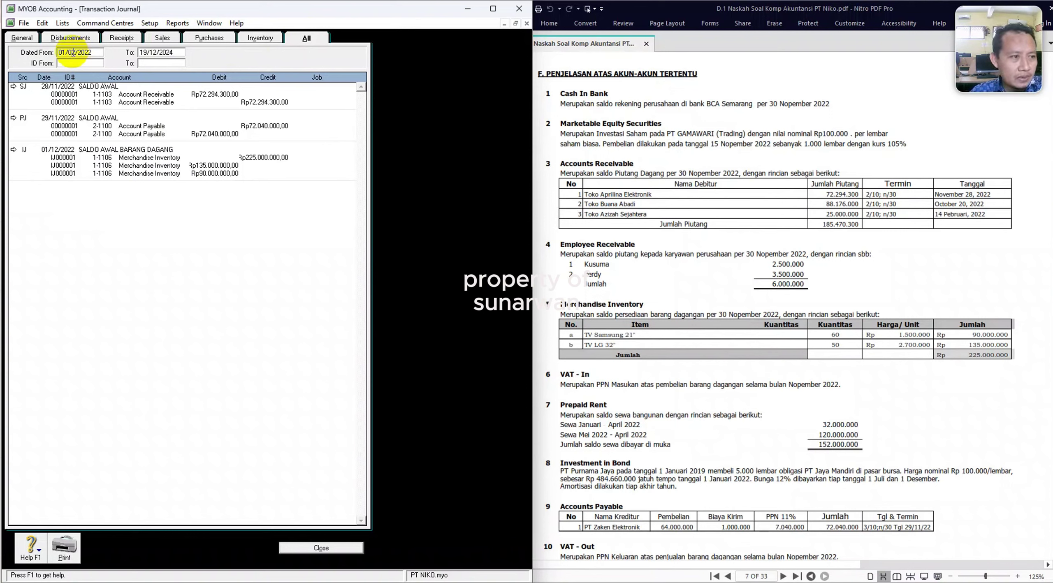
pyautogui.press('Tab')
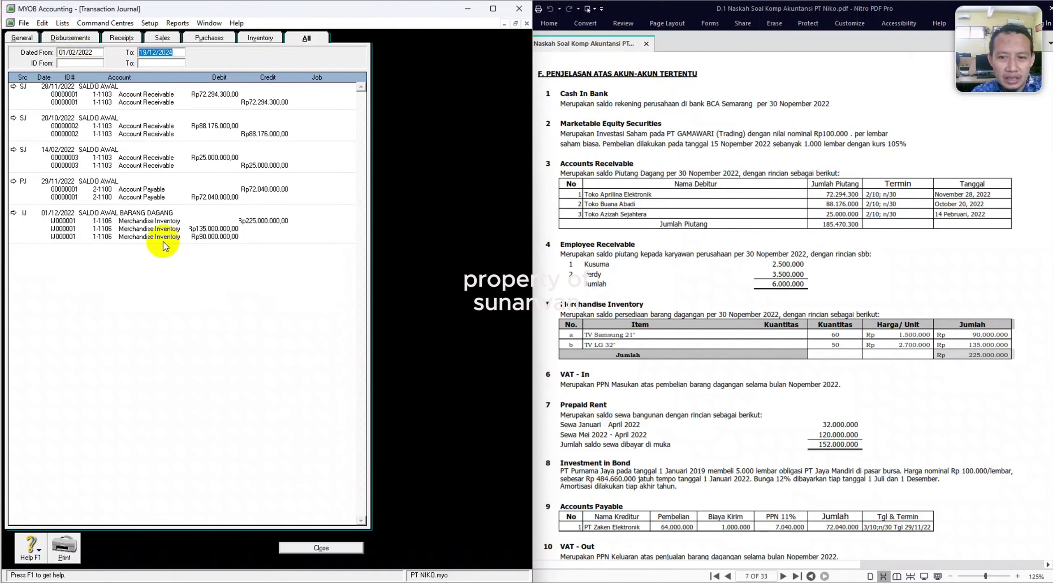
pyautogui.click(318, 549)
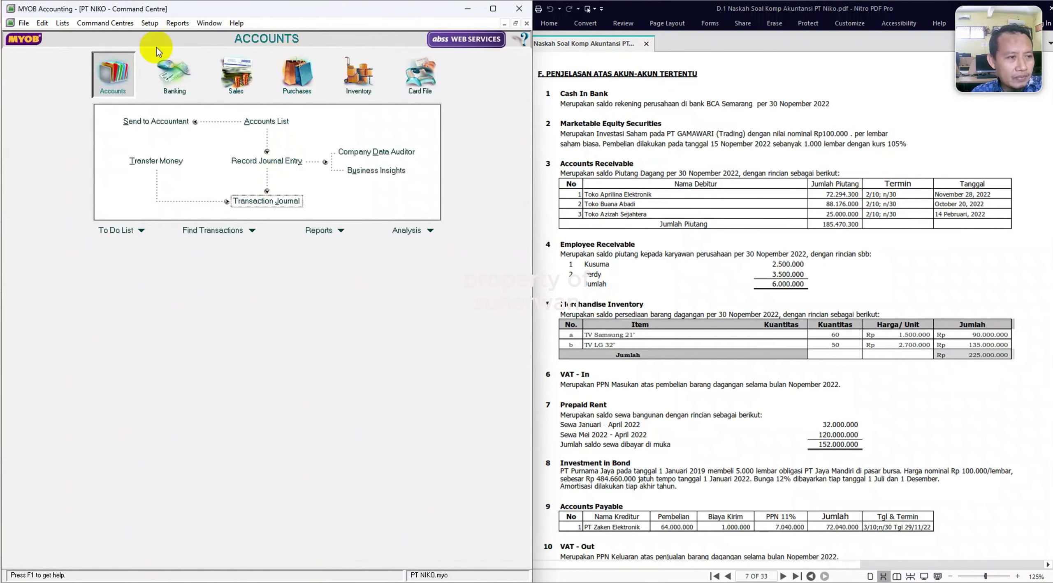
# Generate the Trial Balance report from the Accounts reports for November 2022.
pyautogui.click(177, 23)
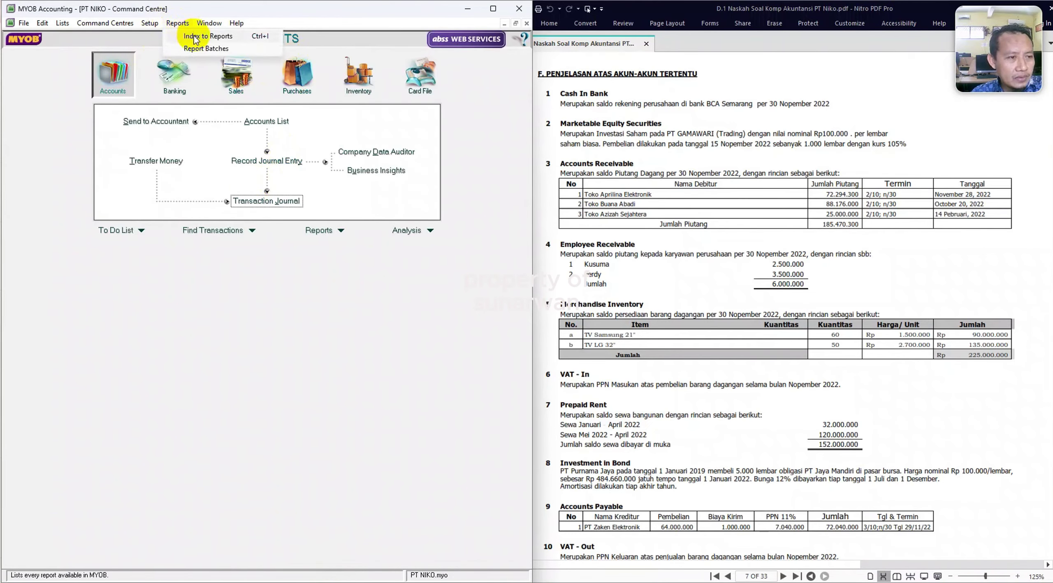
pyautogui.click(194, 37)
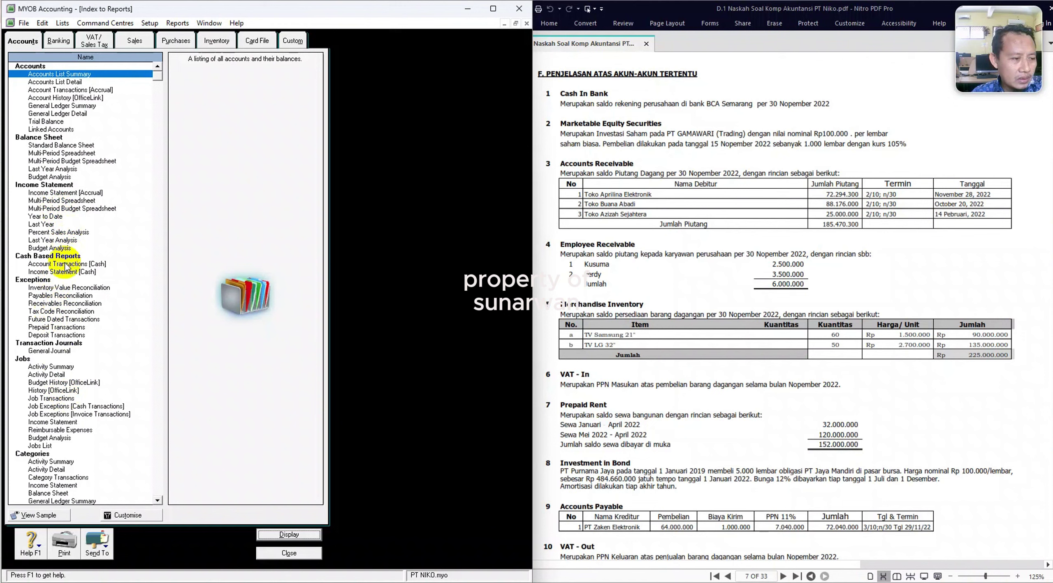
pyautogui.click(21, 41)
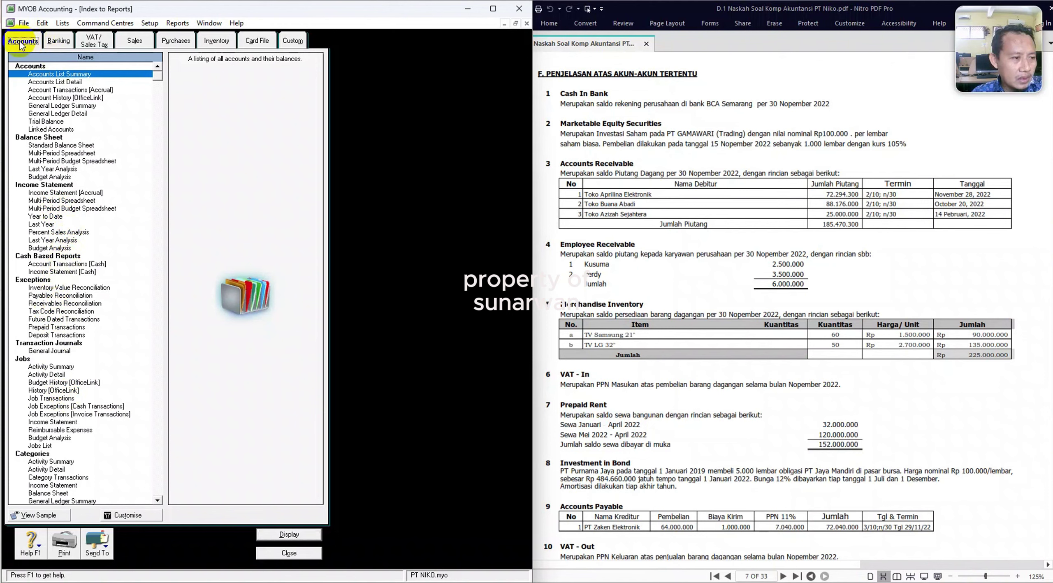
pyautogui.doubleClick(53, 123)
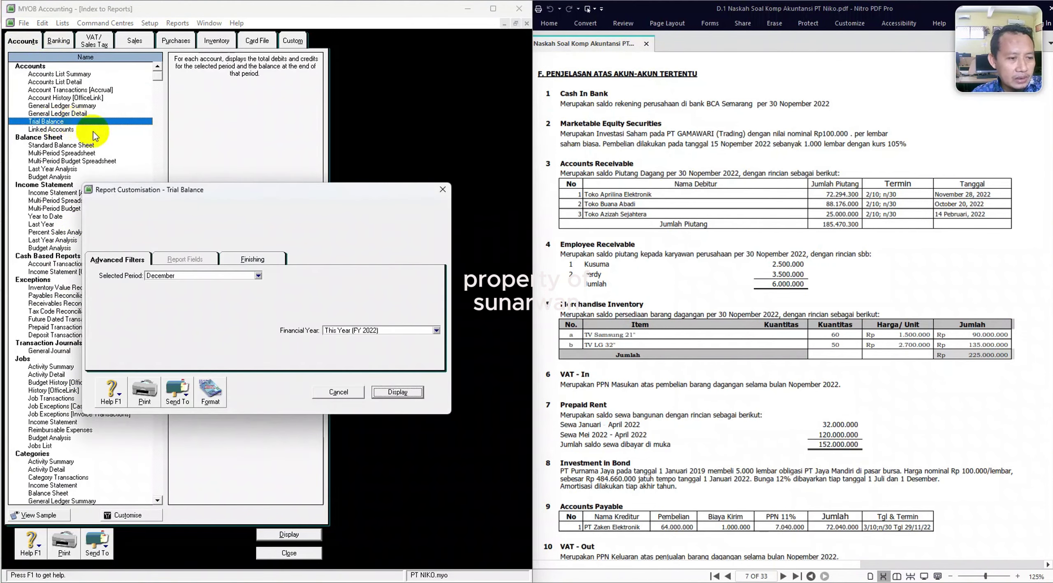
pyautogui.click(252, 275)
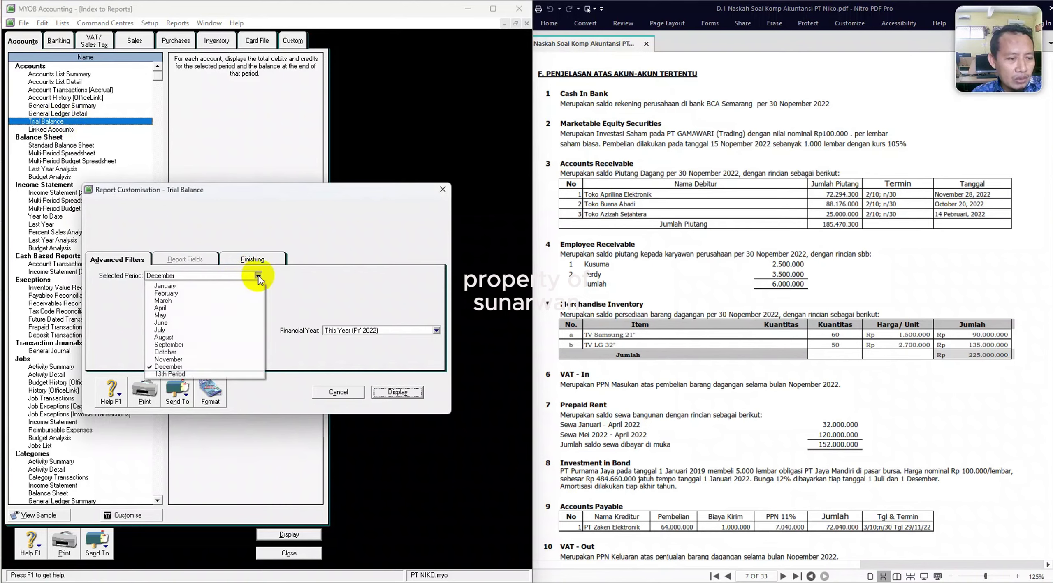
pyautogui.click(181, 361)
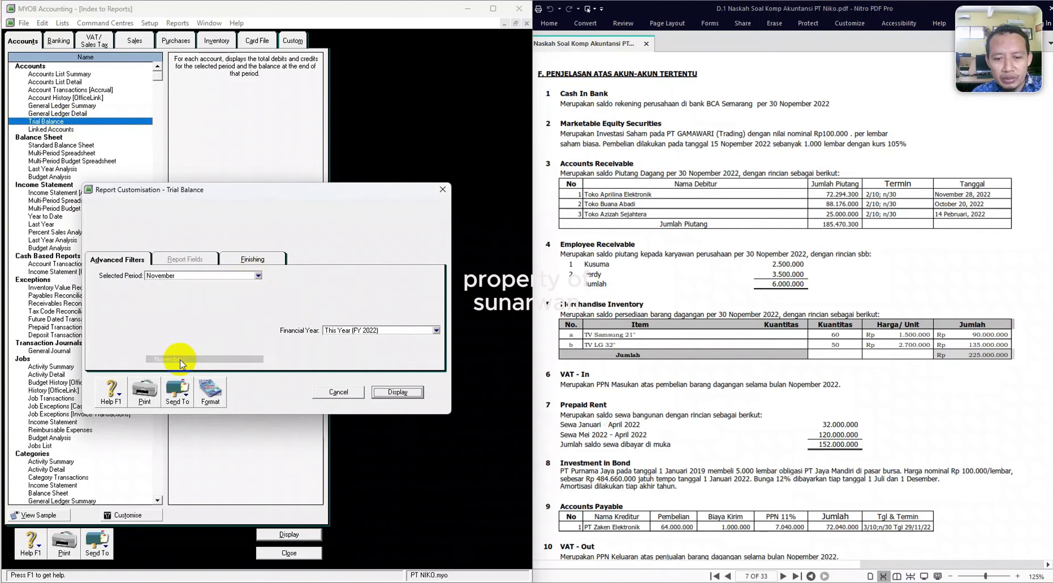
pyautogui.click(395, 391)
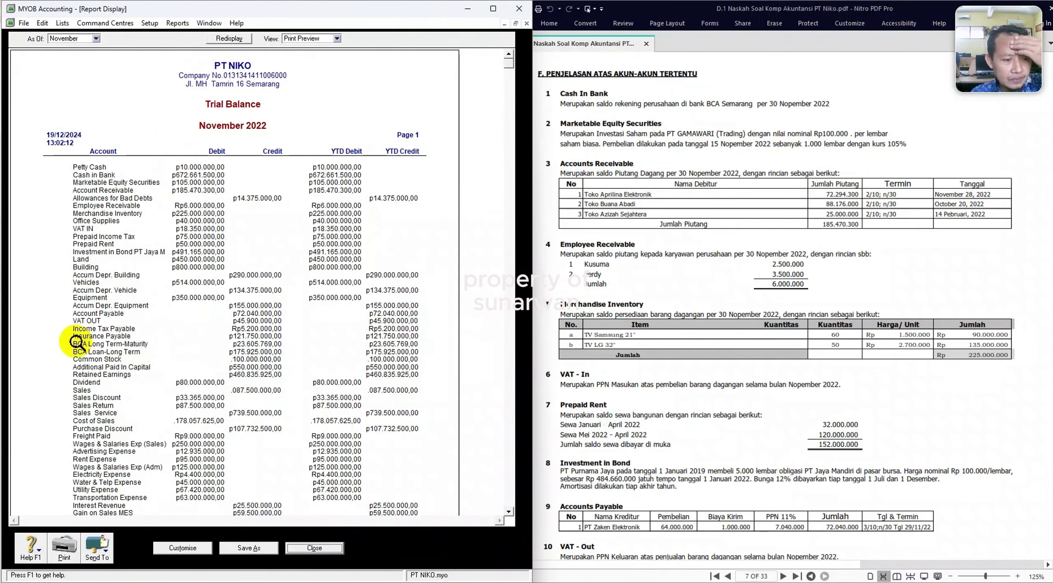
# Scroll the report beside the PDF to the balanced totals and open the Send To menu.
pyautogui.scroll(-10, 183, 372)
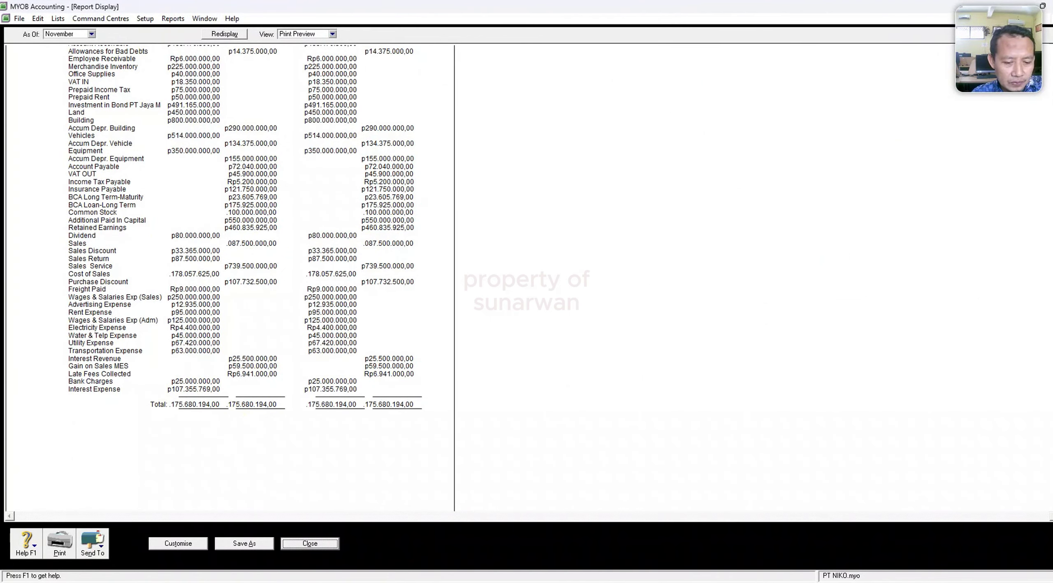
pyautogui.press('super+Down')
pyautogui.scroll(-15, 759, 333)
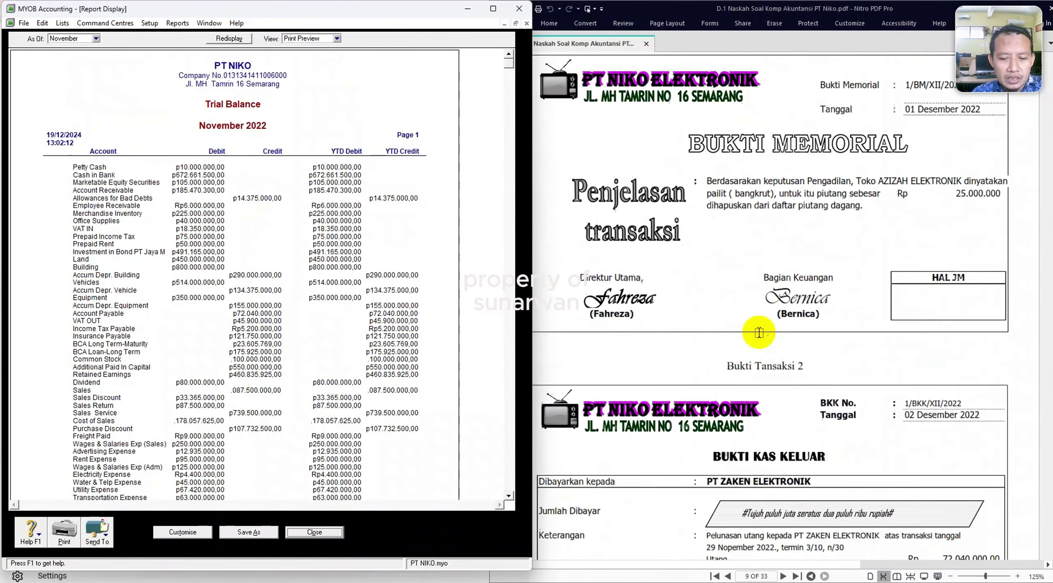
pyautogui.scroll(15, 759, 333)
pyautogui.scroll(12, 799, 283)
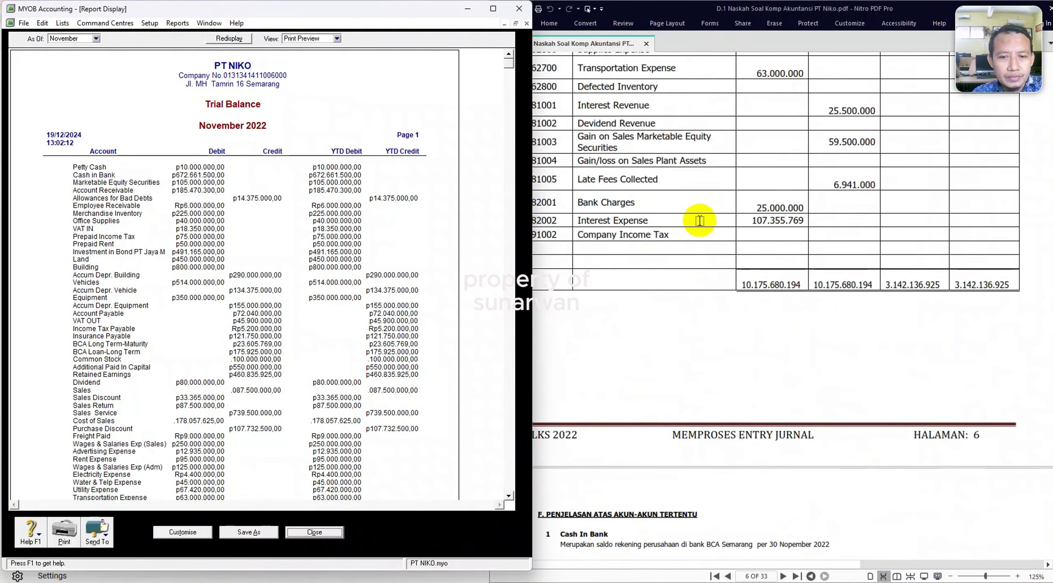
pyautogui.scroll(-3, 394, 498)
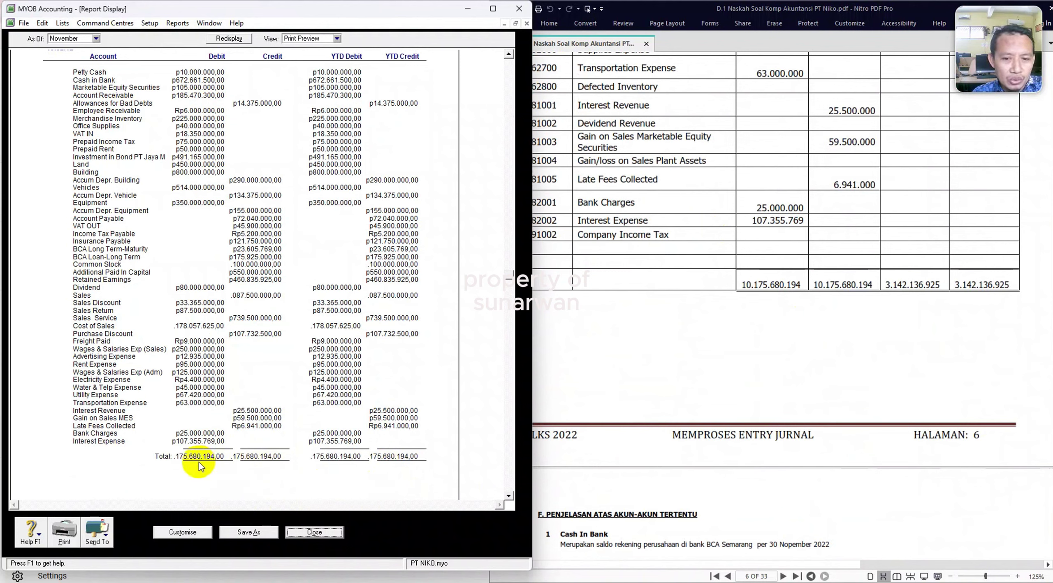
pyautogui.click(91, 534)
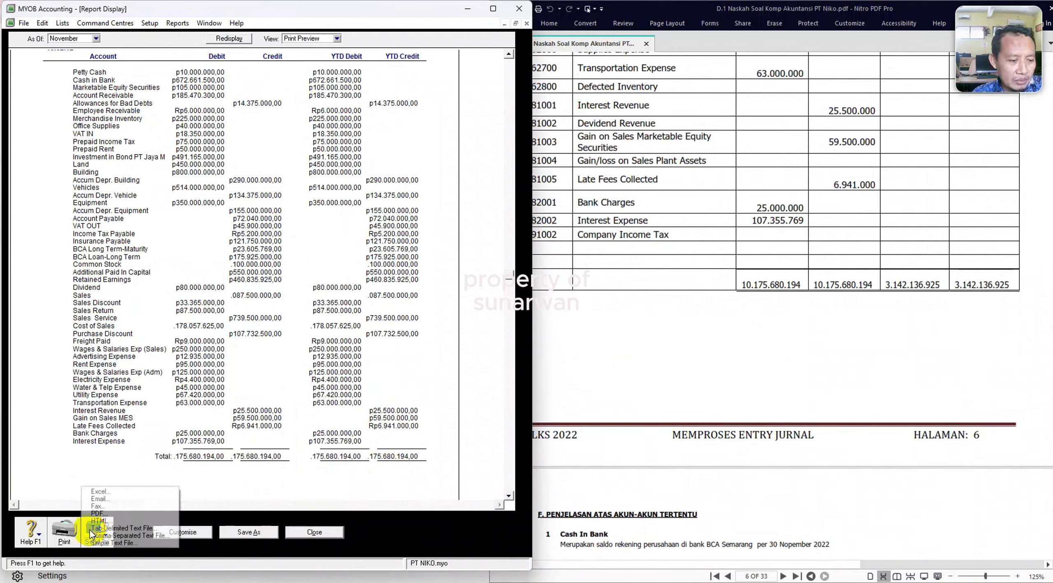
# Export the trial balance to Excel and compare the D61 total with the question PDF.
pyautogui.click(109, 493)
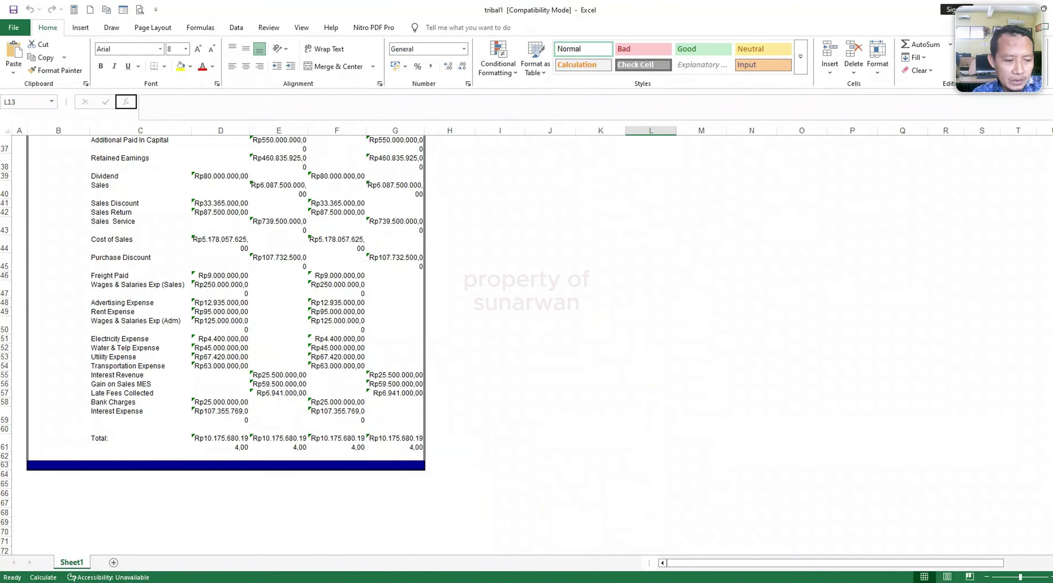
pyautogui.click(214, 440)
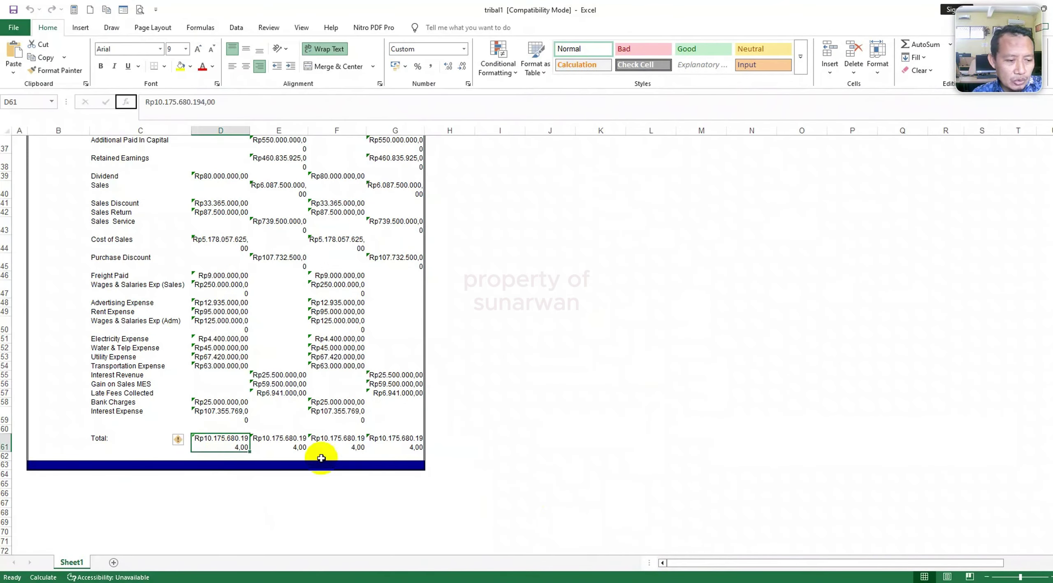
pyautogui.click(665, 578)
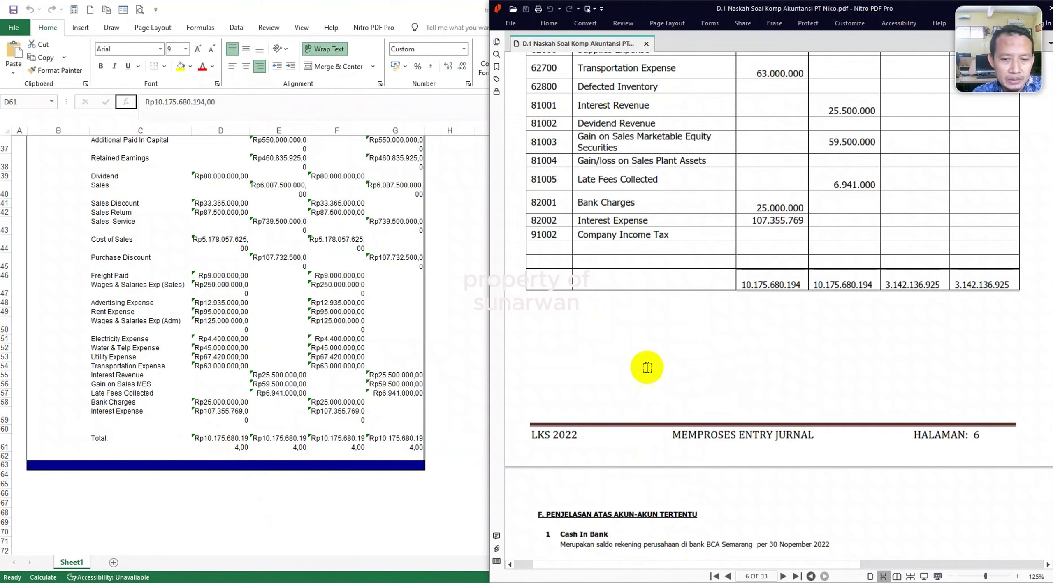
pyautogui.hotkey('alt', 'Tab')
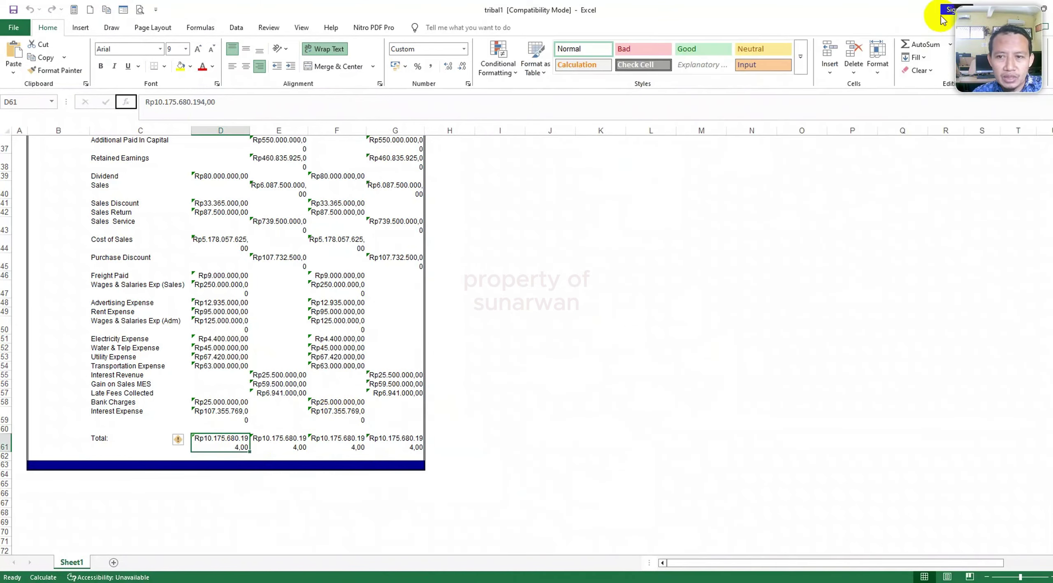
# Minimize the Excel workbook, bring MYOB forward and close the trial balance report.
pyautogui.doubleClick(830, 17)
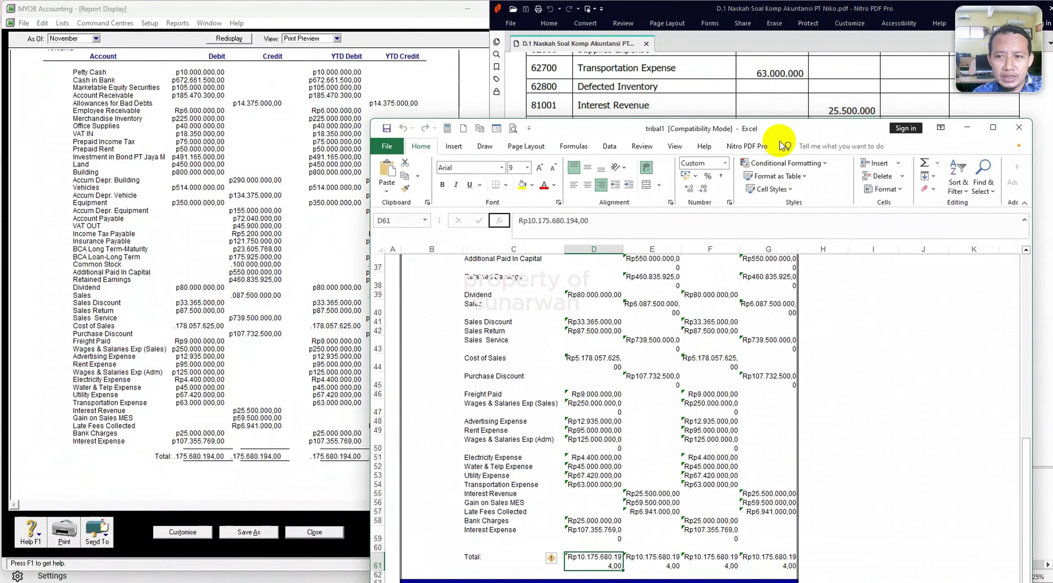
pyautogui.click(966, 132)
pyautogui.click(430, 312)
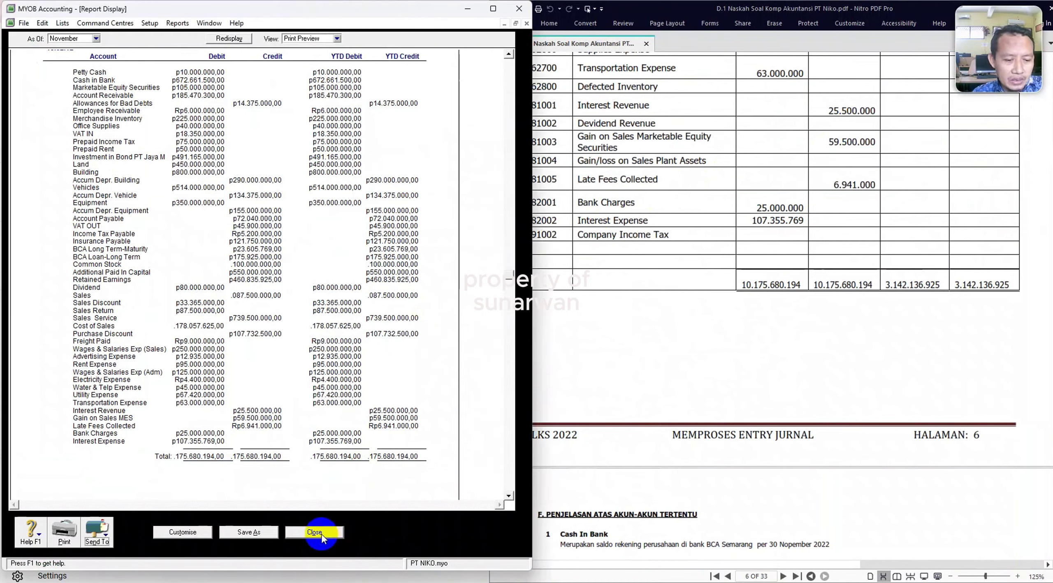
pyautogui.click(323, 538)
# Start the Company Data Auditor, run the transaction review and view the audit trail.
pyautogui.click(290, 545)
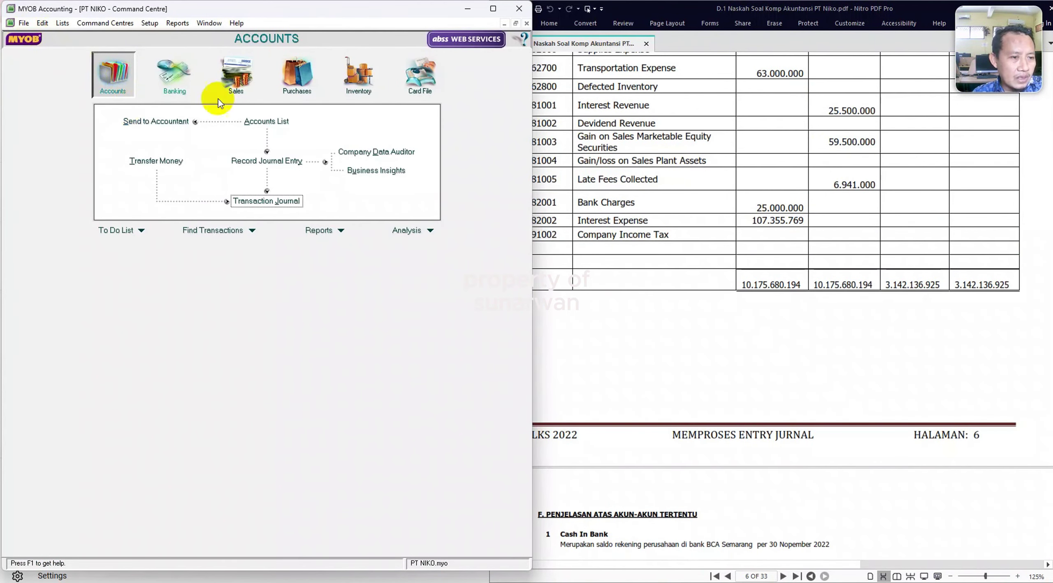
pyautogui.click(385, 154)
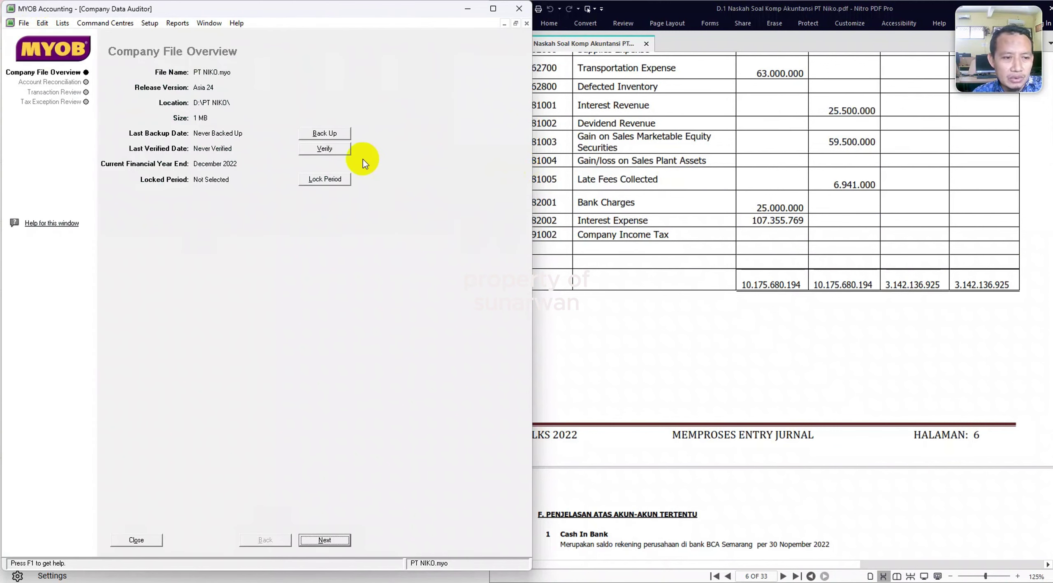
pyautogui.click(320, 541)
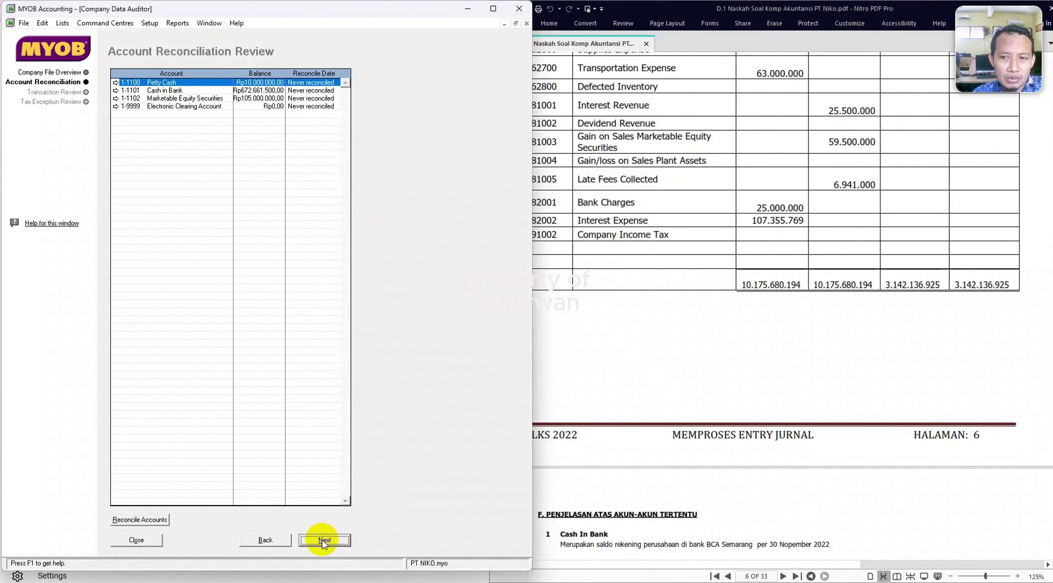
pyautogui.click(322, 541)
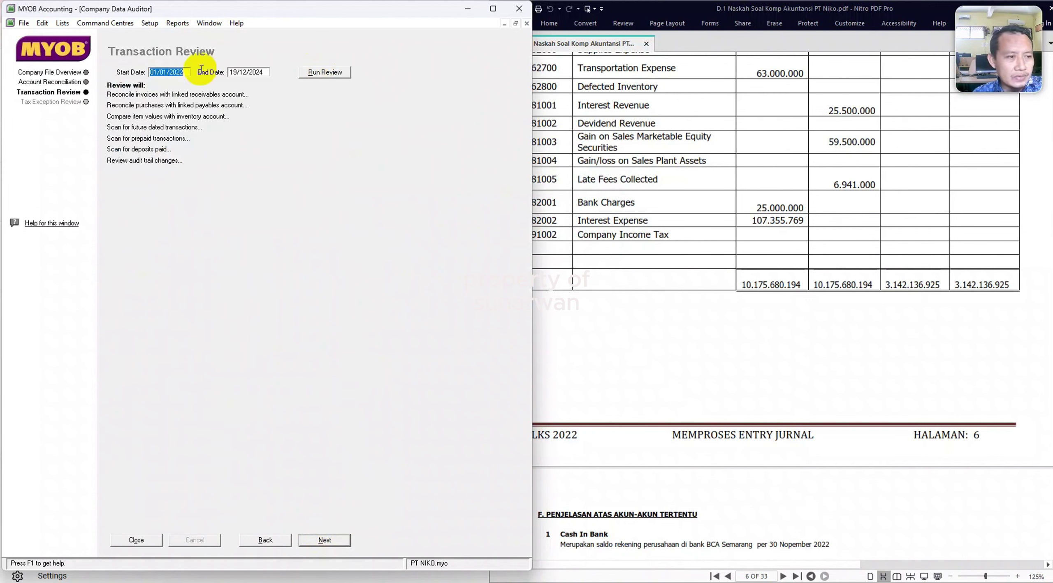
pyautogui.click(320, 73)
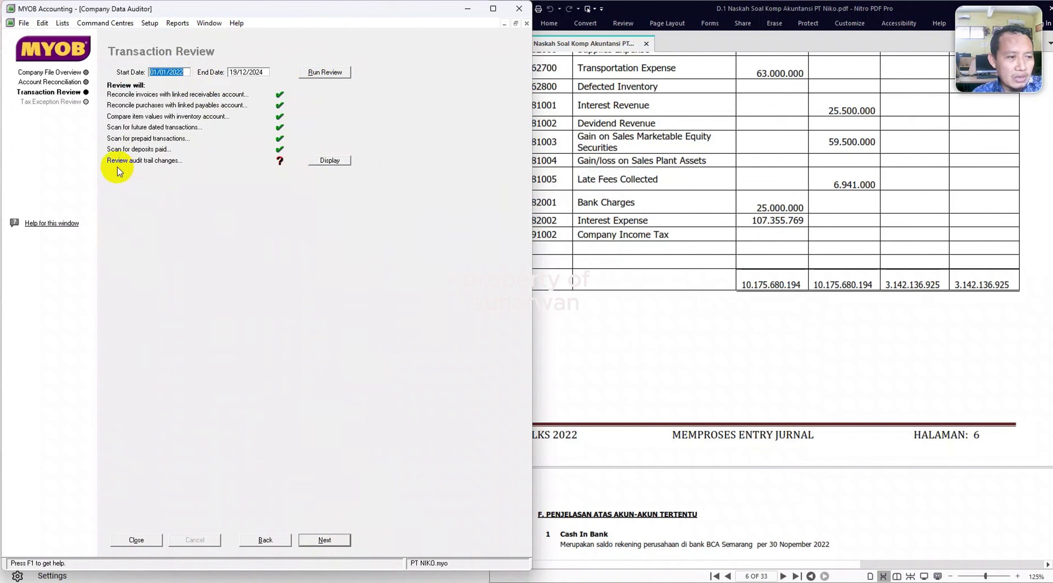
pyautogui.click(324, 161)
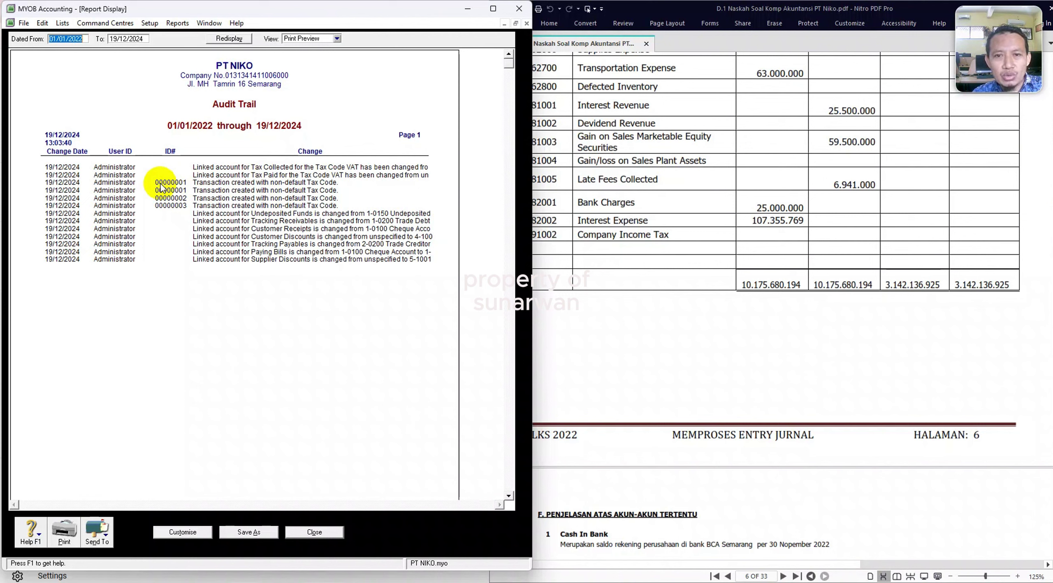
pyautogui.click(323, 534)
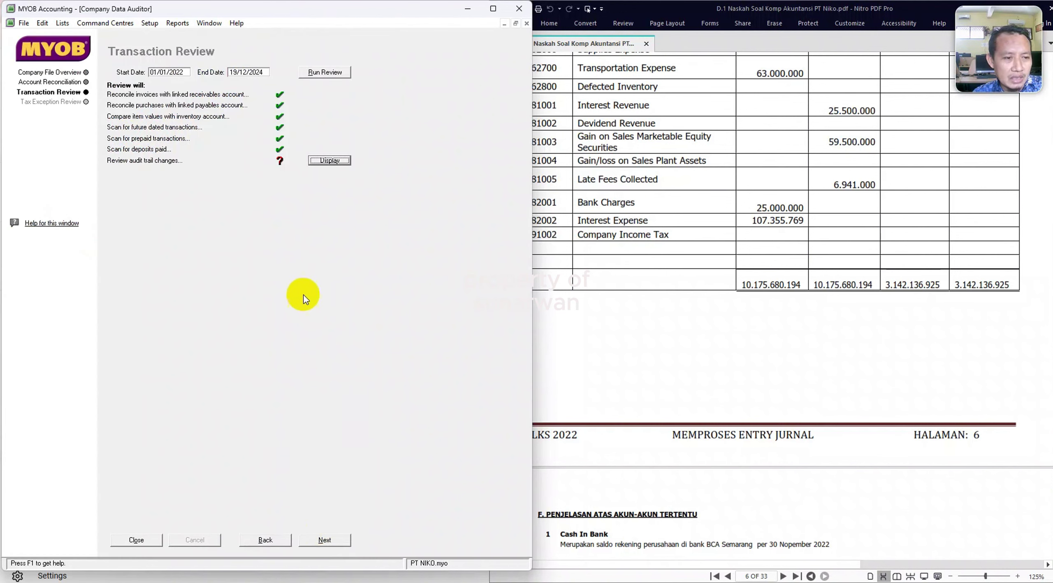
# Run the tax exception review, finish the audit without printing the summary, then open the accounts list.
pyautogui.click(326, 538)
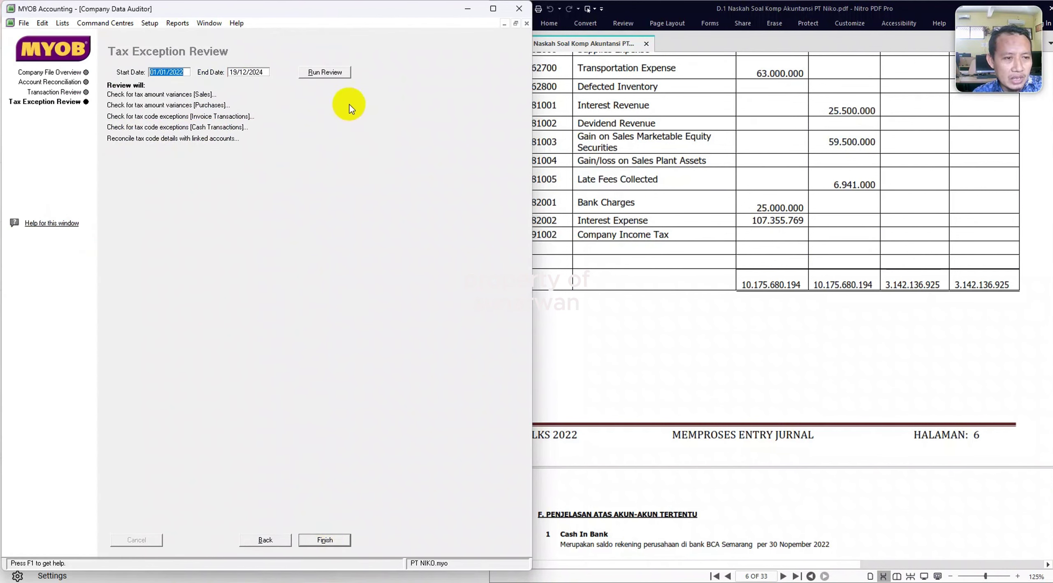
pyautogui.click(328, 74)
pyautogui.click(338, 544)
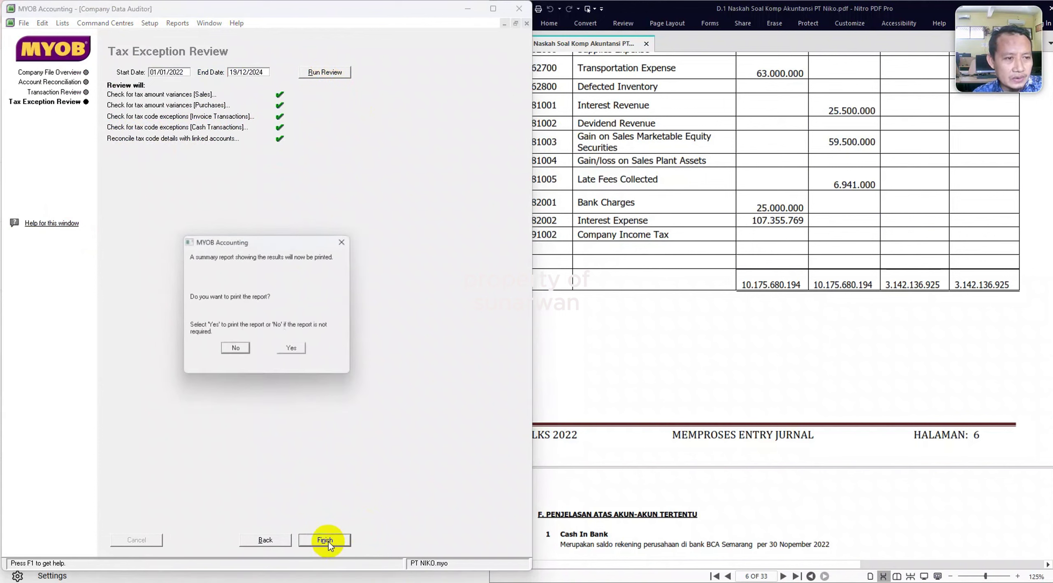
pyautogui.click(237, 351)
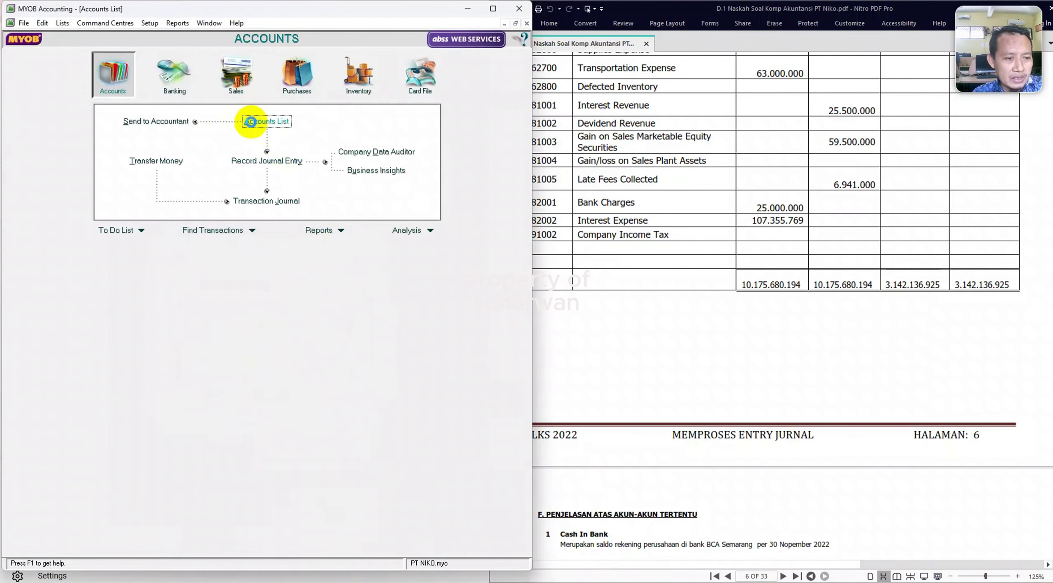
pyautogui.click(253, 121)
# Redisplay the Trial Balance as of November and scroll to its 10.175.680.194 totals.
pyautogui.click(325, 542)
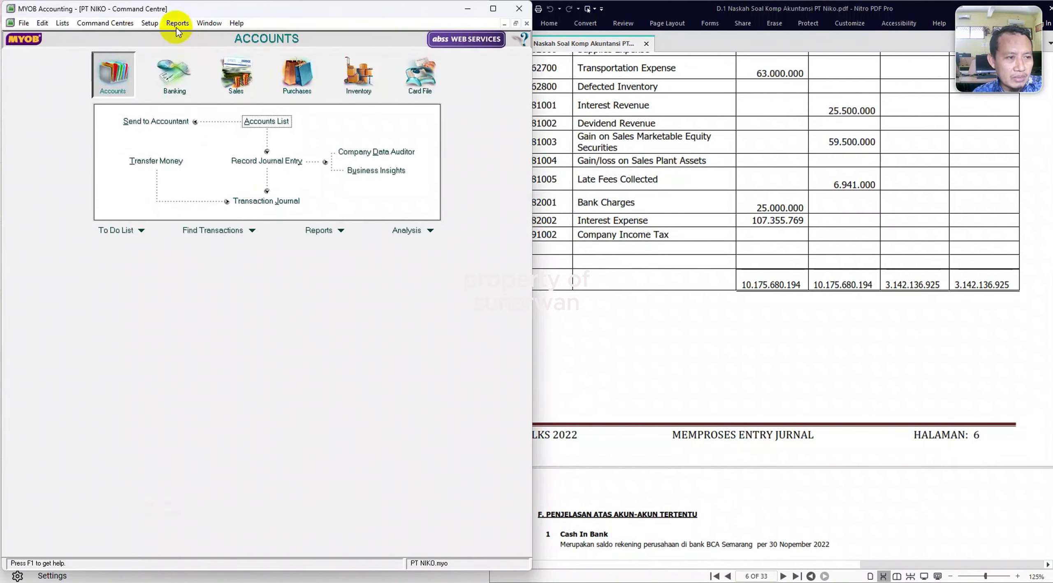
pyautogui.click(177, 24)
pyautogui.click(201, 37)
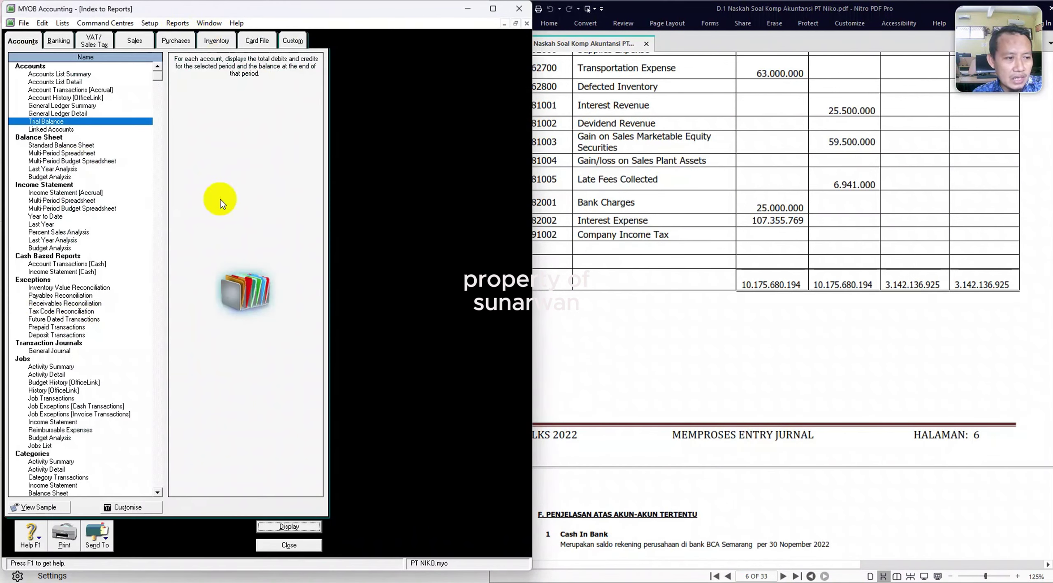
pyautogui.click(282, 528)
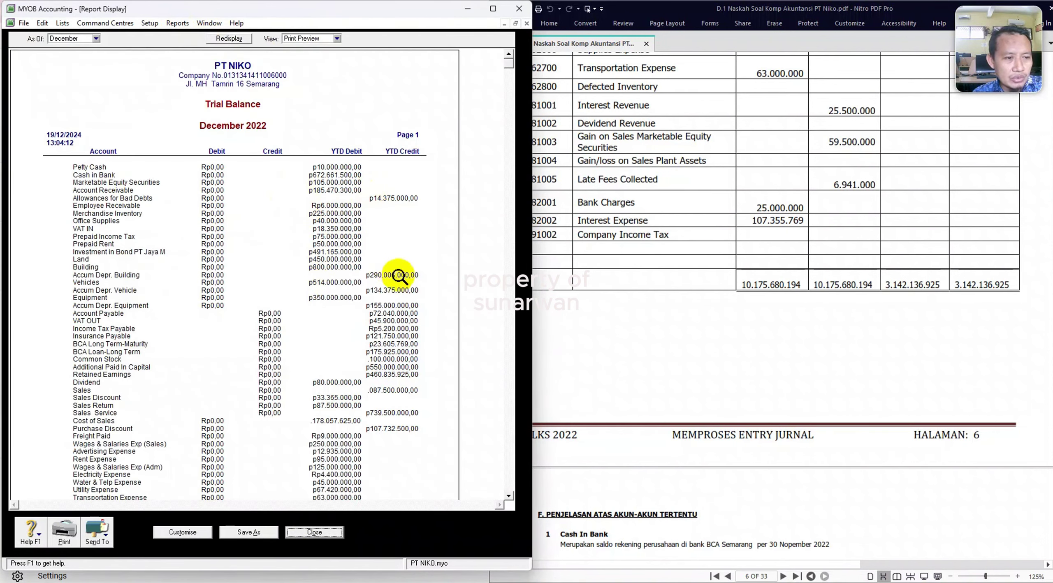
pyautogui.scroll(-5, 429, 408)
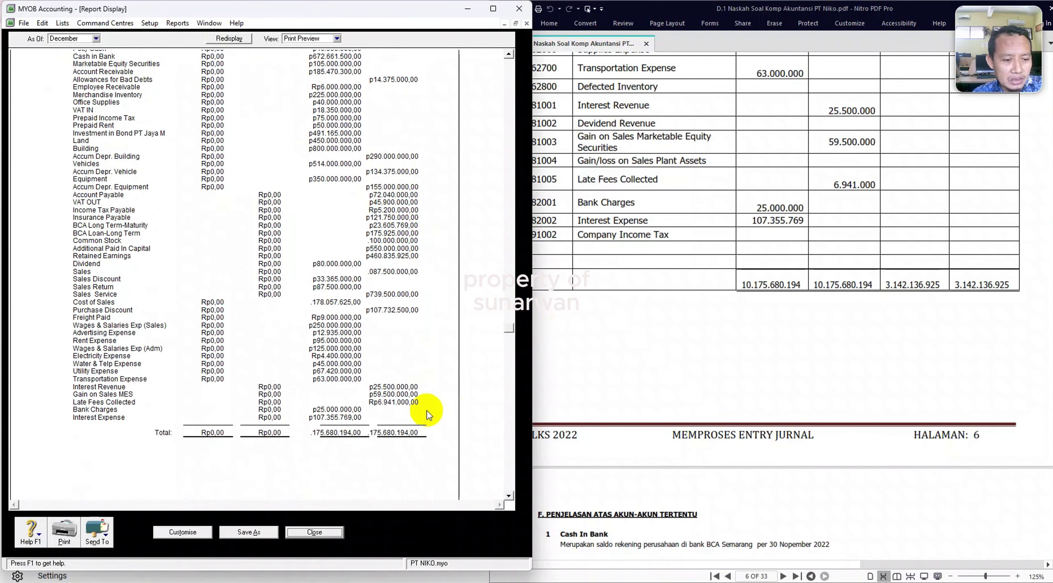
pyautogui.scroll(5, 428, 410)
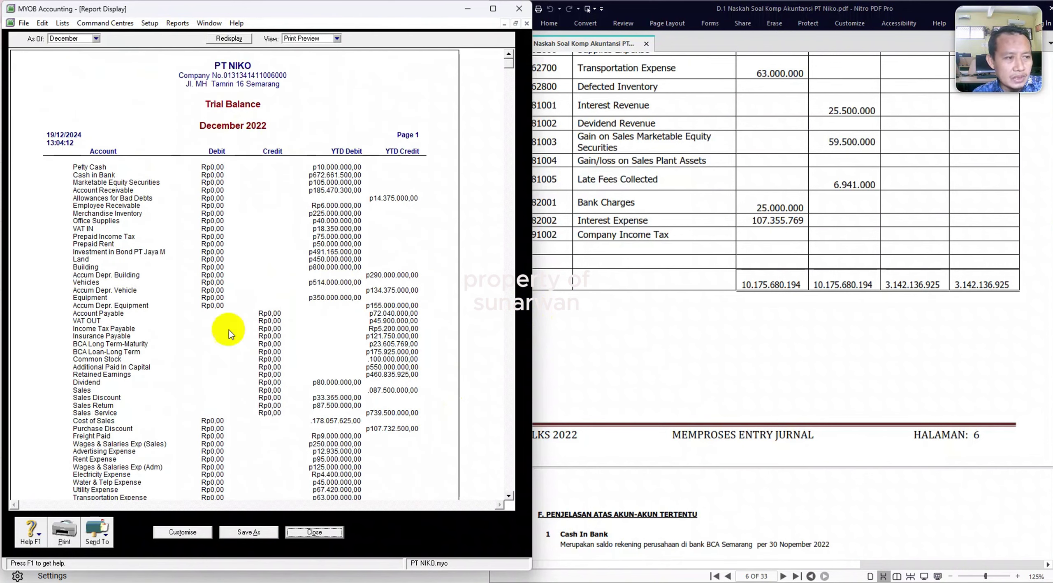
pyautogui.click(97, 38)
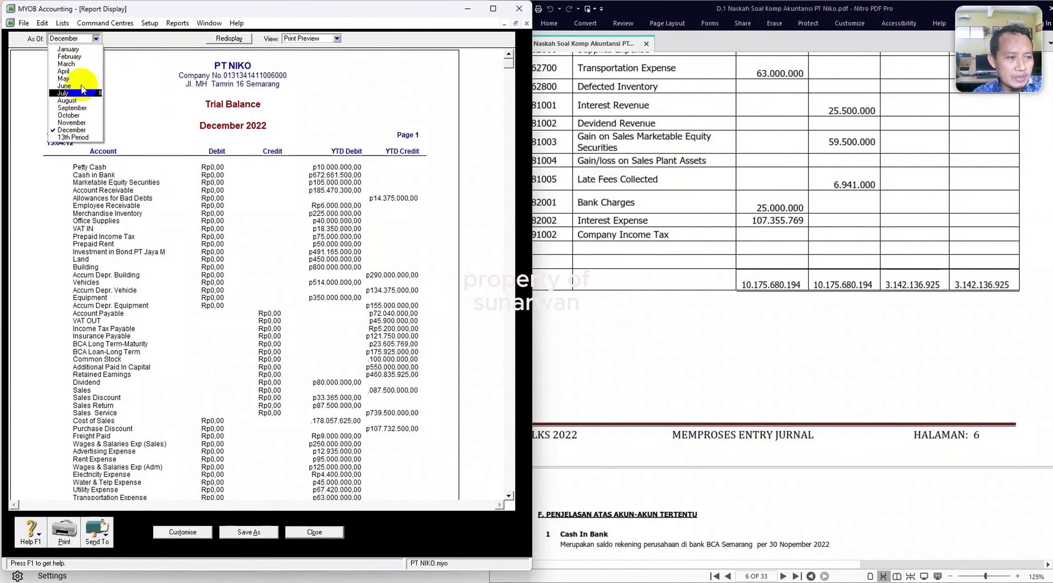
pyautogui.click(72, 122)
pyautogui.scroll(-5, 308, 411)
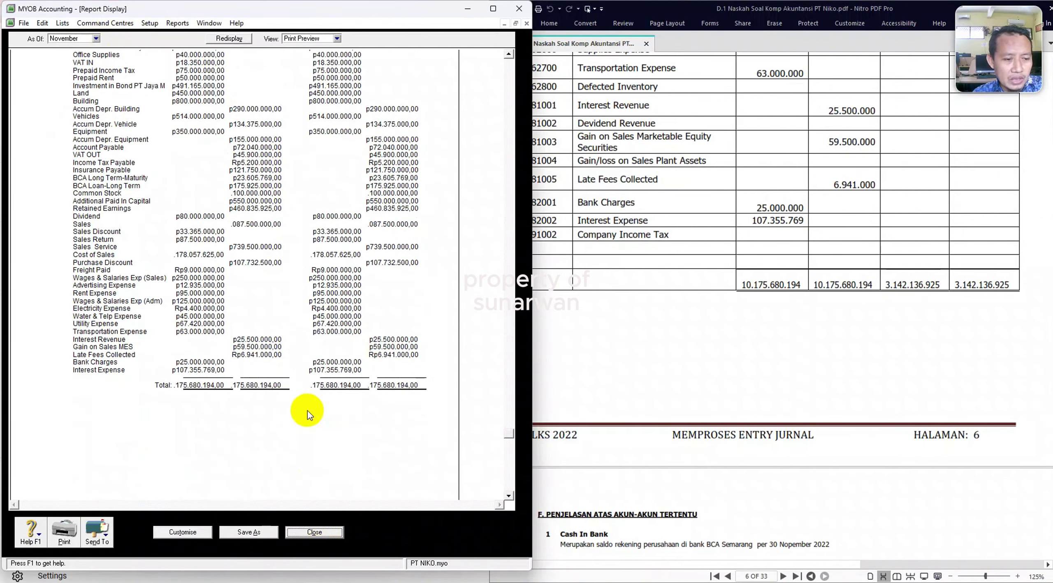